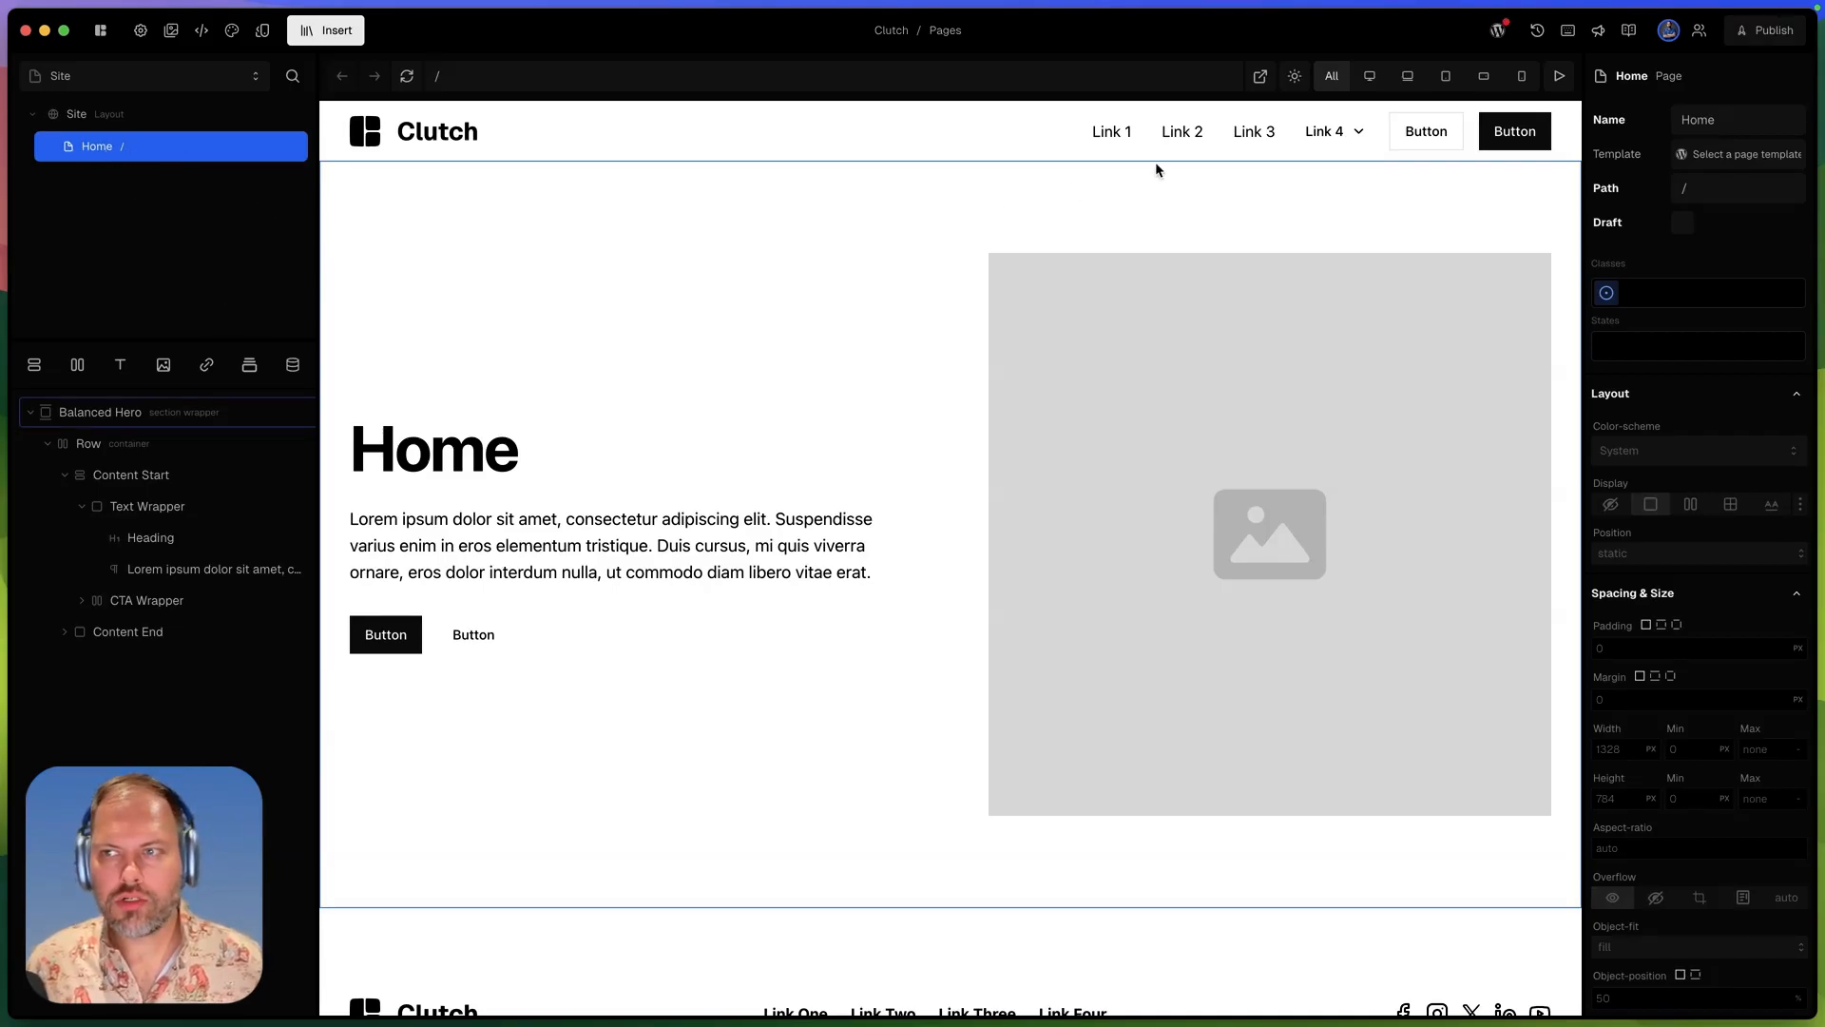
# Rename the Home page to "Something else" and restore its name to Home.
pyautogui.click(1701, 189)
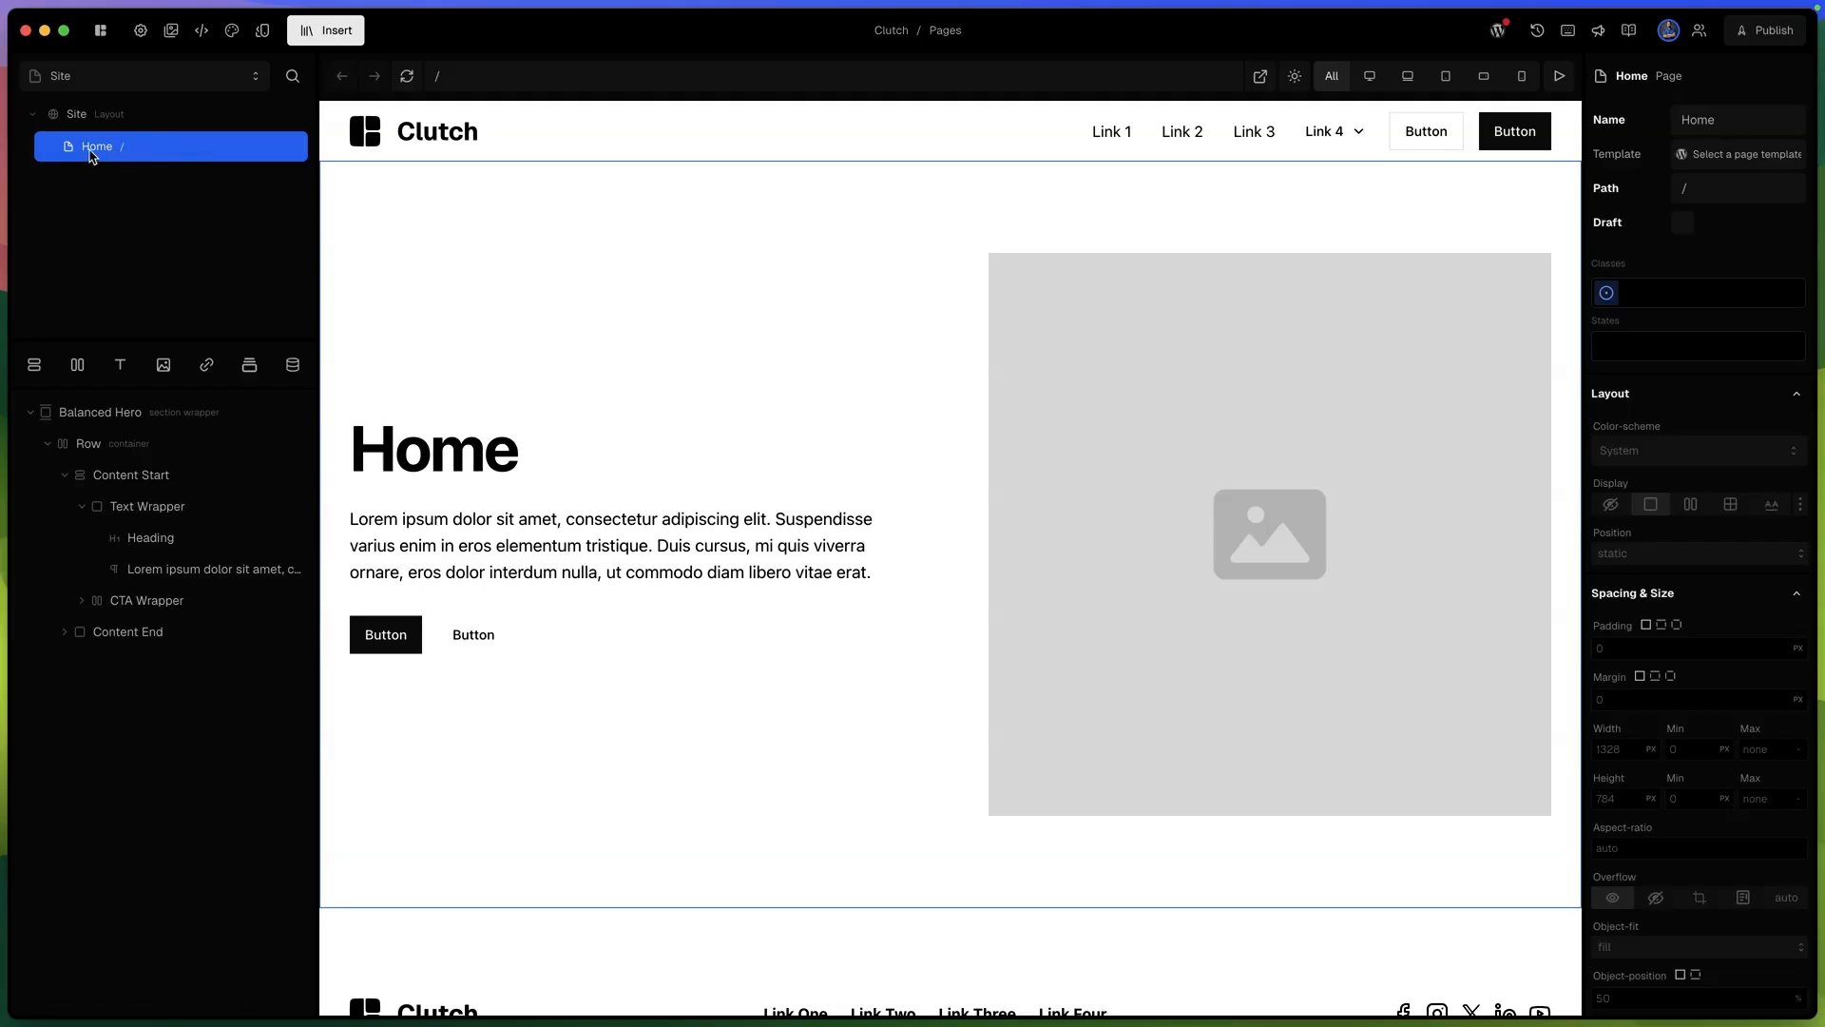
pyautogui.click(1725, 122)
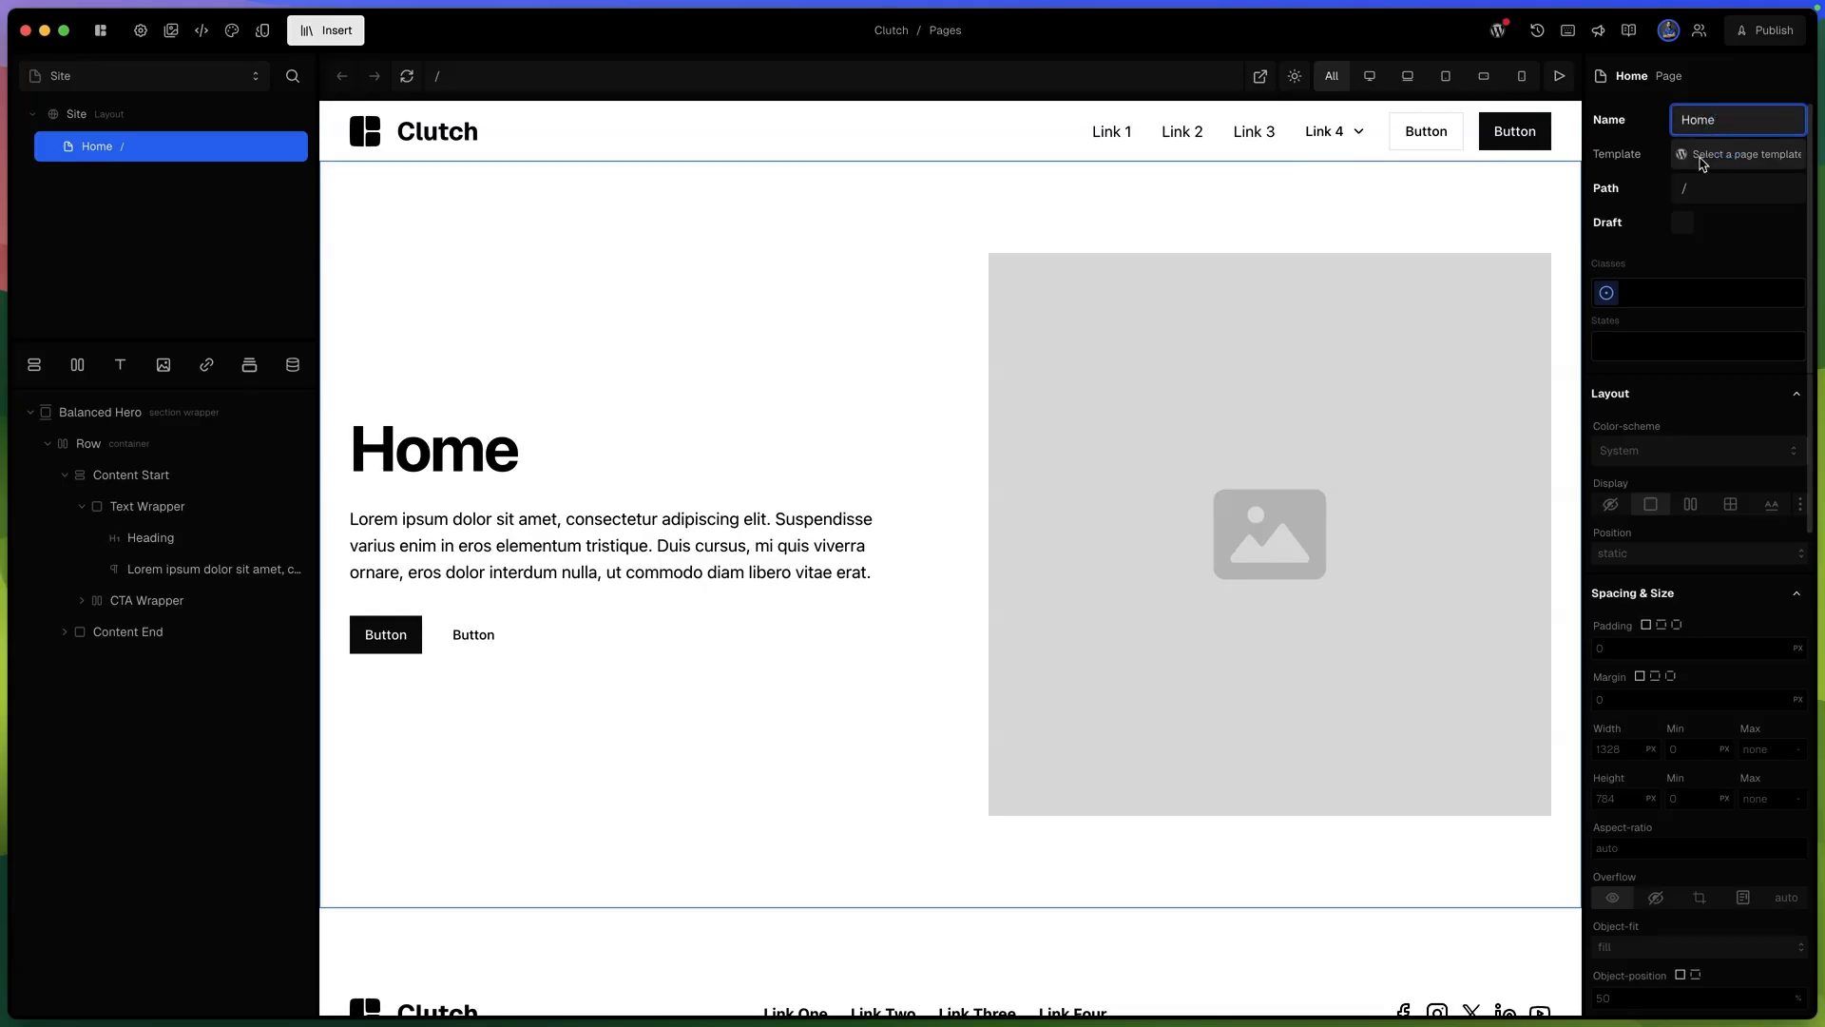
pyautogui.click(1707, 190)
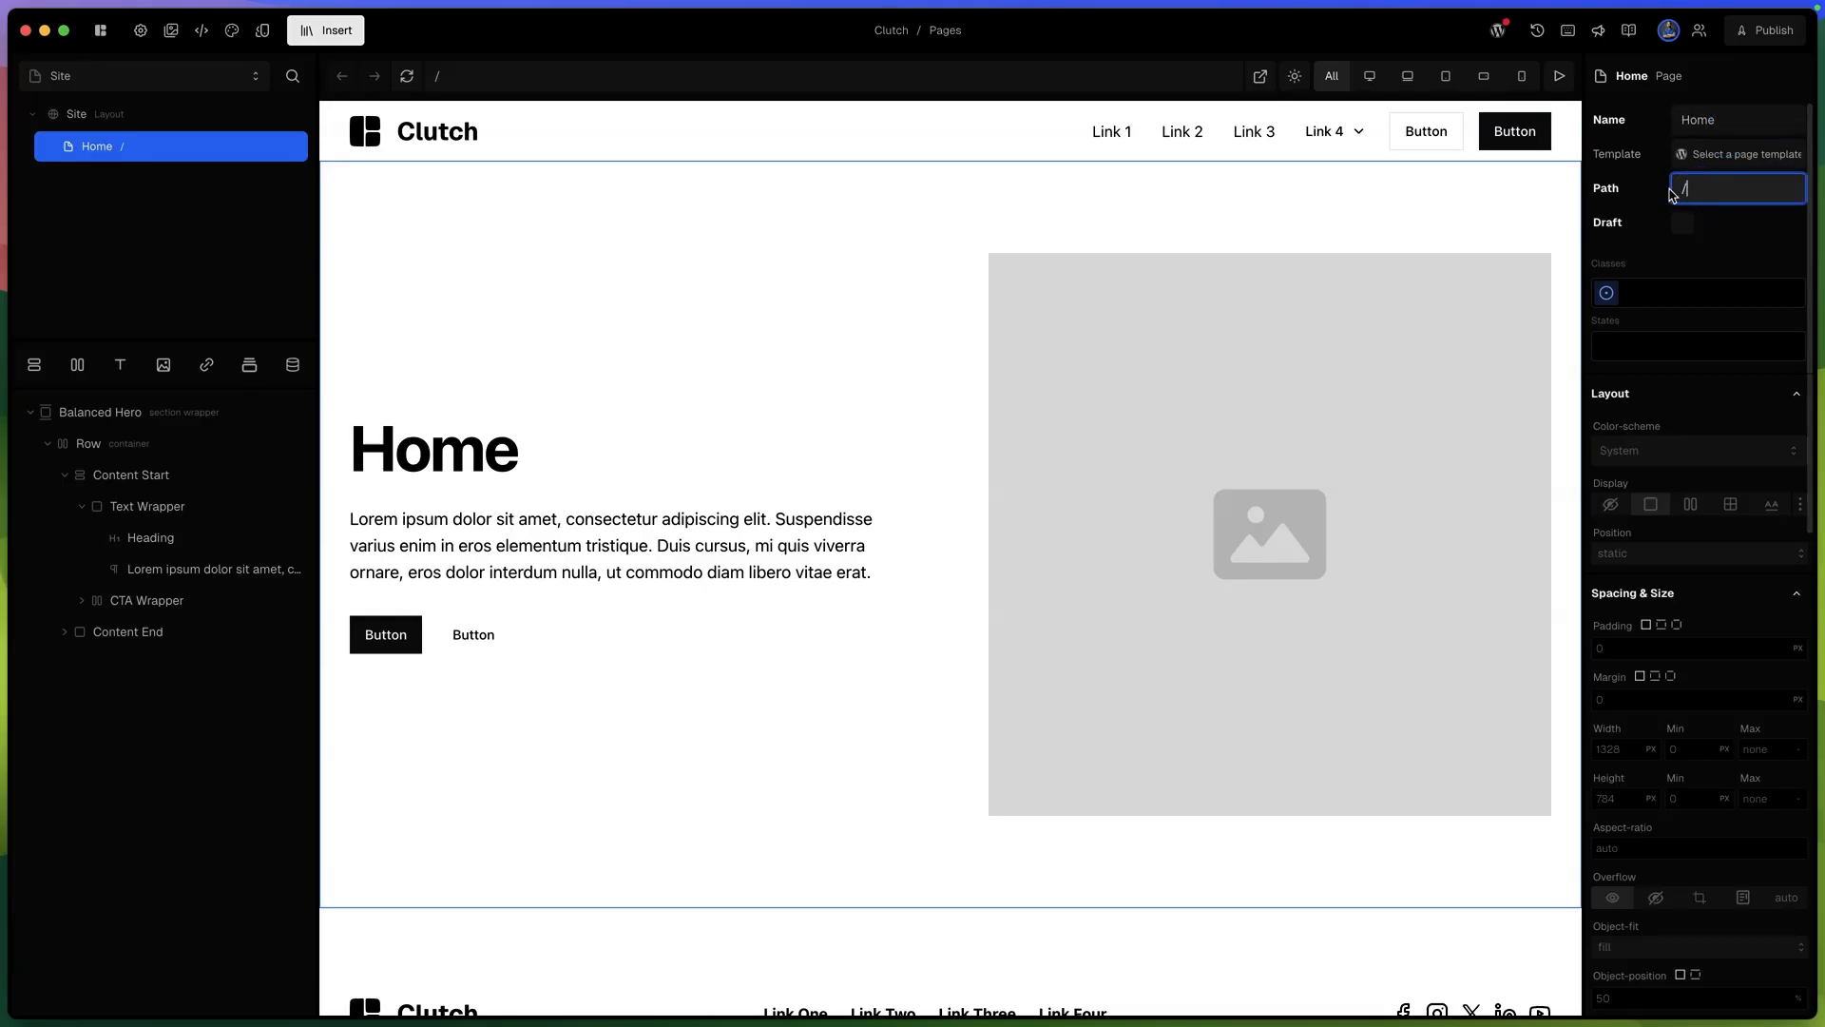
pyautogui.doubleClick(1708, 120)
pyautogui.write('Some')
pyautogui.press('Return')
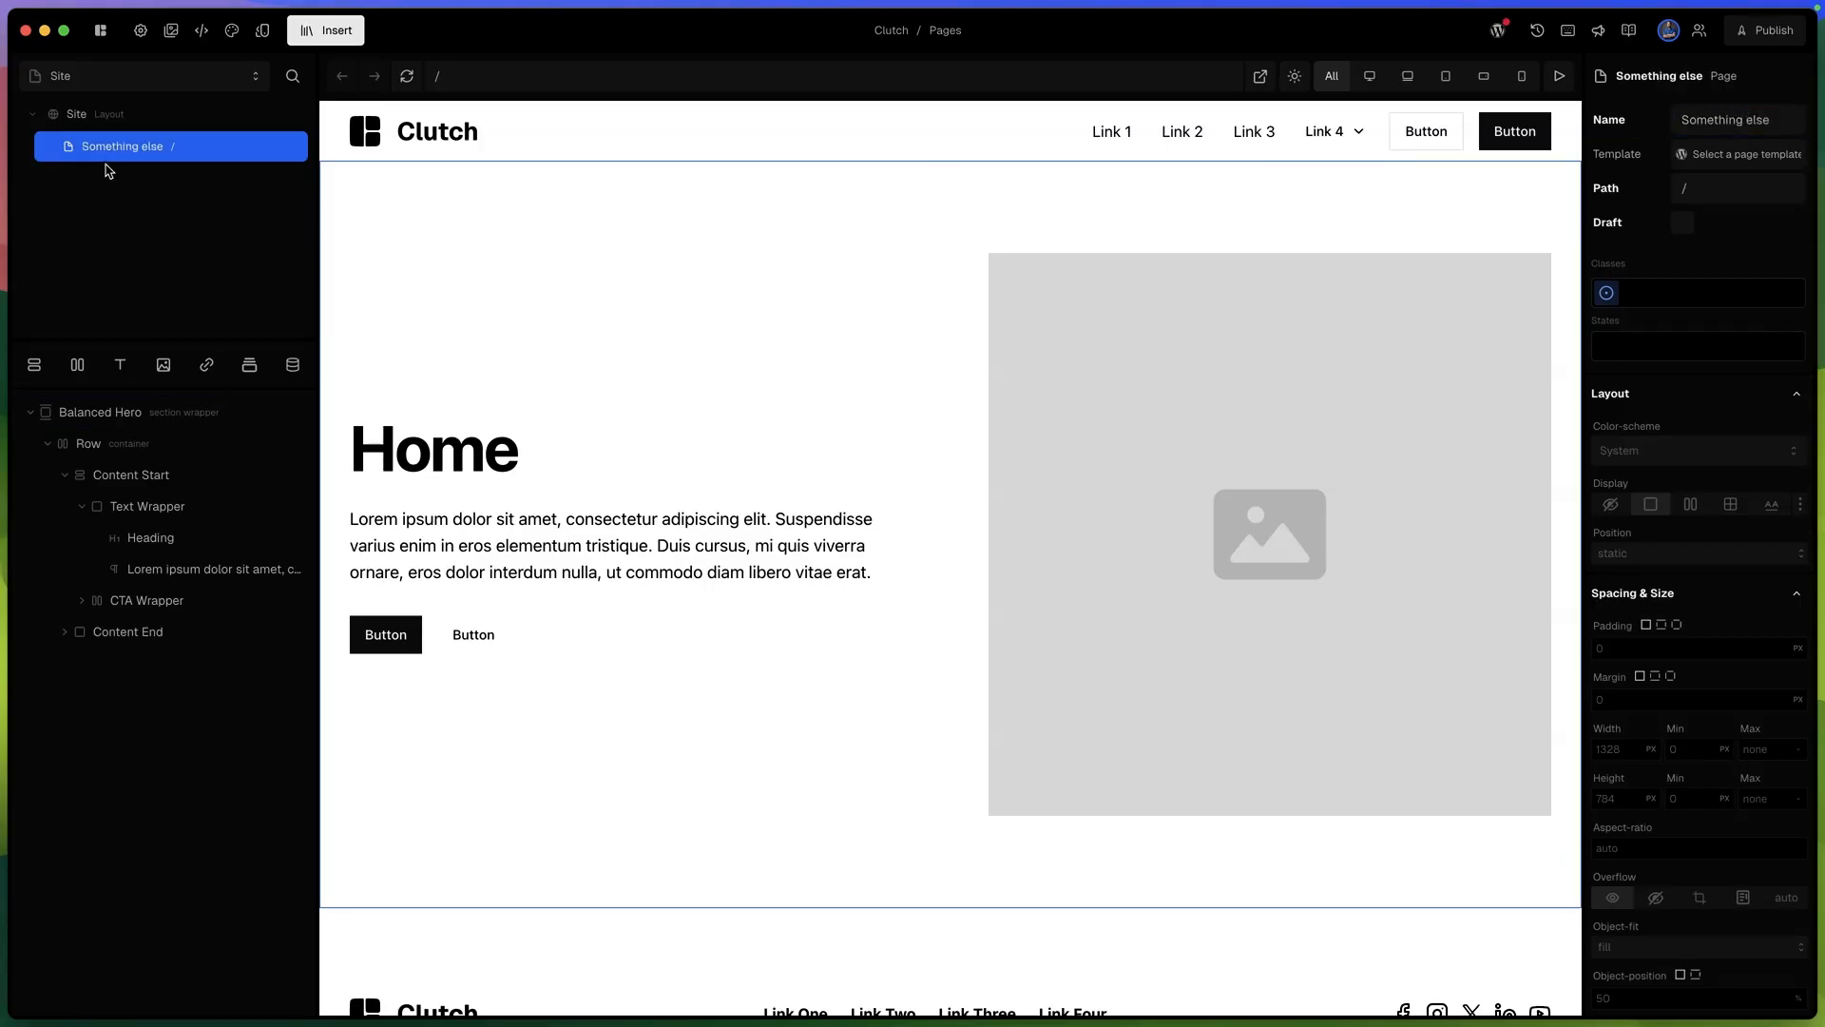
pyautogui.doubleClick(148, 149)
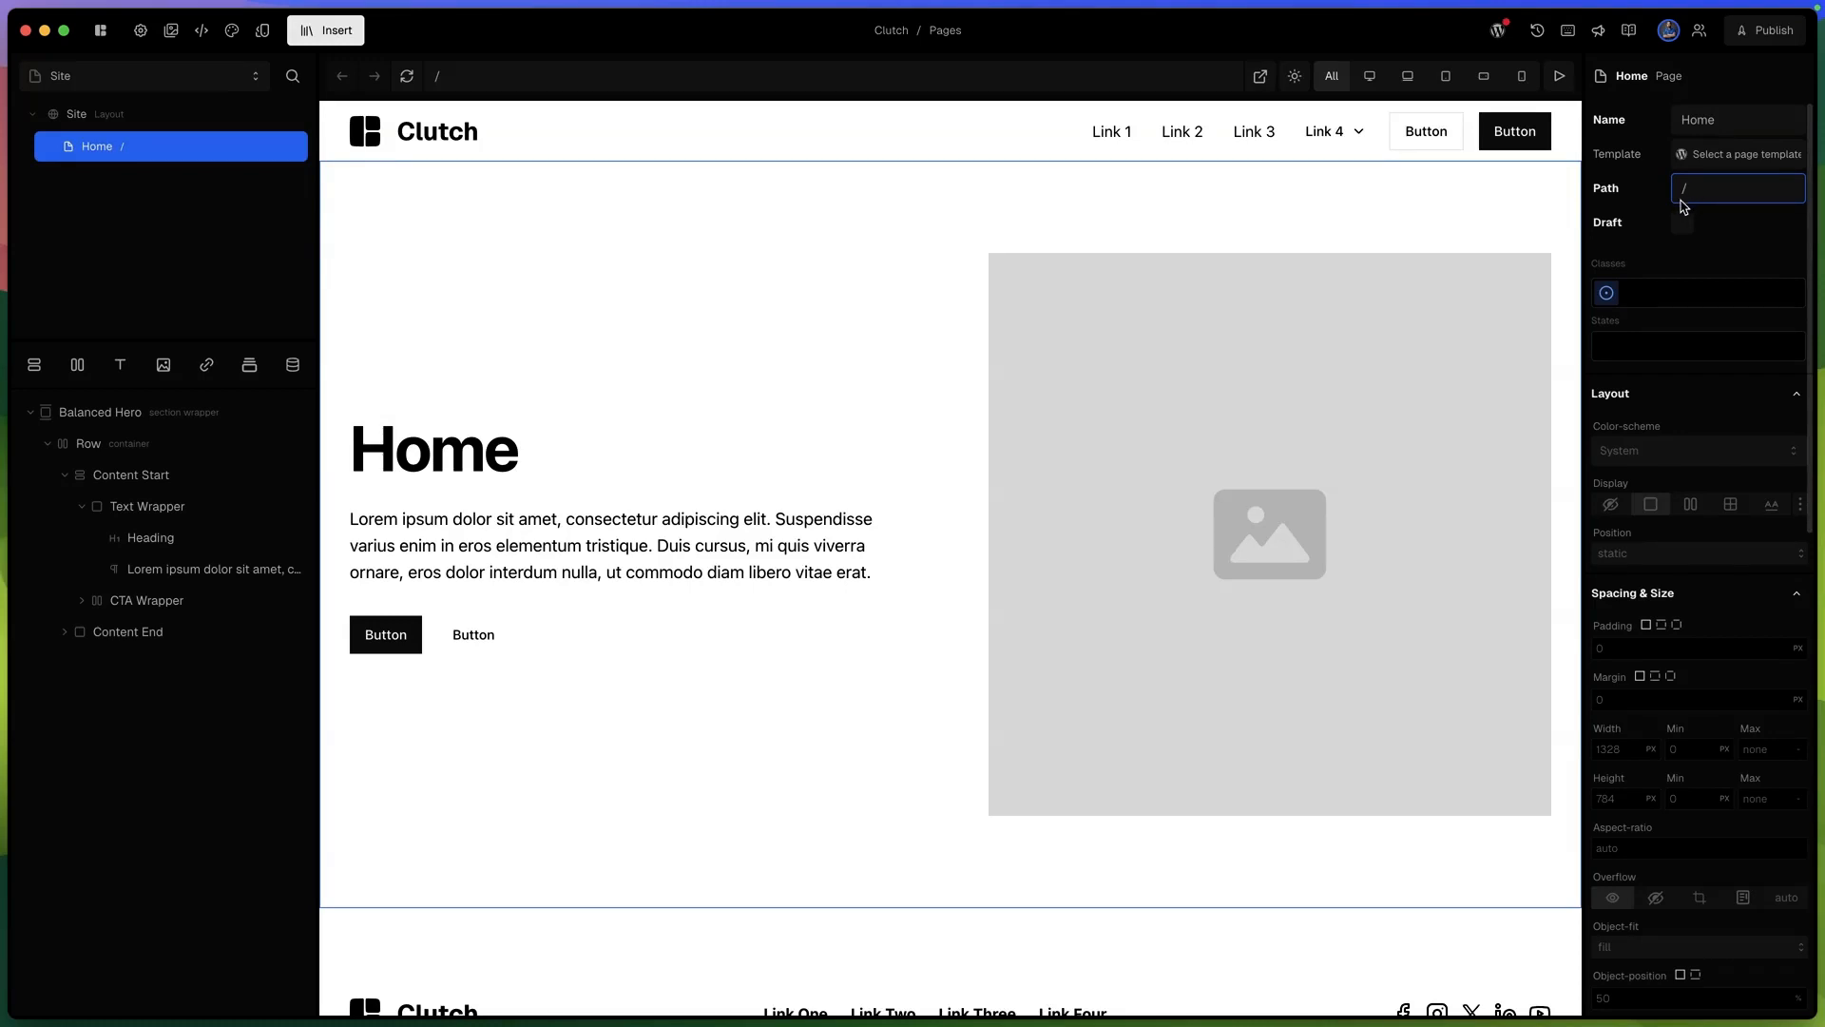
pyautogui.click(141, 142)
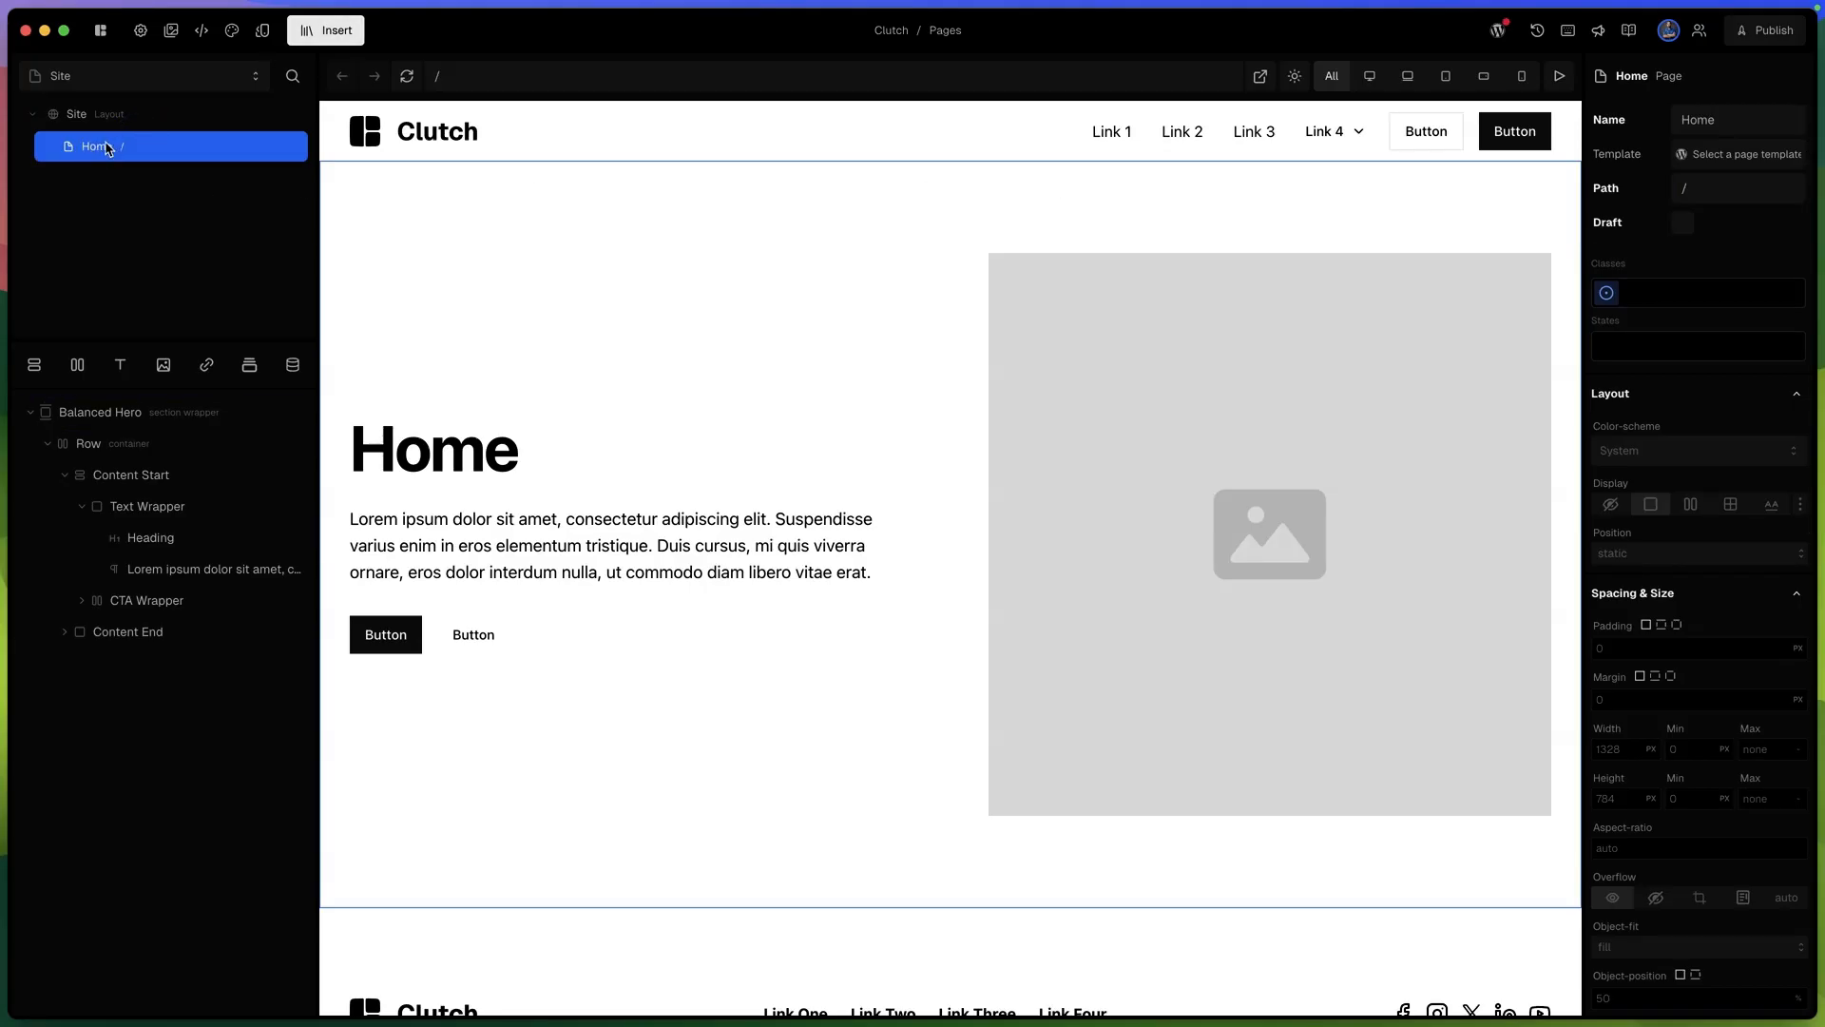
# Examine the structure of the Site layout, including its page slot between the navbar and footer.
pyautogui.click(109, 118)
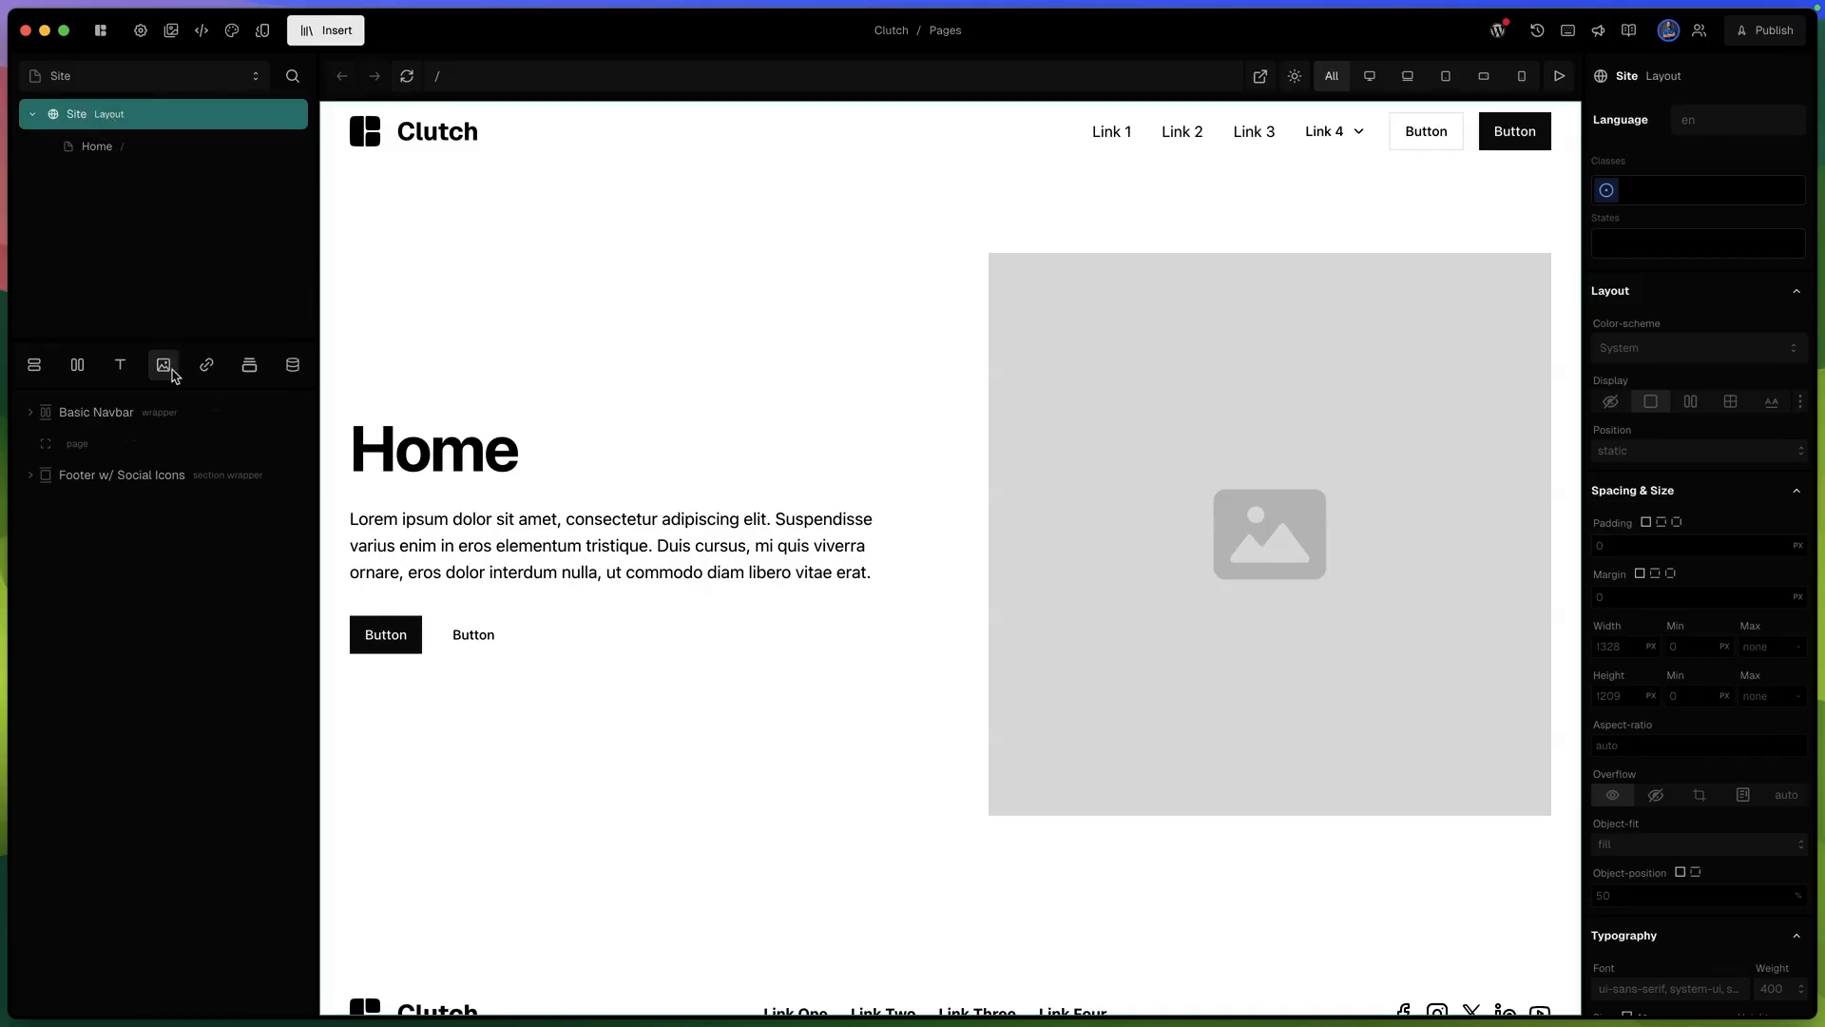
pyautogui.click(110, 452)
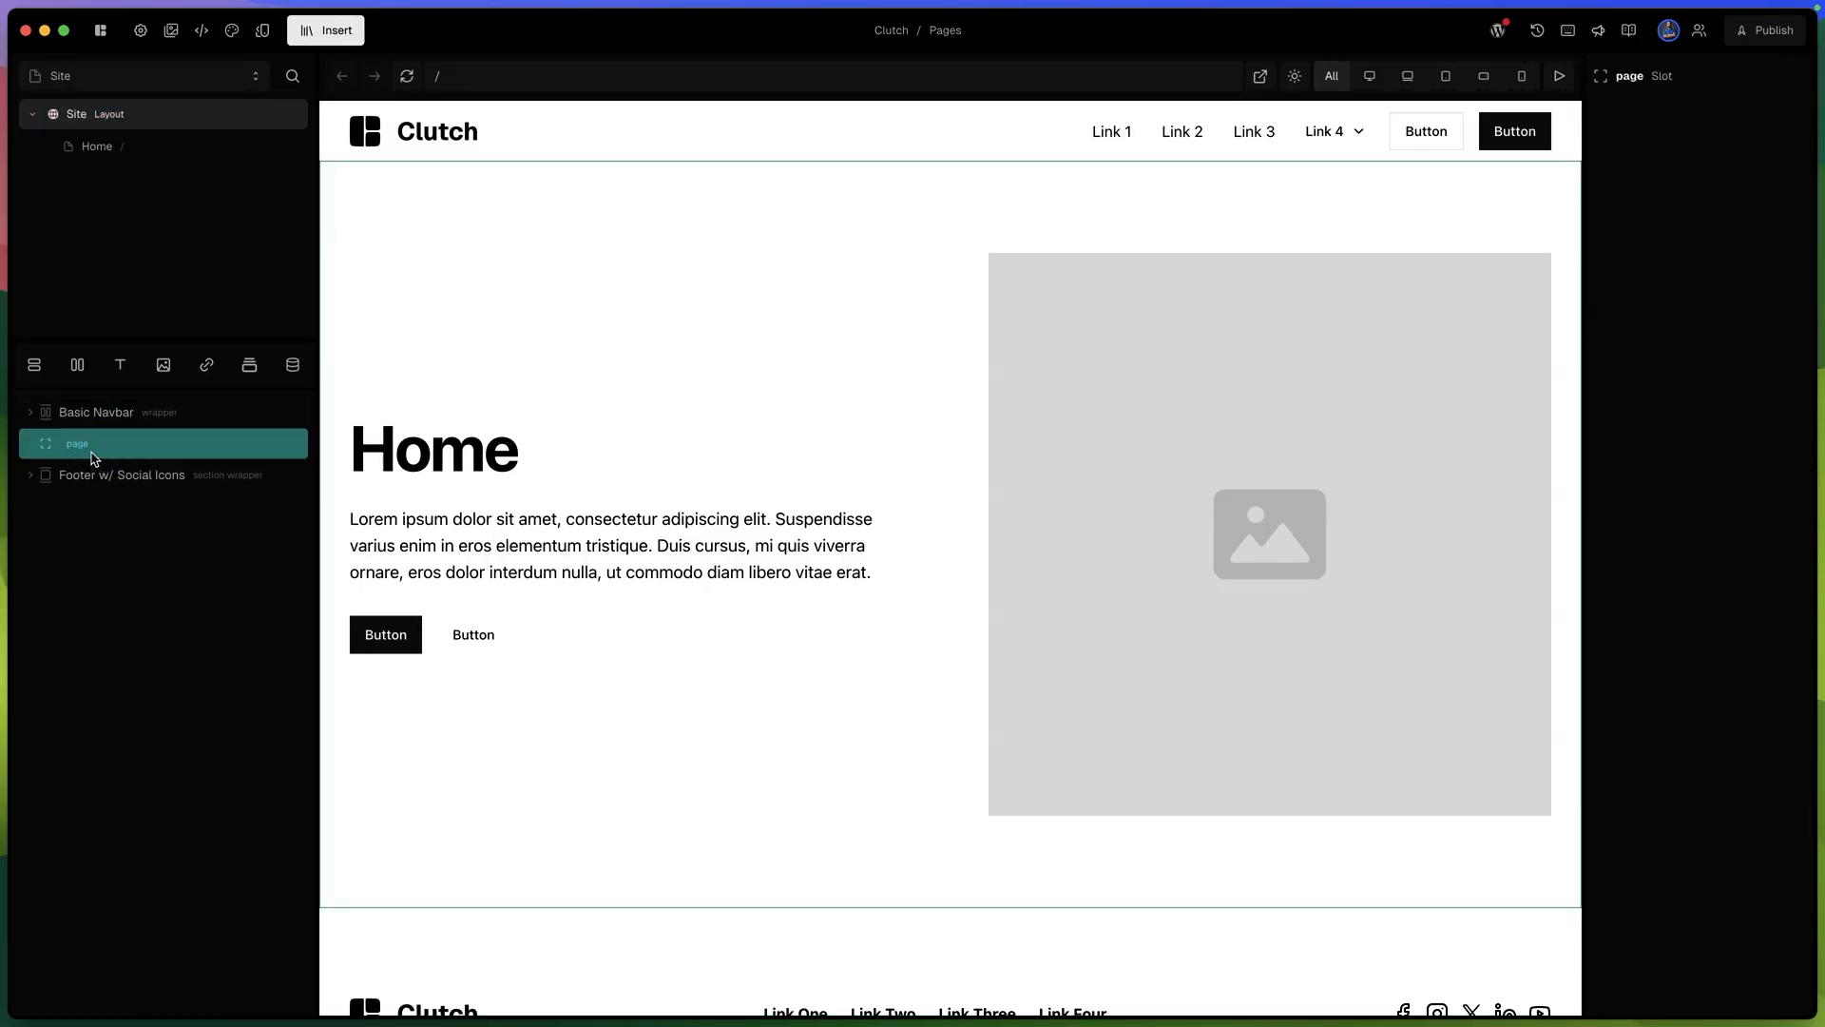
pyautogui.click(150, 116)
pyautogui.click(67, 182)
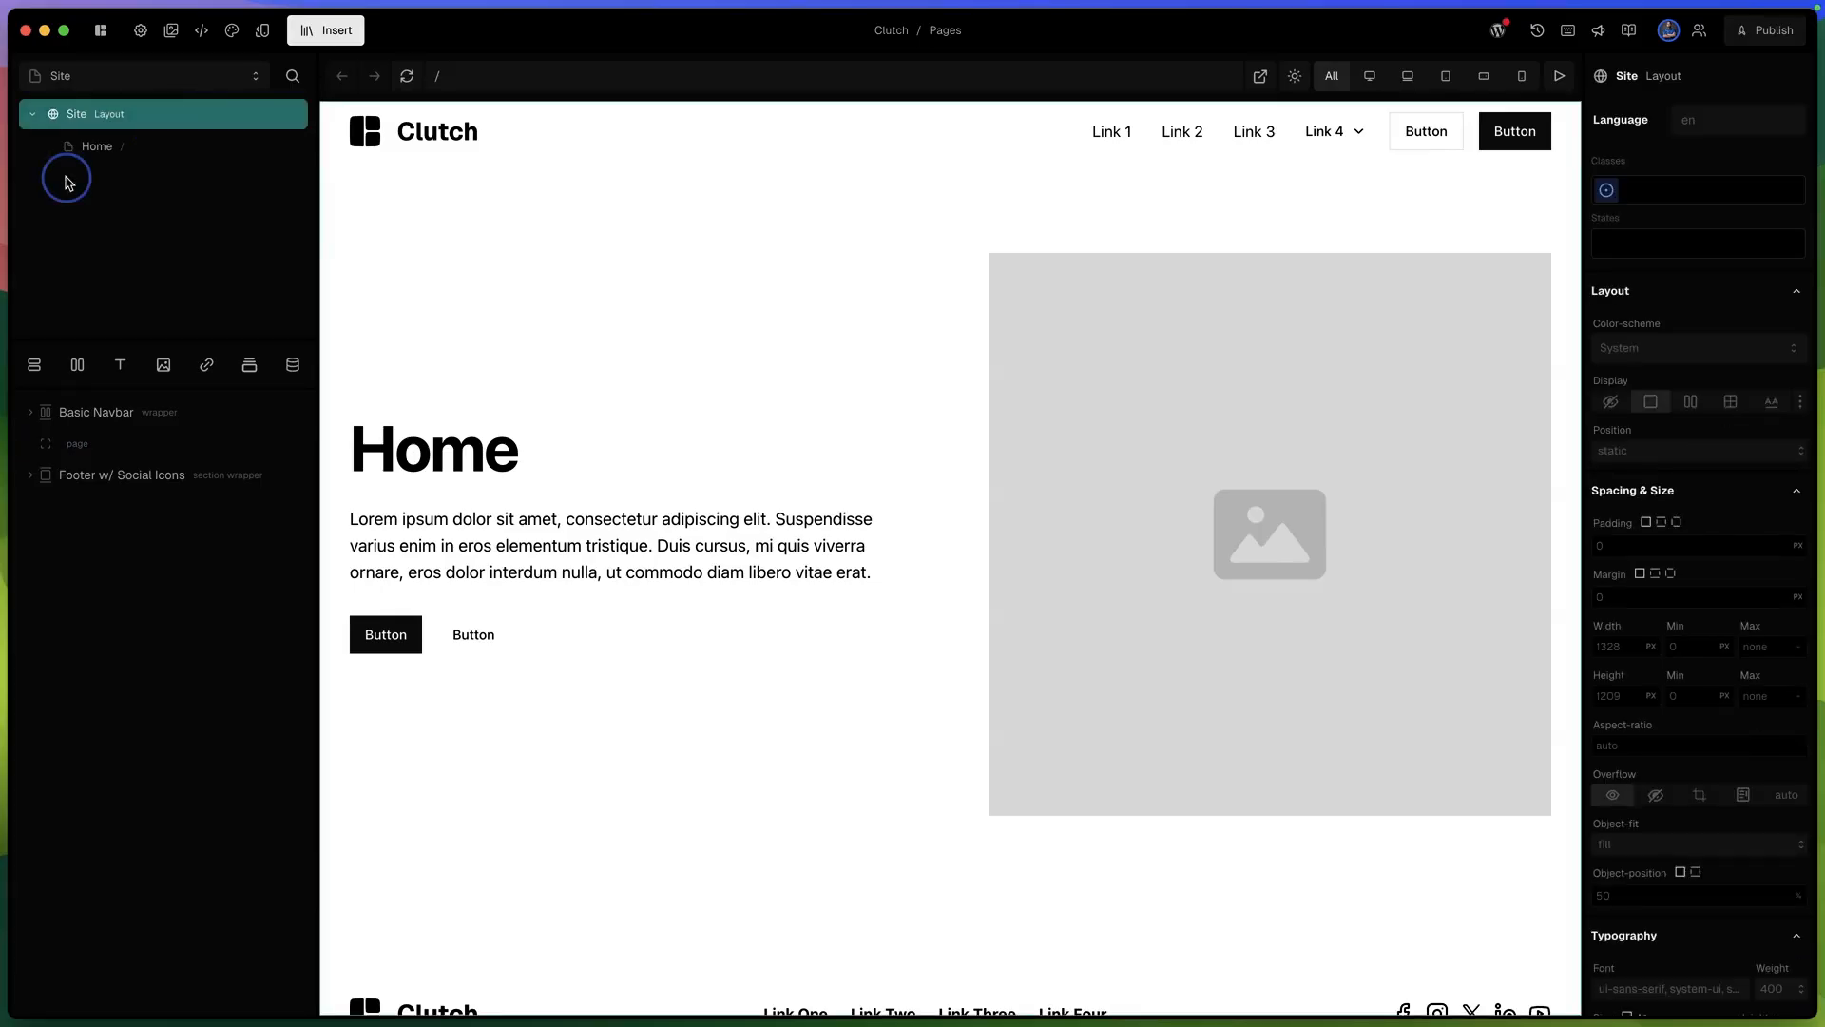
# Insert a blank page into the Site layout alongside the Home page.
pyautogui.click(110, 148)
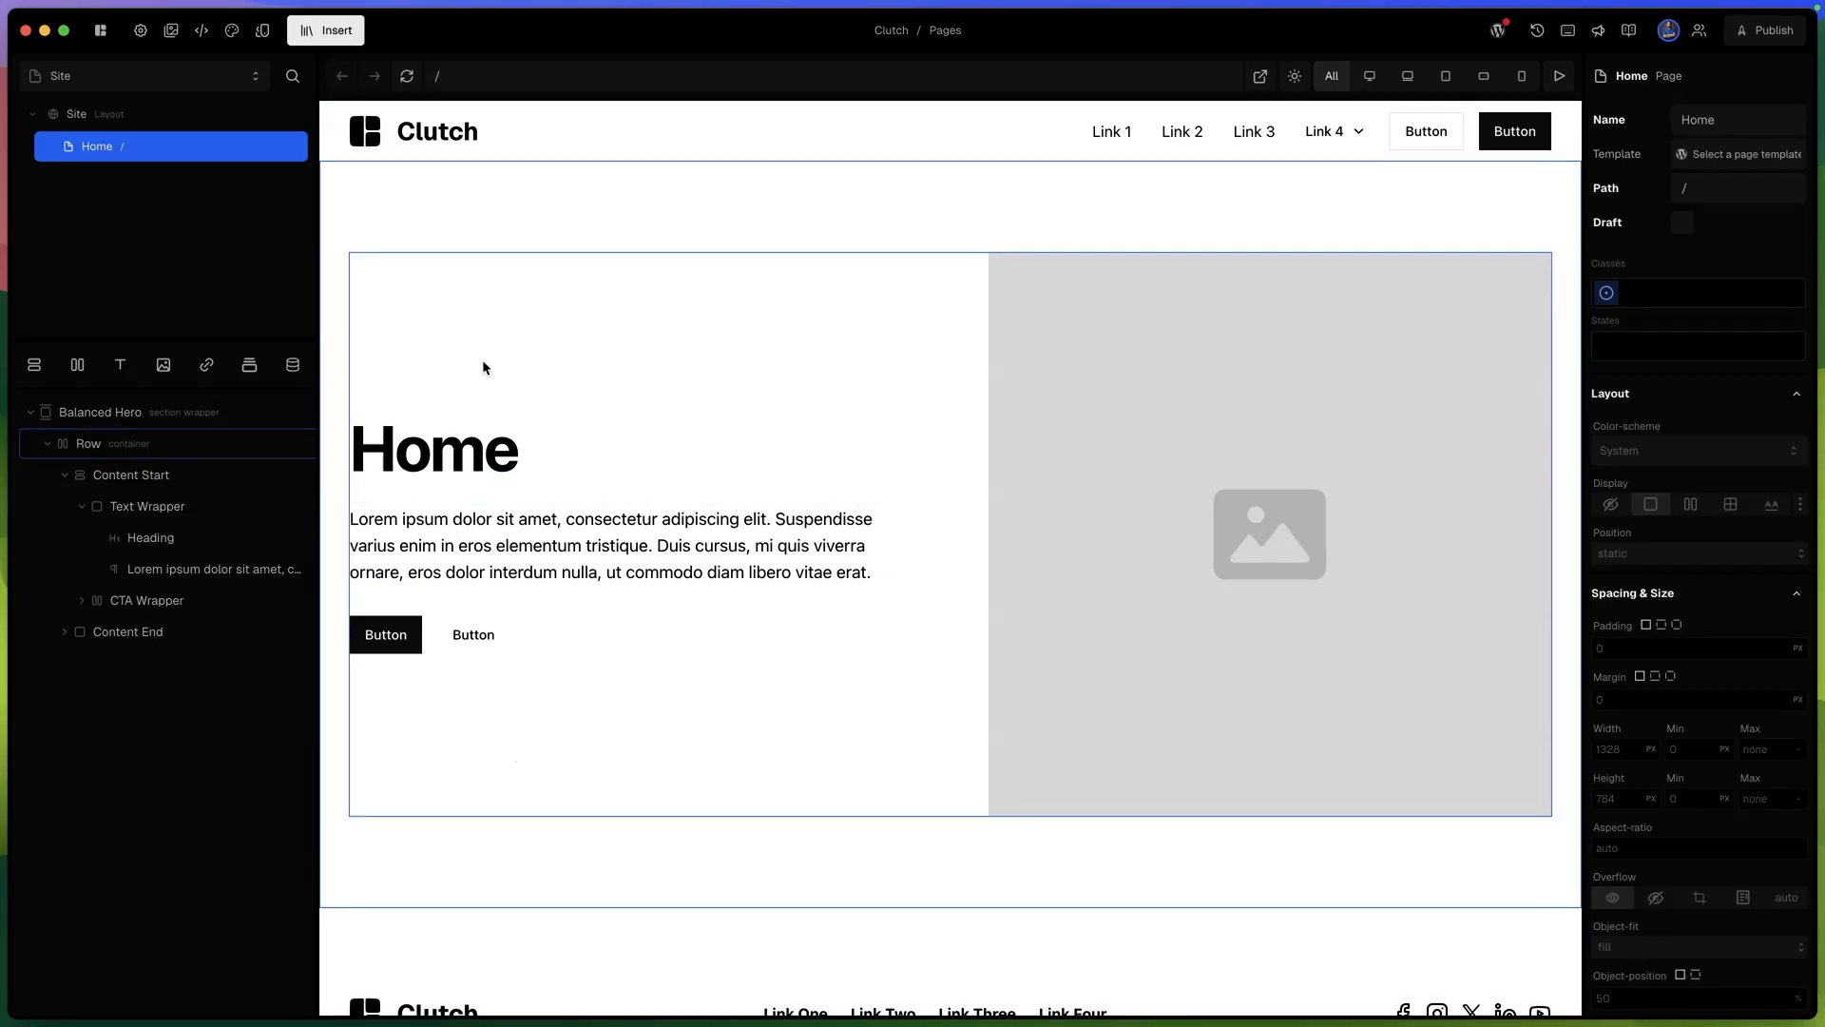
pyautogui.click(314, 40)
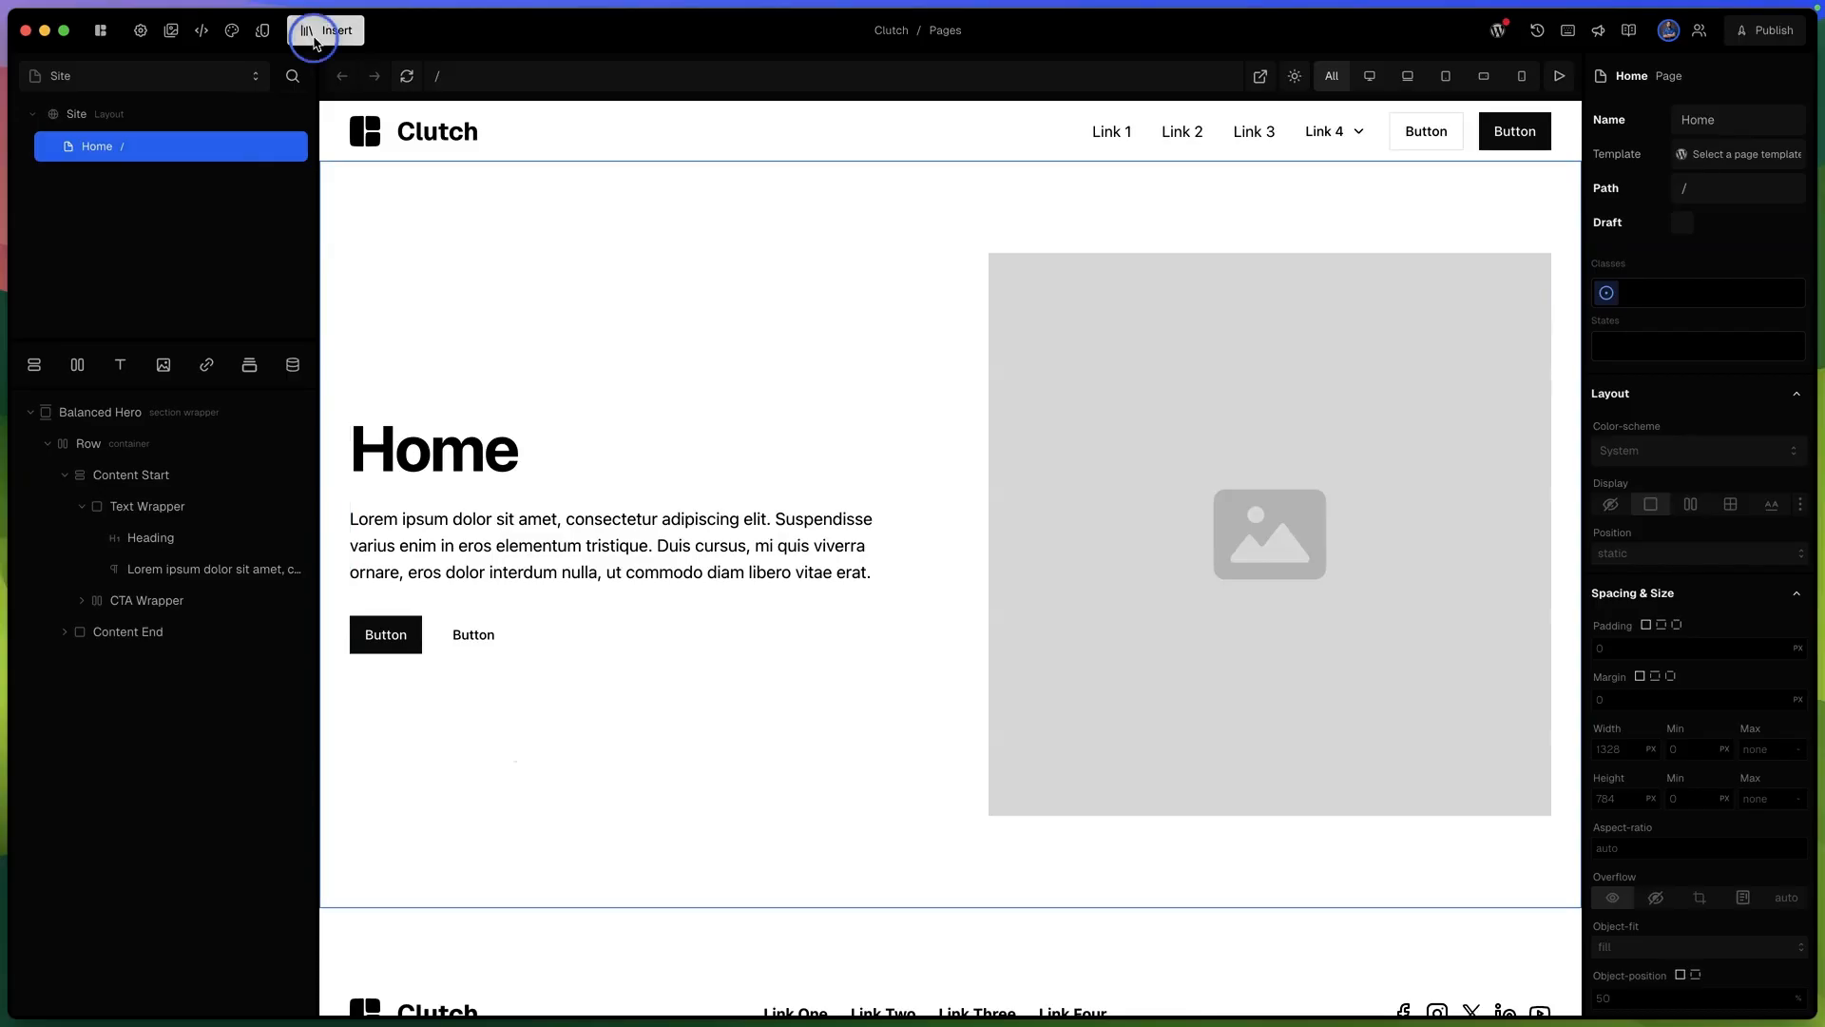
pyautogui.moveTo(398, 164)
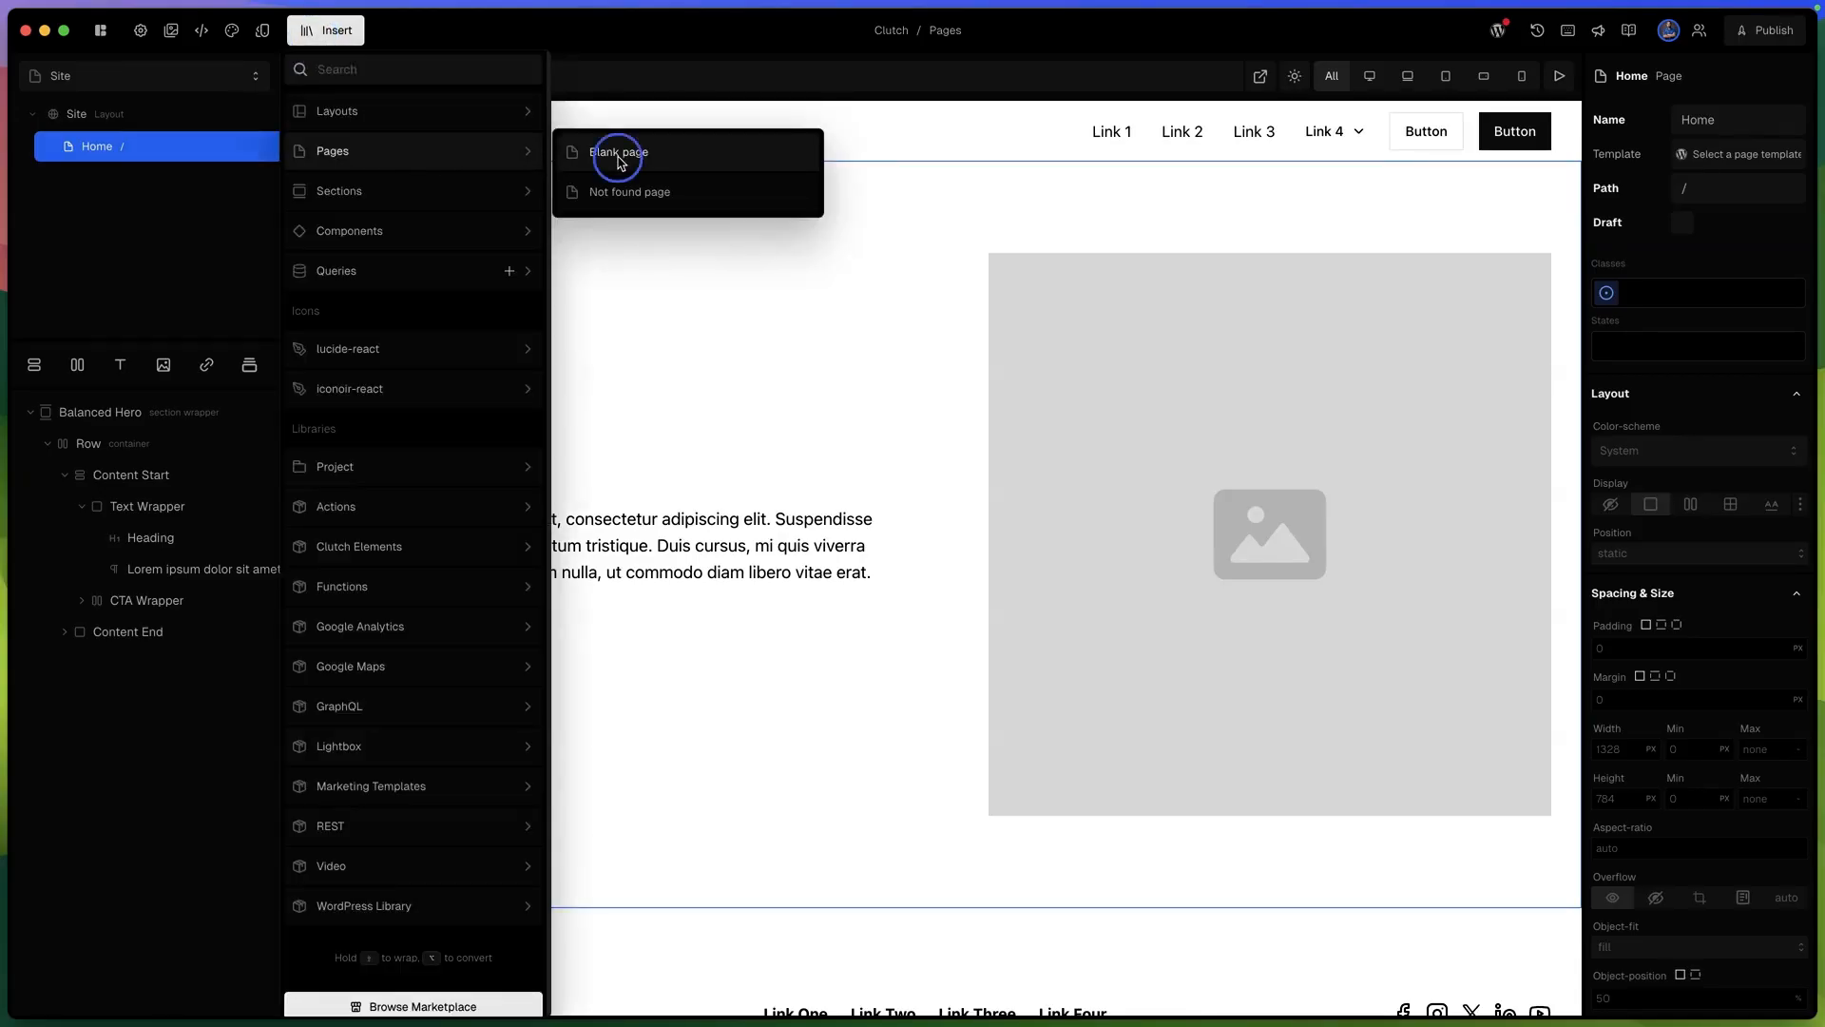
pyautogui.click(617, 153)
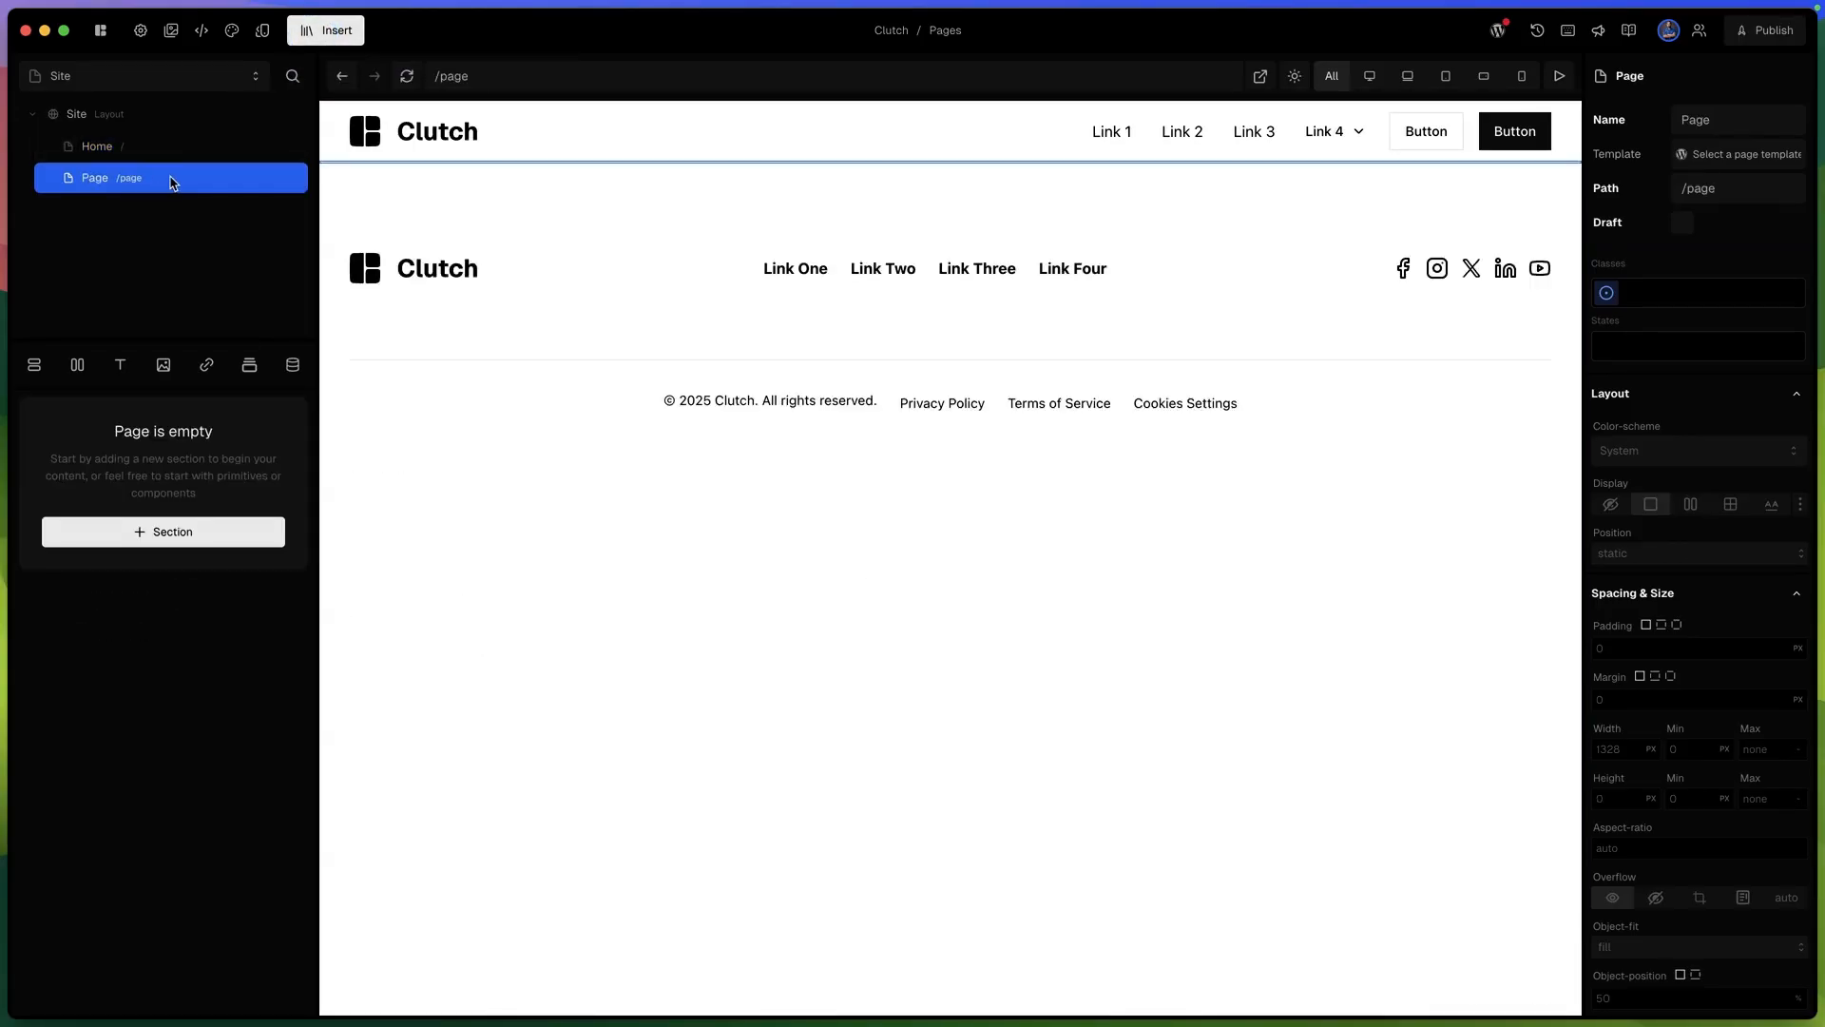
# Duplicate the Home page and move the copy below the original in the page tree.
pyautogui.click(178, 146)
pyautogui.rightClick(180, 146)
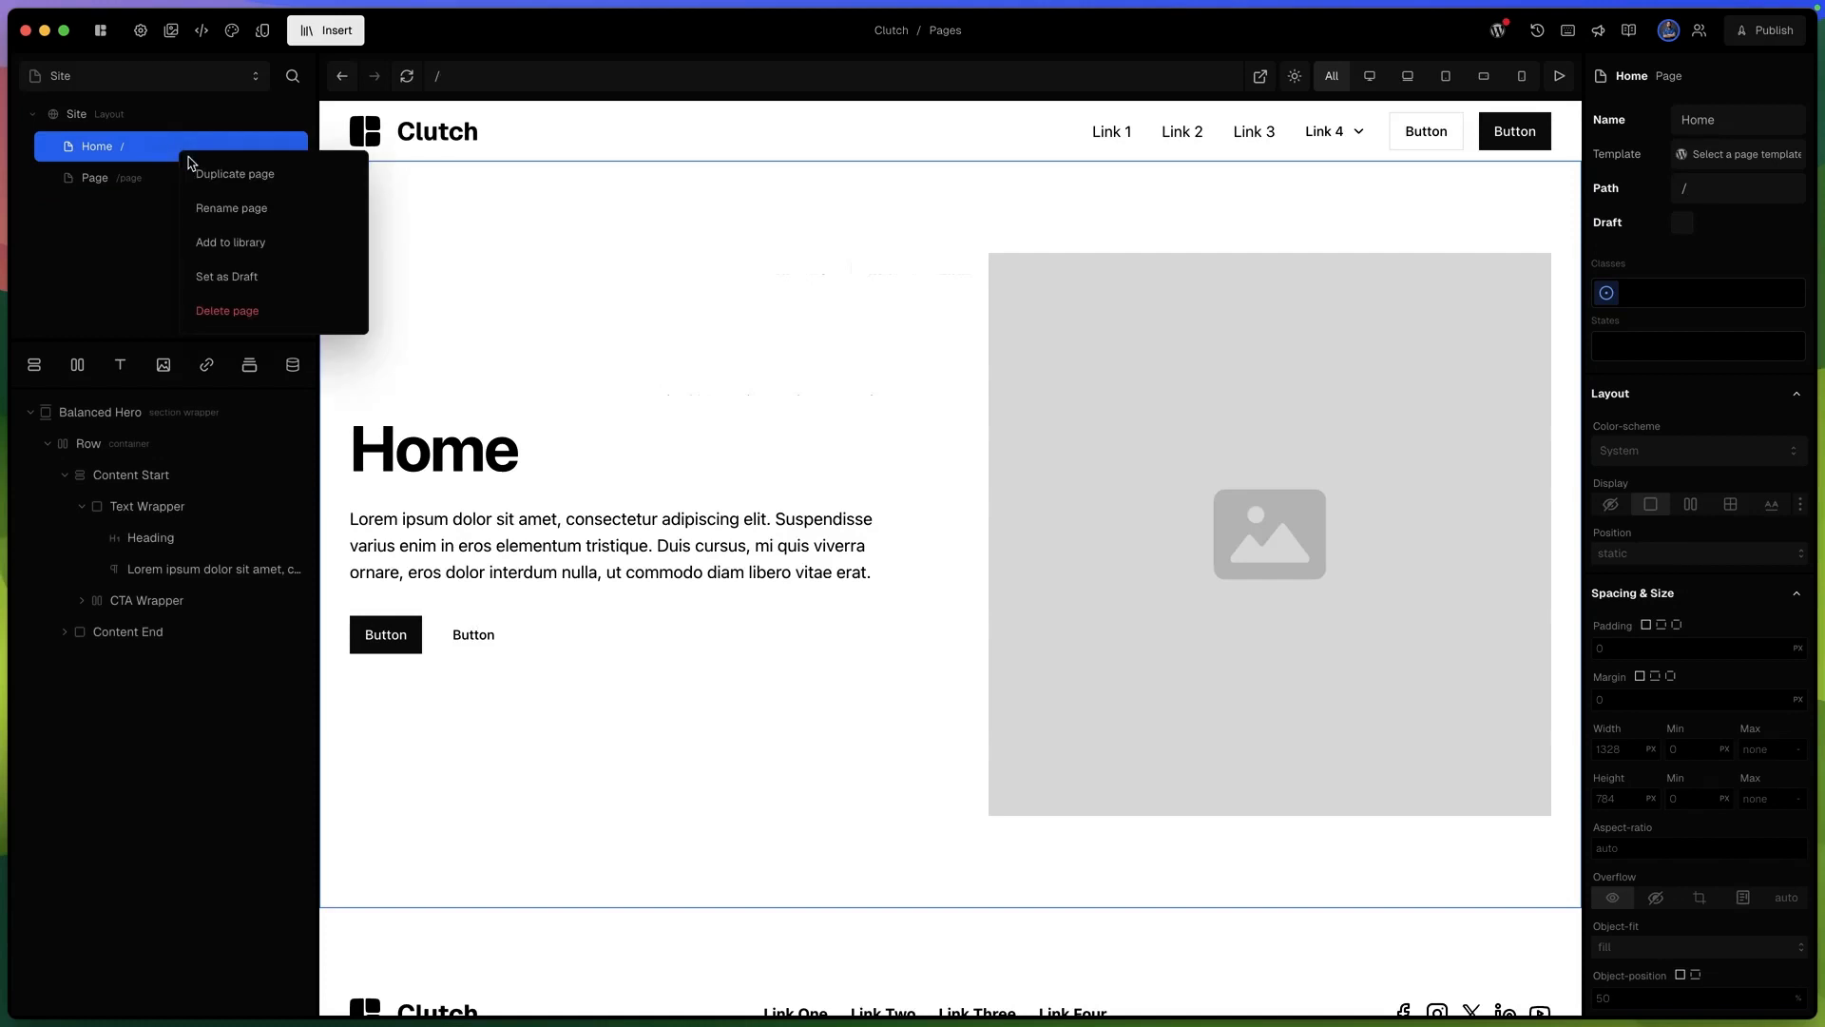
pyautogui.click(216, 176)
pyautogui.click(196, 180)
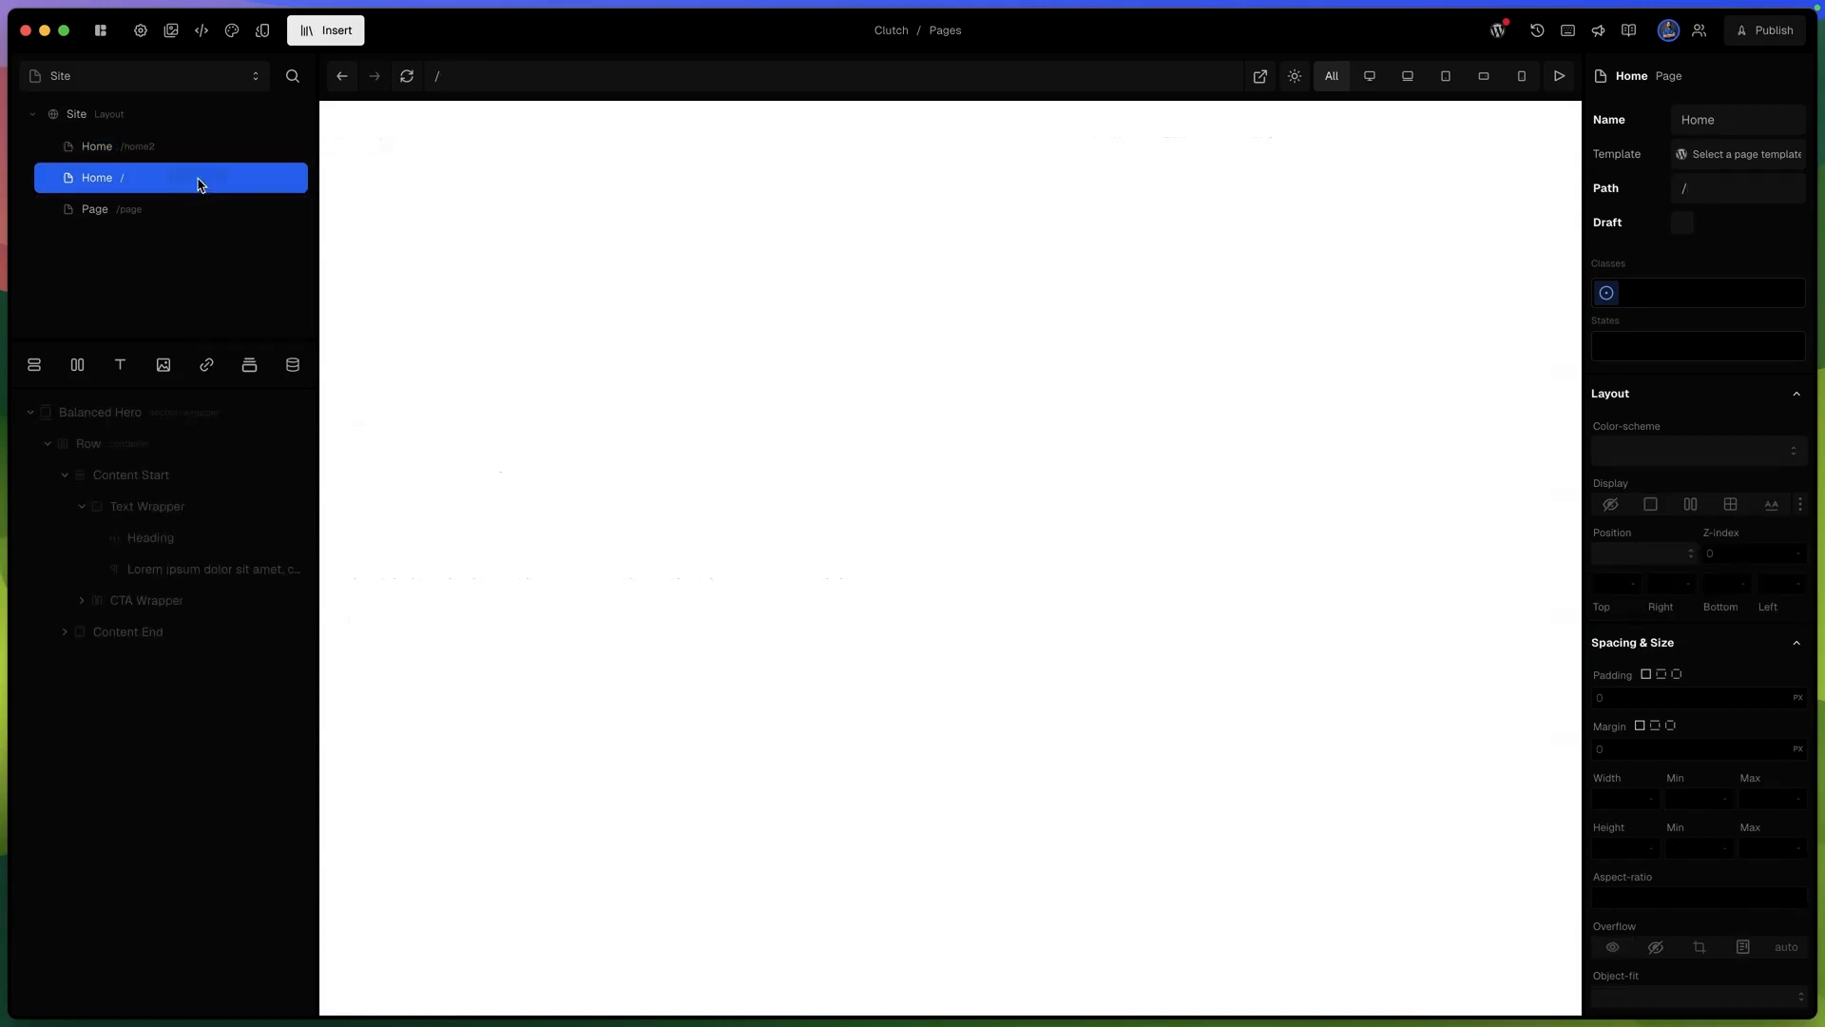
pyautogui.moveTo(193, 150); pyautogui.dragTo(191, 184)
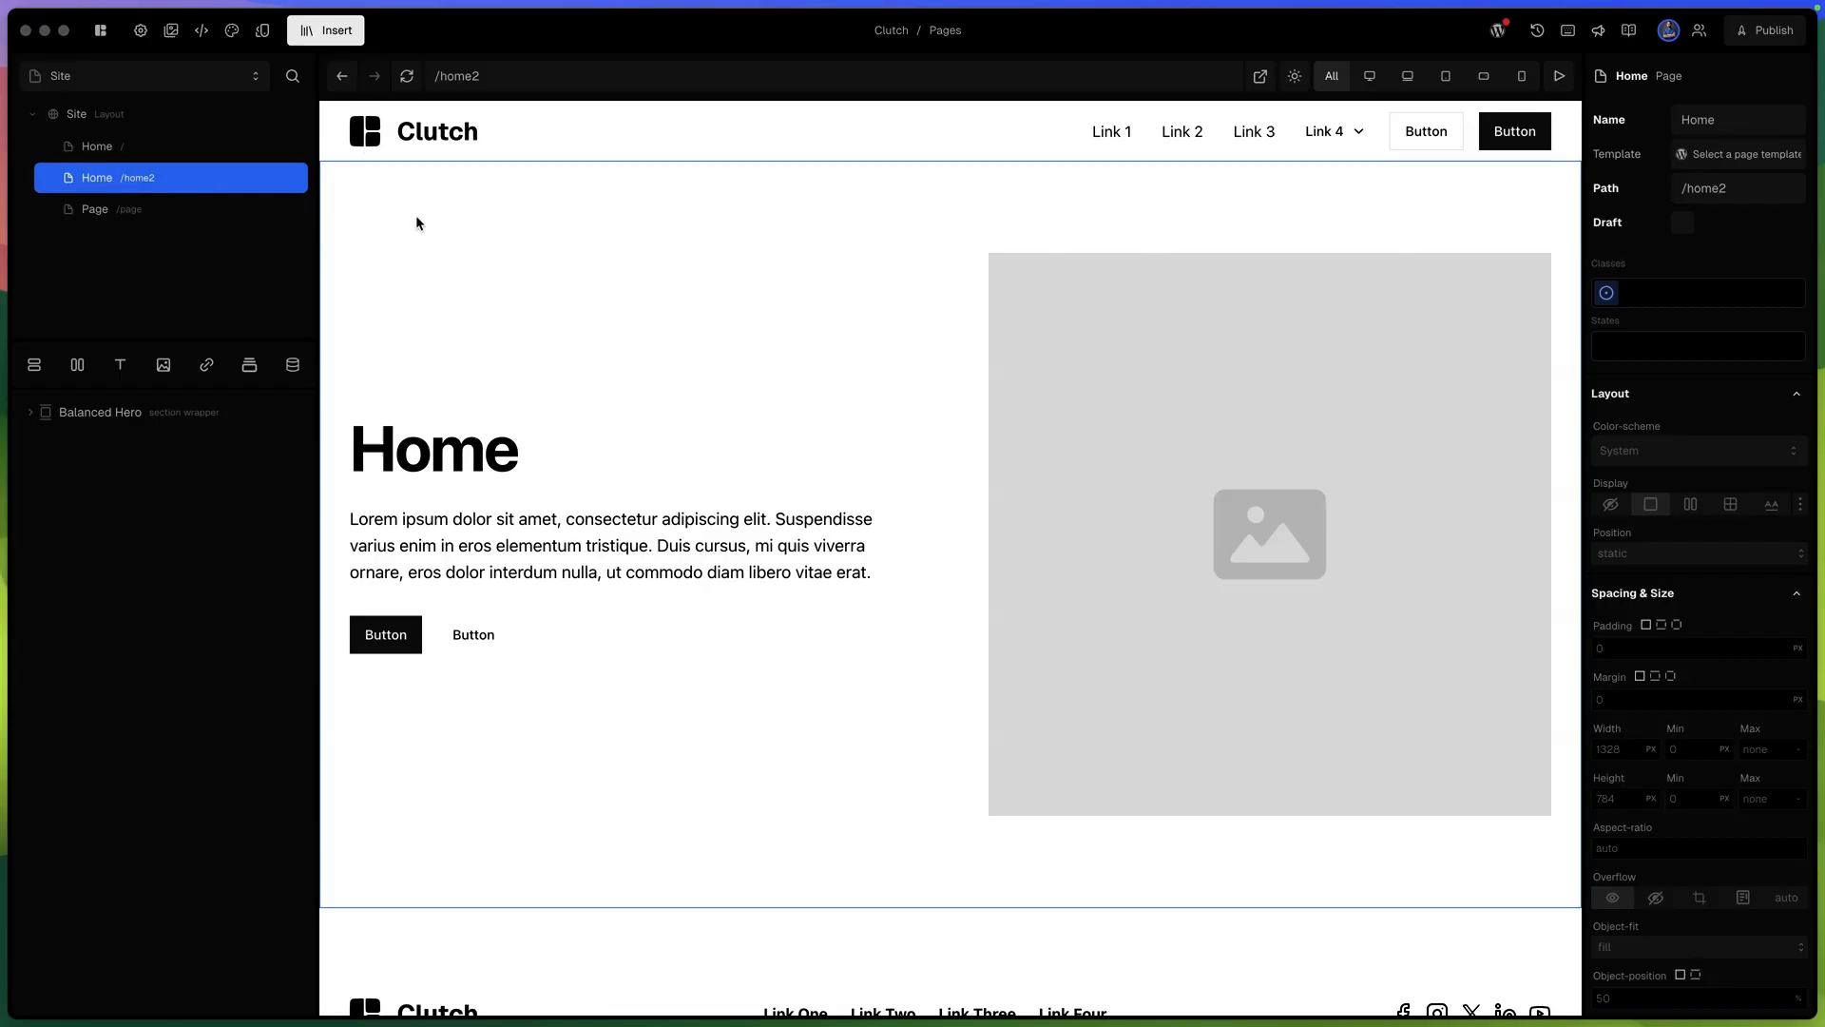
# Set the duplicated Home page's path to /about.
pyautogui.doubleClick(1716, 191)
pyautogui.write('about')
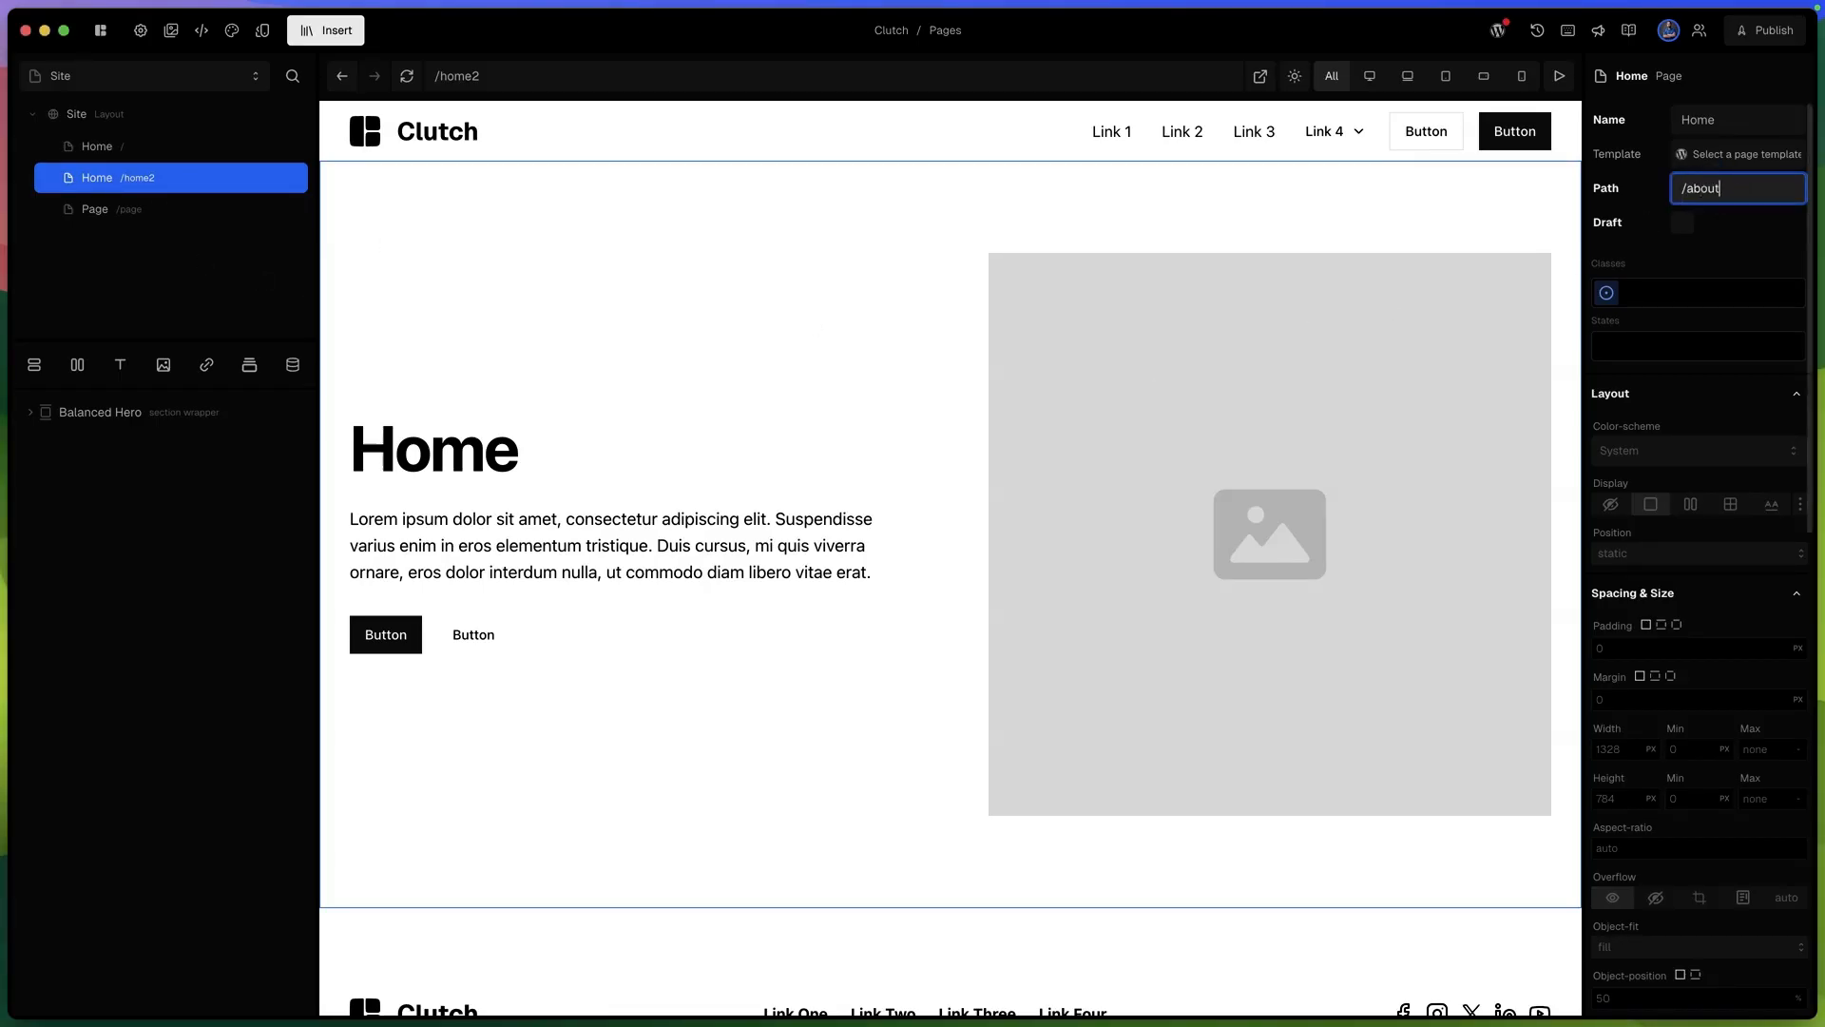
pyautogui.click(1619, 192)
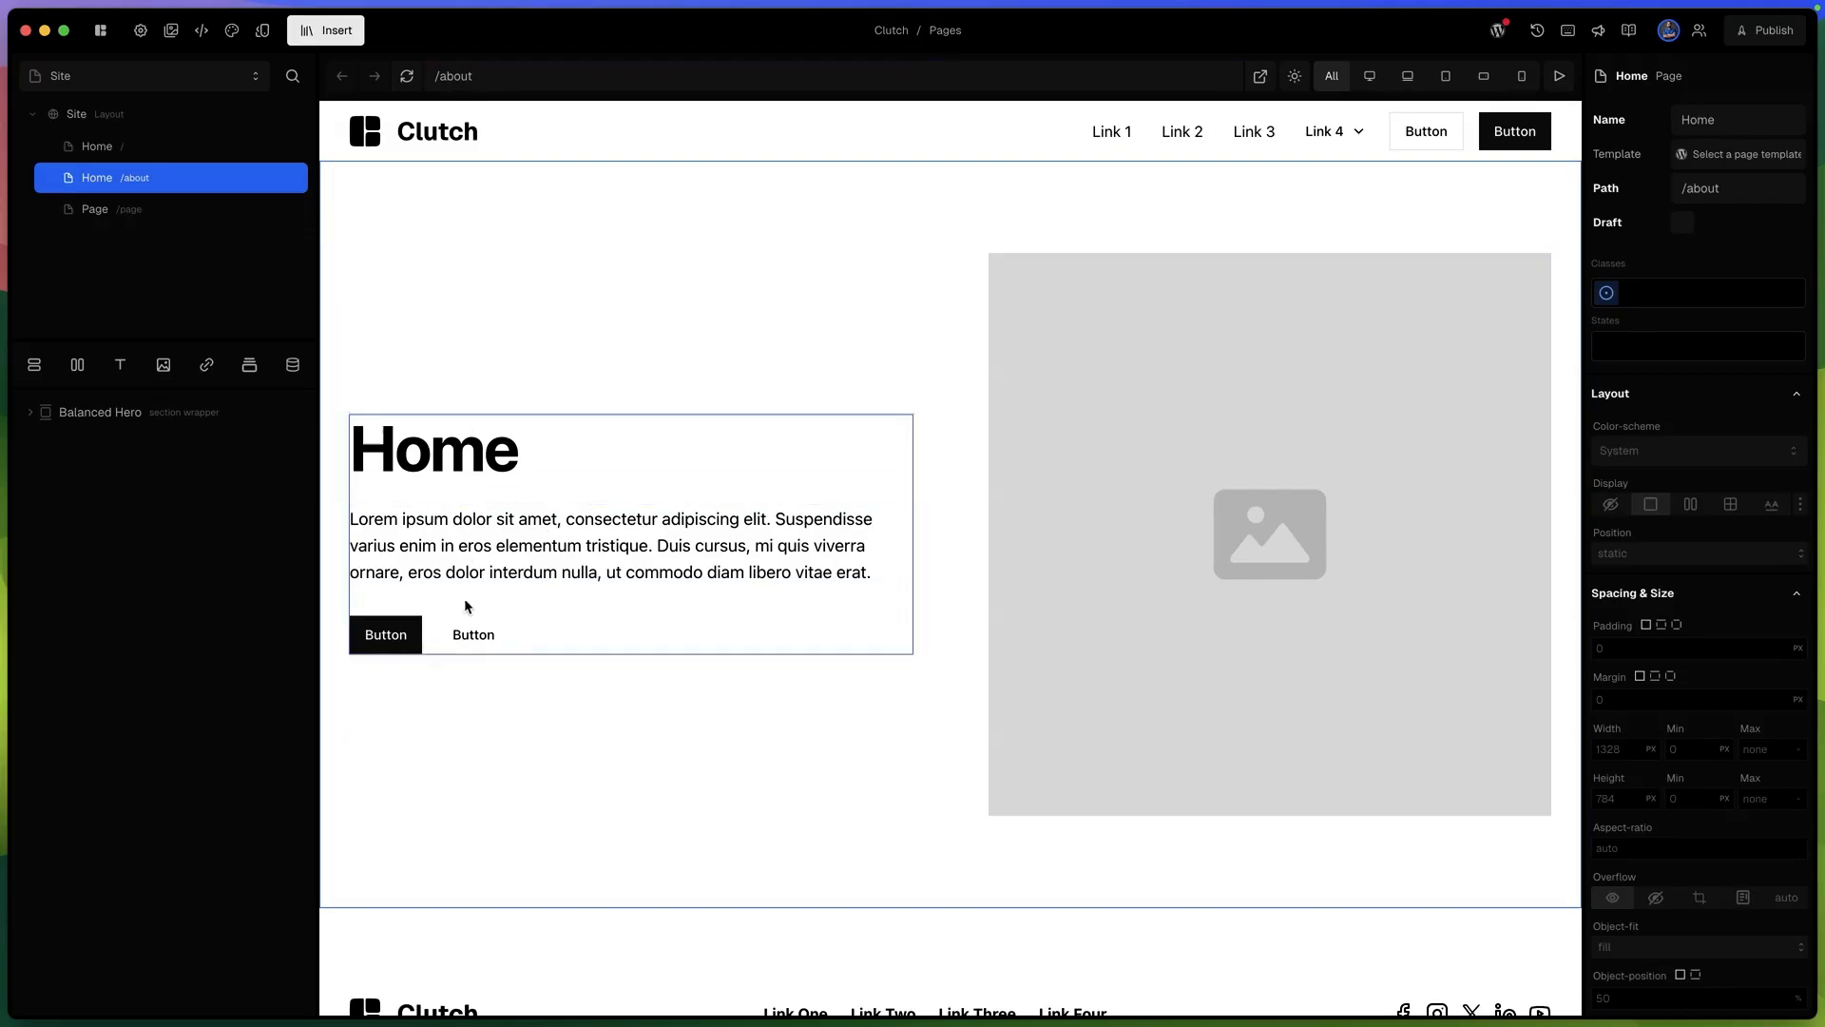
# Add the Basic Header section to the empty page at /page.
pyautogui.click(190, 211)
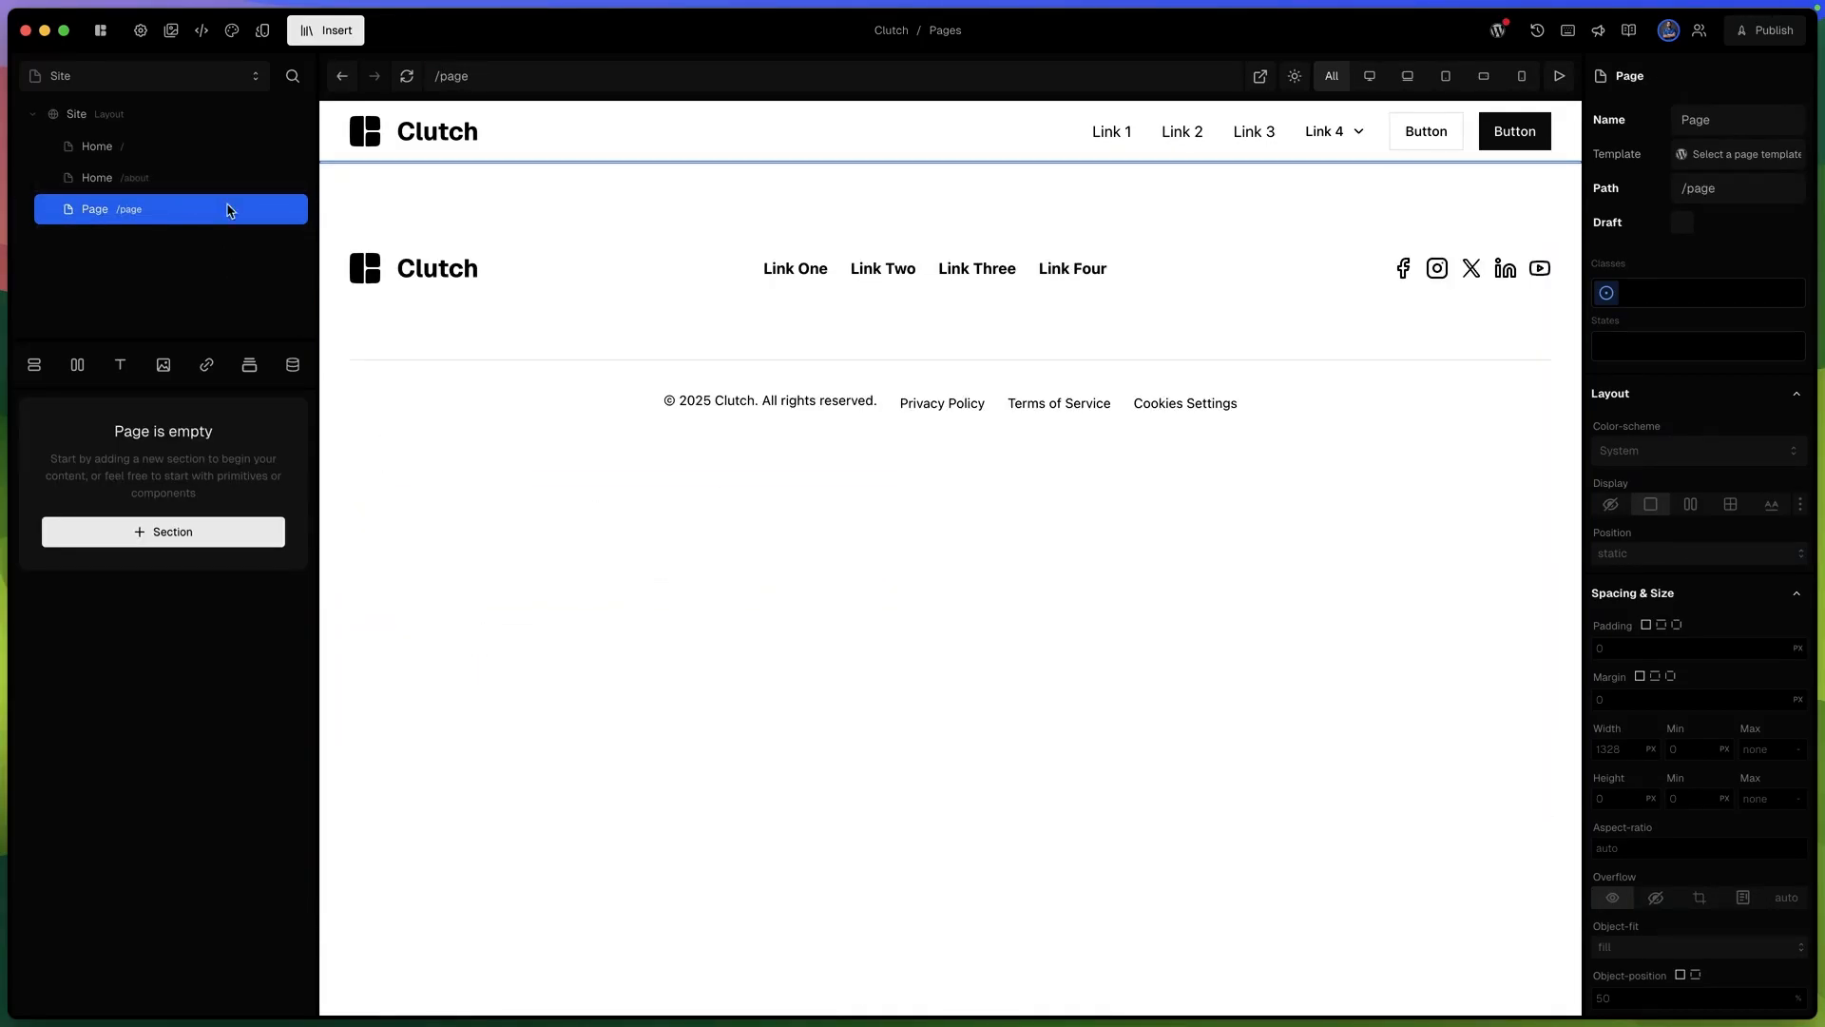
pyautogui.click(325, 29)
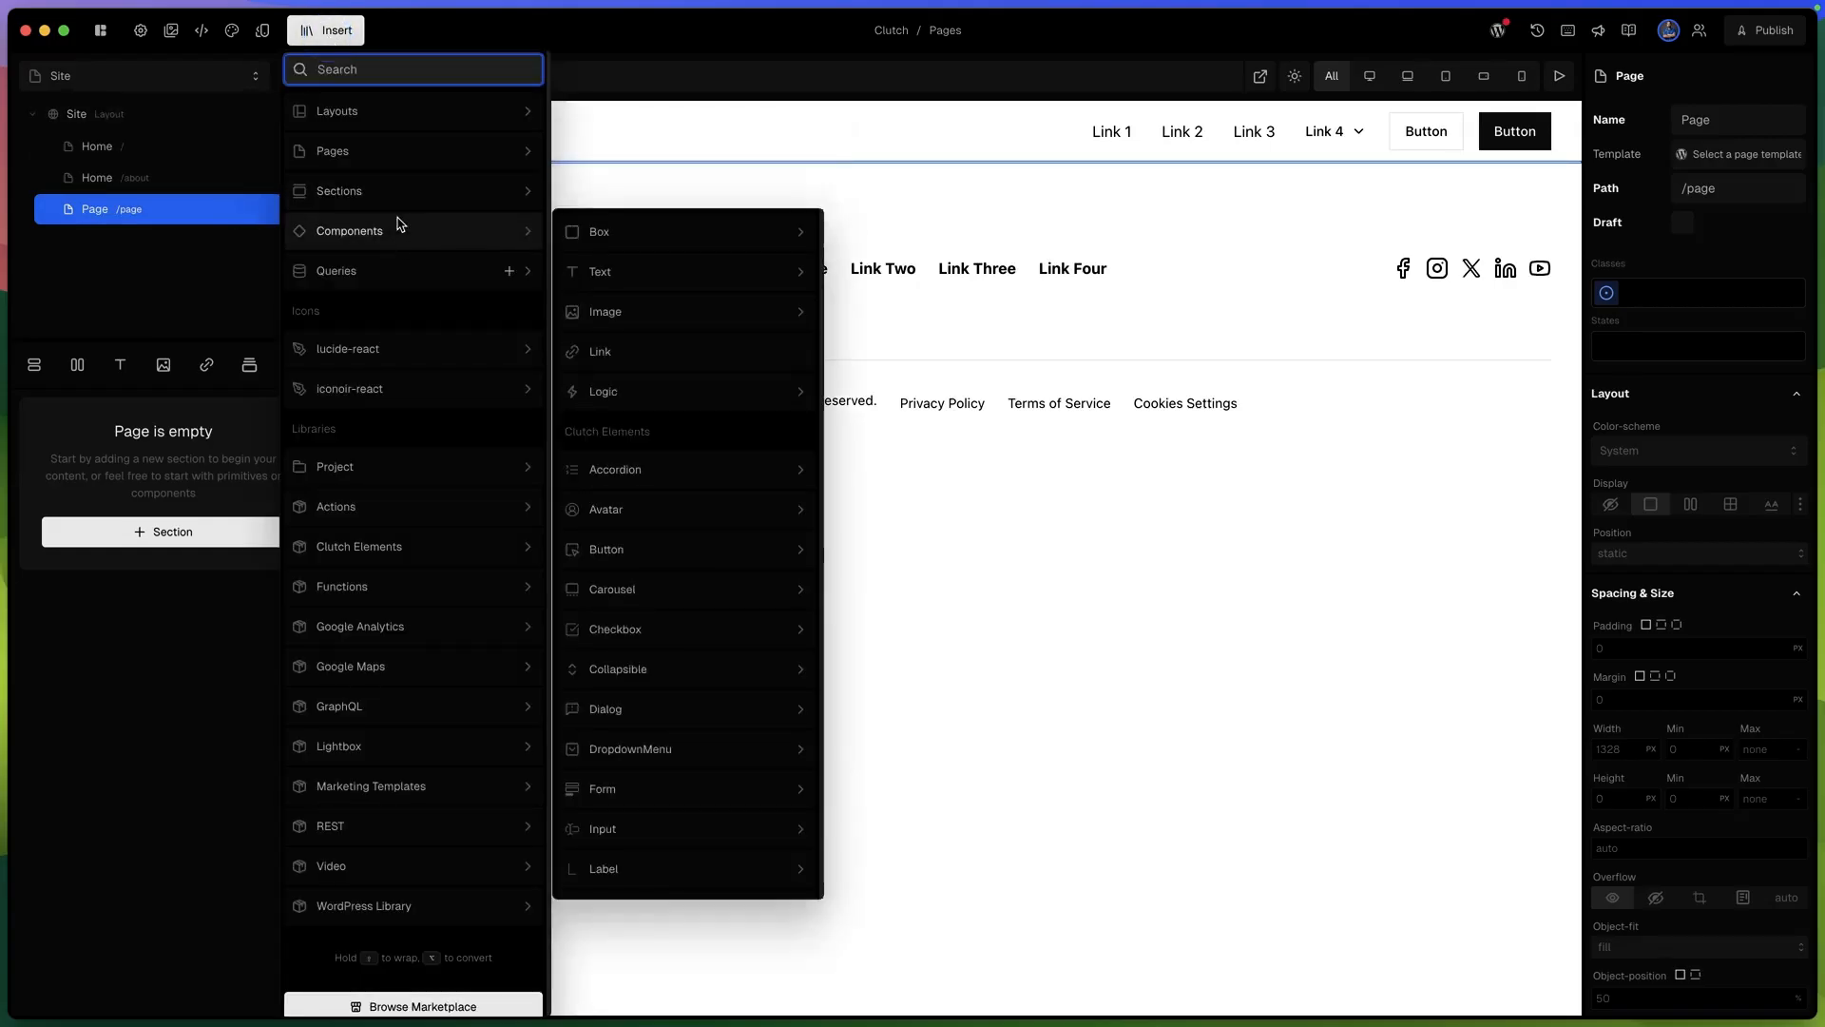
pyautogui.moveTo(414, 190)
pyautogui.moveTo(672, 358)
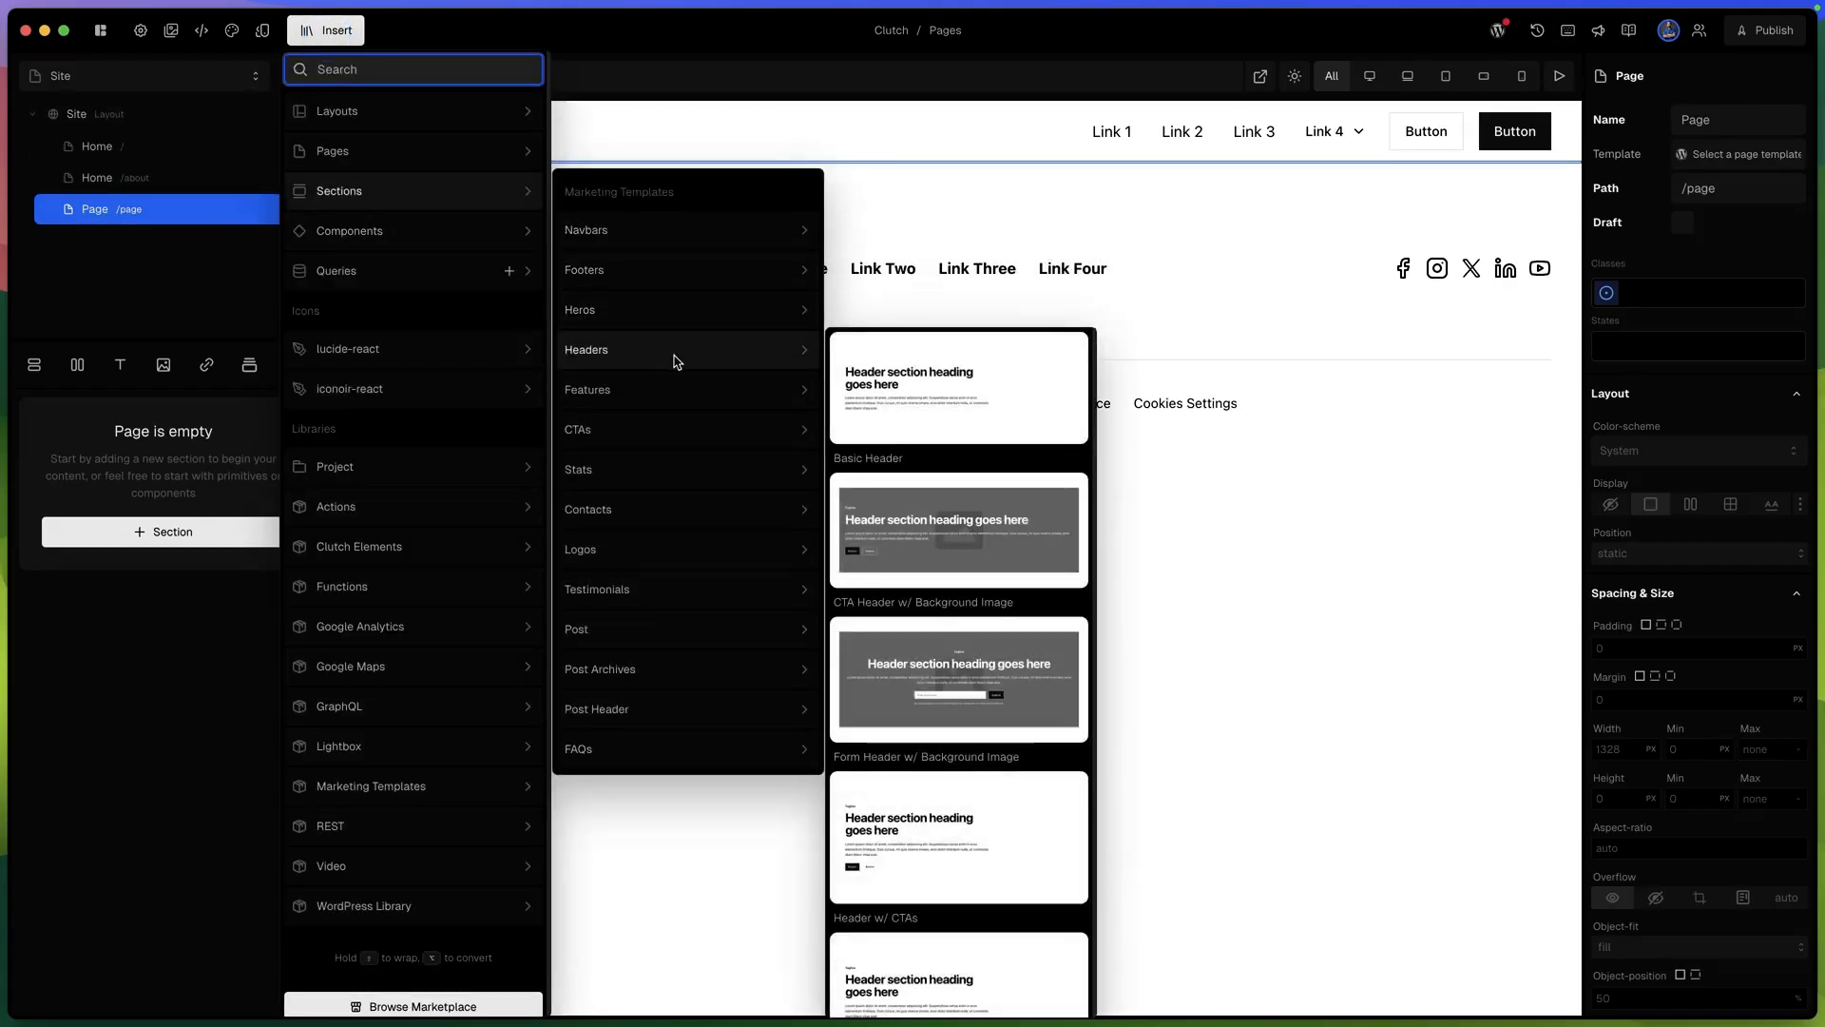
pyautogui.click(923, 404)
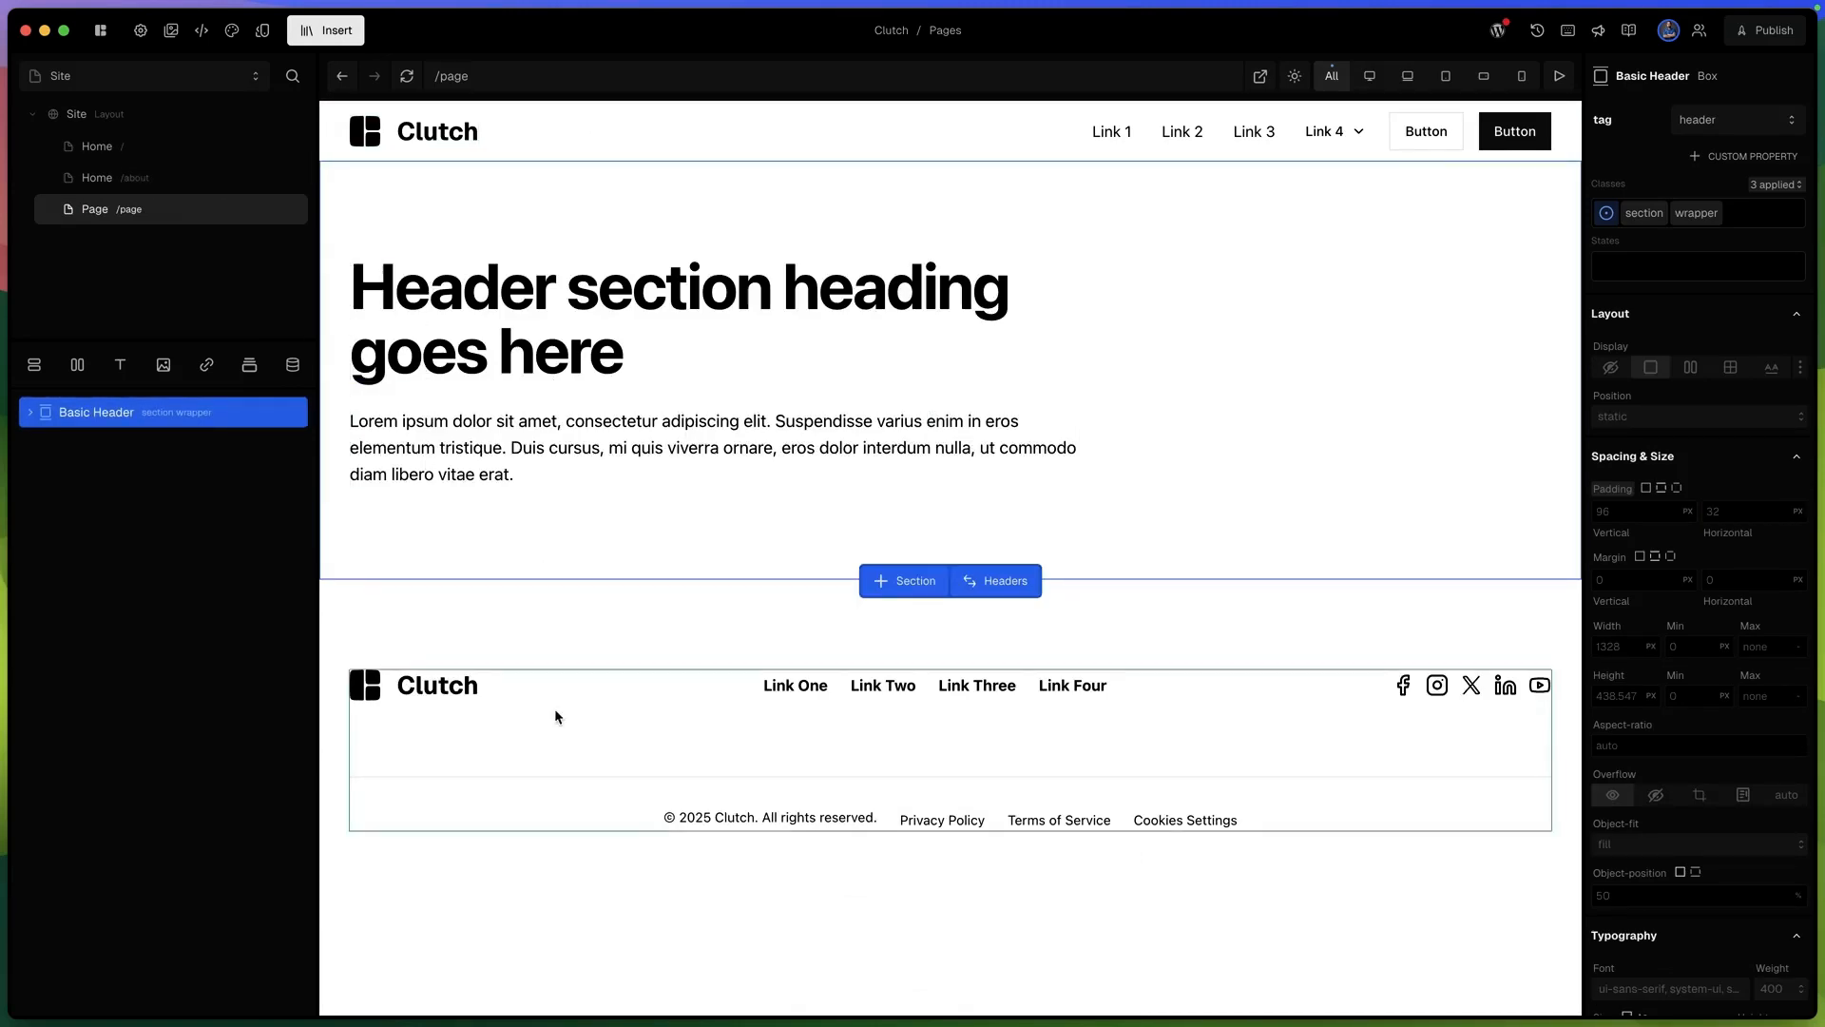
# Review the two Home pages and the Site layout that wraps them.
pyautogui.click(113, 189)
pyautogui.click(128, 145)
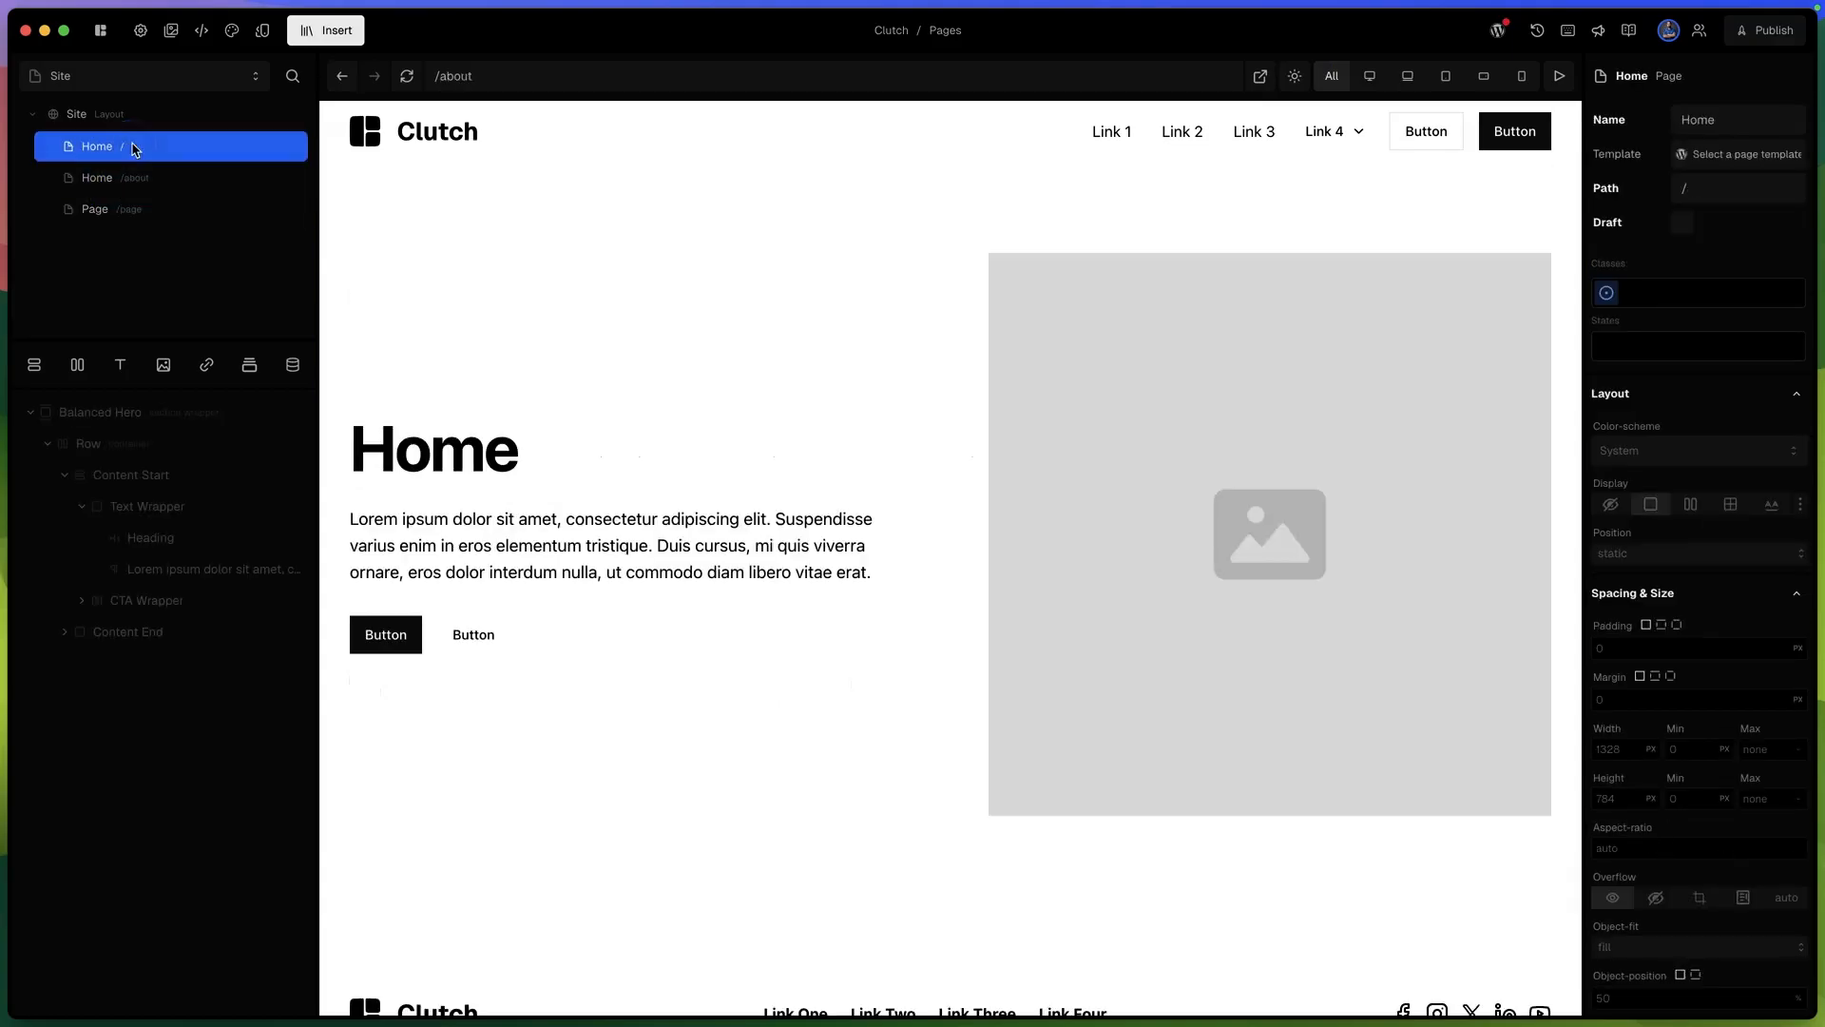
pyautogui.moveTo(1122, 1023)
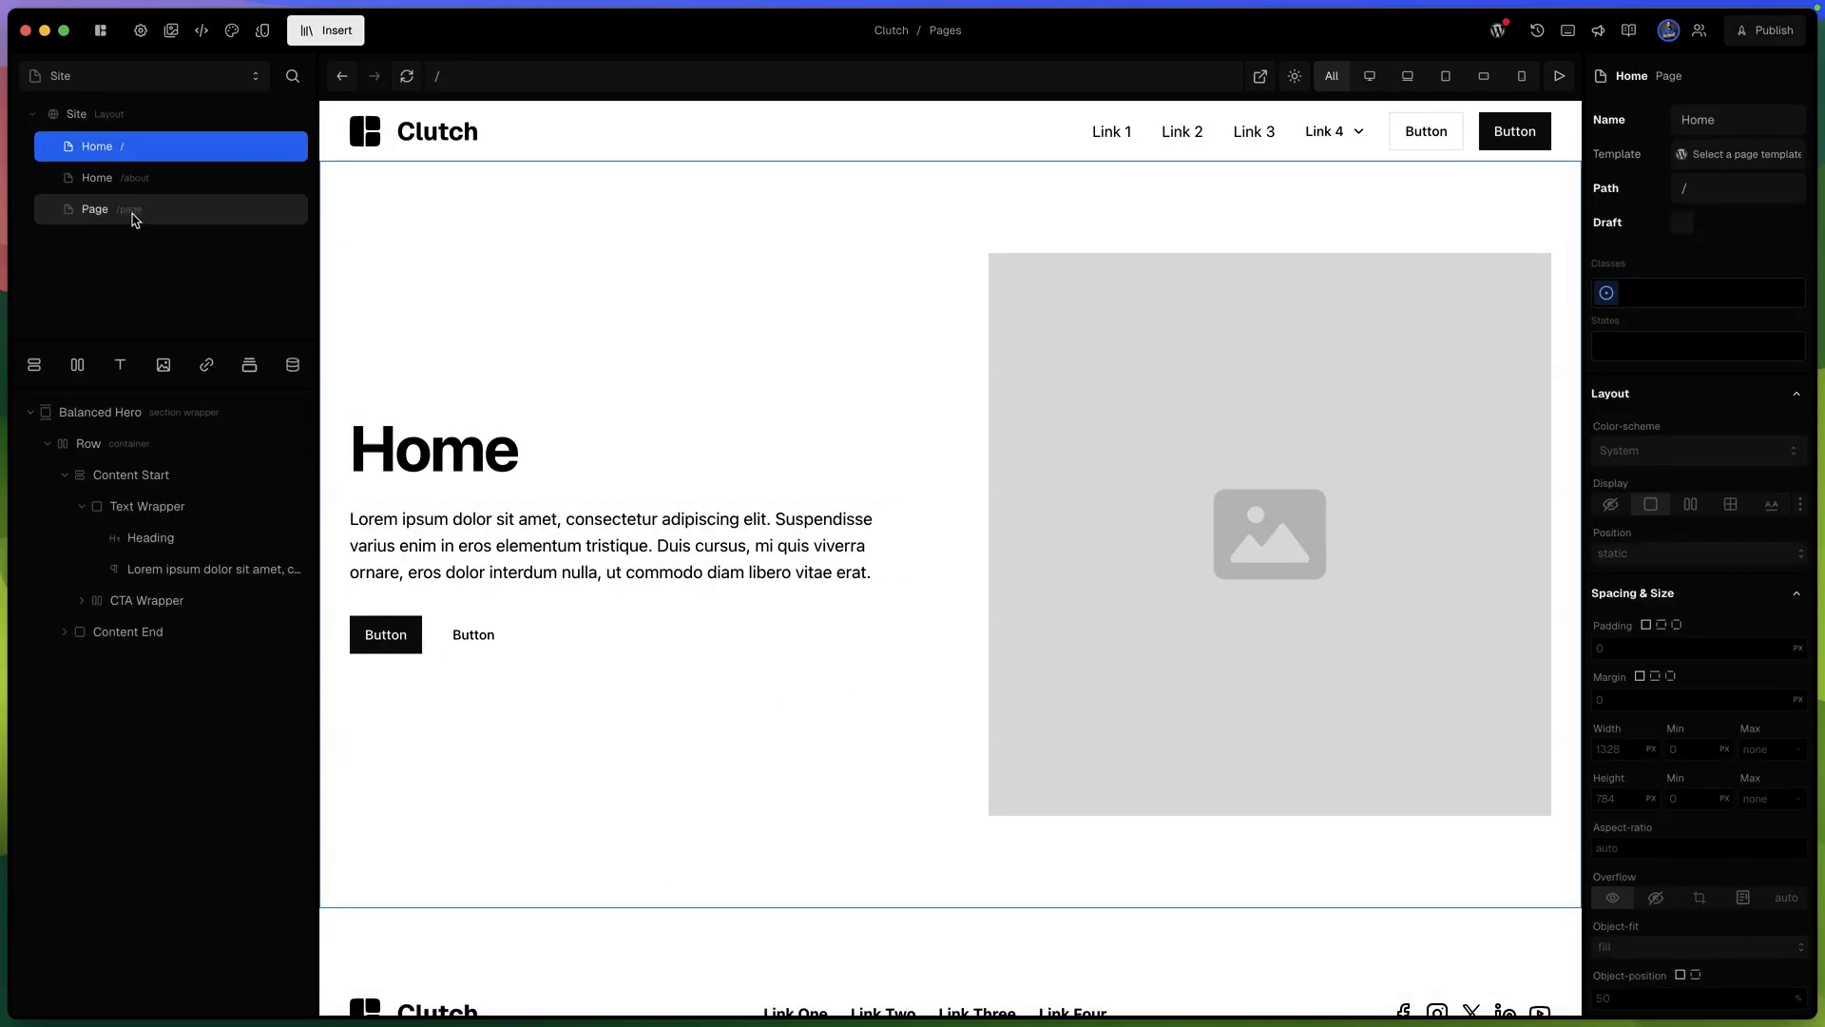
pyautogui.click(126, 122)
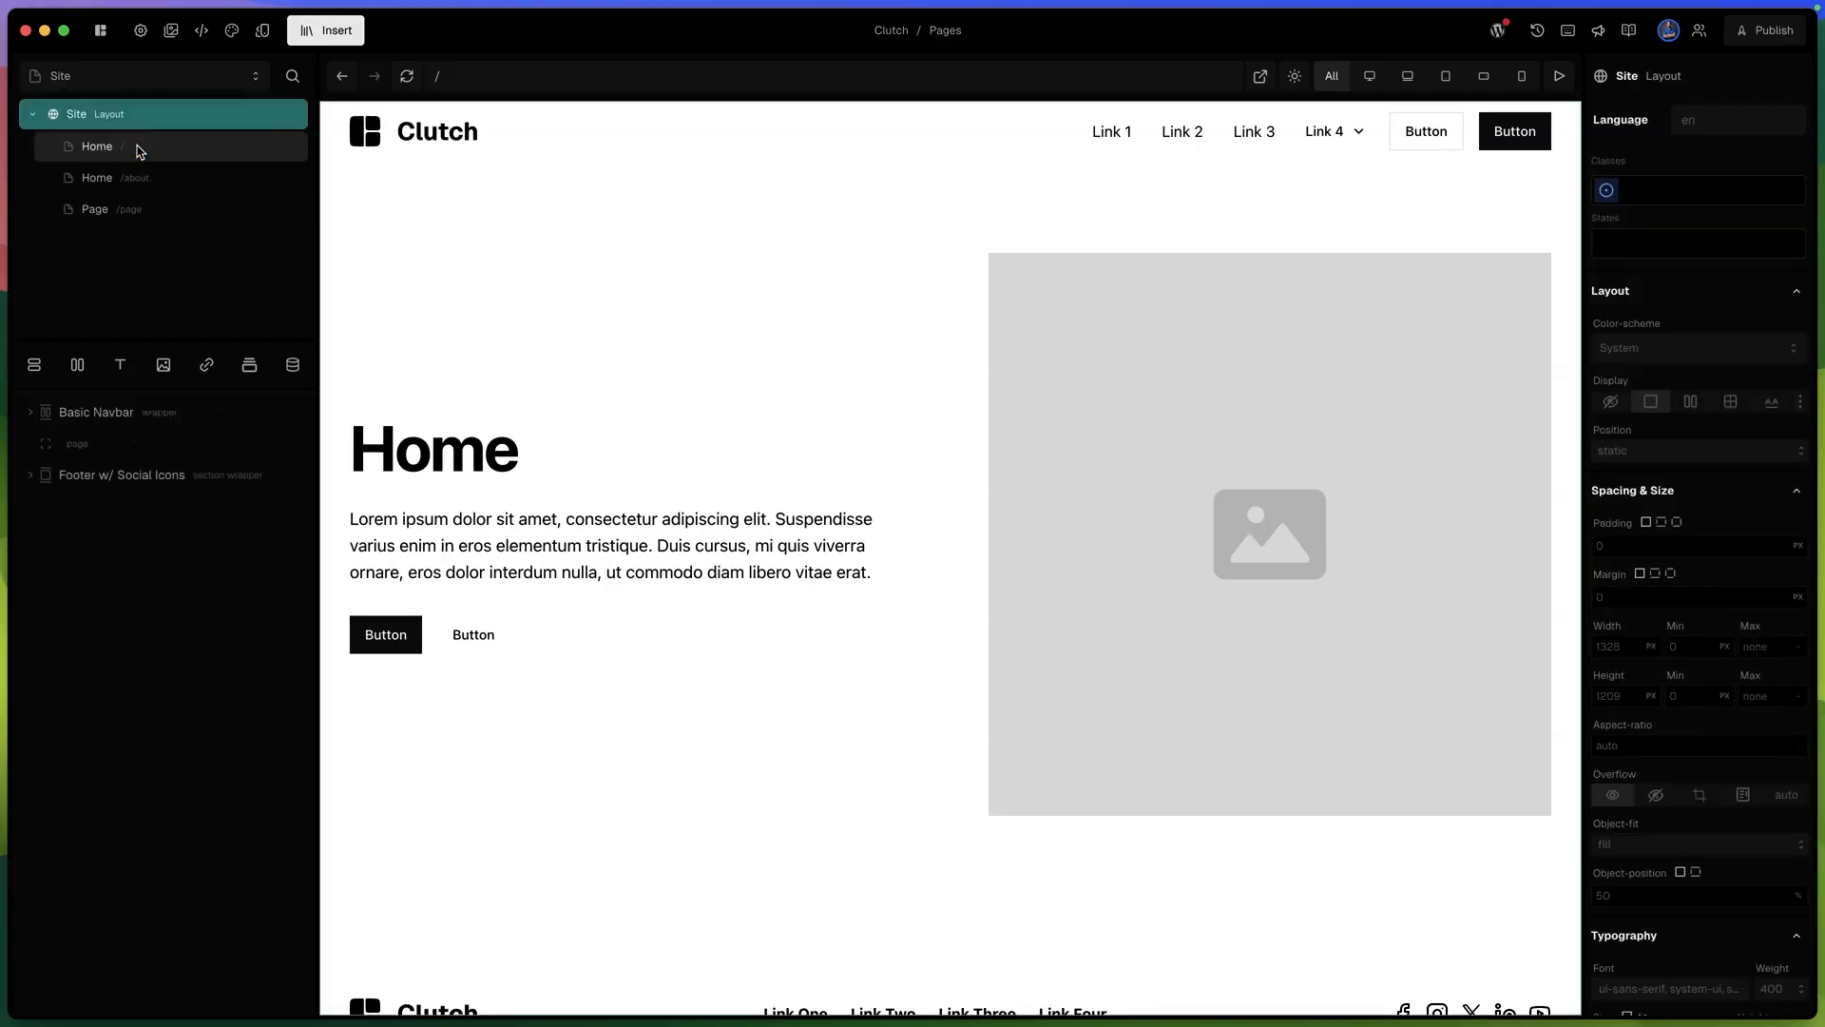
pyautogui.click(142, 150)
# Change the hero heading on the /about page to "About".
pyautogui.click(150, 180)
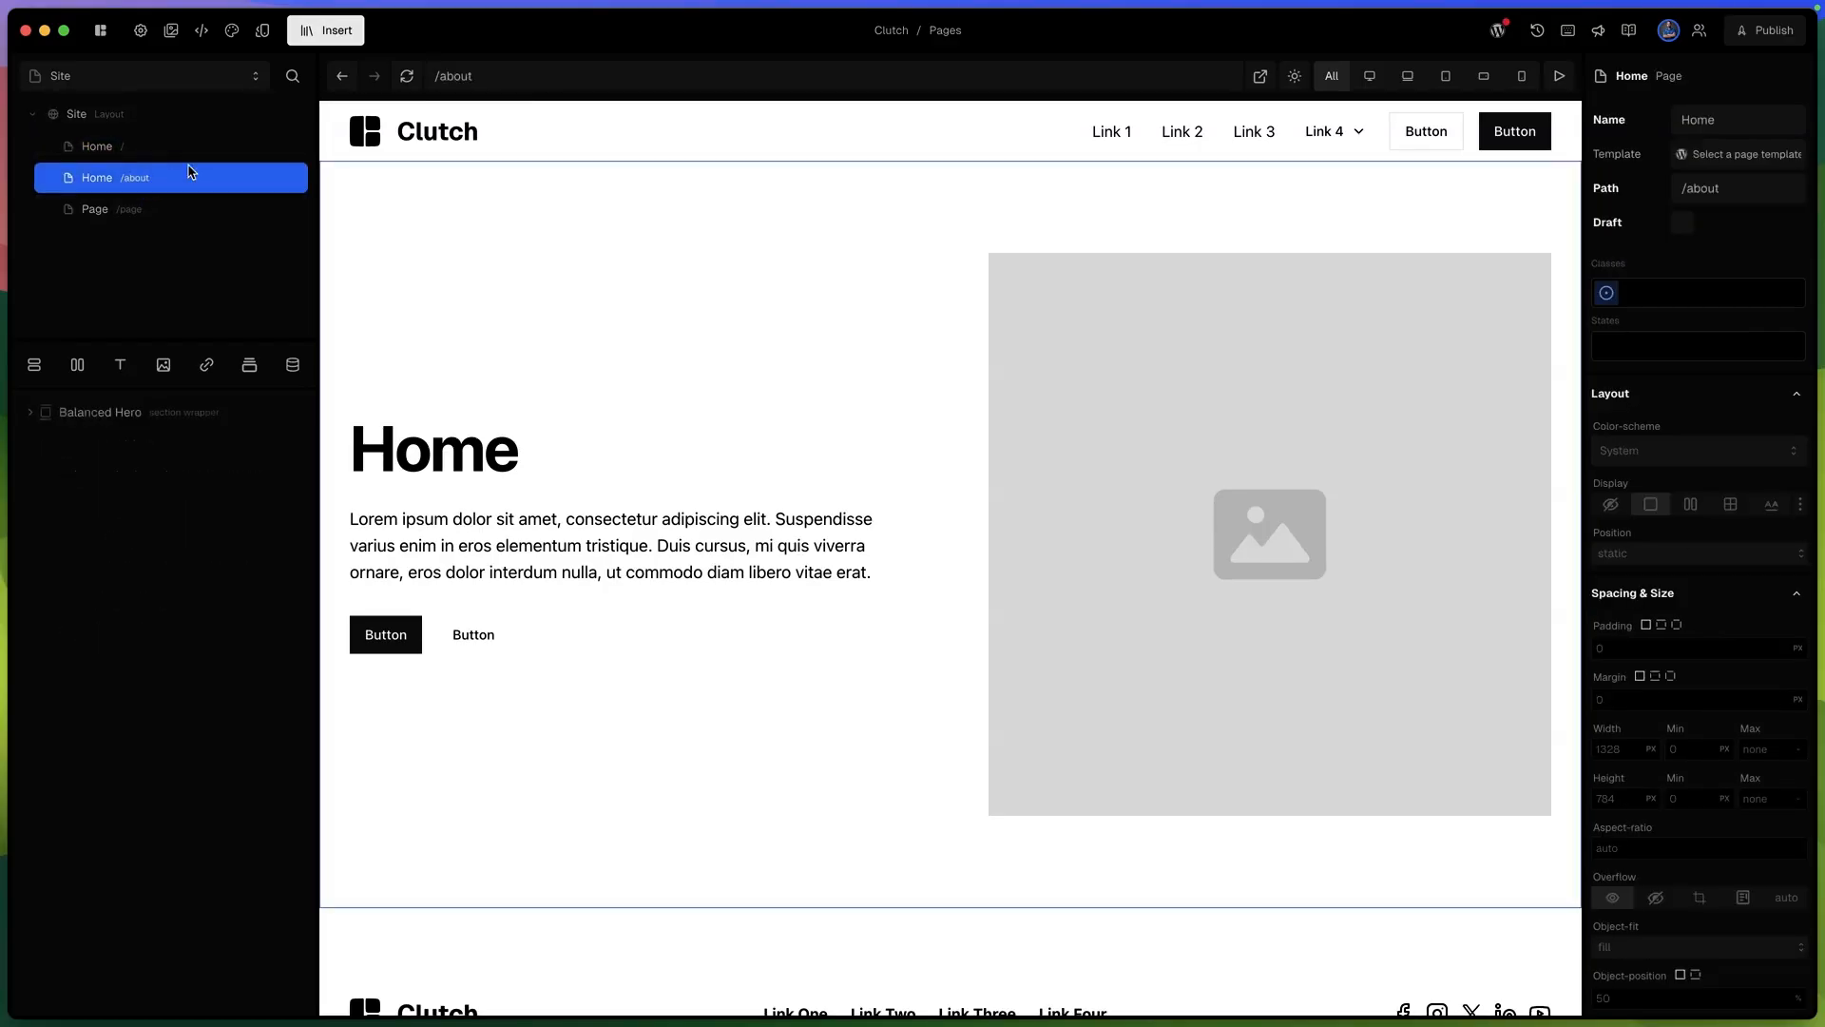
pyautogui.click(450, 463)
pyautogui.doubleClick(451, 463)
pyautogui.write('About')
pyautogui.click(447, 529)
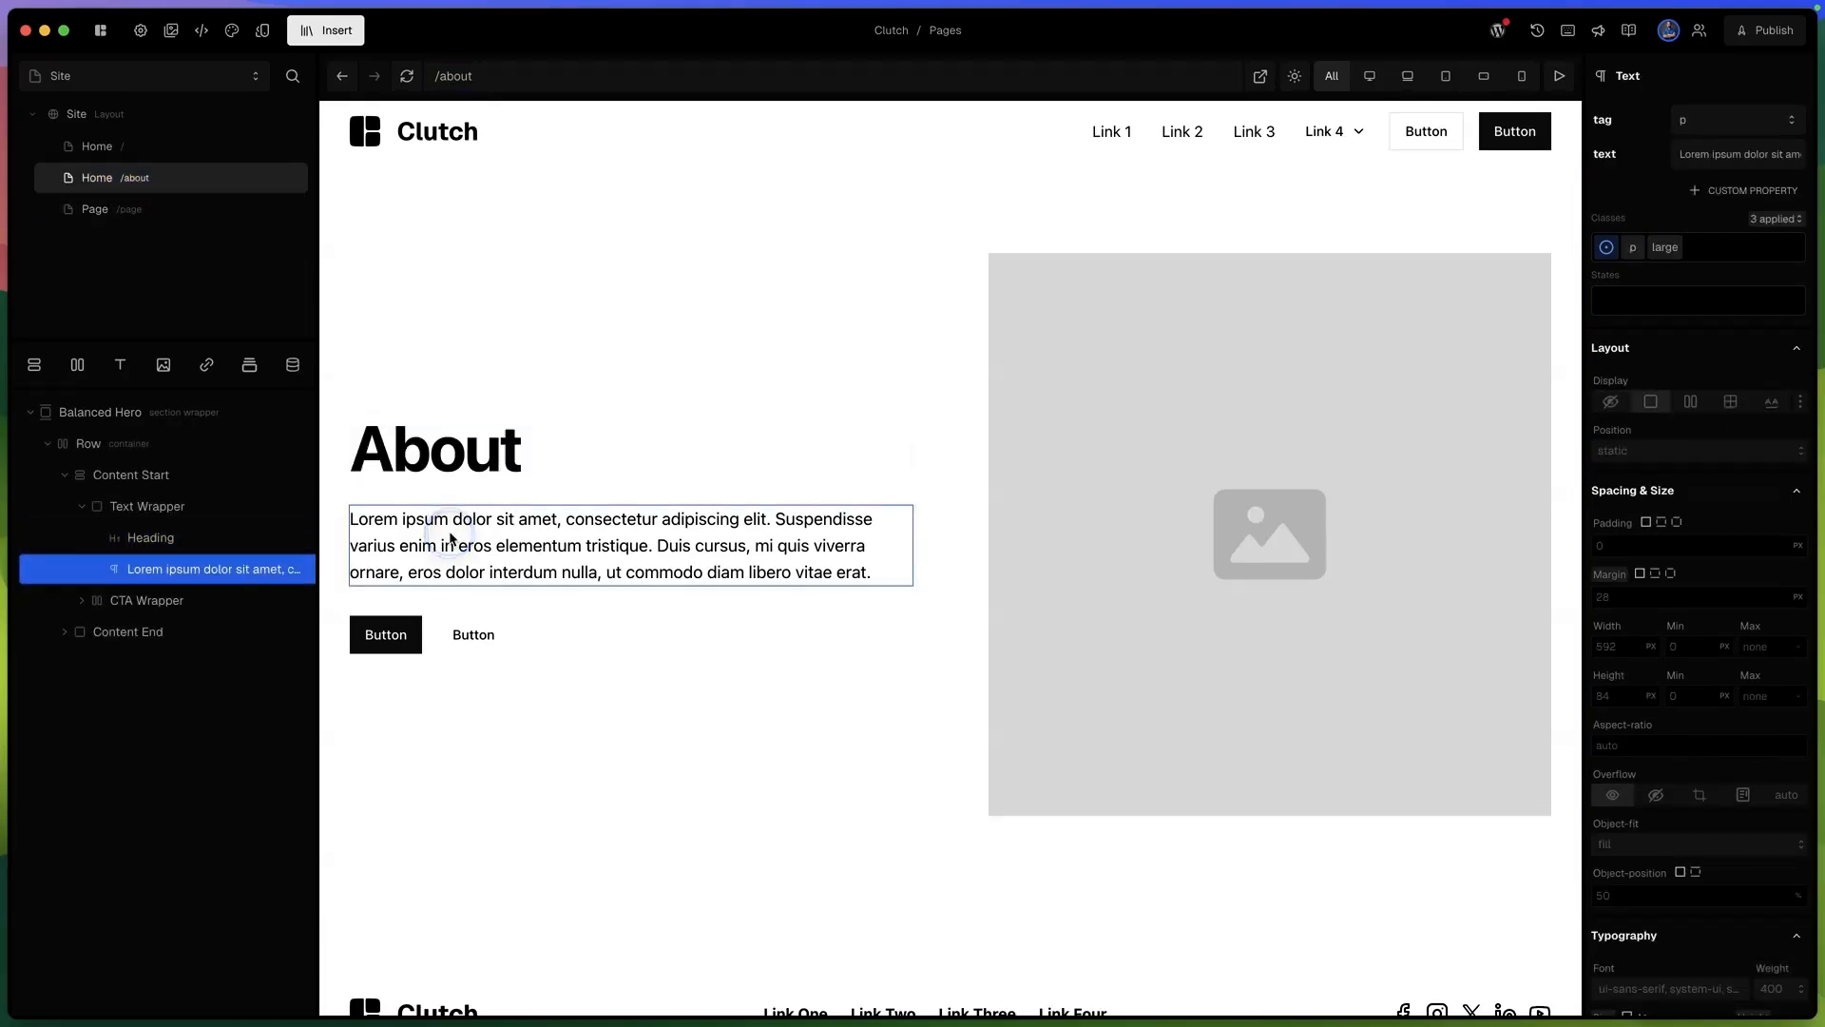
# Change the header section's heading on the /page page to "Page".
pyautogui.click(179, 150)
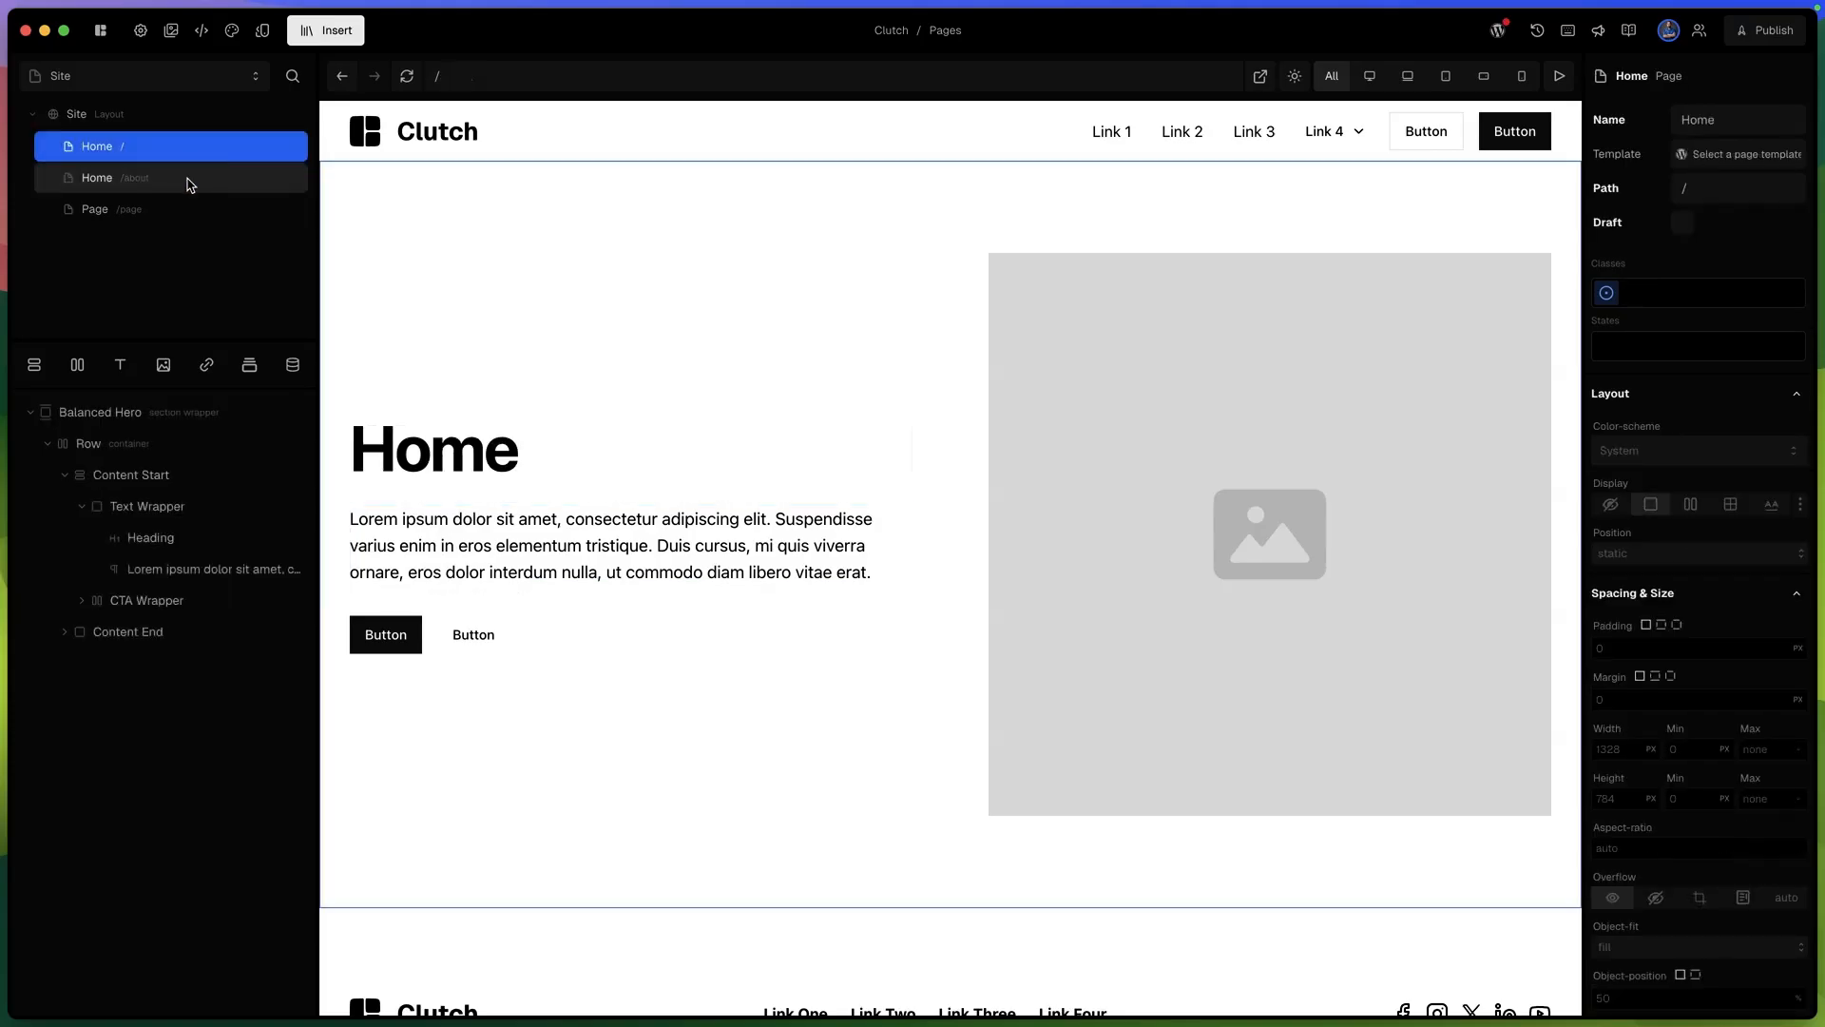
pyautogui.click(187, 177)
pyautogui.click(187, 211)
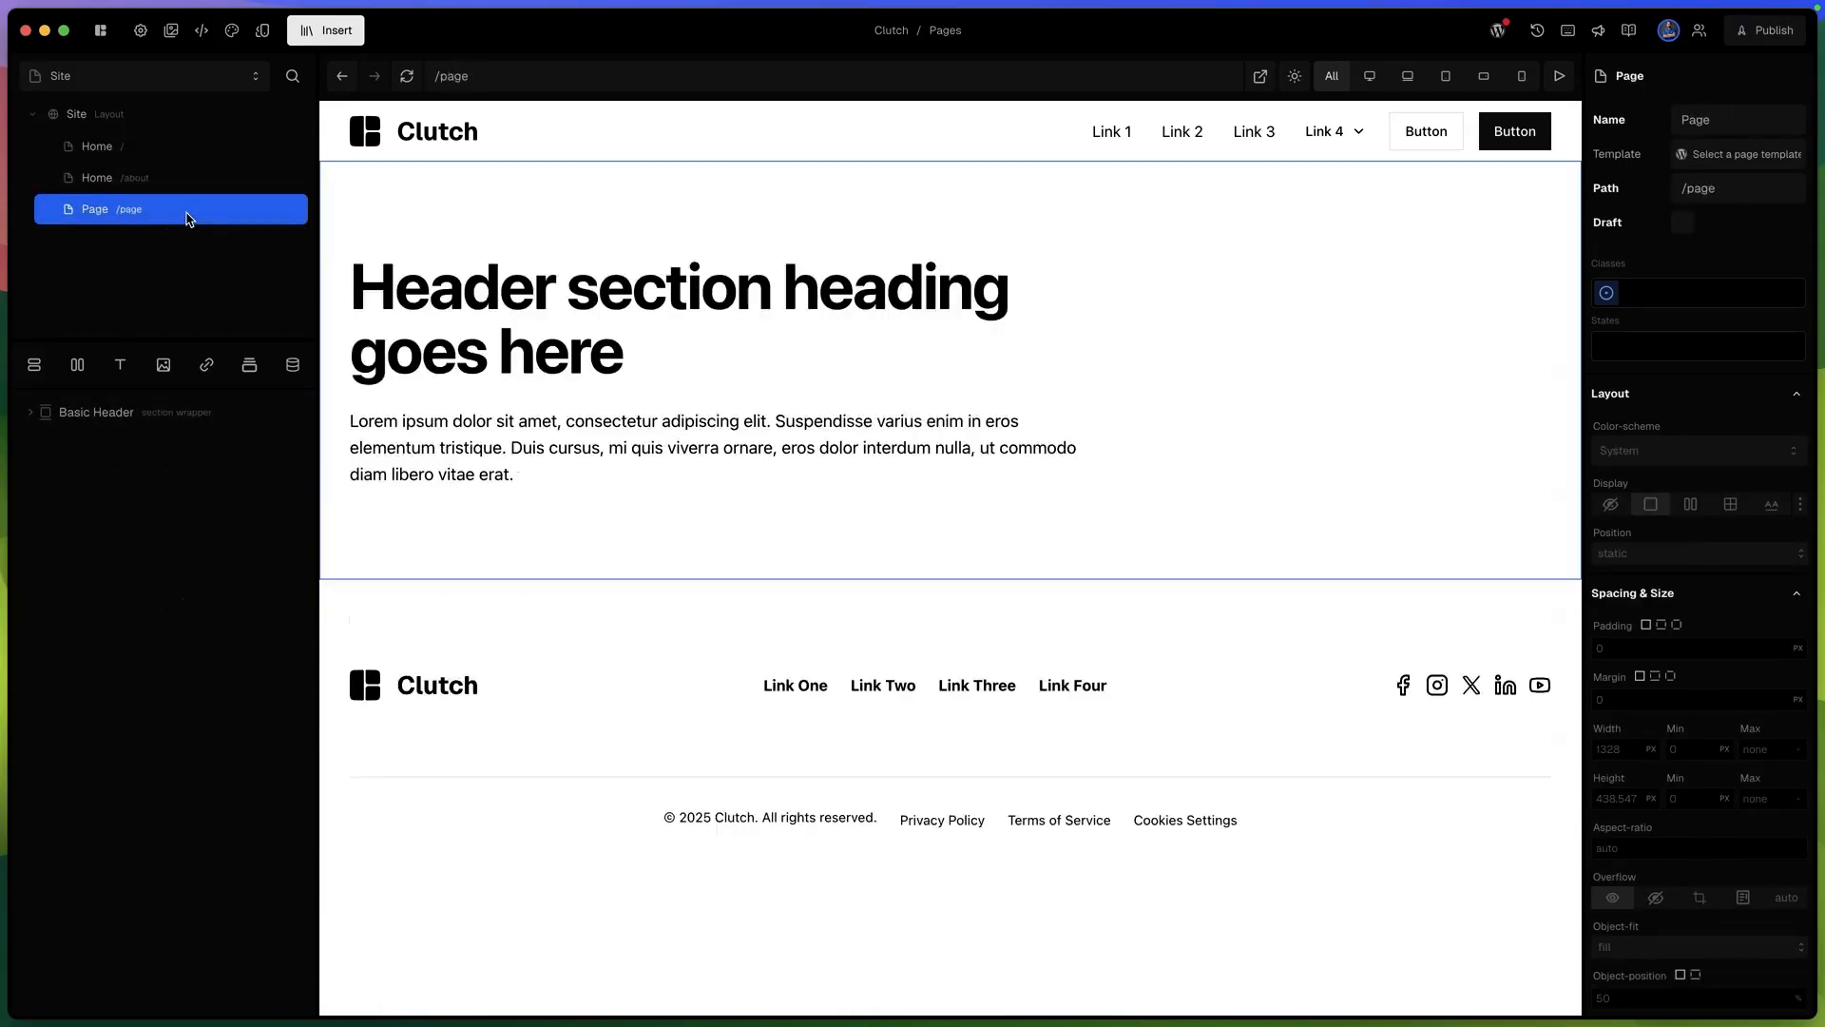
pyautogui.doubleClick(482, 304)
pyautogui.write('Pge')
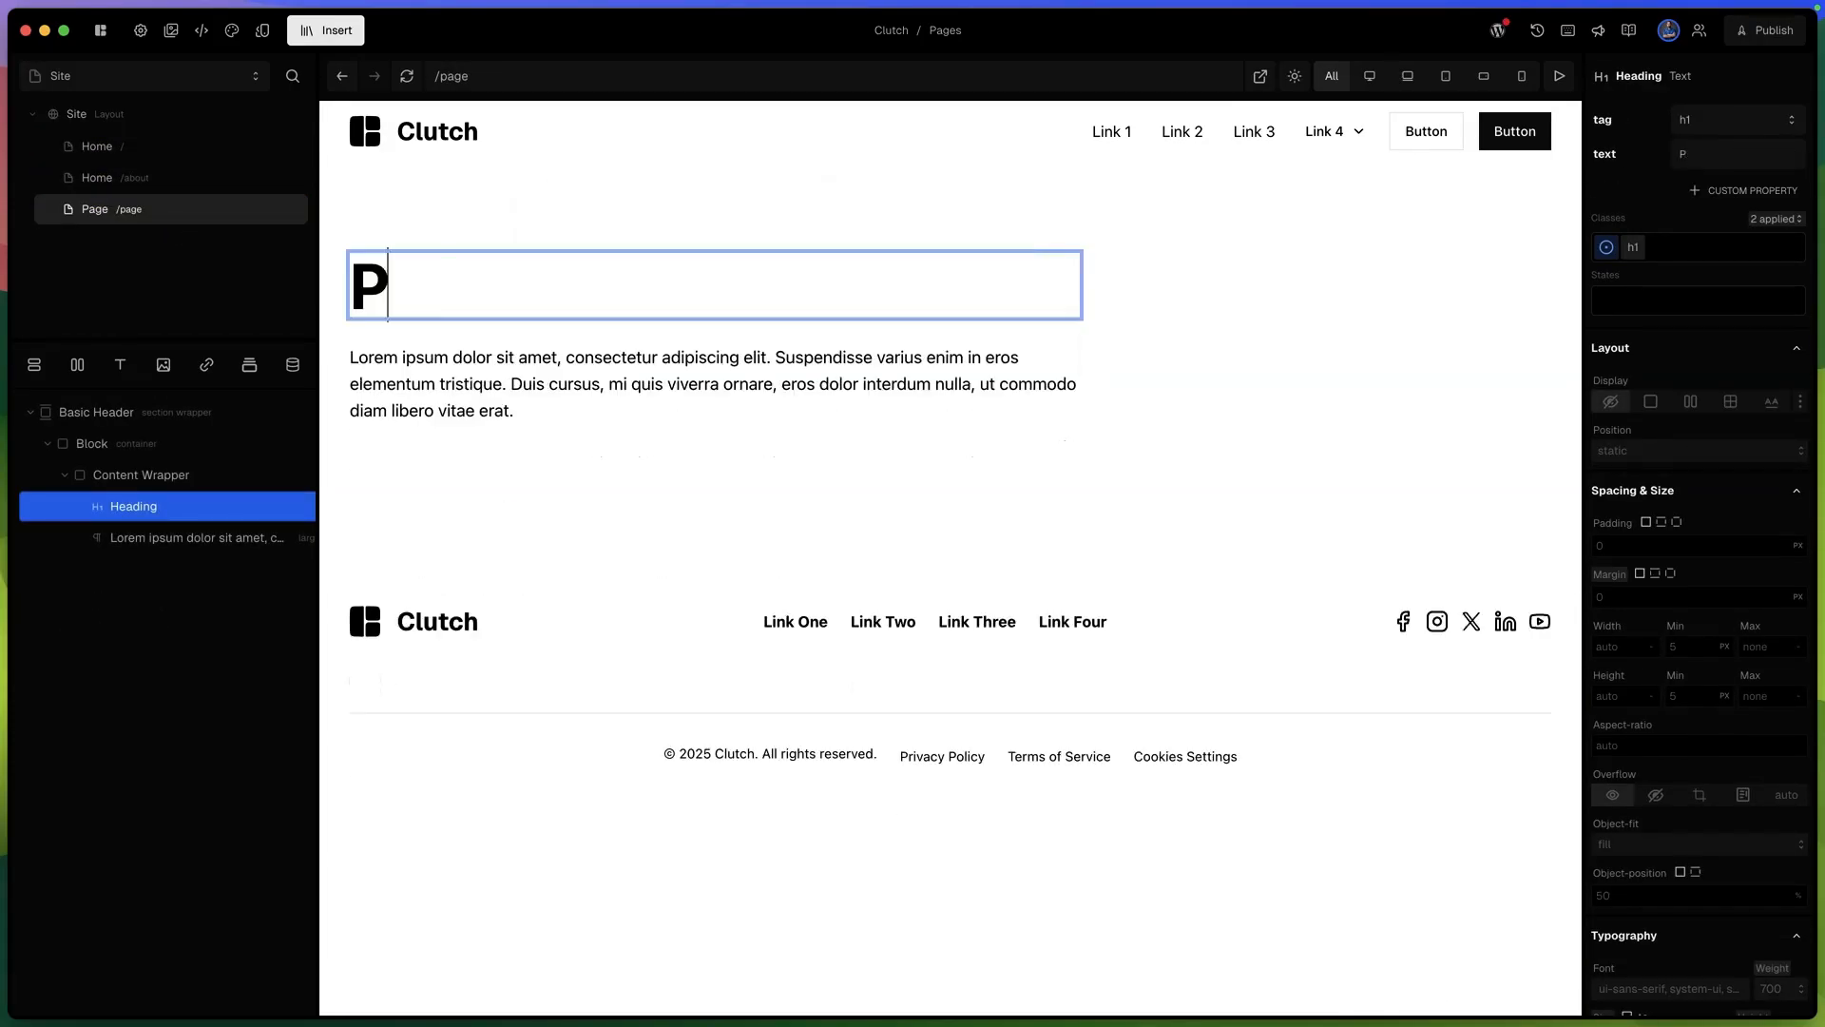
pyautogui.press('BackSpace')
pyautogui.press('BackSpace')
pyautogui.write('age')
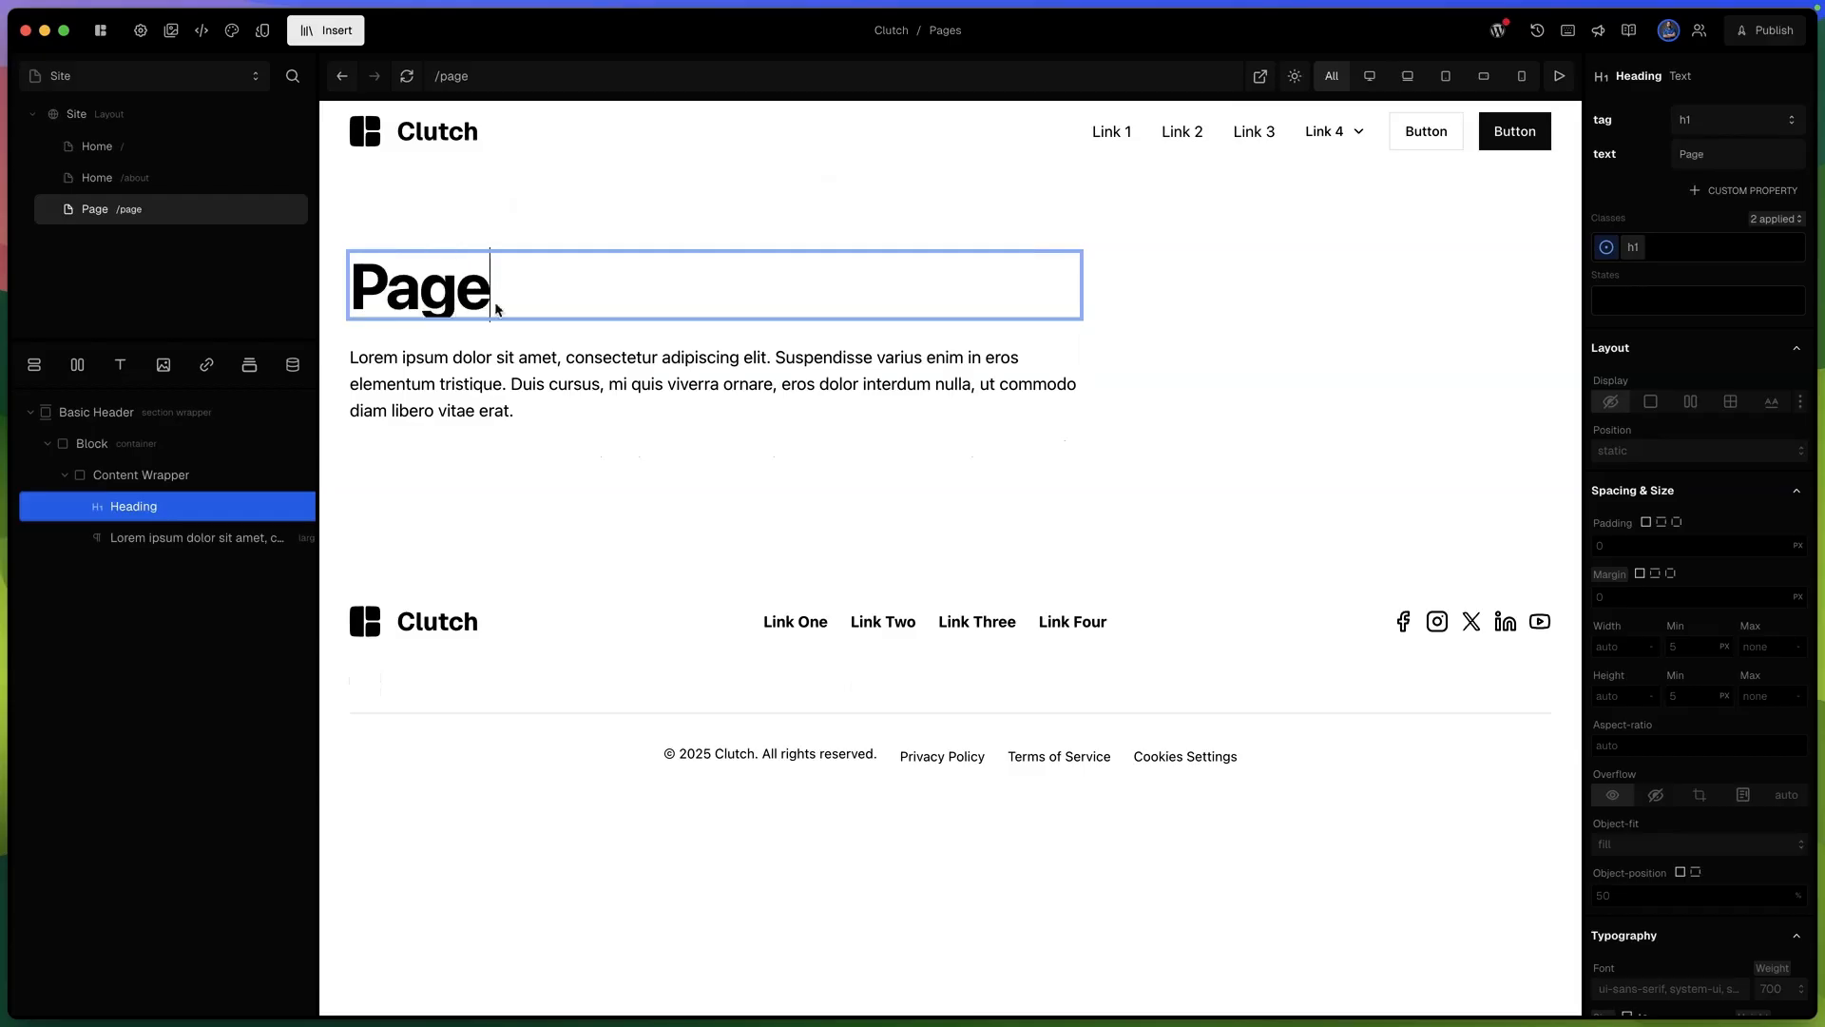
# View the root, /about and /page pages in turn to compare their headings.
pyautogui.click(123, 149)
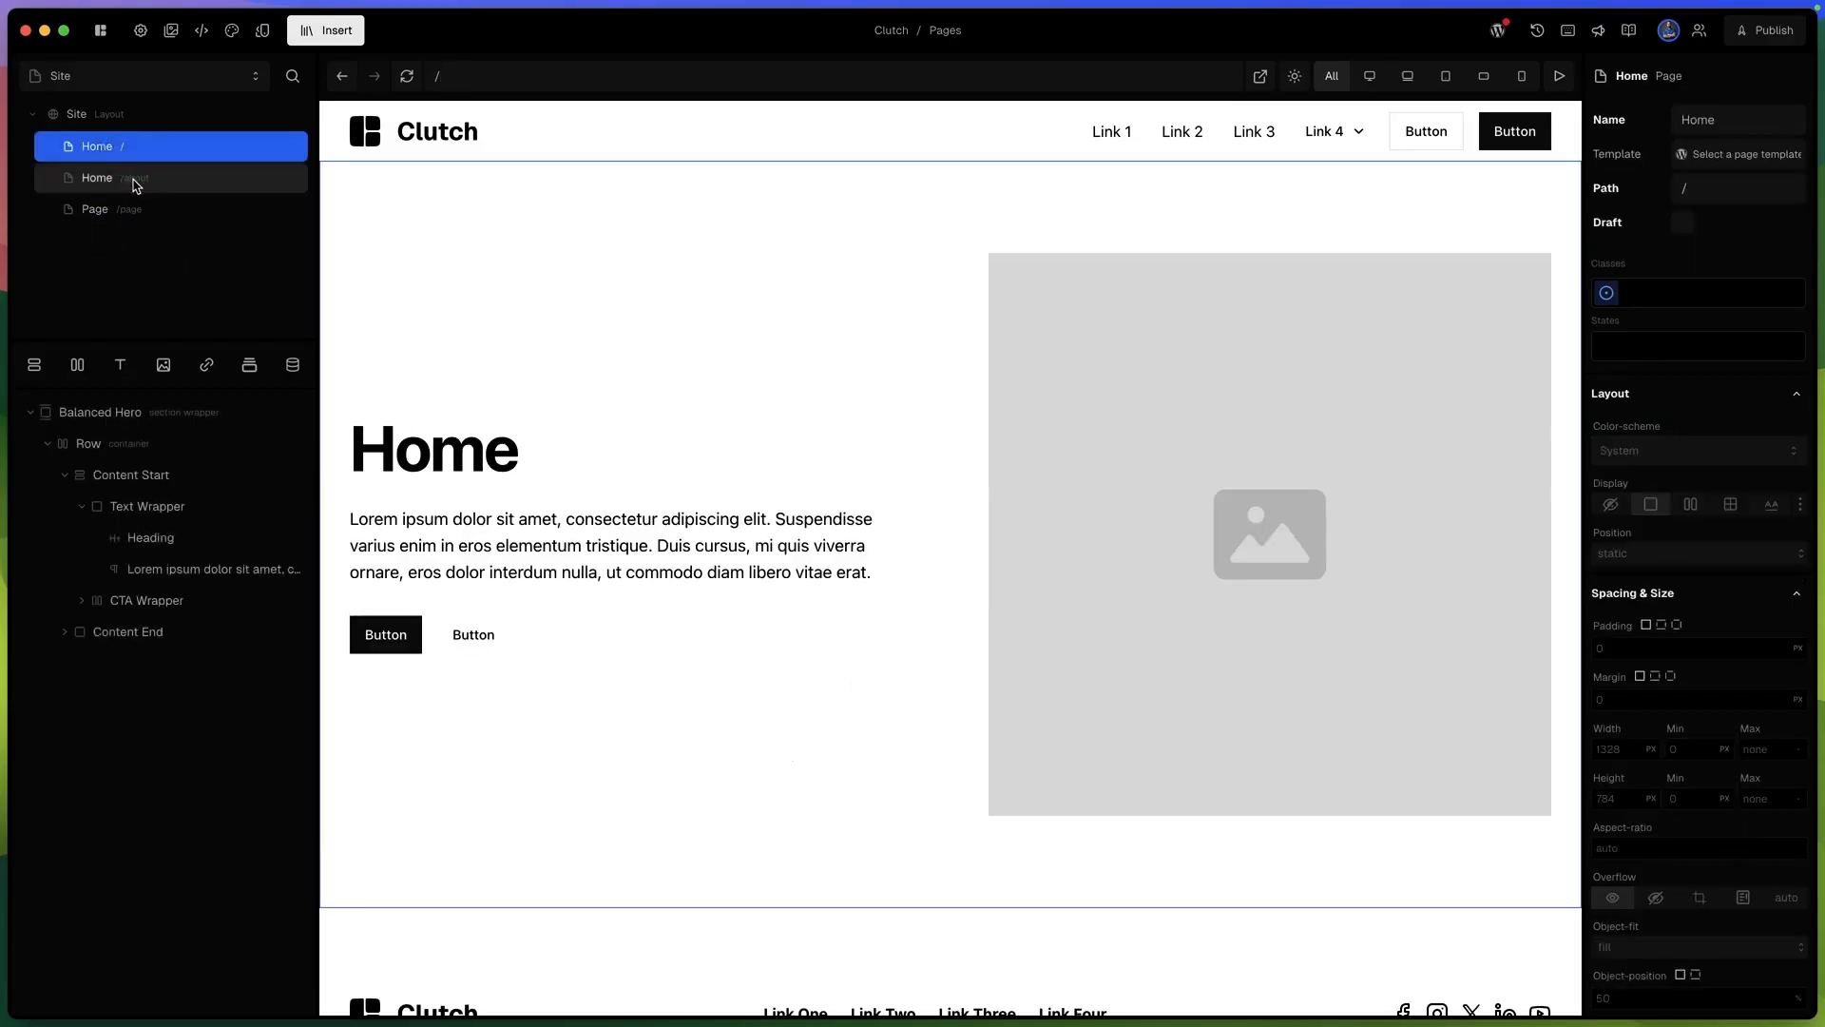
pyautogui.click(134, 181)
pyautogui.click(135, 209)
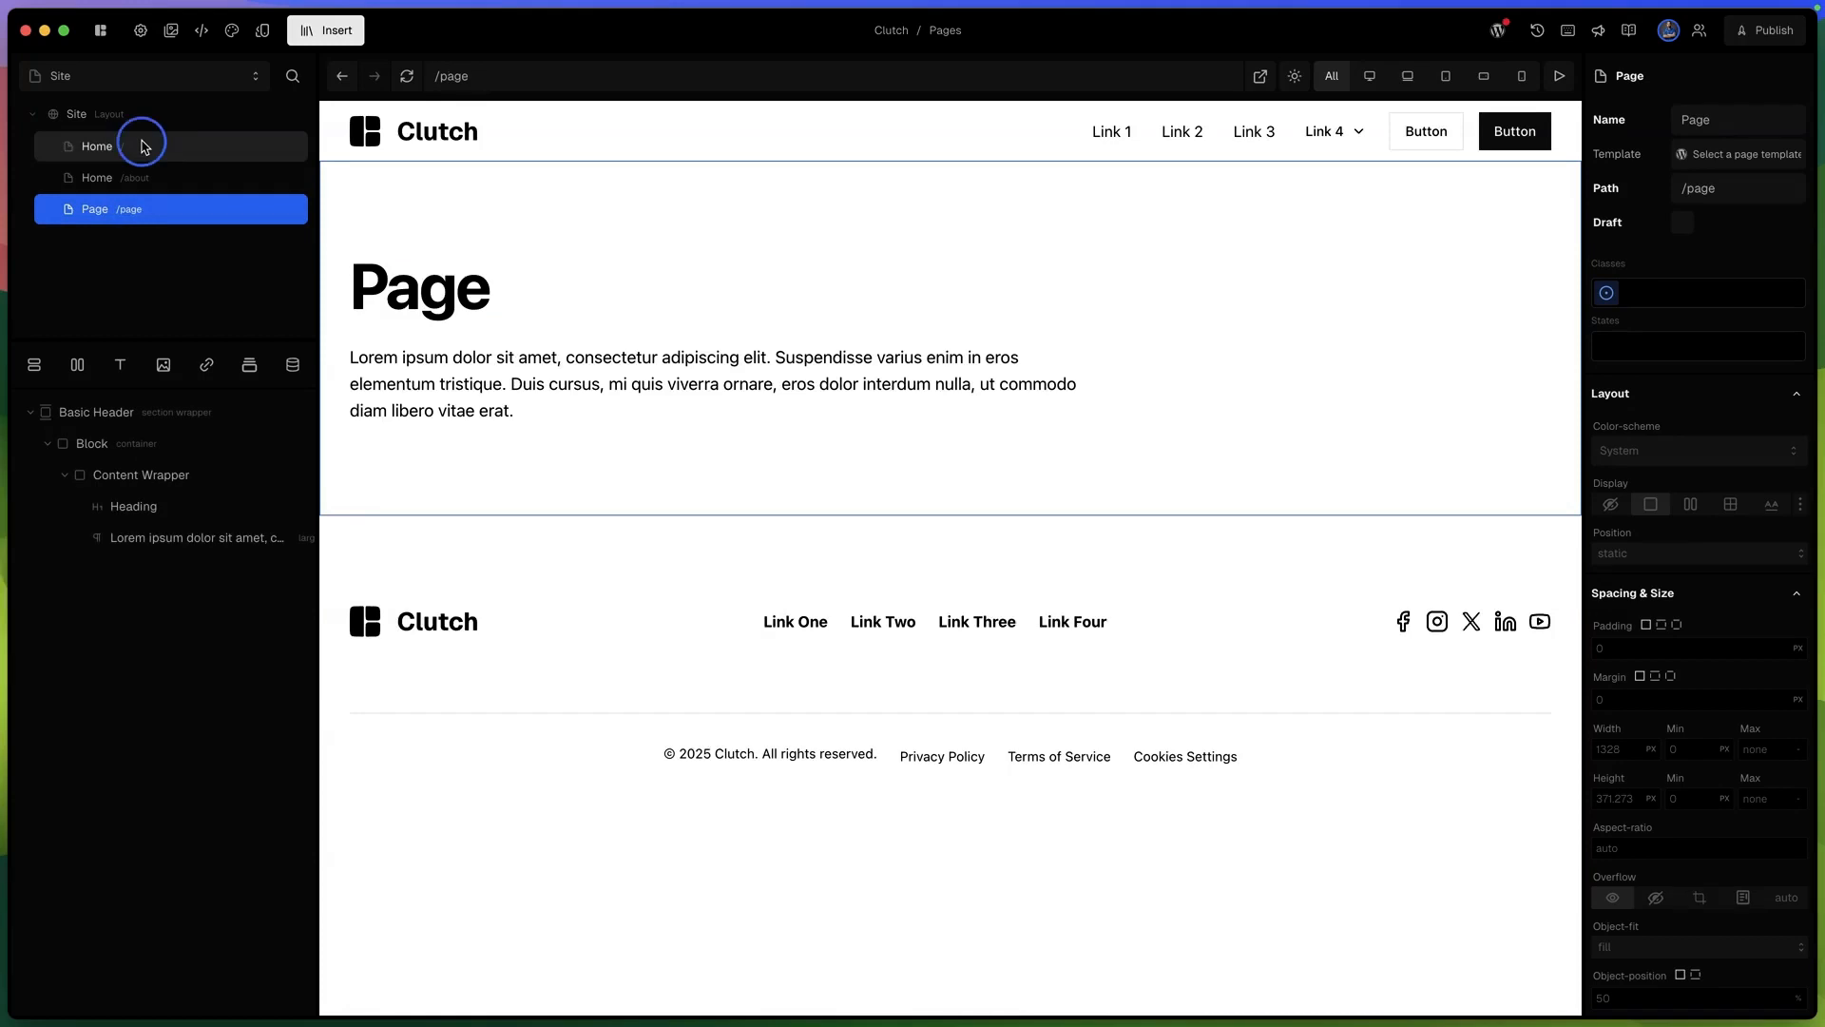
# Rename the navbar's Link 1, Link 2 and Link 3 to "Home", "About" and "Page" from the root page.
pyautogui.click(143, 146)
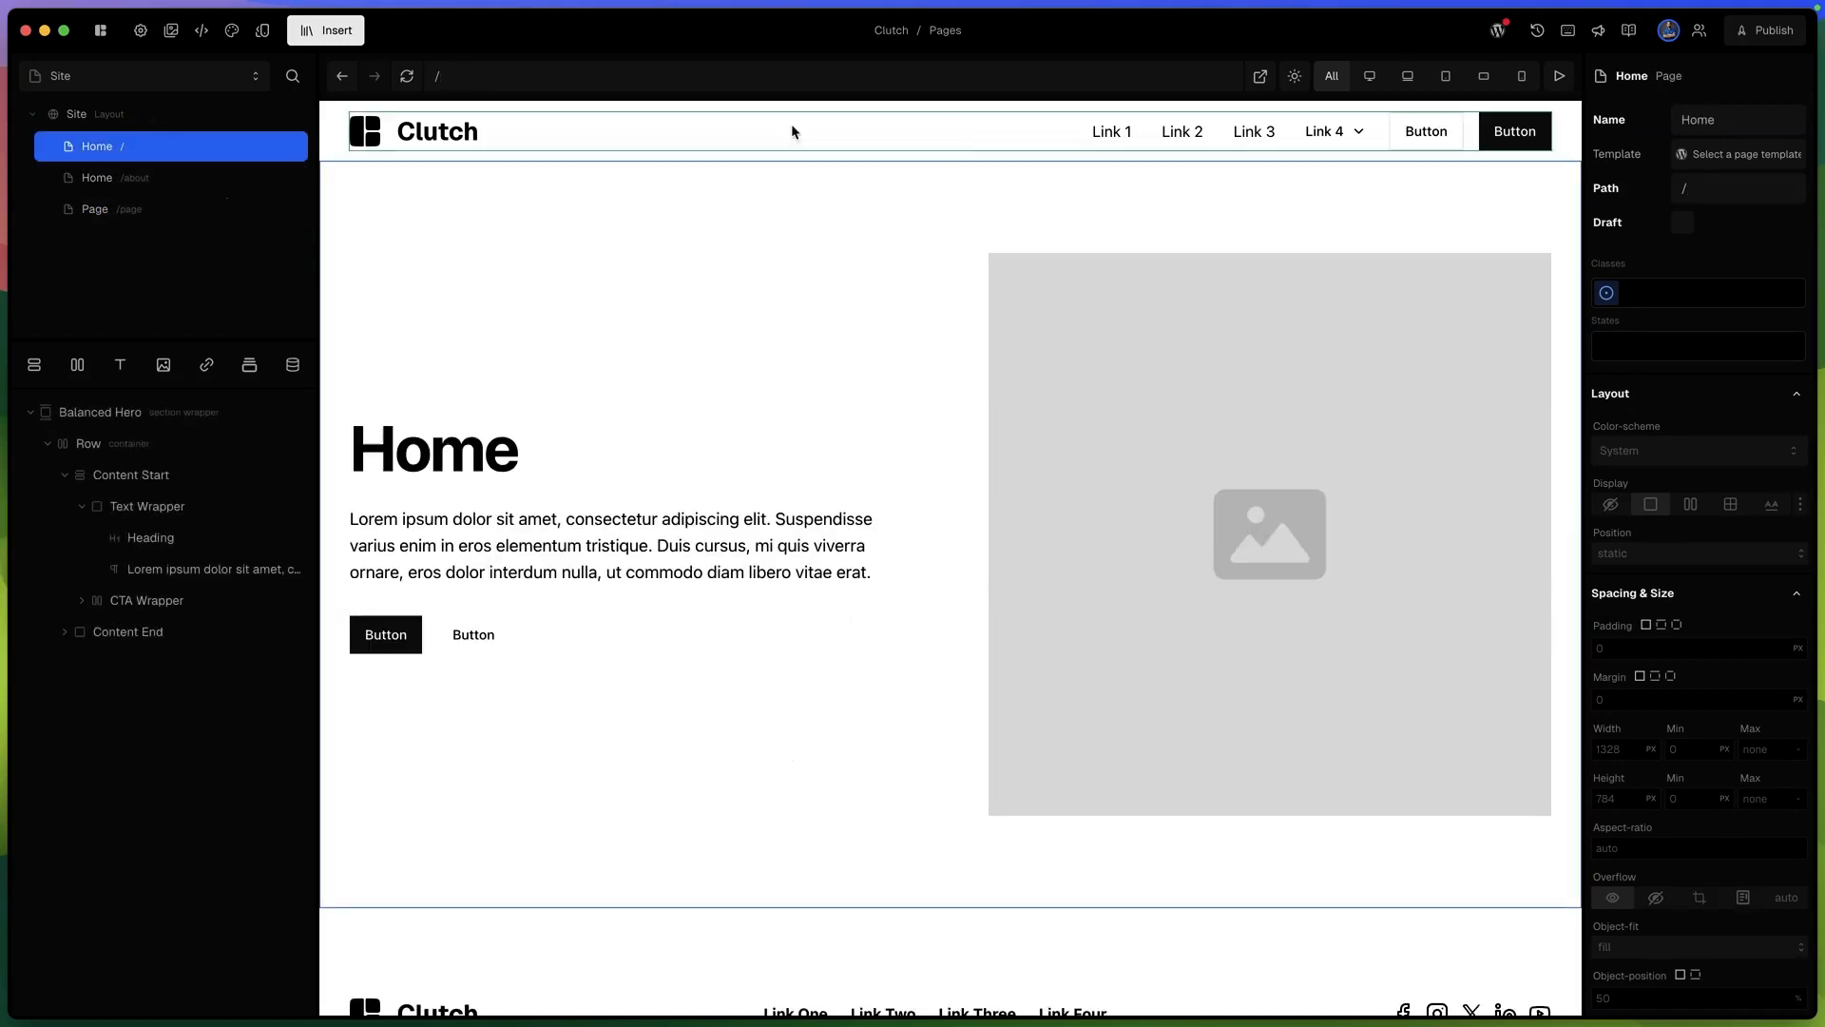
pyautogui.doubleClick(1112, 129)
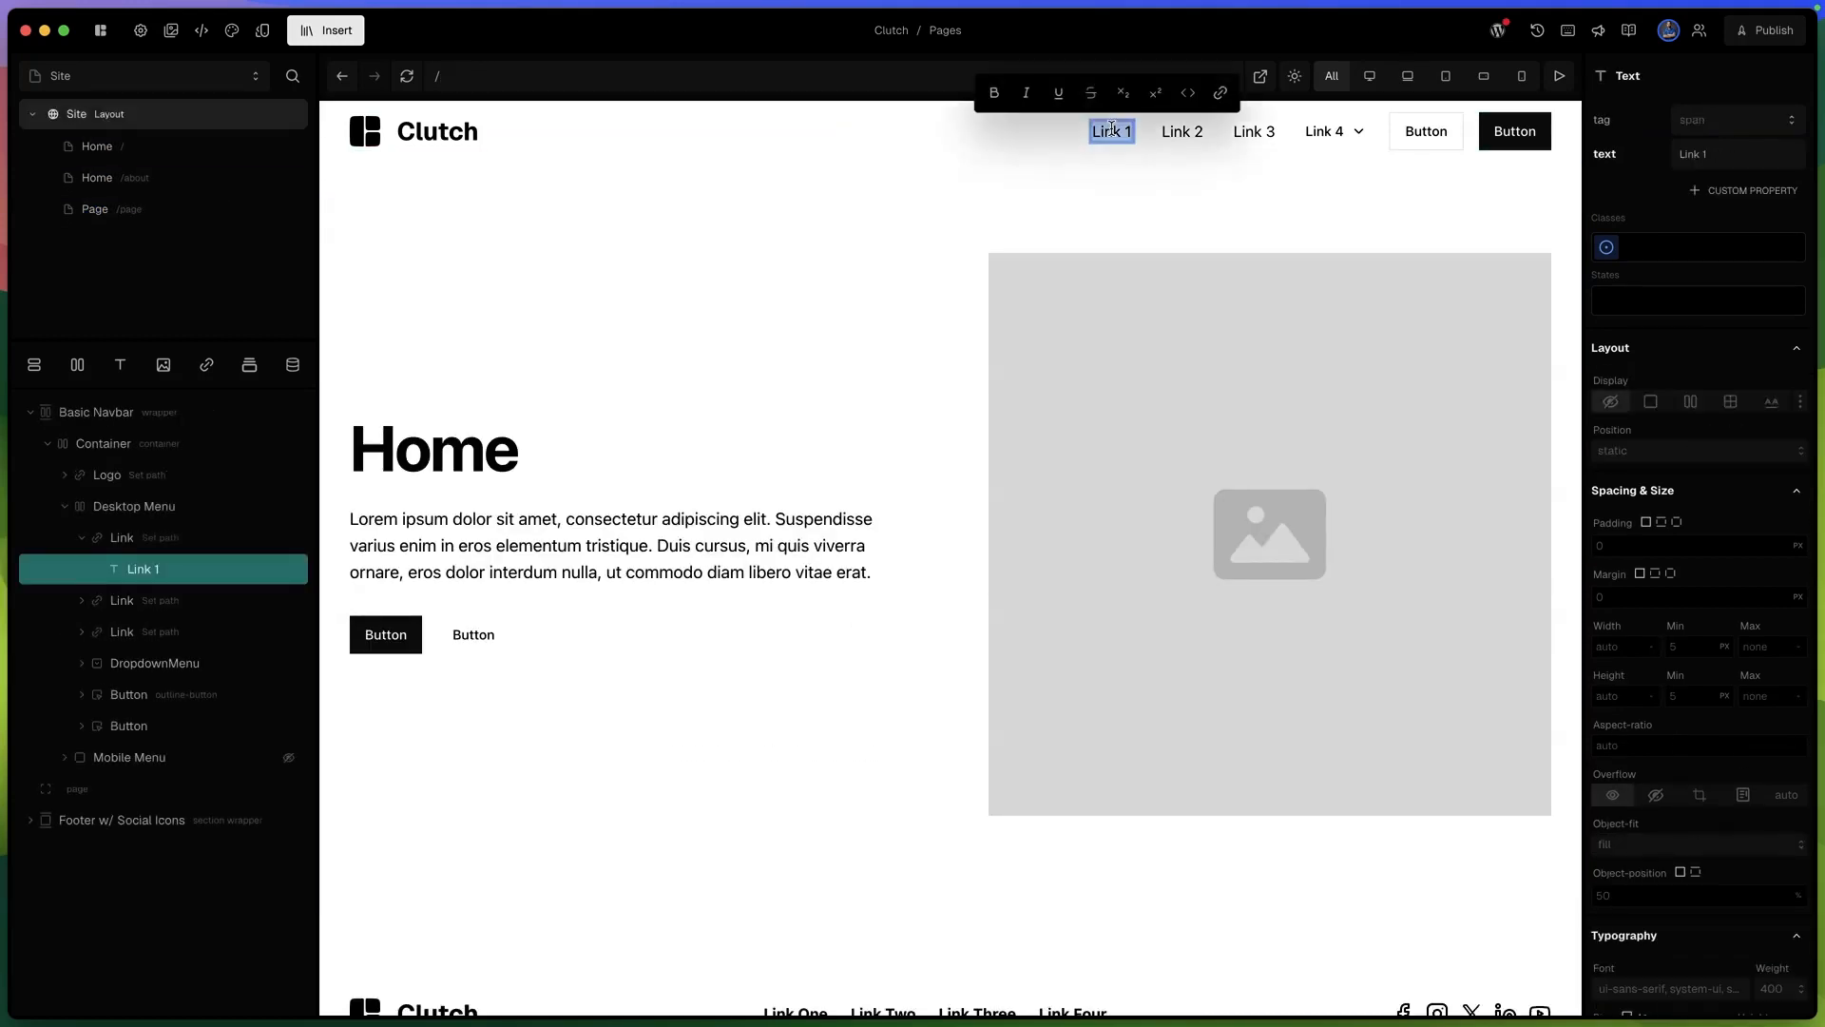
pyautogui.write('Home')
pyautogui.doubleClick(1182, 130)
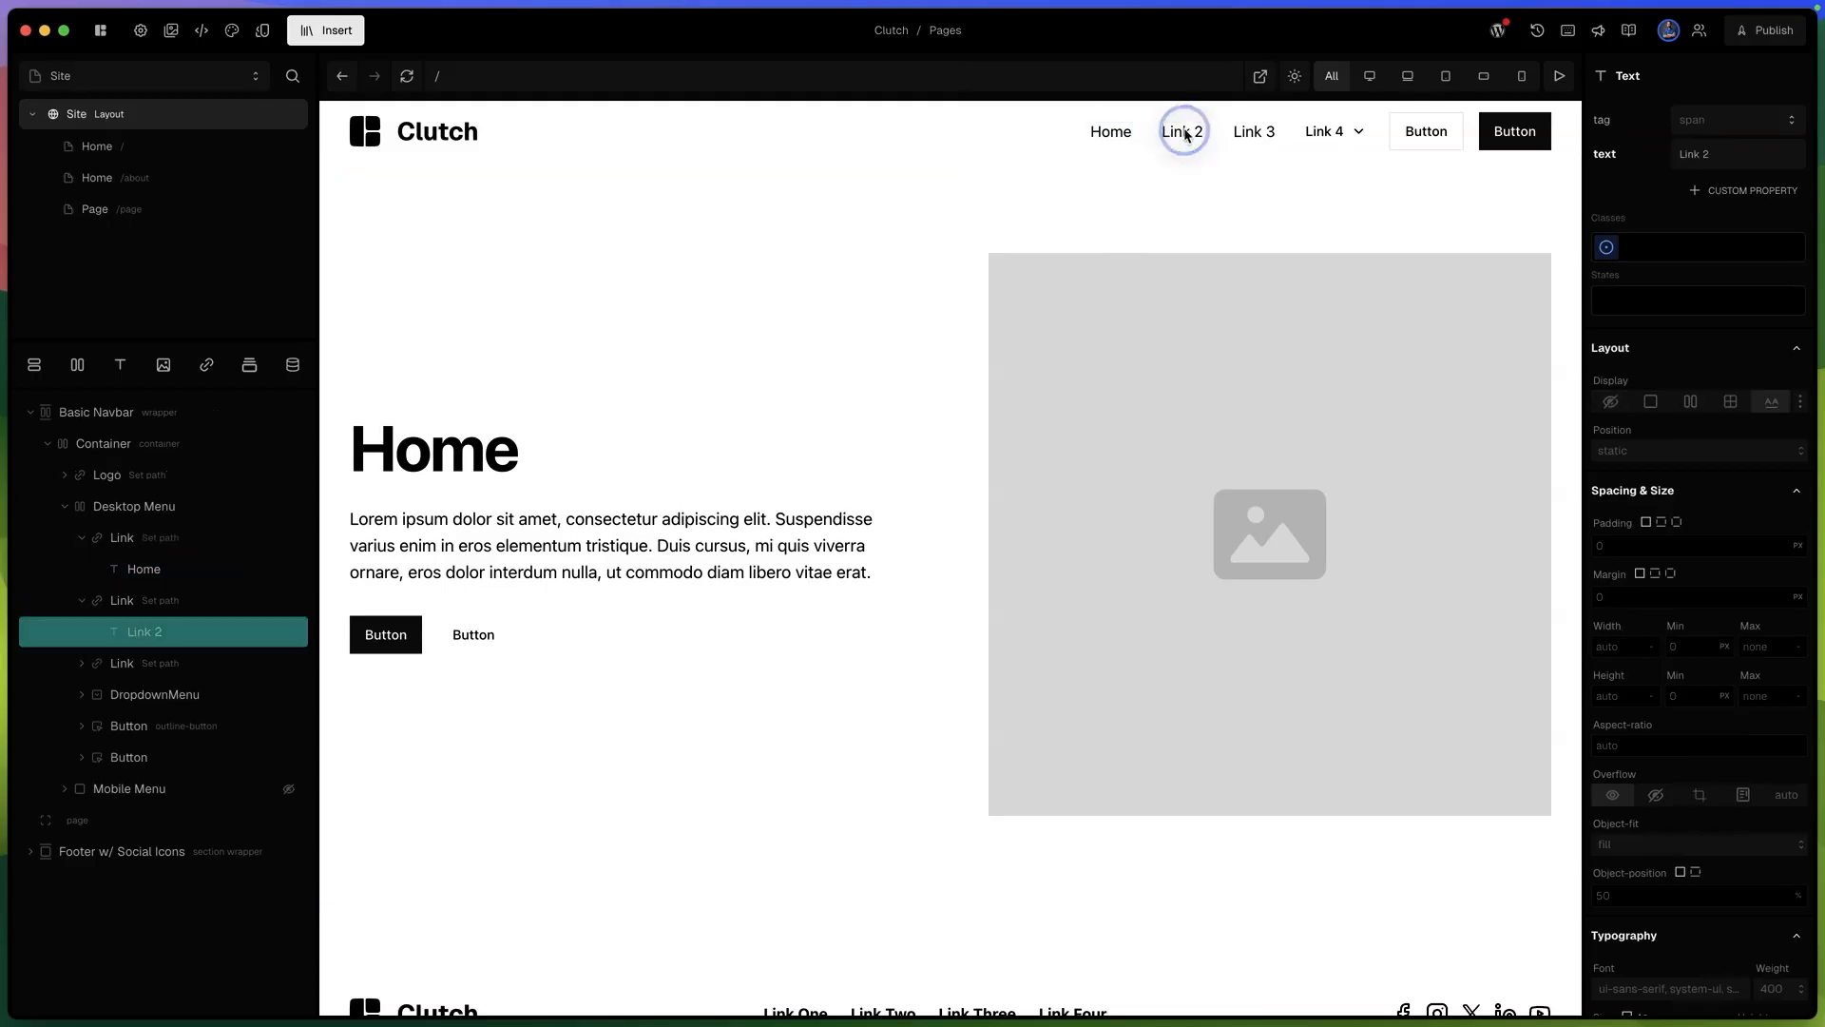
pyautogui.write('About')
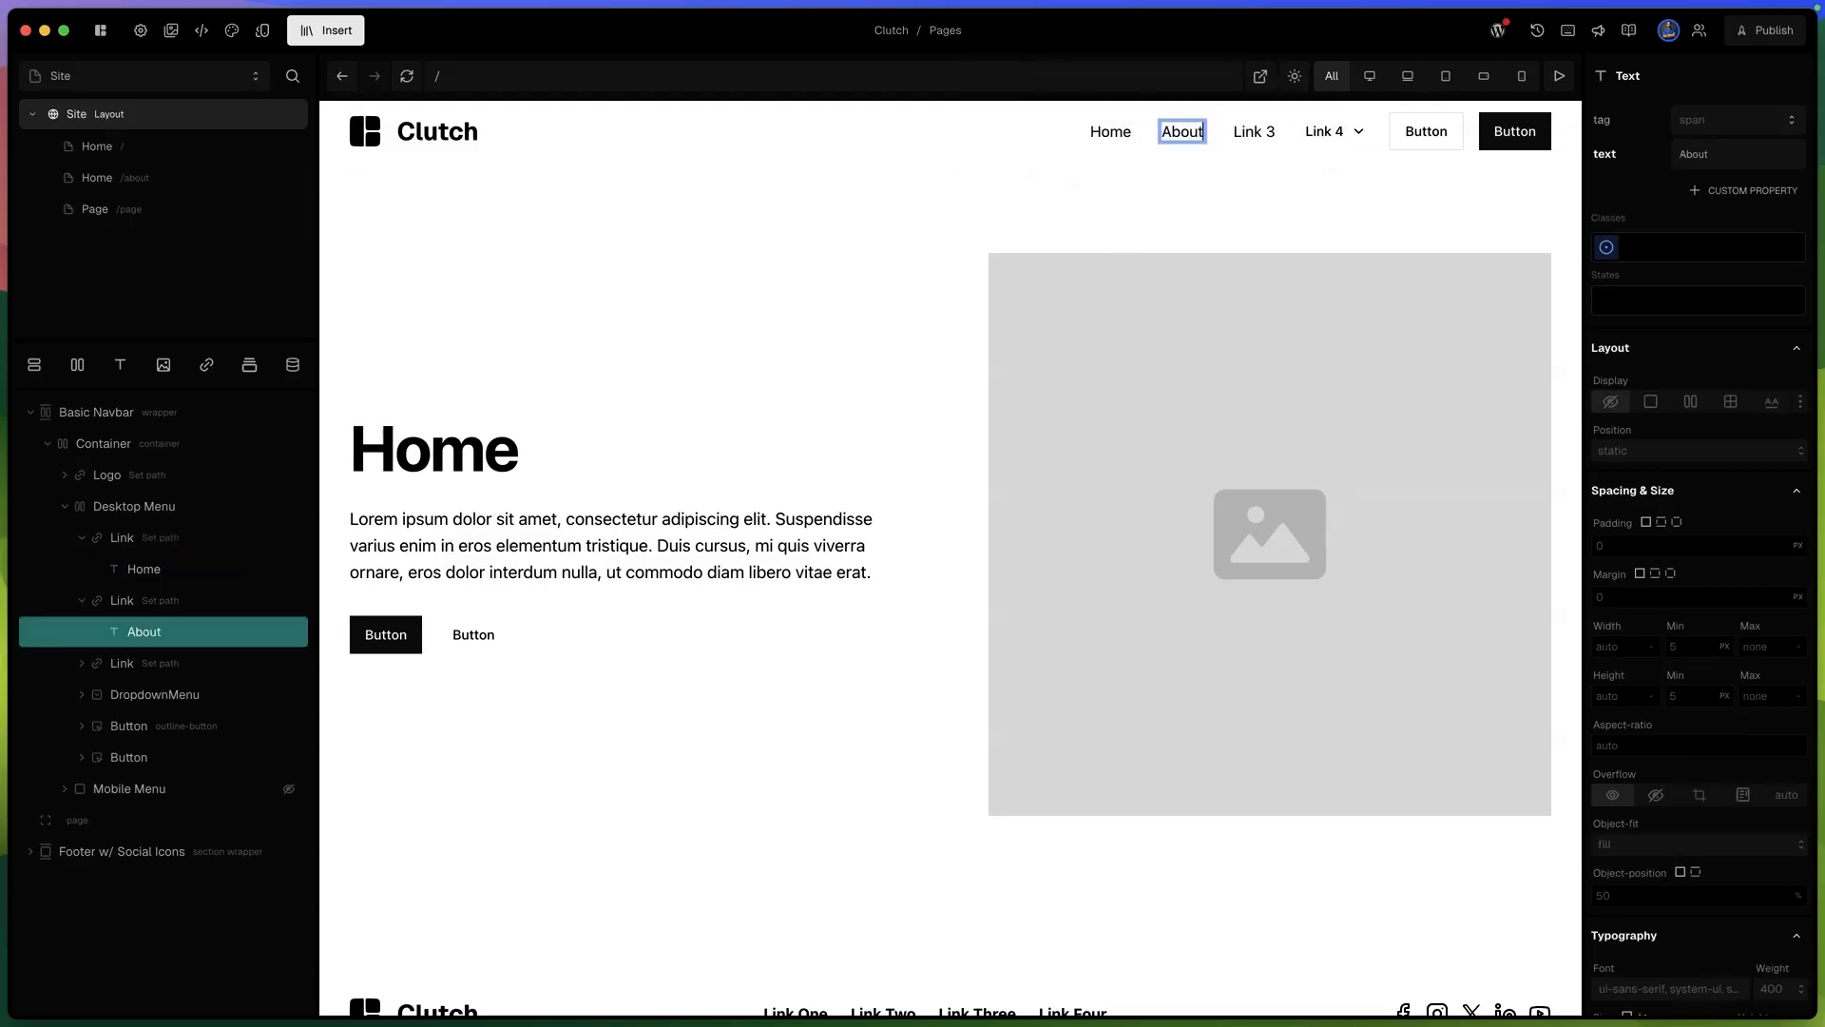
pyautogui.click(1251, 133)
pyautogui.doubleClick(1248, 130)
pyautogui.write('Page')
pyautogui.click(1125, 180)
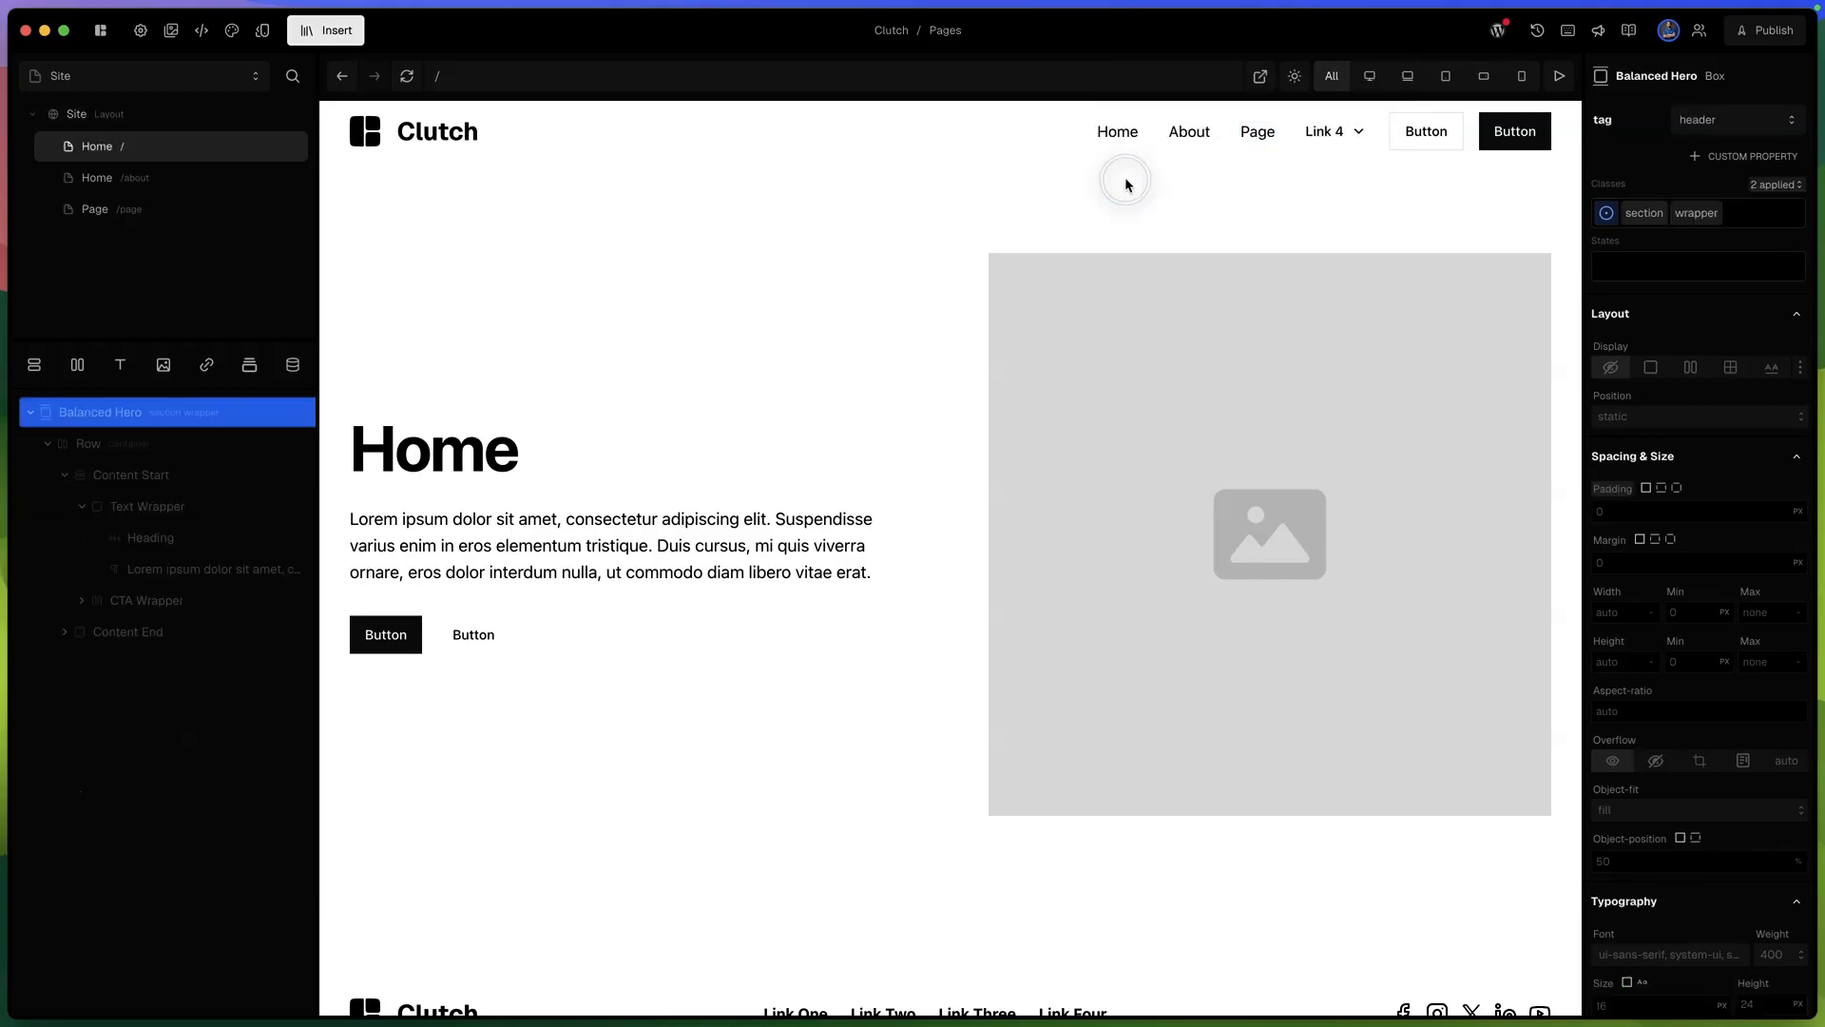
# Set the navbar's Home link to the root page, Home: /.
pyautogui.click(1109, 128)
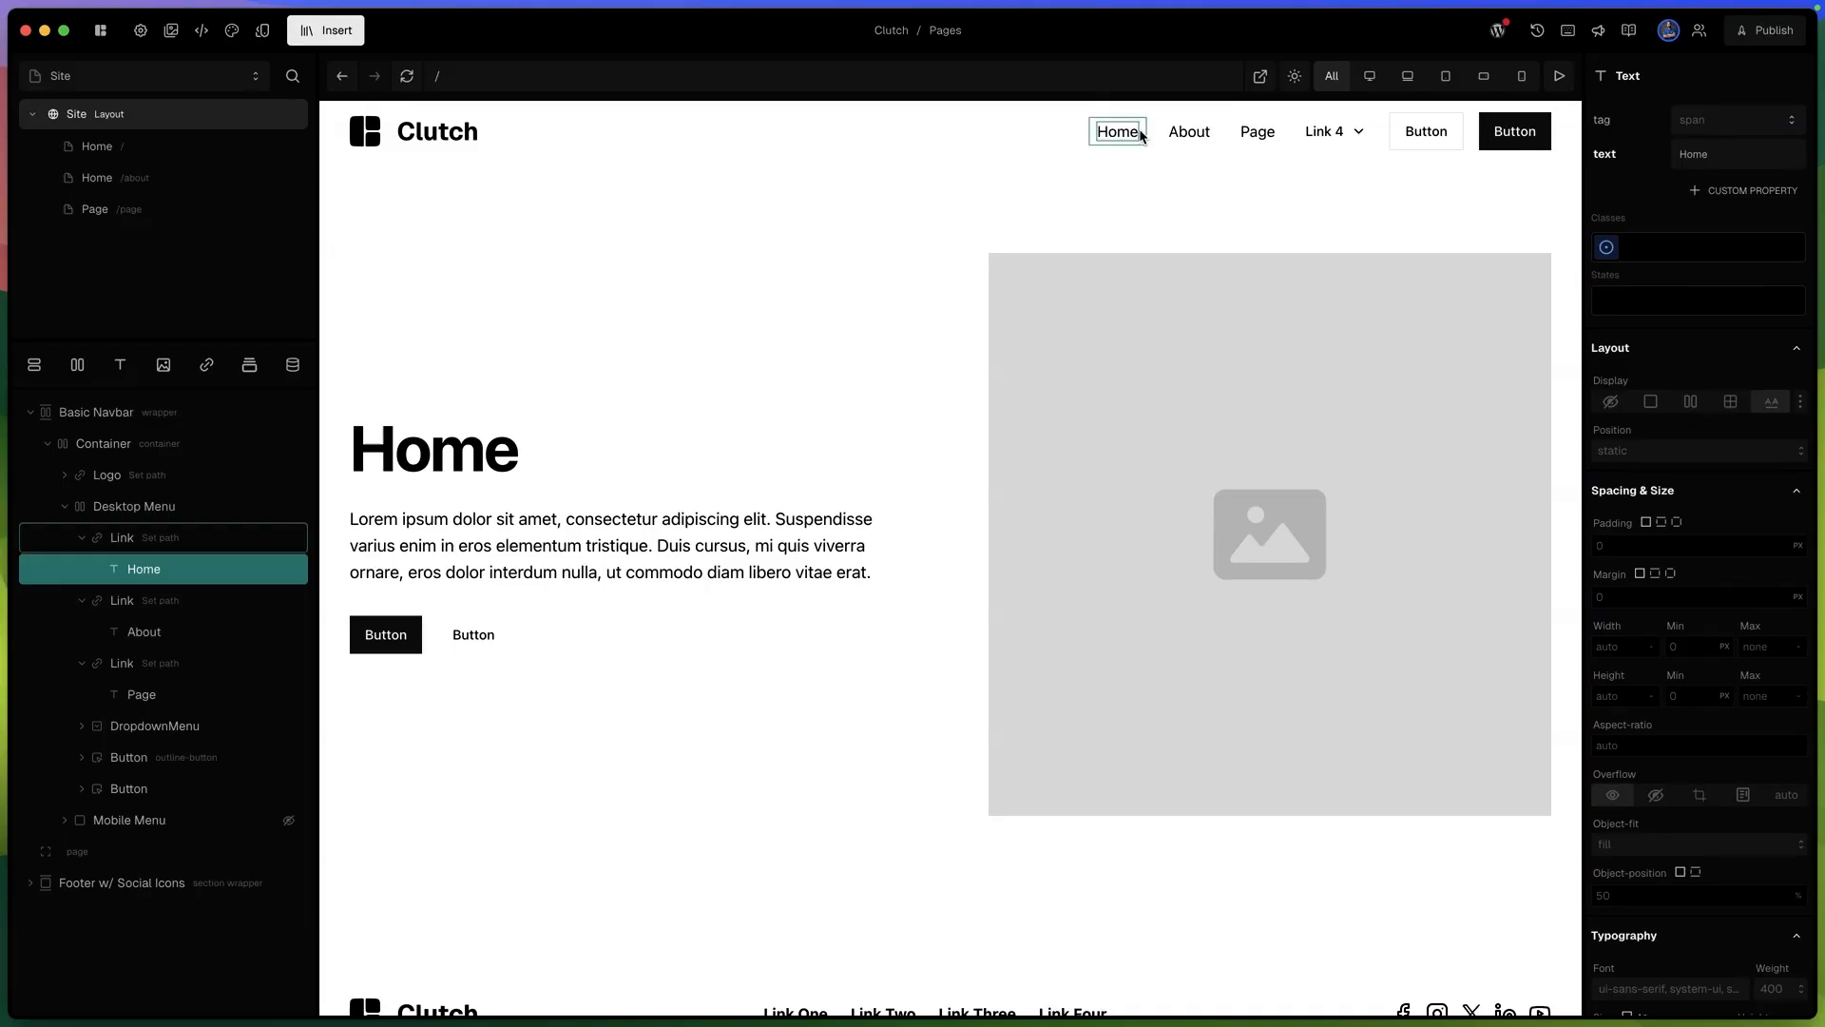
pyautogui.click(1143, 137)
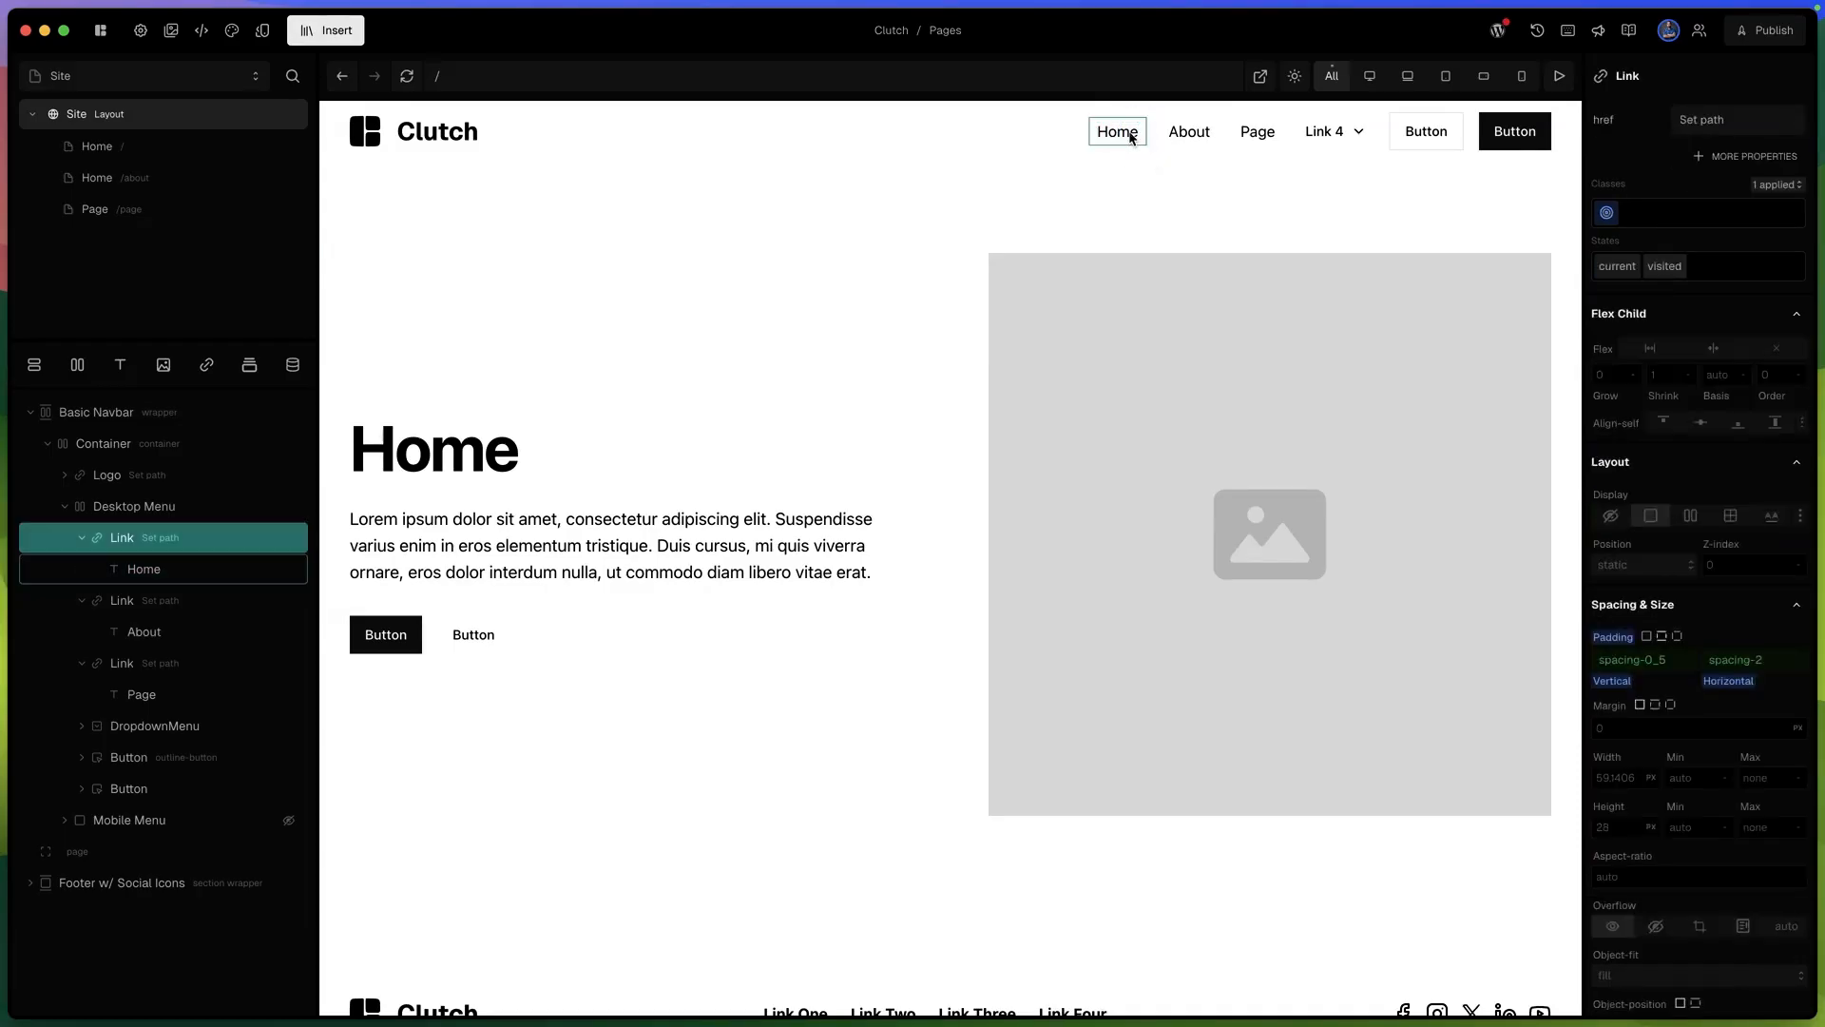
pyautogui.click(1119, 136)
pyautogui.press('Up')
pyautogui.click(1724, 121)
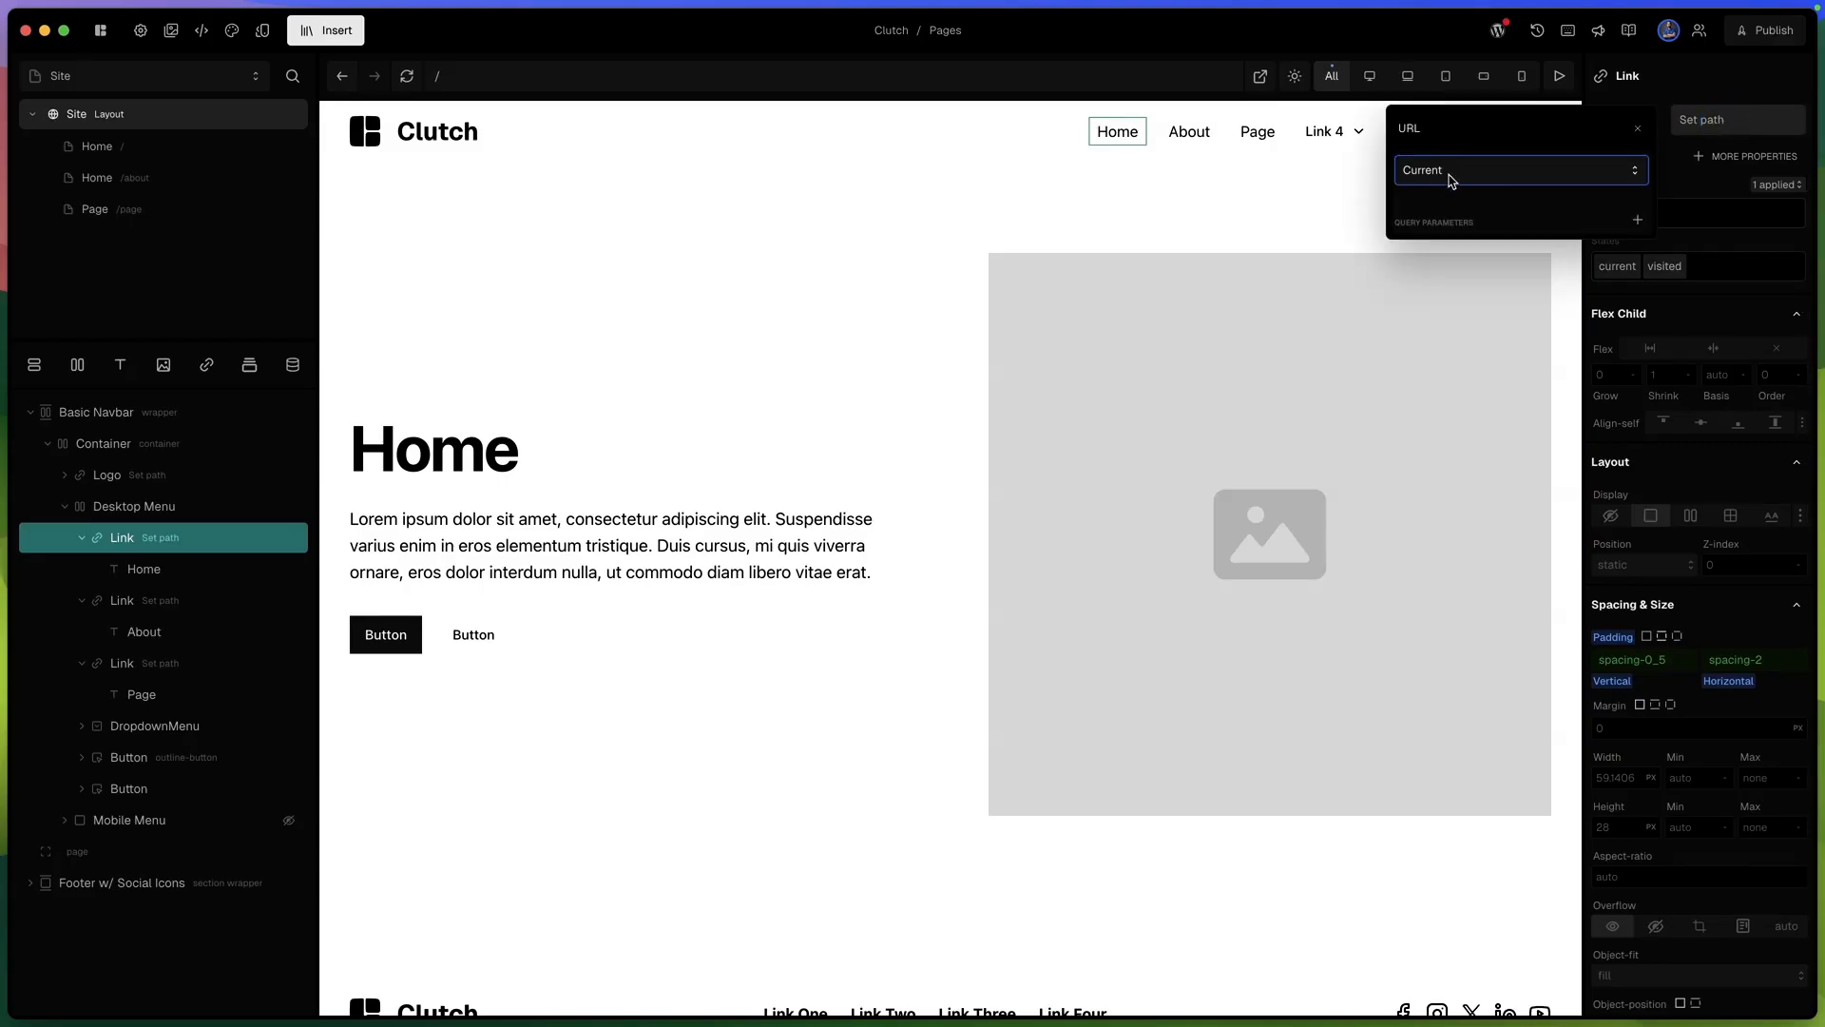
pyautogui.click(1452, 172)
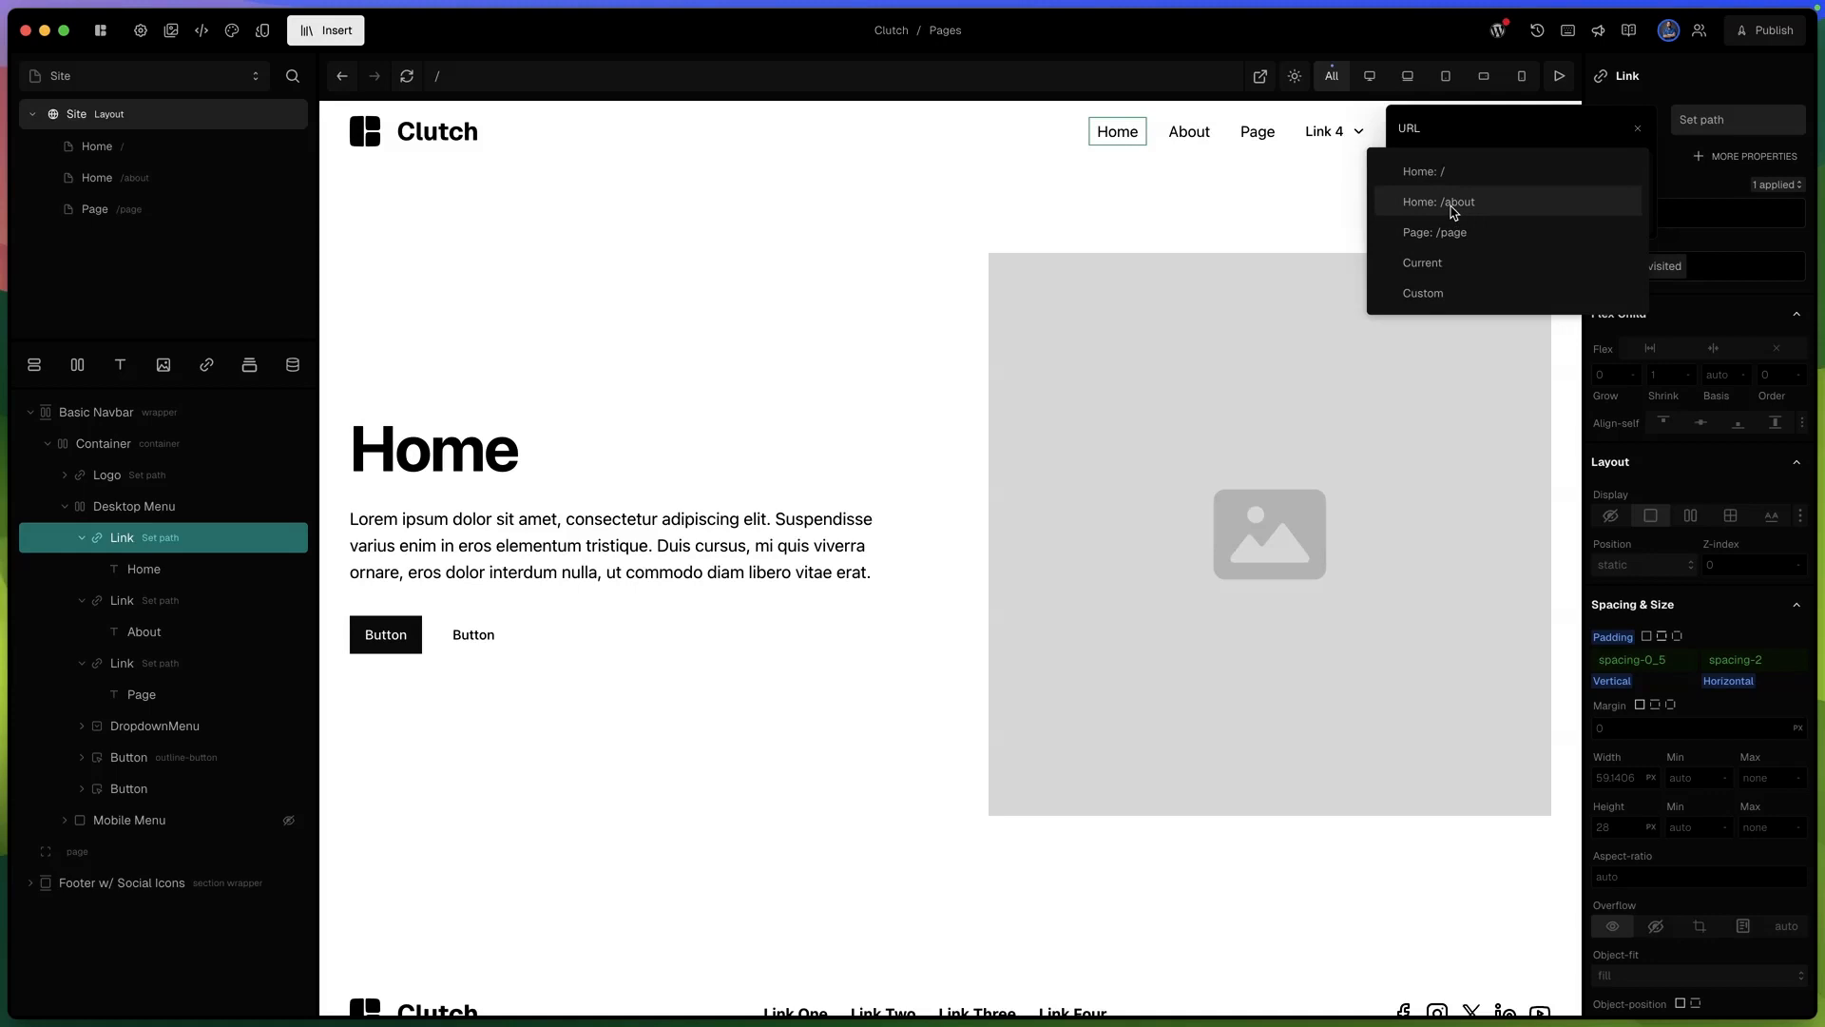
pyautogui.click(1436, 173)
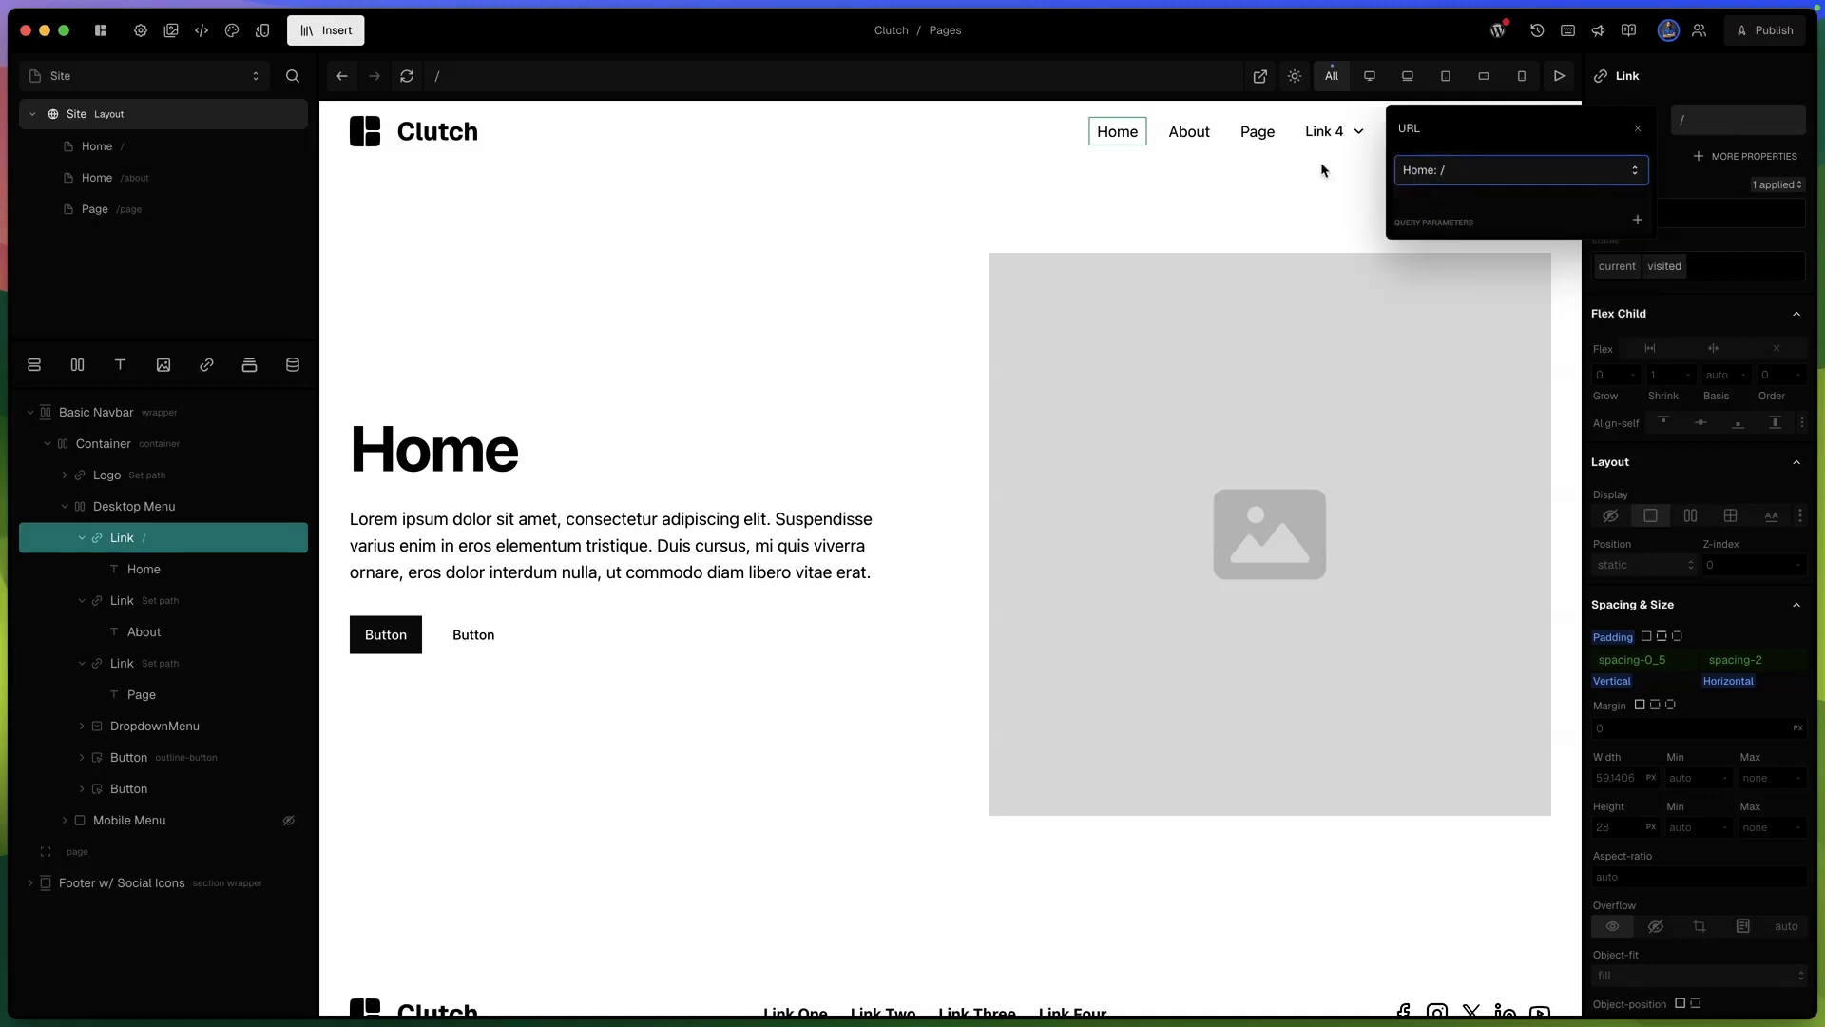
# Set the path of the navbar's About link to the Home: /about page.
pyautogui.click(1196, 136)
pyautogui.click(1214, 130)
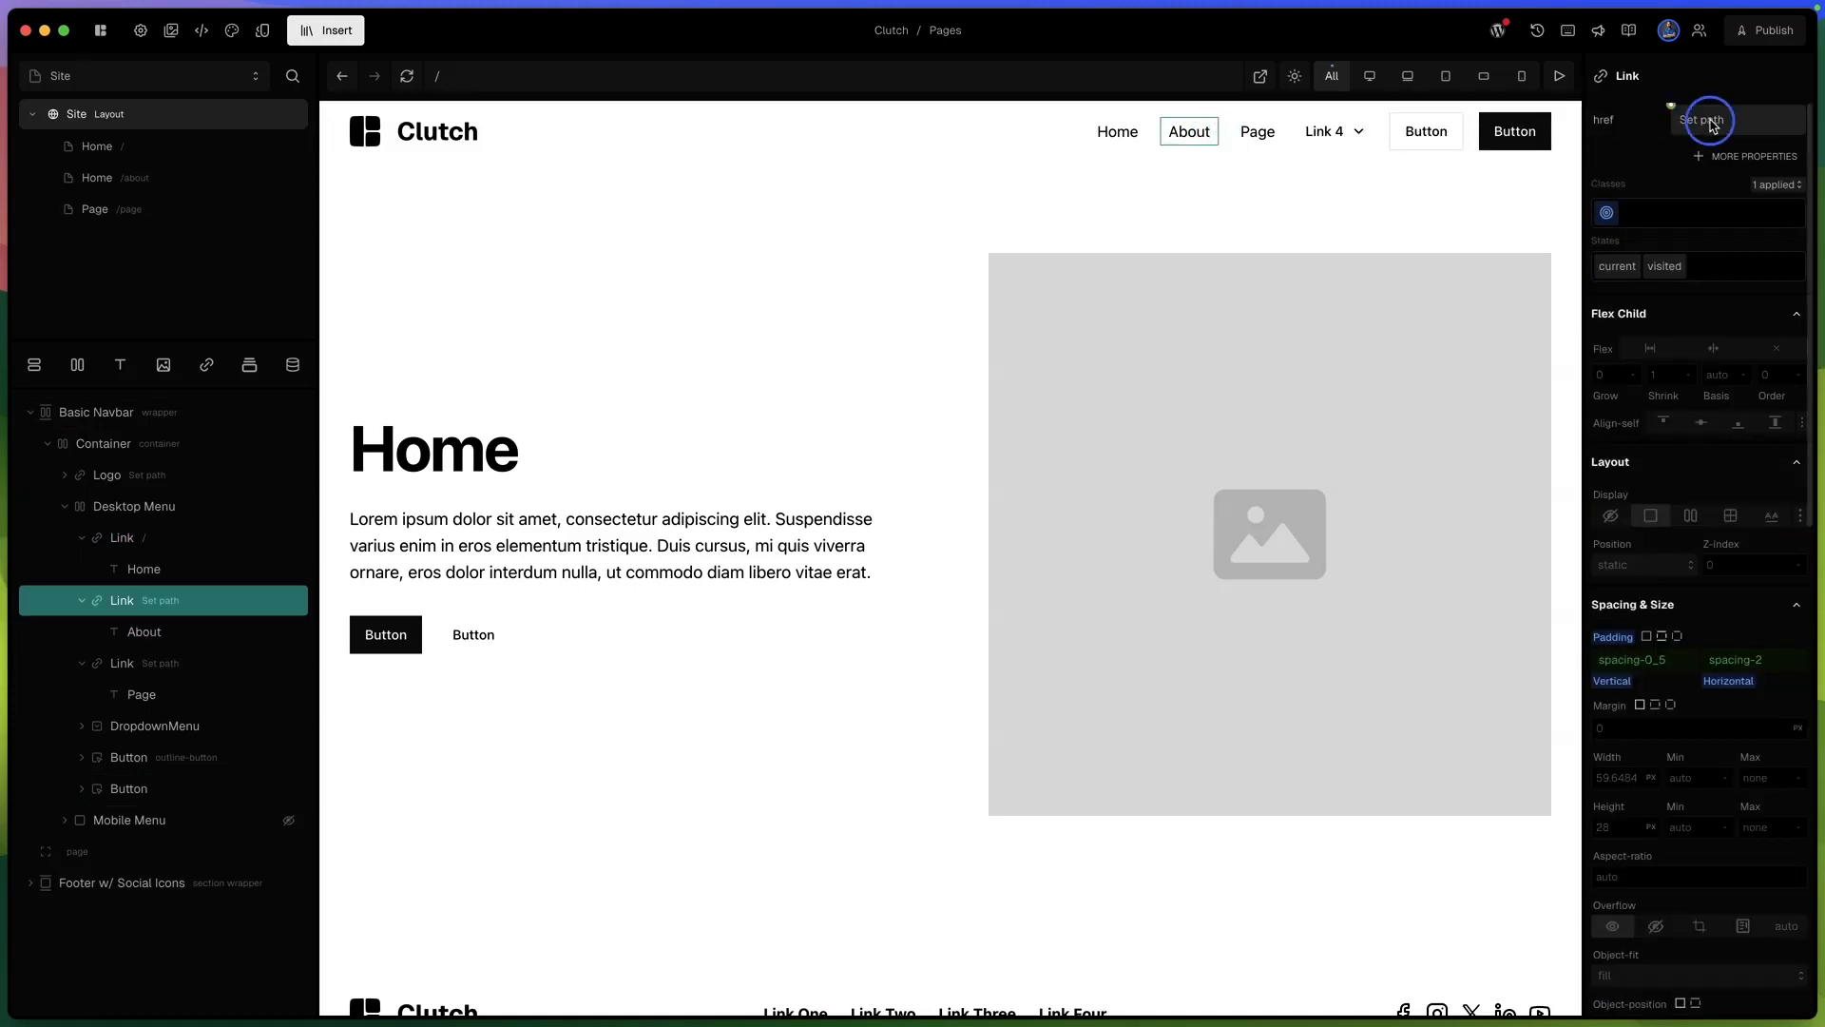
pyautogui.click(1713, 126)
pyautogui.click(1471, 173)
pyautogui.click(1467, 207)
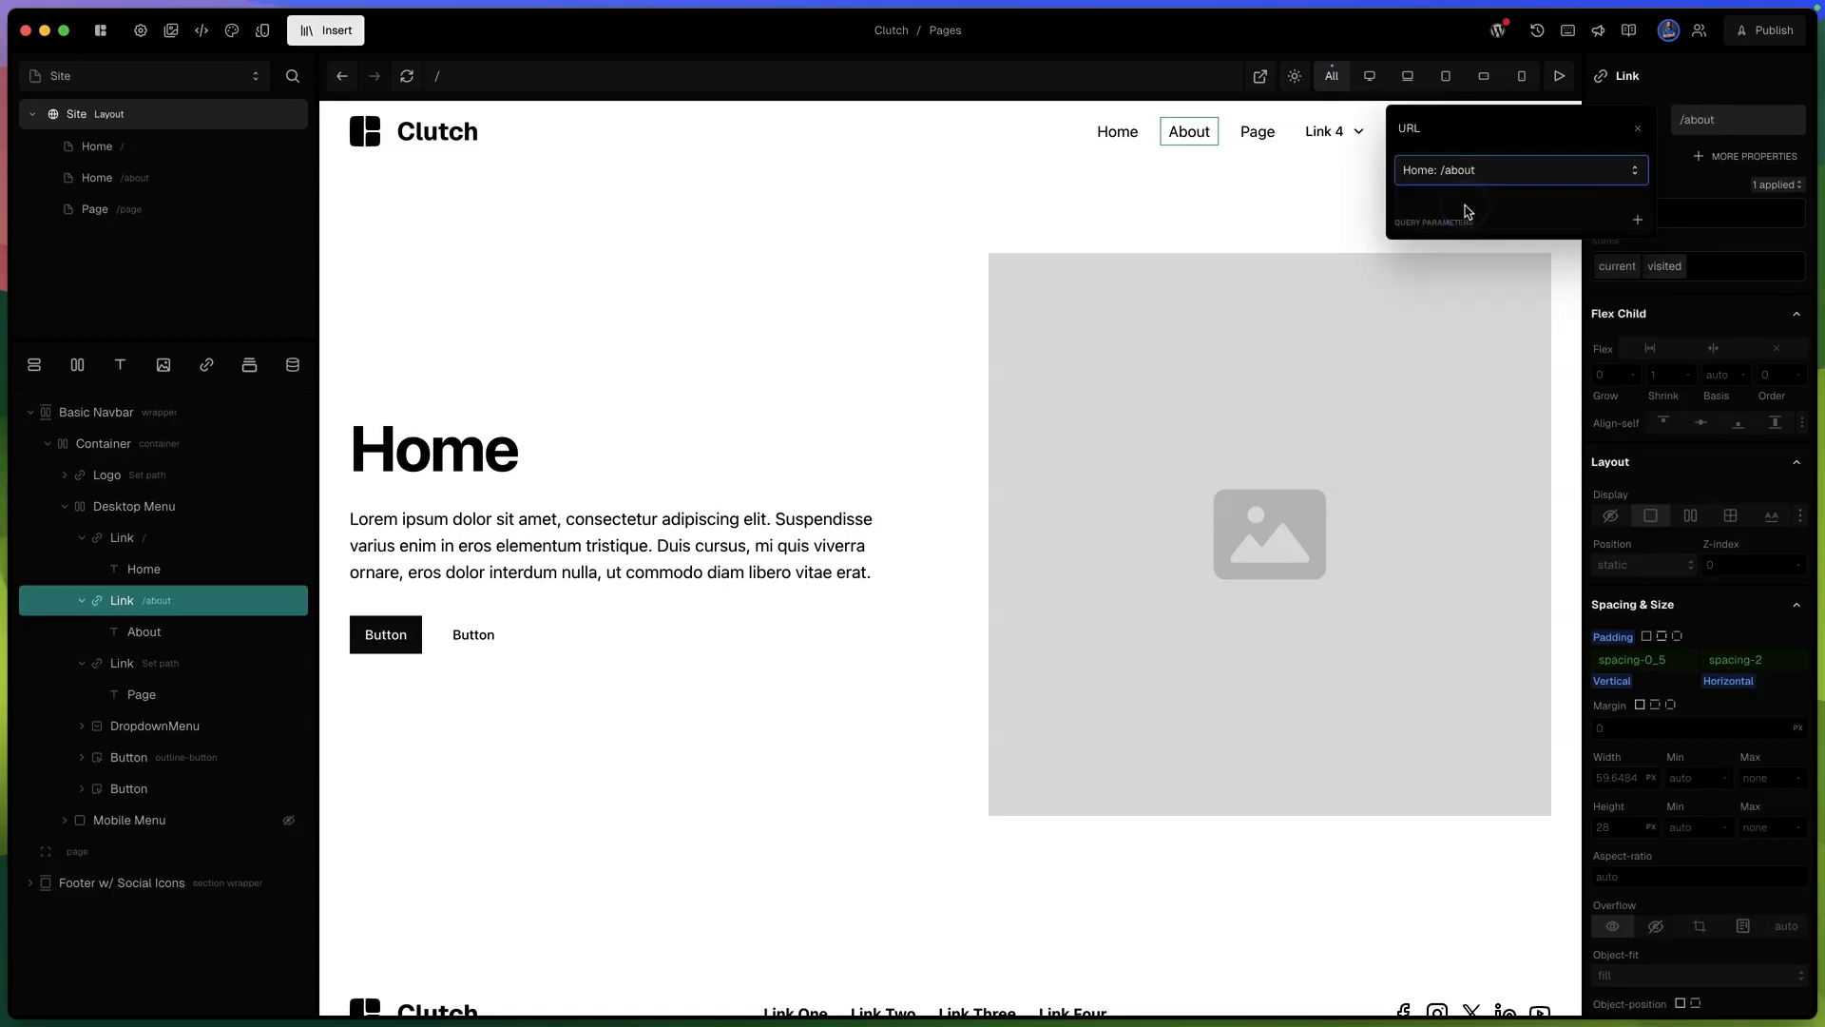
# Point the navbar's Page link at the Page: /page page.
pyautogui.click(1260, 133)
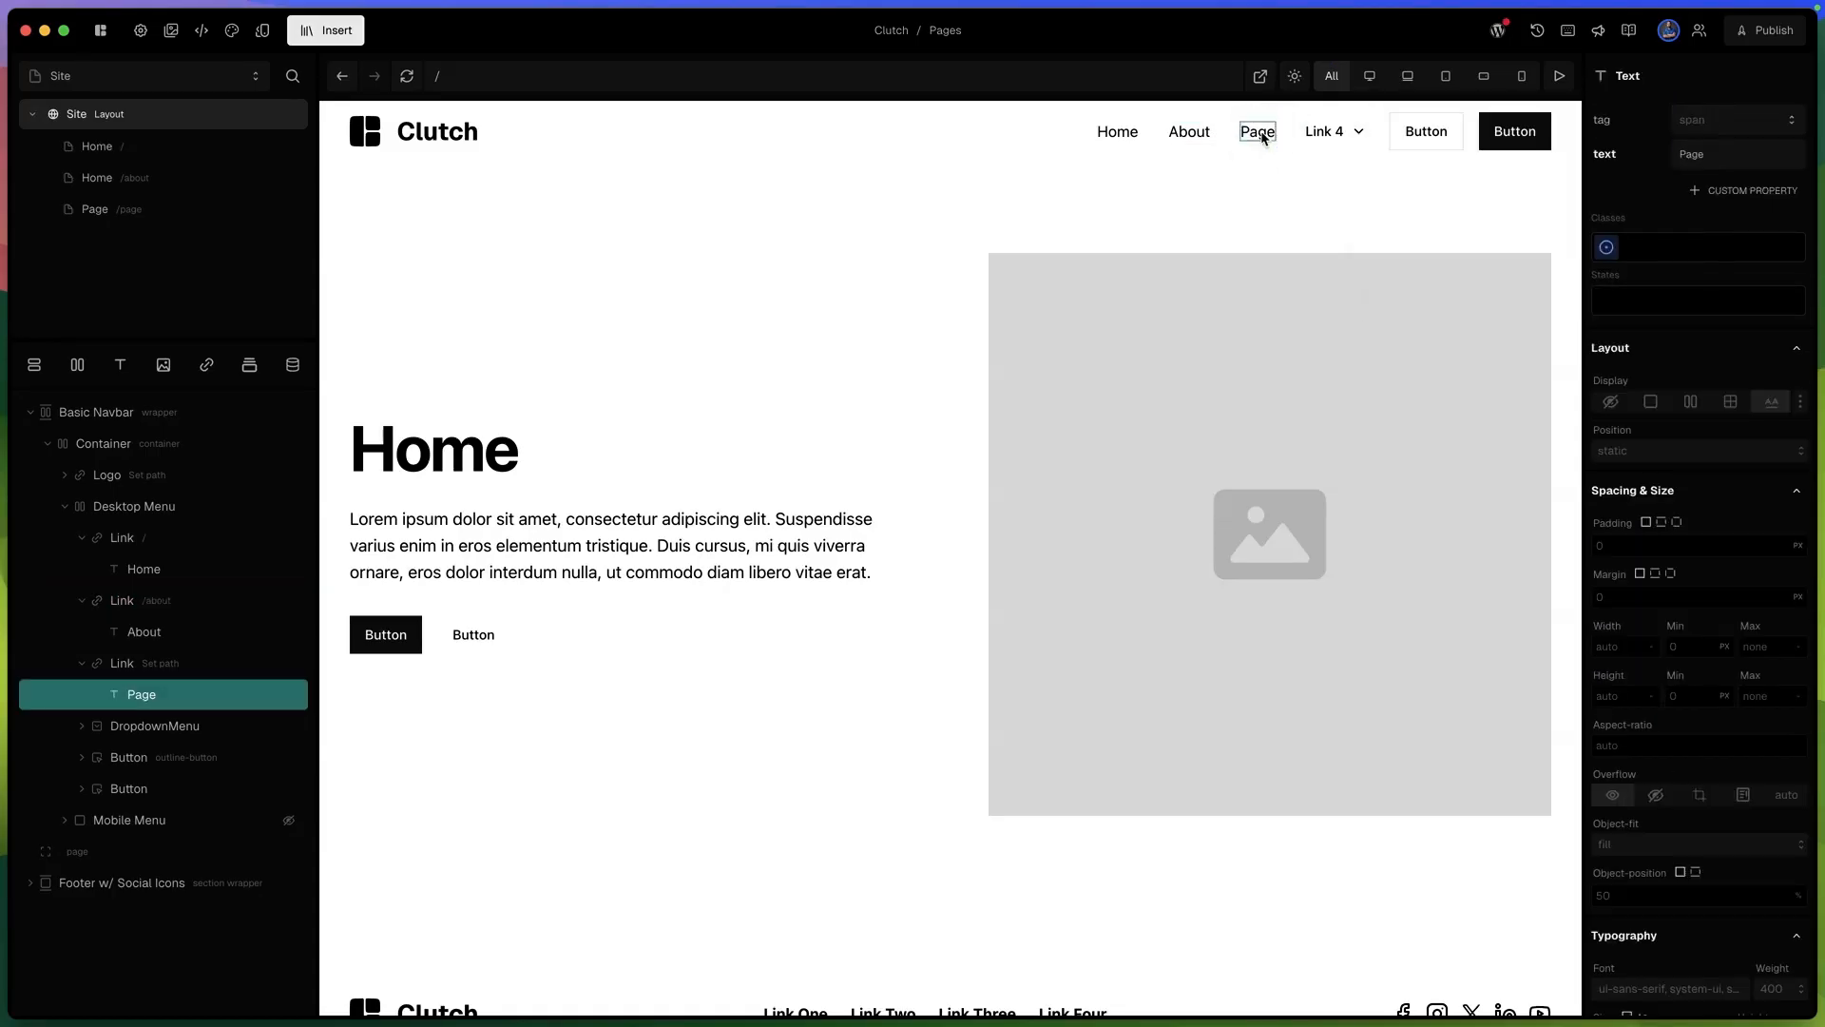
pyautogui.click(1262, 136)
pyautogui.click(1706, 120)
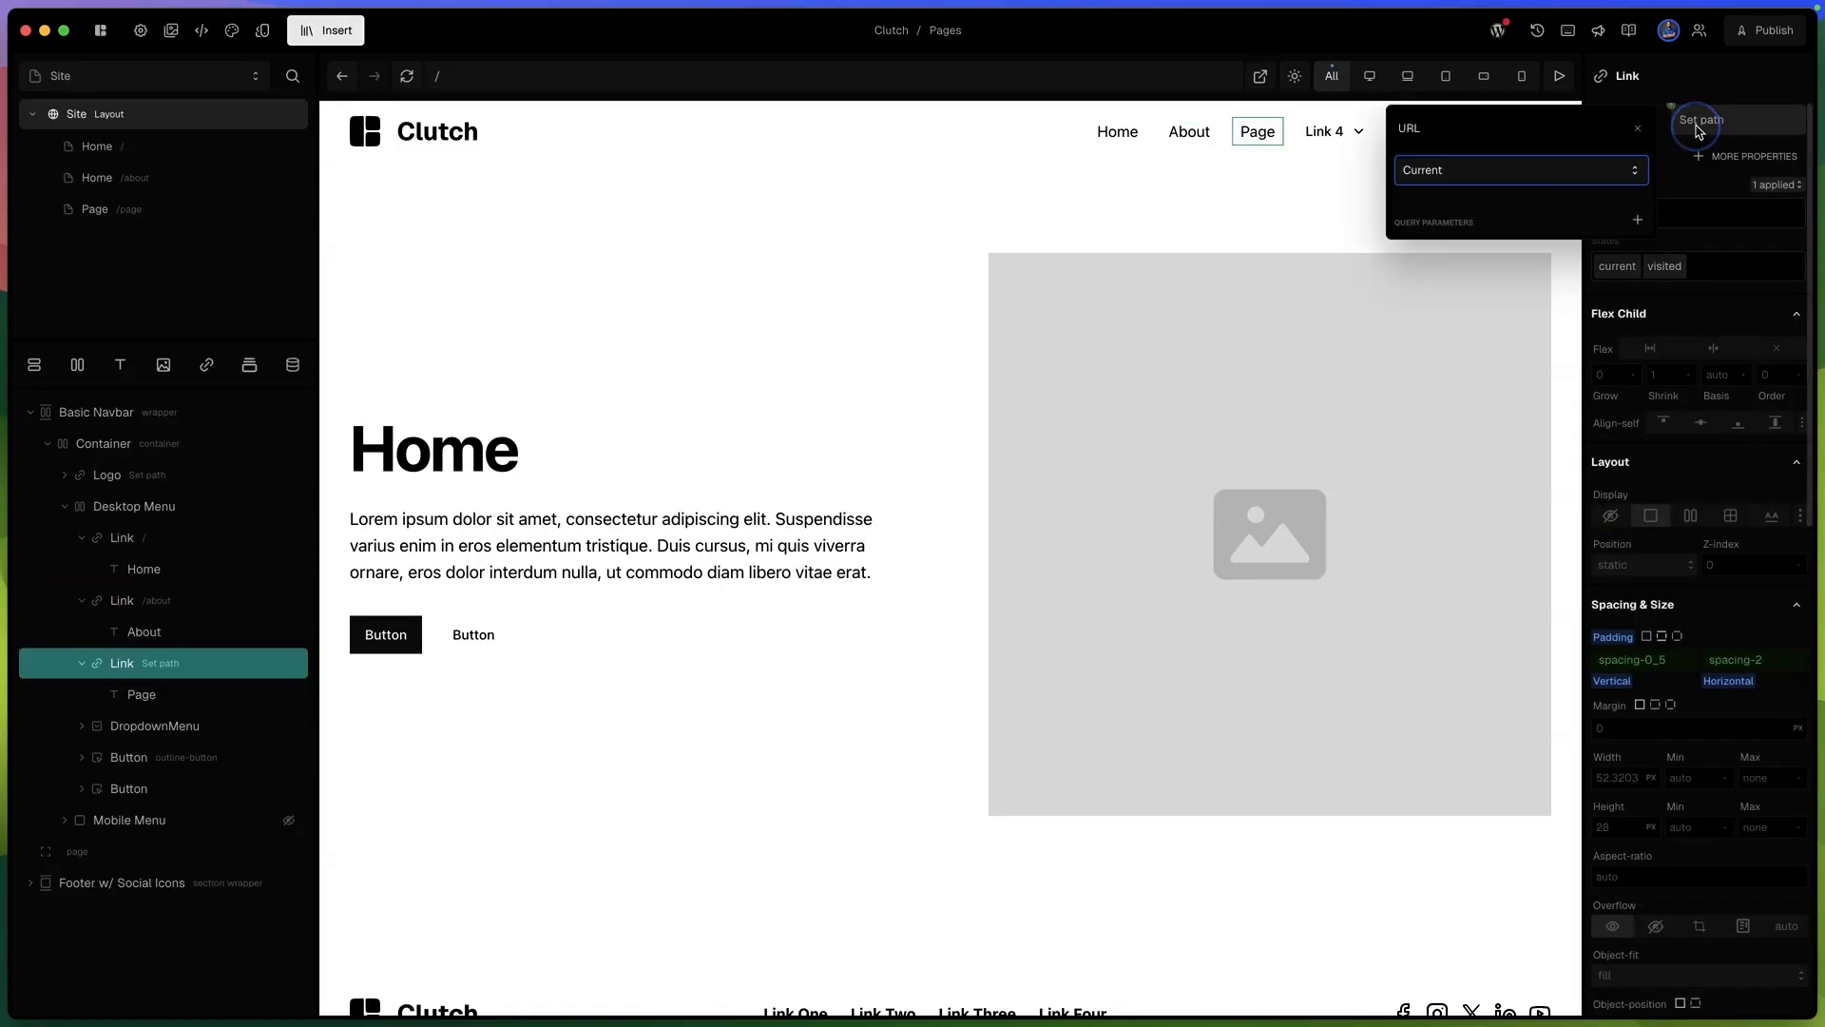
pyautogui.click(1533, 171)
pyautogui.click(1489, 226)
pyautogui.click(1124, 180)
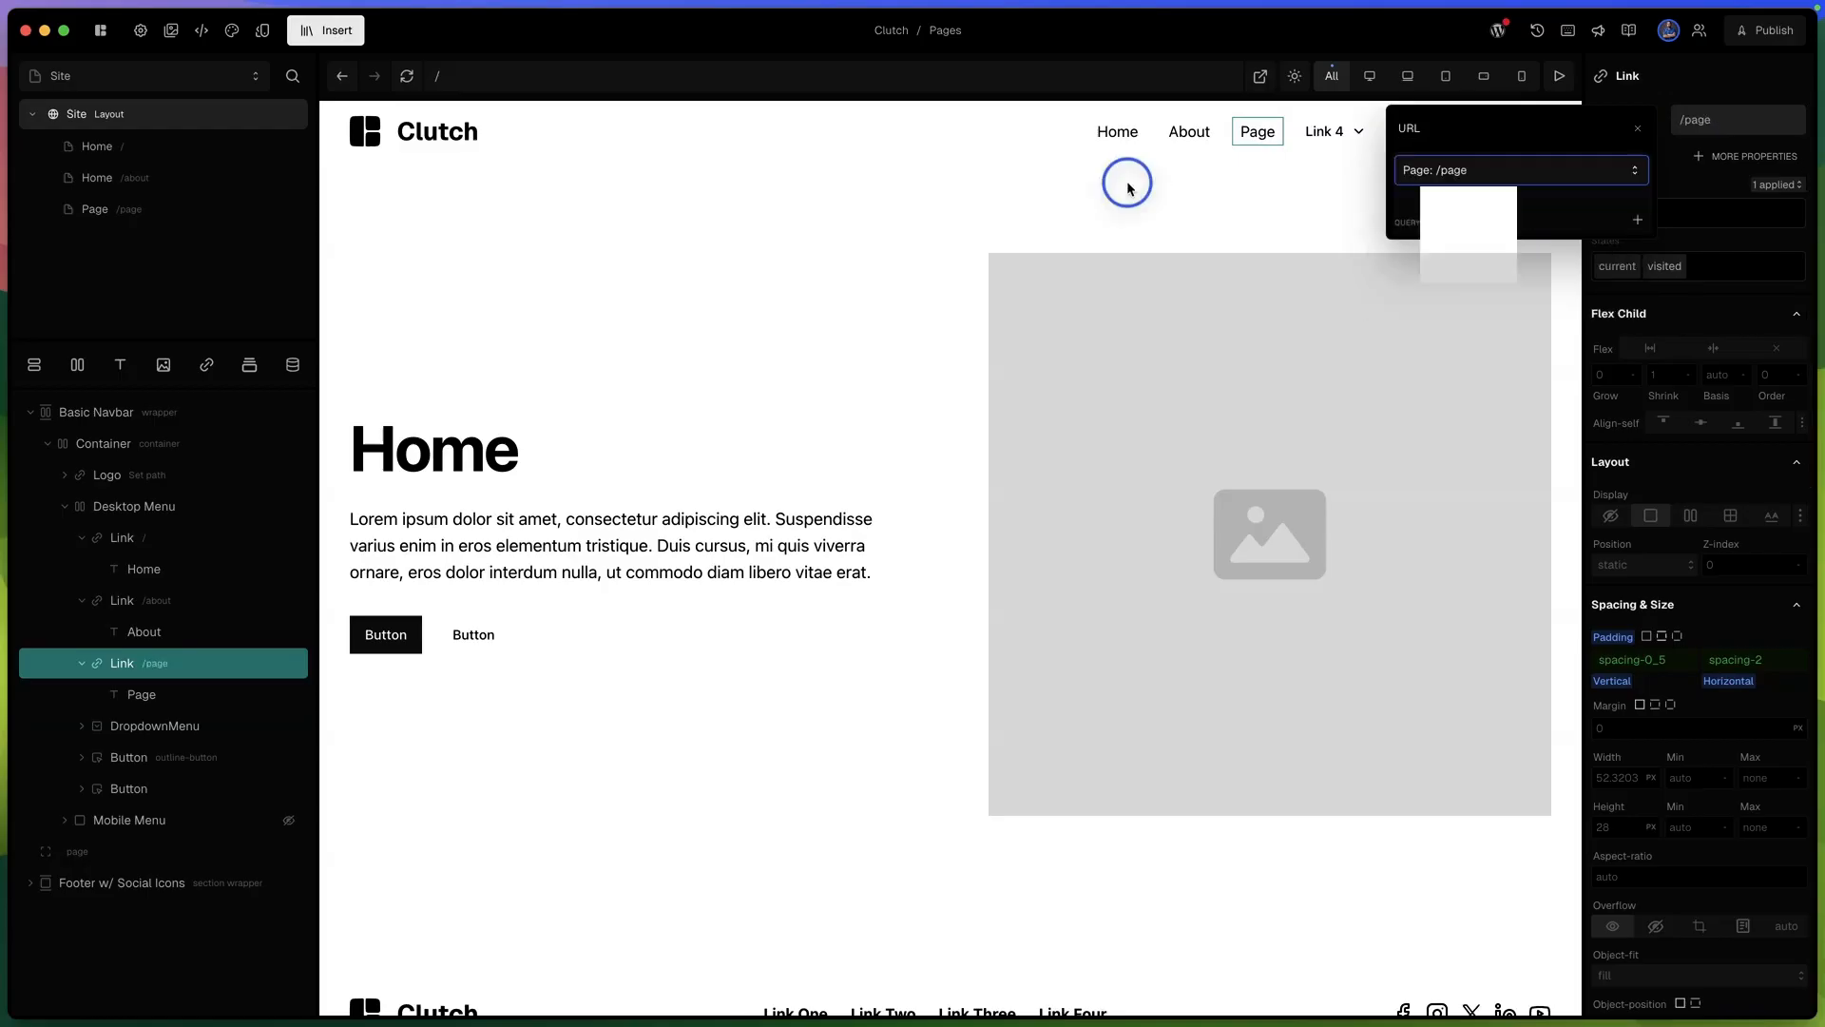
# Preview the site and test the Home, About and Page navbar links and the Link 4 dropdown.
pyautogui.click(1560, 75)
pyautogui.click(1120, 133)
pyautogui.click(1191, 132)
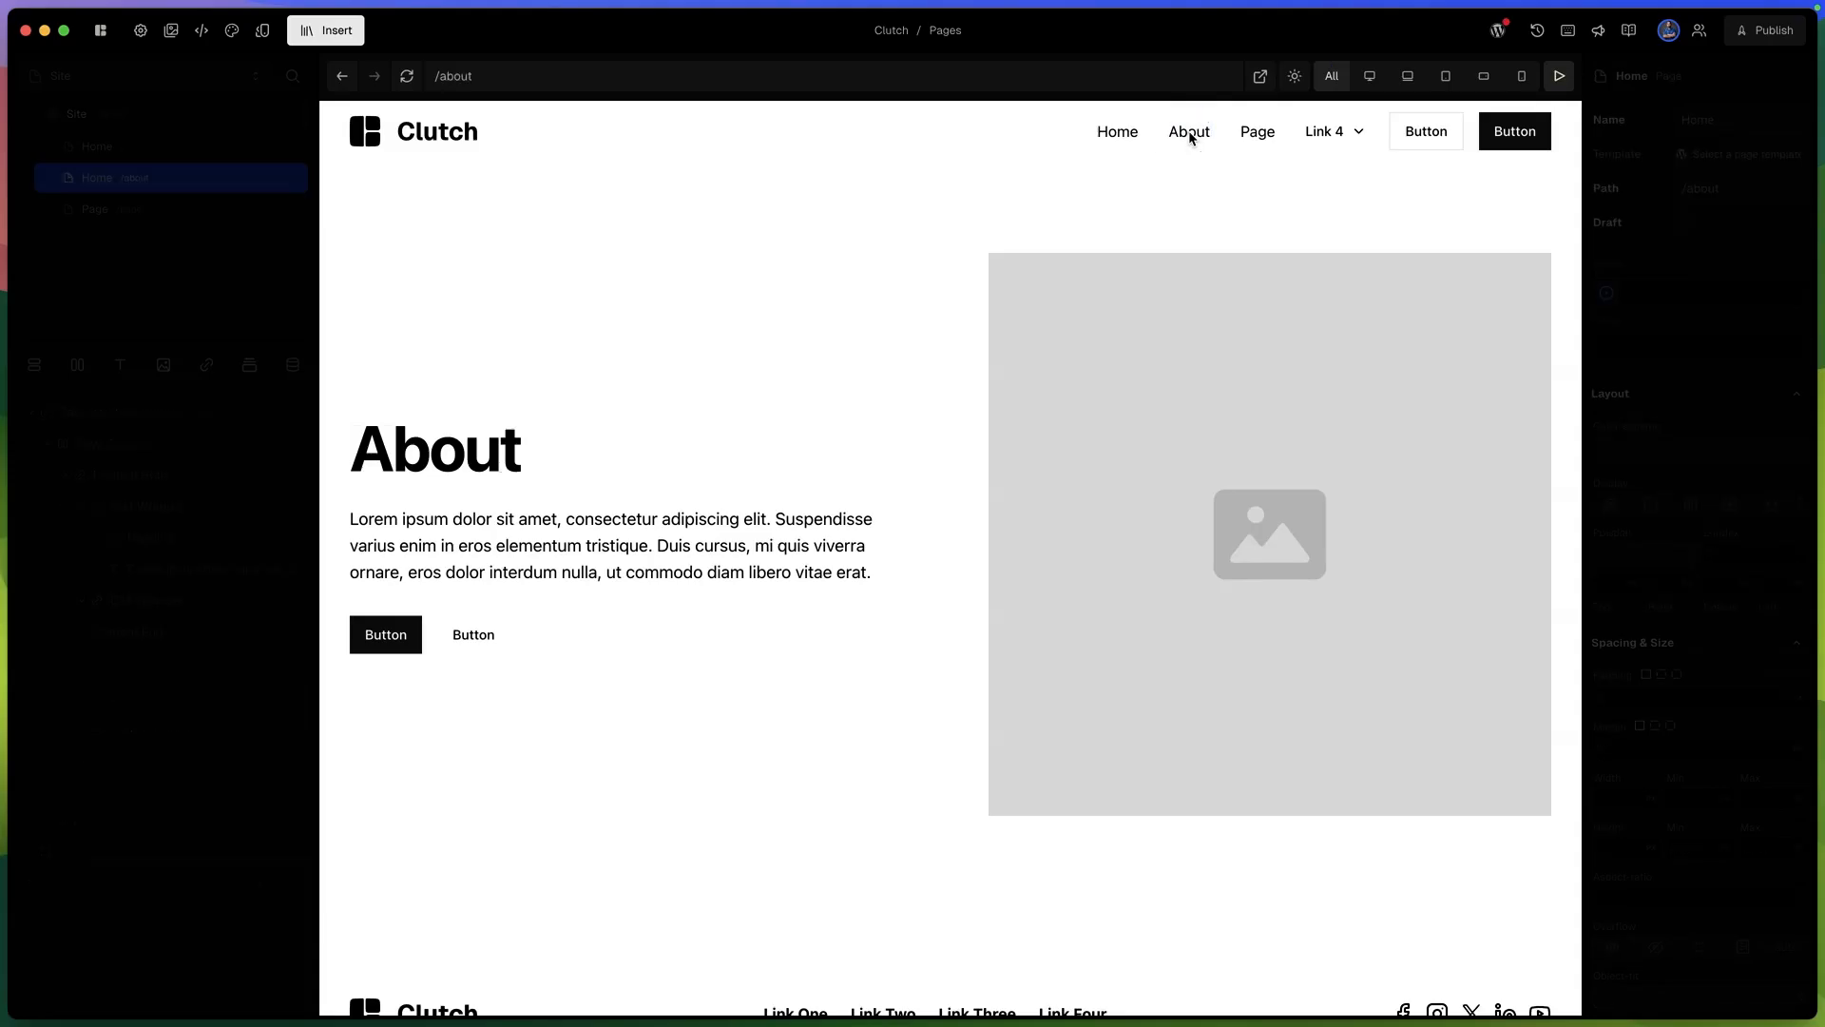
pyautogui.click(1245, 133)
pyautogui.click(1137, 134)
pyautogui.click(1190, 134)
pyautogui.click(1257, 136)
pyautogui.click(1192, 132)
pyautogui.click(1127, 132)
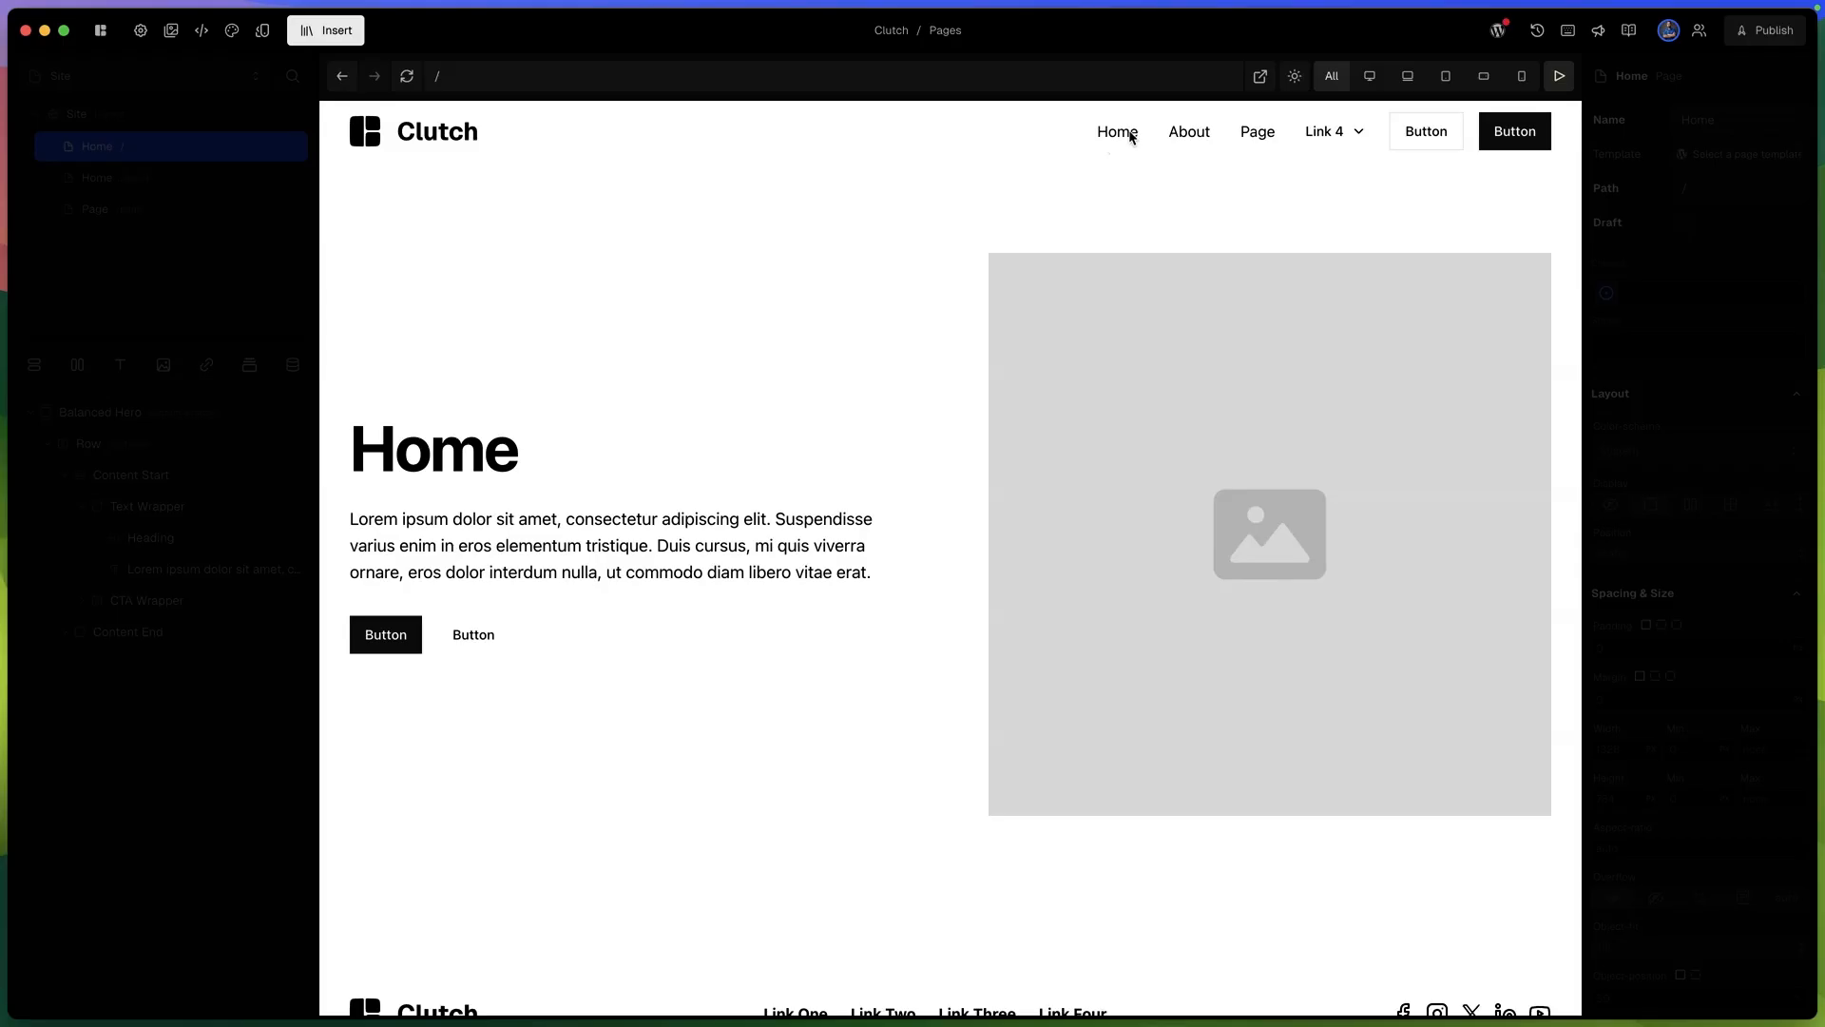
pyautogui.click(1190, 133)
pyautogui.click(1344, 130)
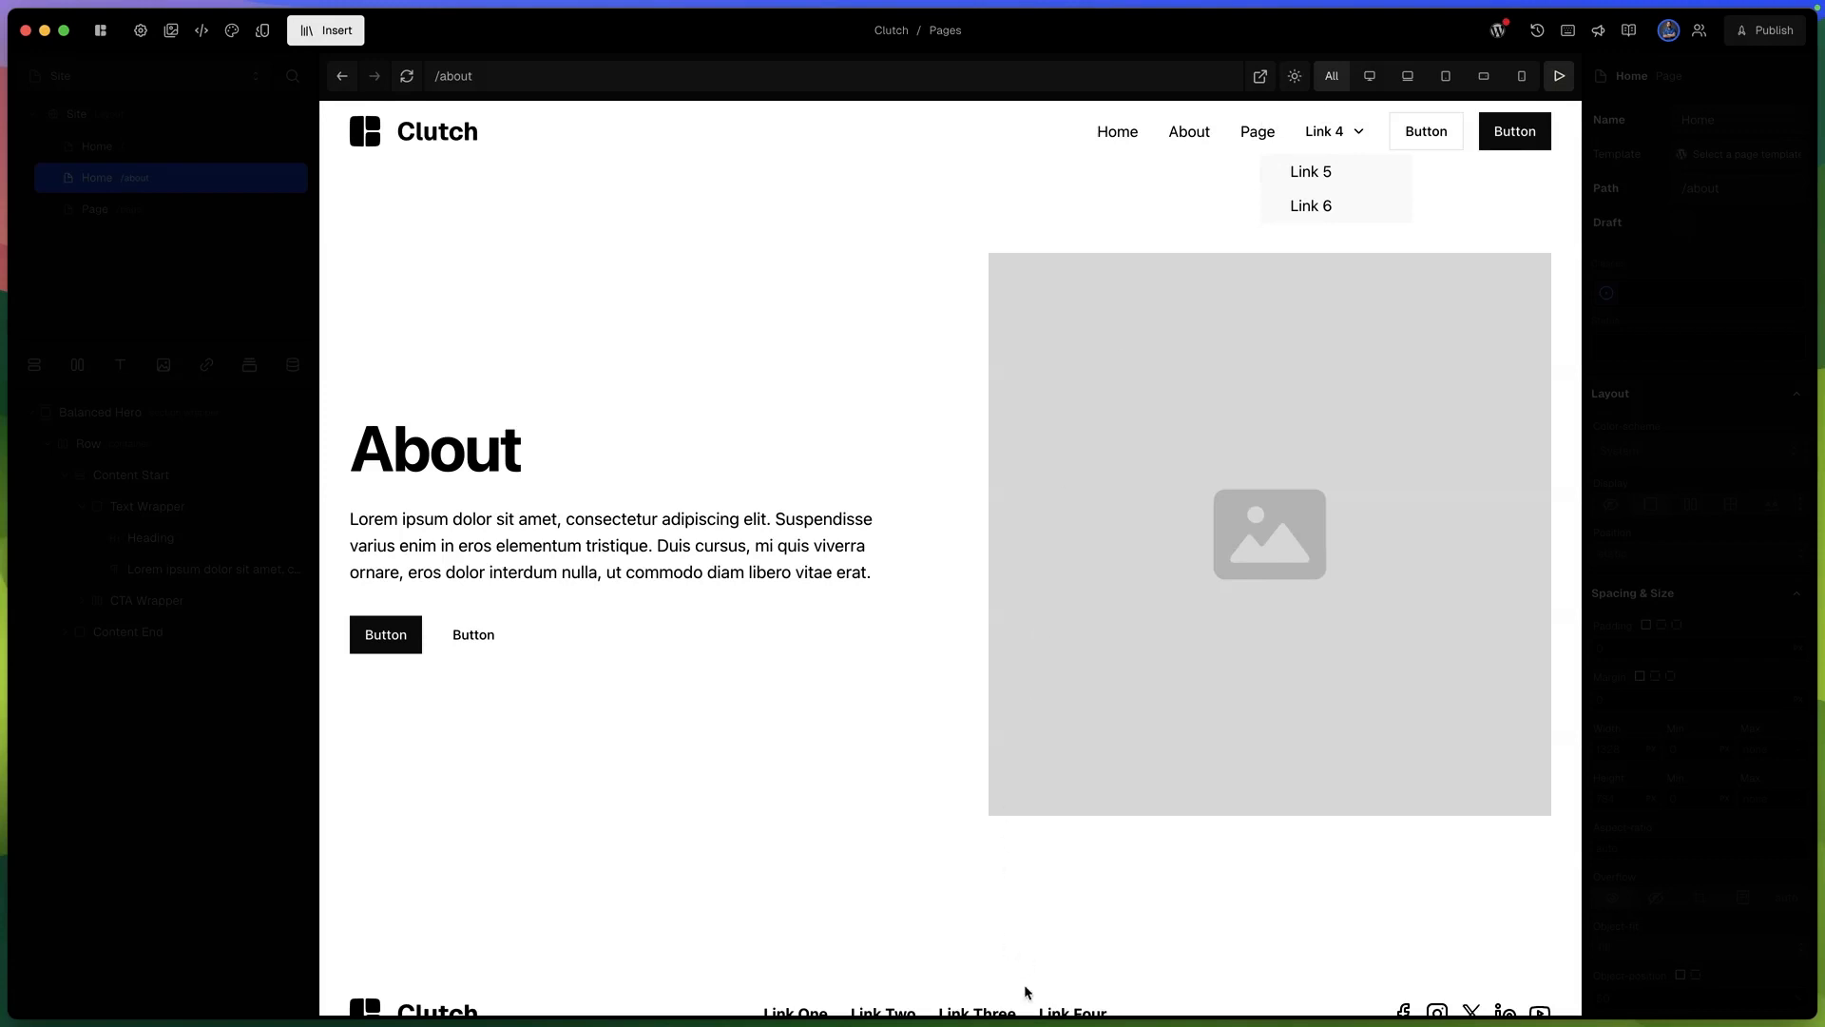
pyautogui.click(1107, 133)
pyautogui.click(1179, 135)
pyautogui.click(1260, 135)
pyautogui.click(1192, 131)
pyautogui.click(1122, 131)
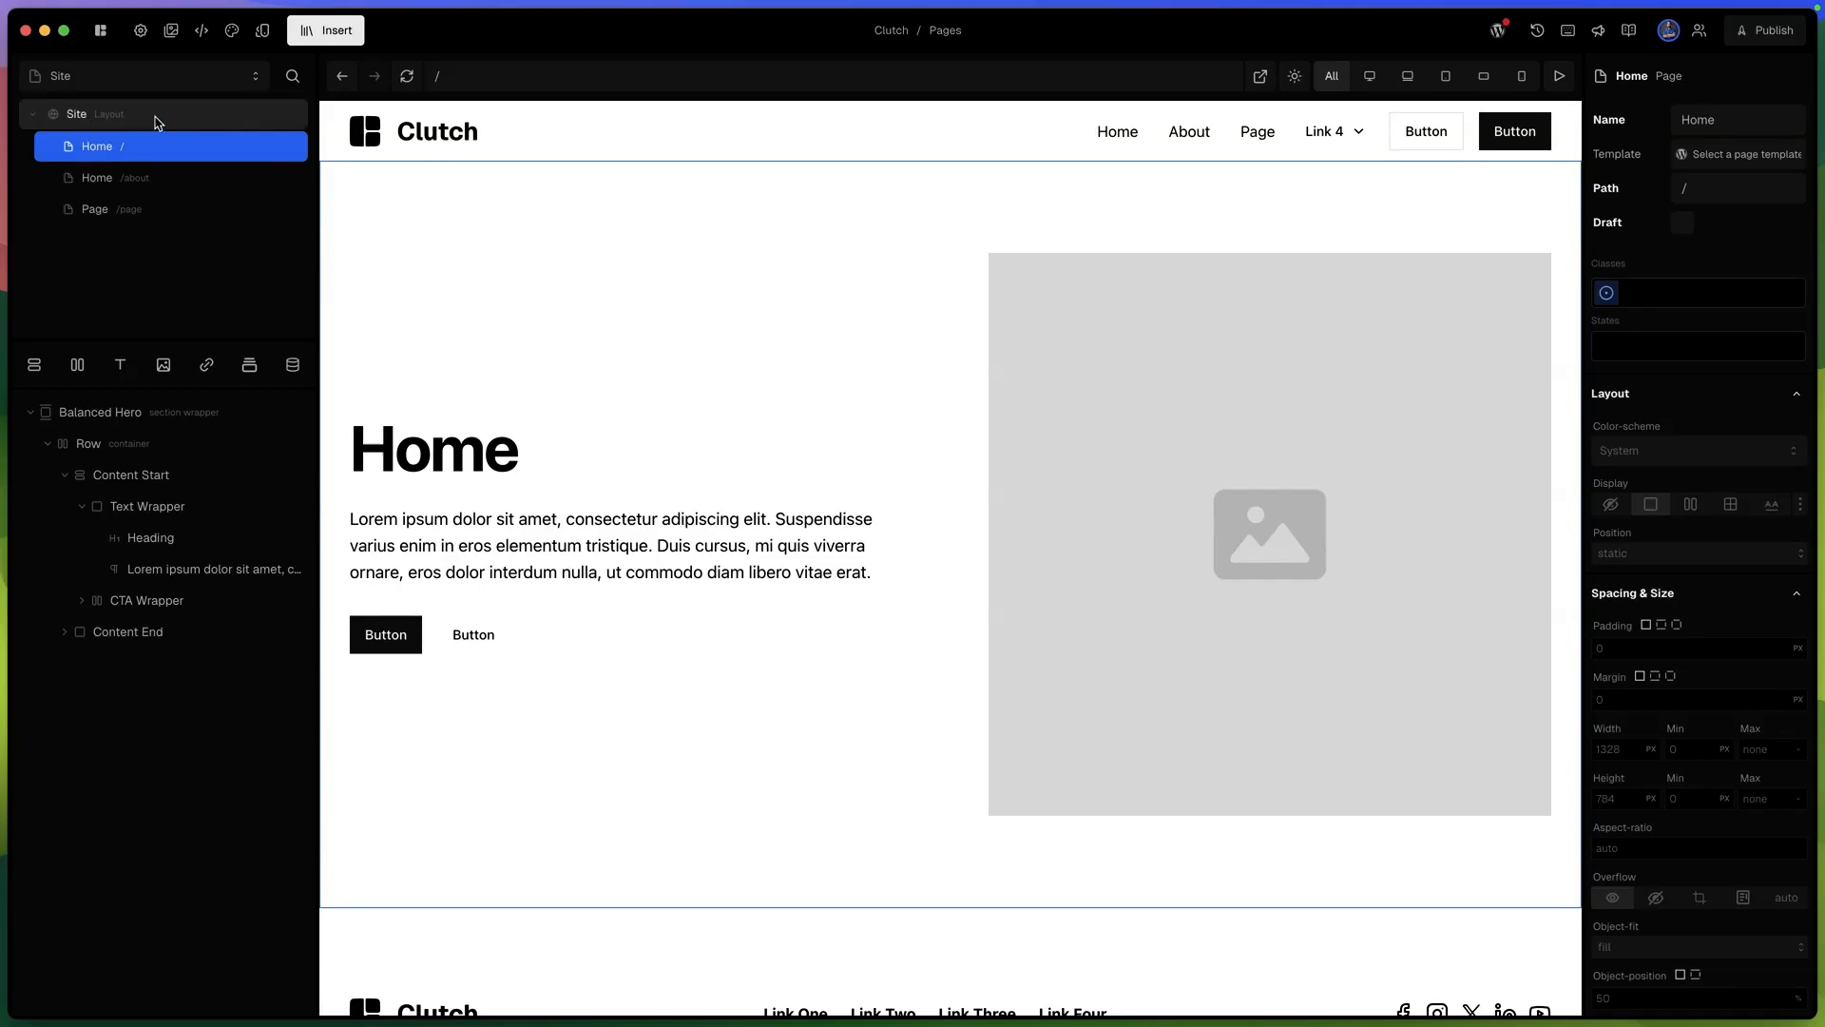
# Set the root Home page's text color to the color-blue-700 token.
pyautogui.click(128, 156)
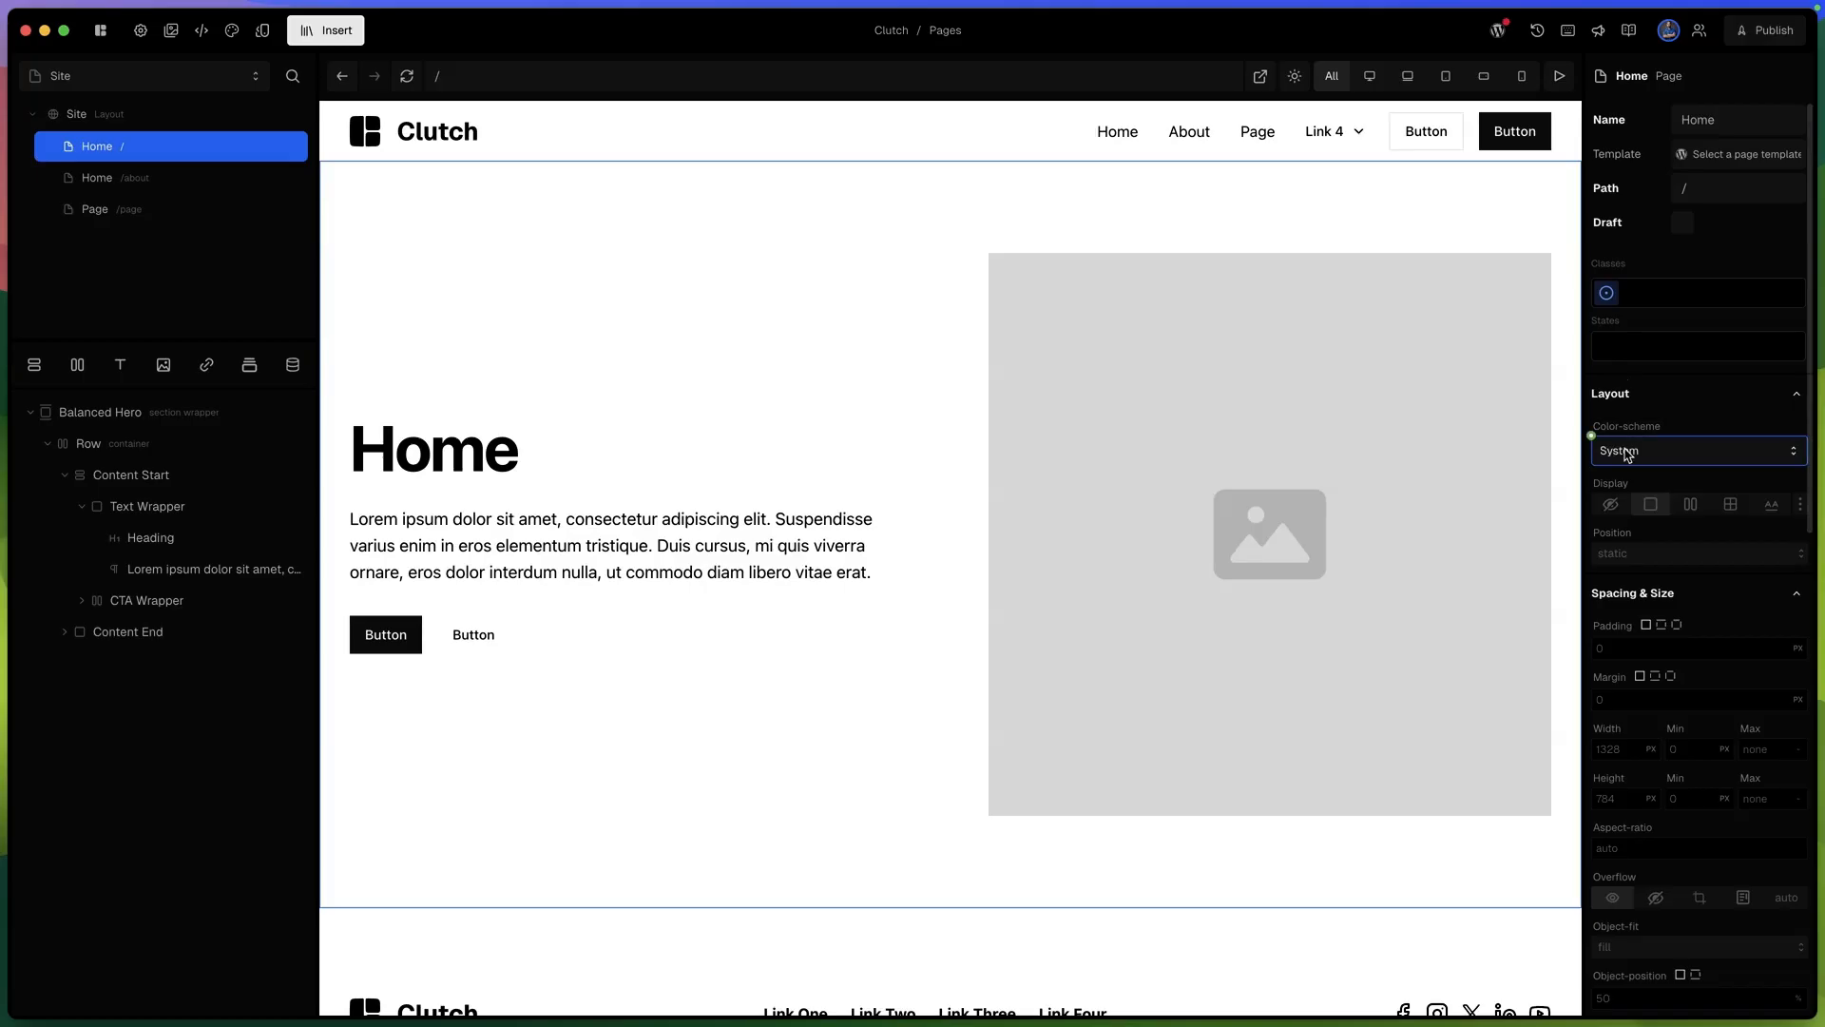
pyautogui.scroll(-5, 1626, 455)
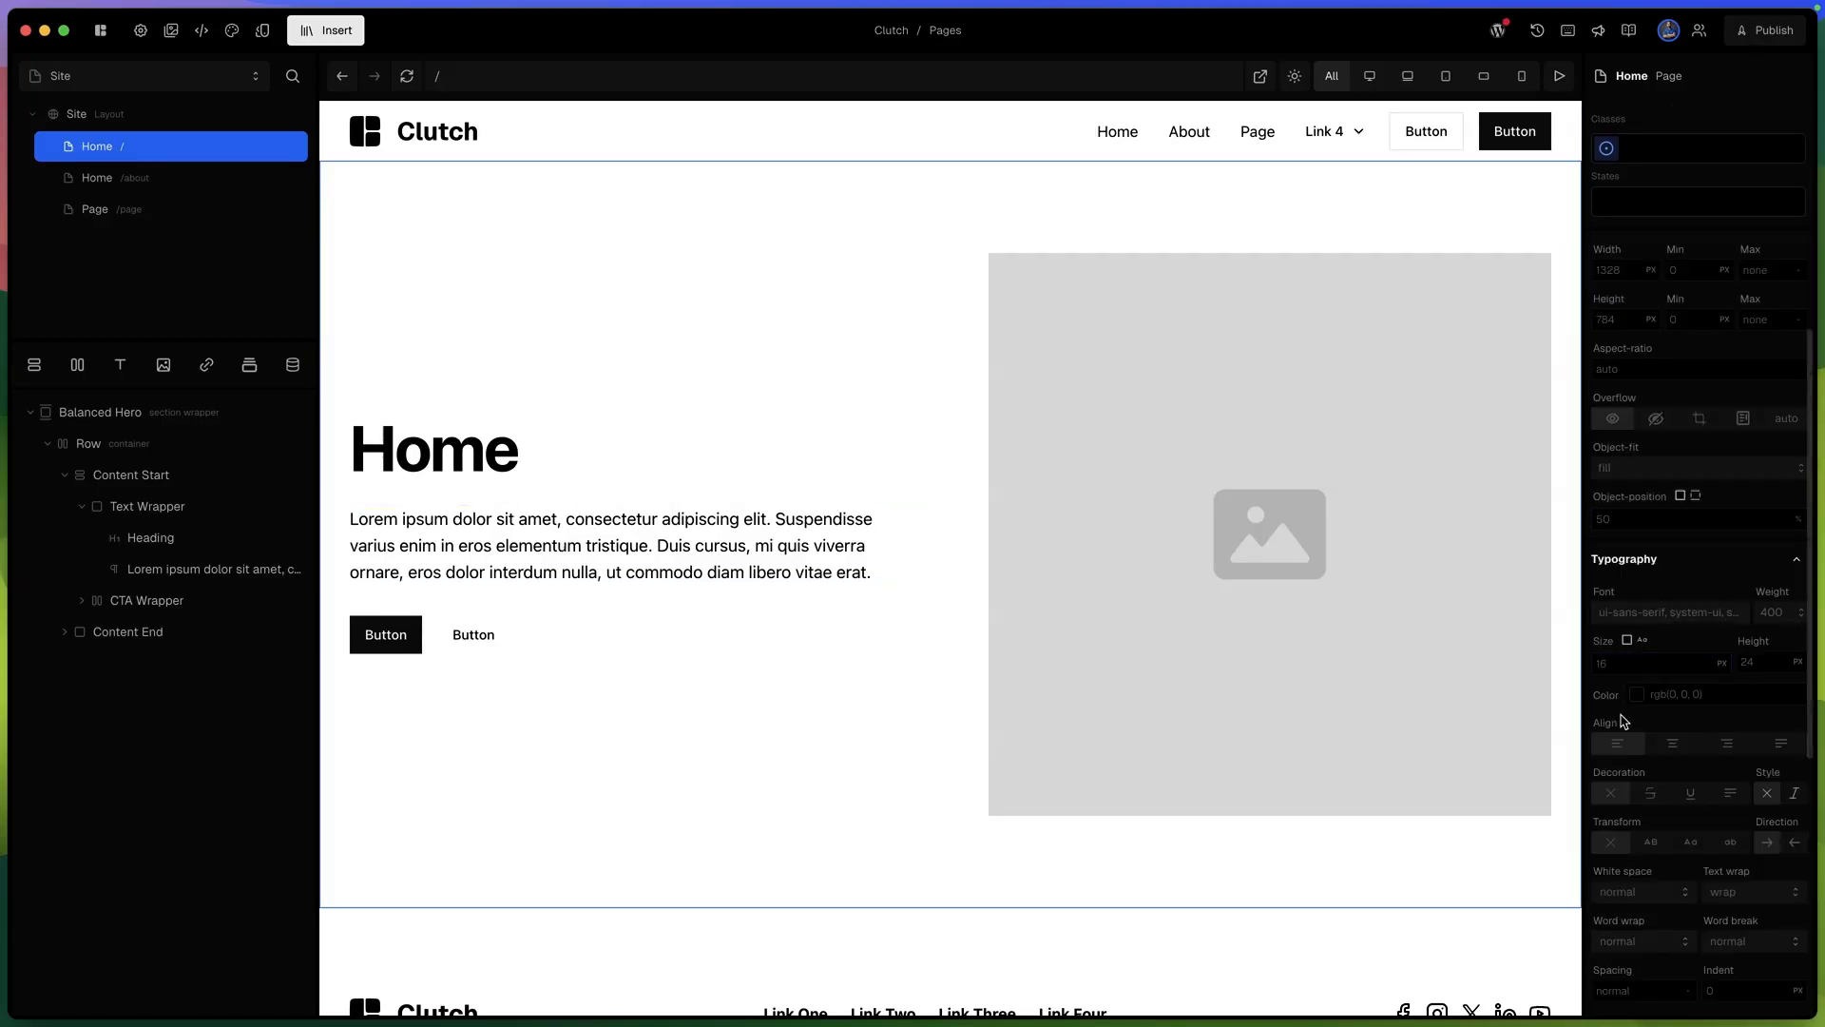
pyautogui.click(1626, 685)
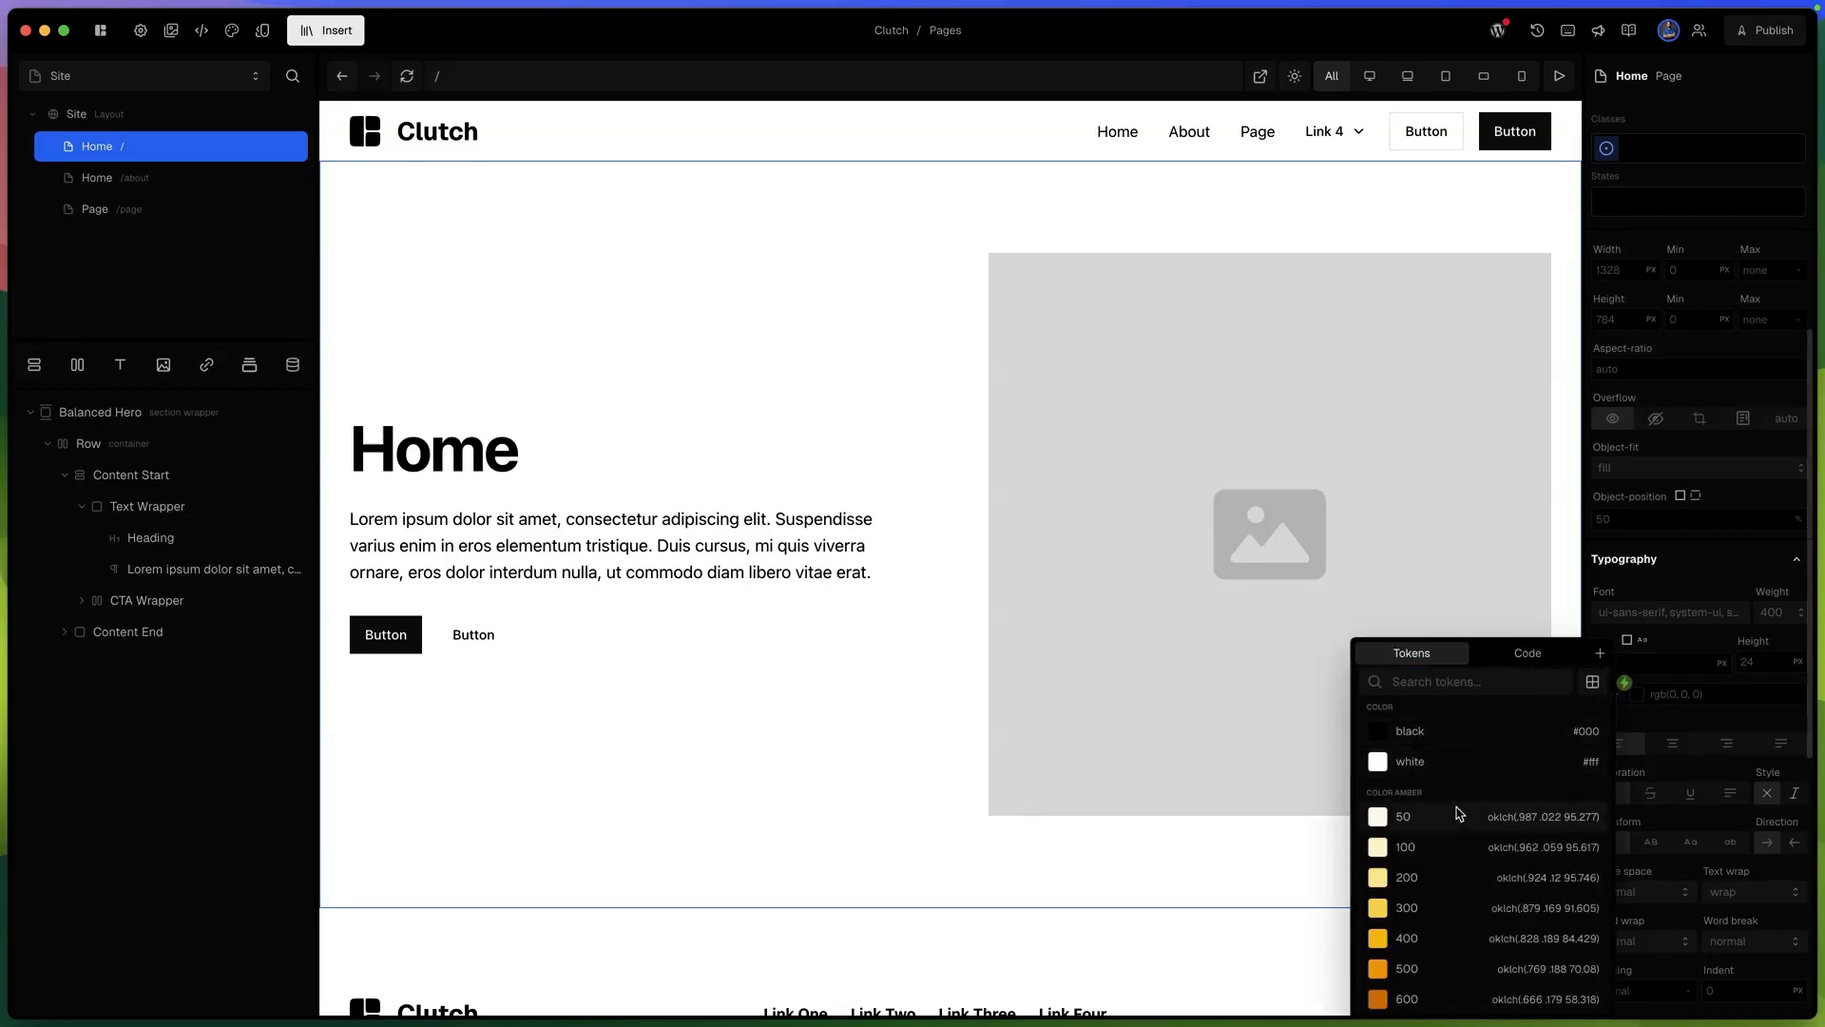
pyautogui.scroll(-3, 1433, 897)
pyautogui.scroll(-2, 1430, 898)
pyautogui.click(1413, 1006)
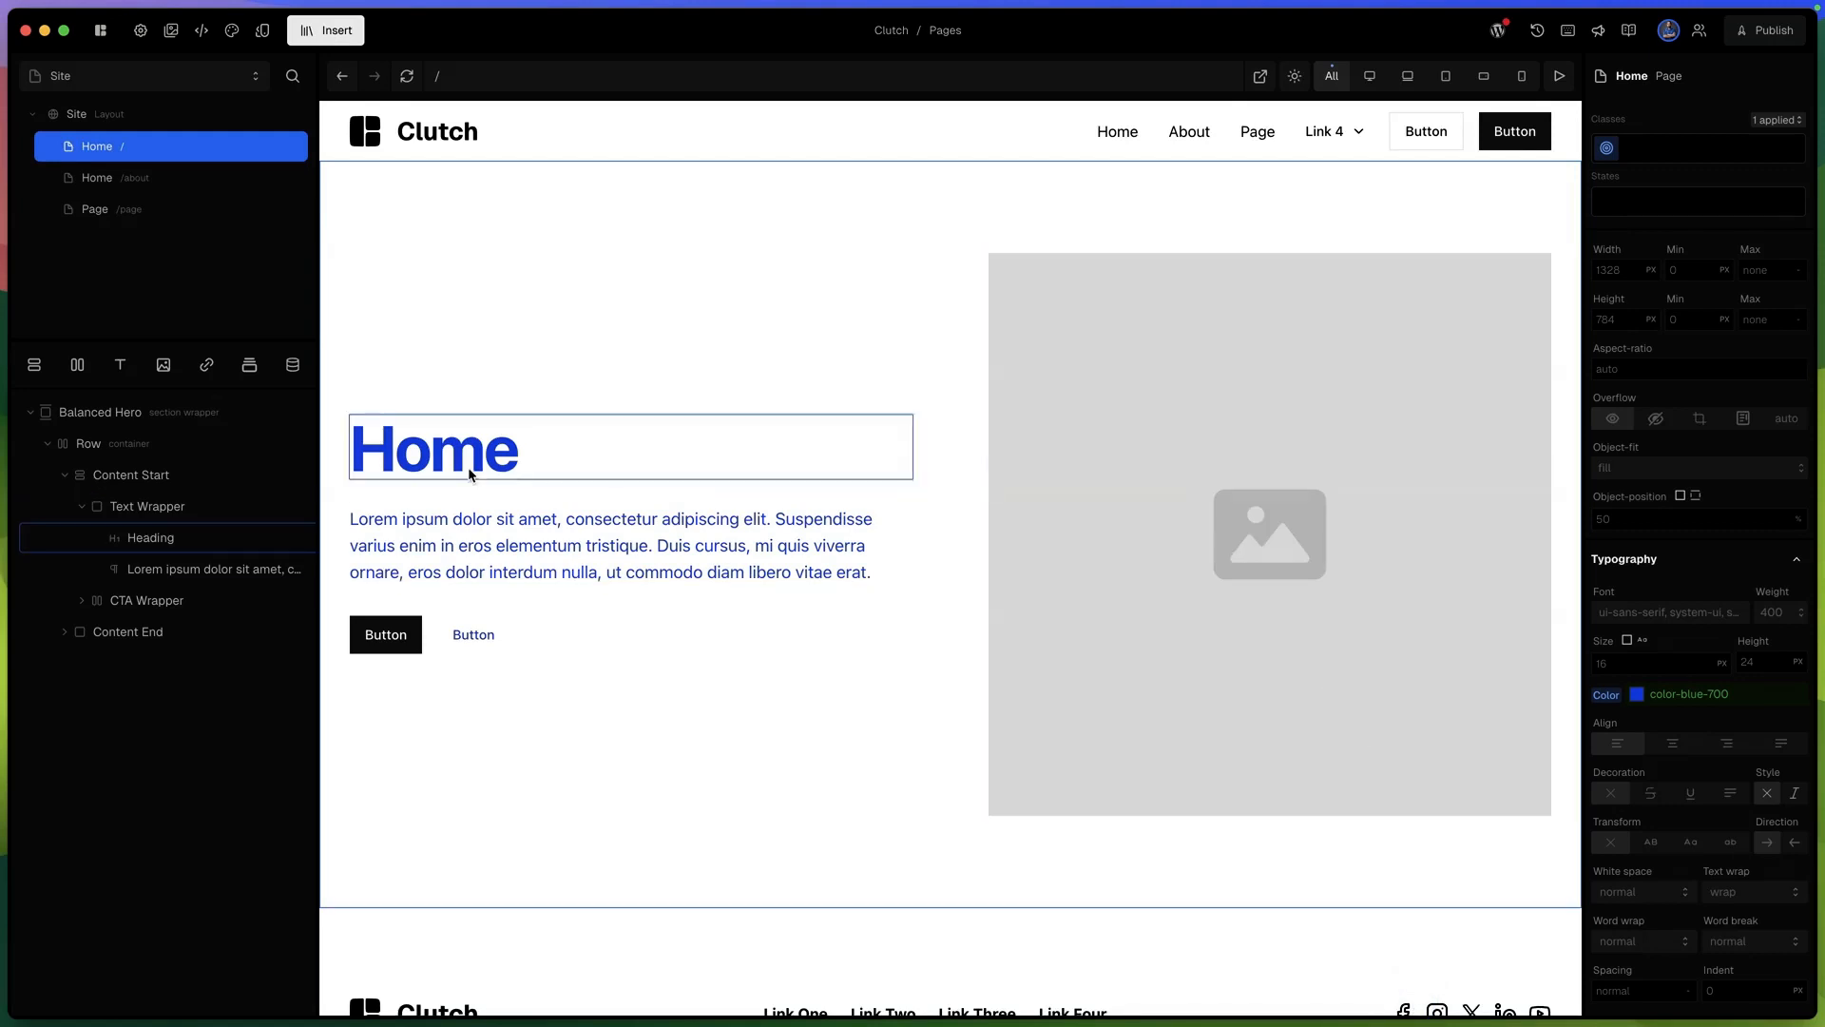
# Compare the text color on the root, /about and /page pages, and review the style settings of the root page and Site layout.
pyautogui.click(221, 180)
pyautogui.click(213, 211)
pyautogui.click(205, 179)
pyautogui.click(203, 148)
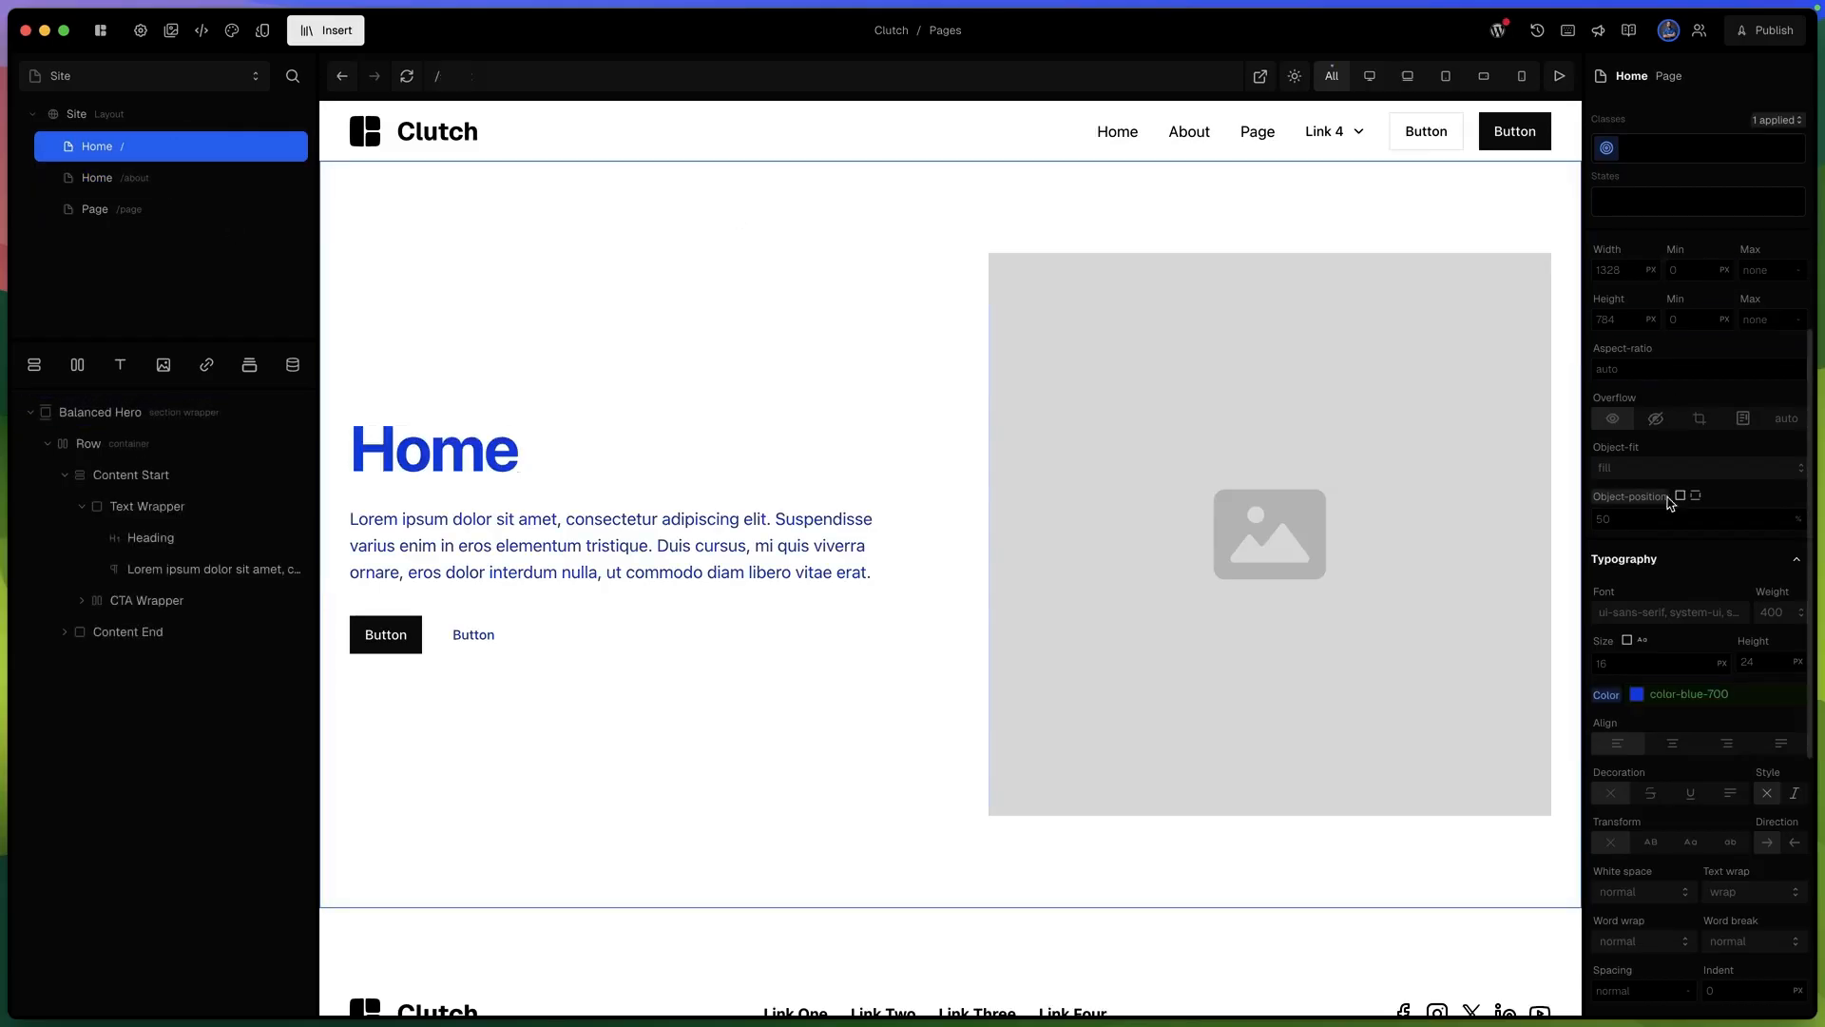
pyautogui.scroll(-5, 1669, 751)
pyautogui.scroll(10, 1669, 772)
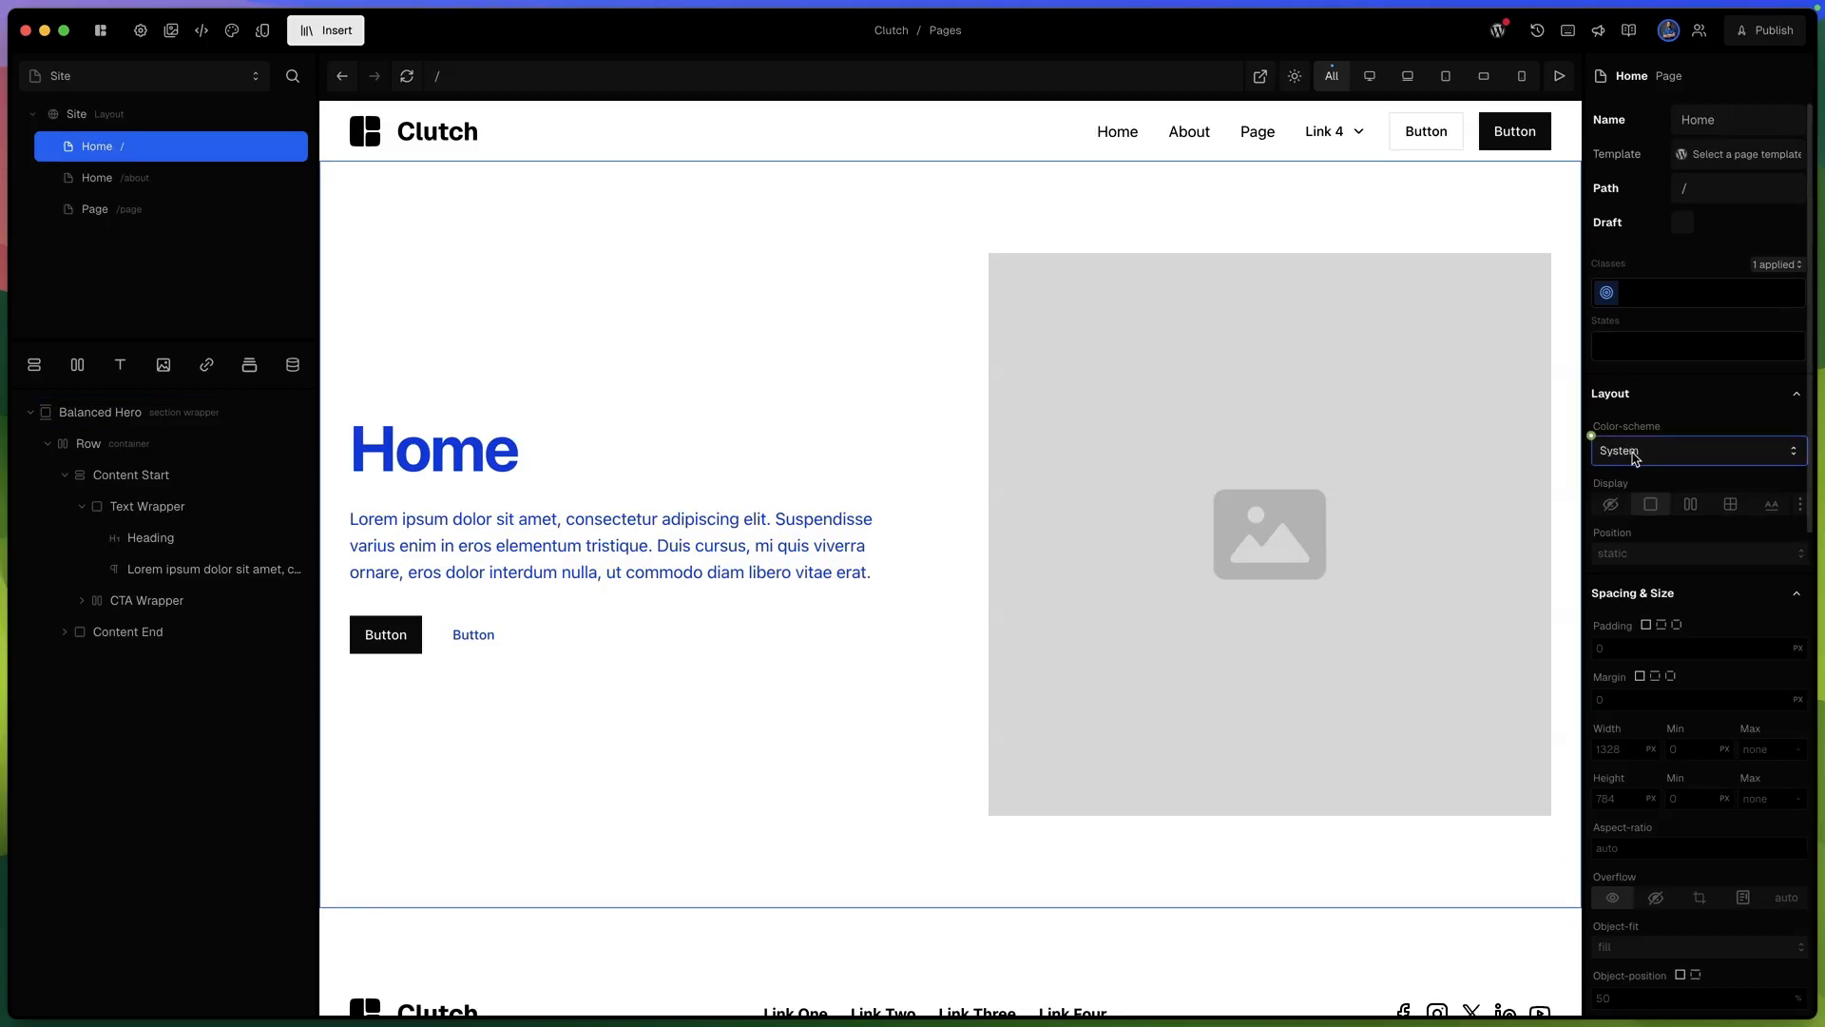
pyautogui.click(155, 114)
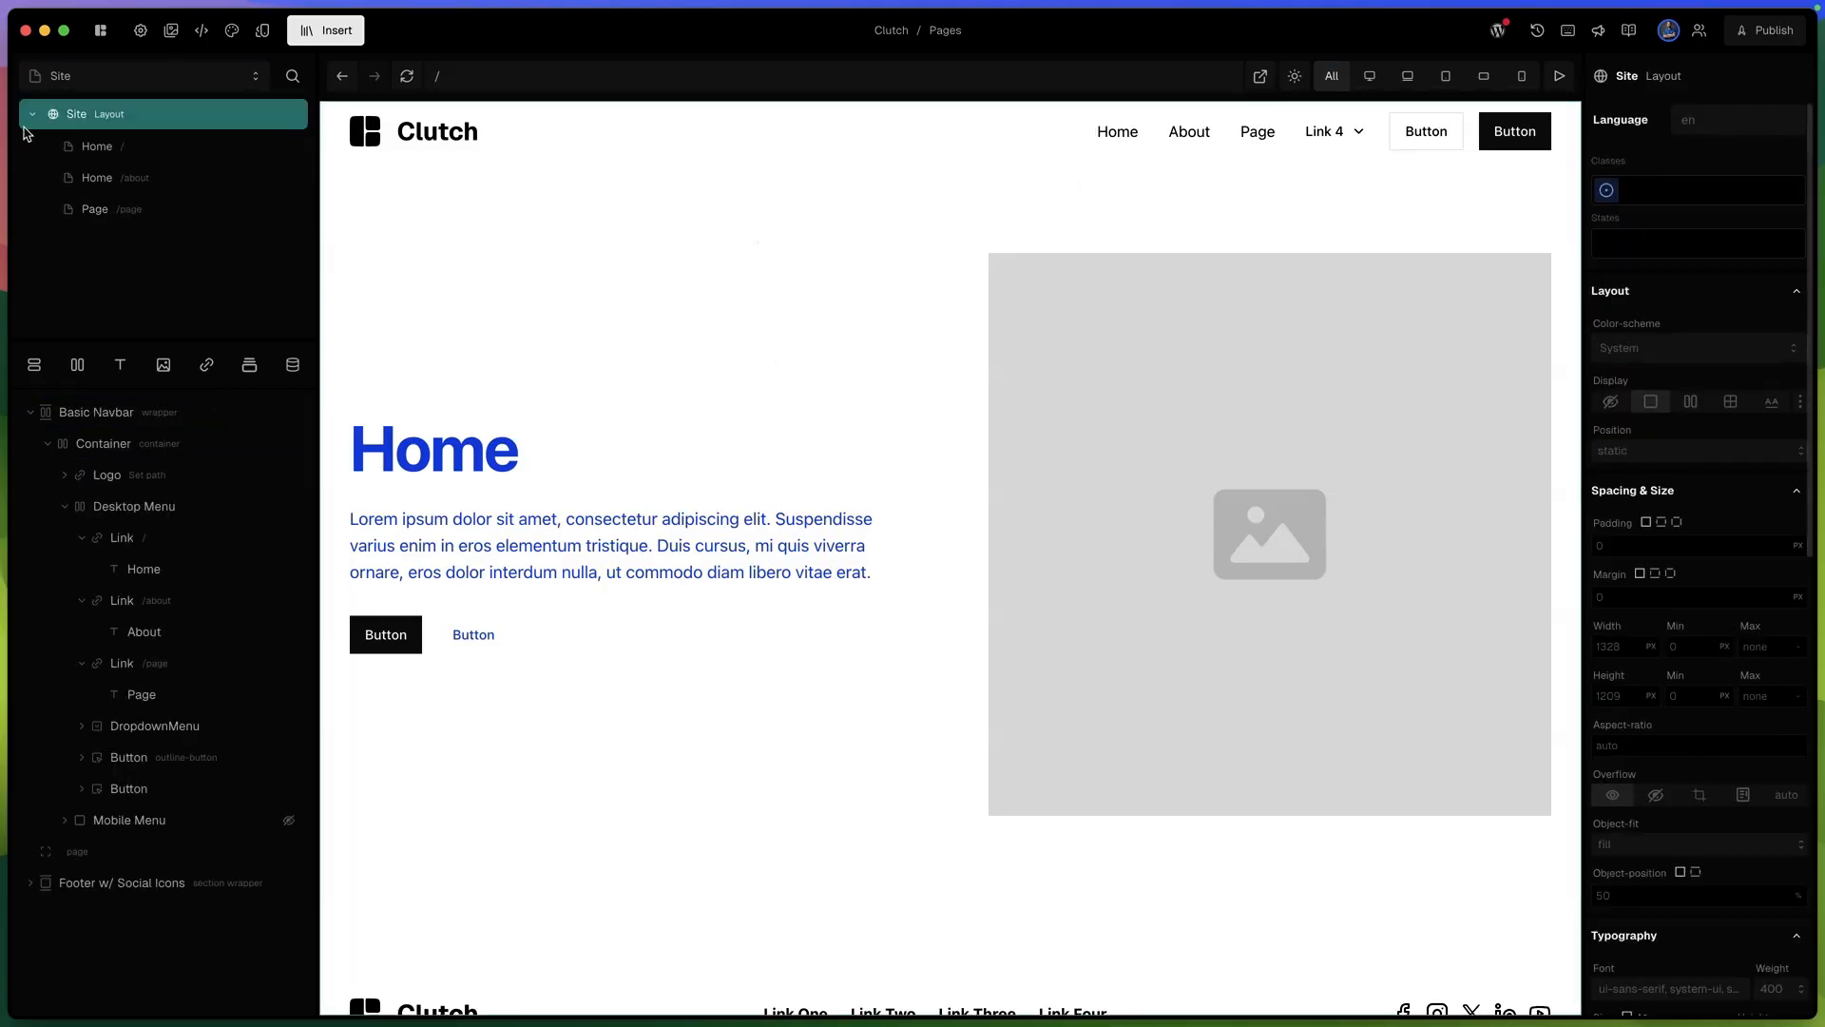
pyautogui.click(112, 145)
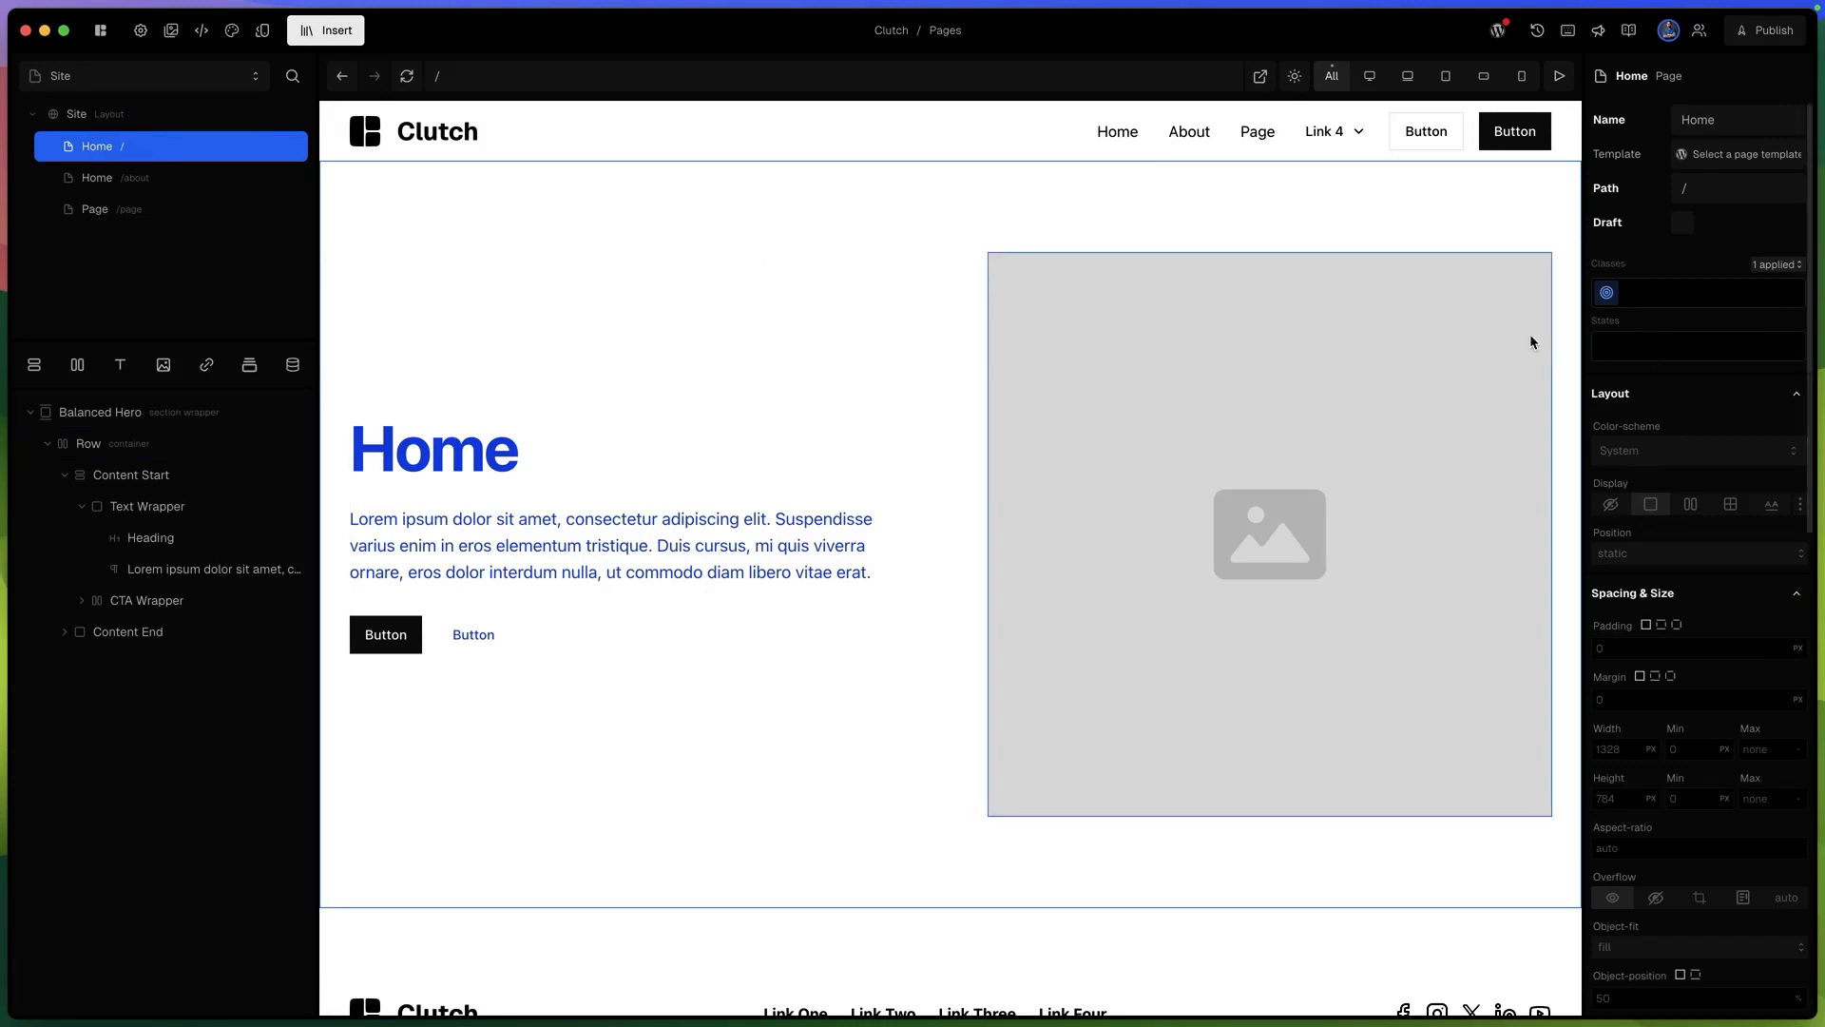
# Make the root Home page reusable and insert a copy of it directly below the original in the Site layout.
pyautogui.rightClick(138, 159)
pyautogui.click(191, 246)
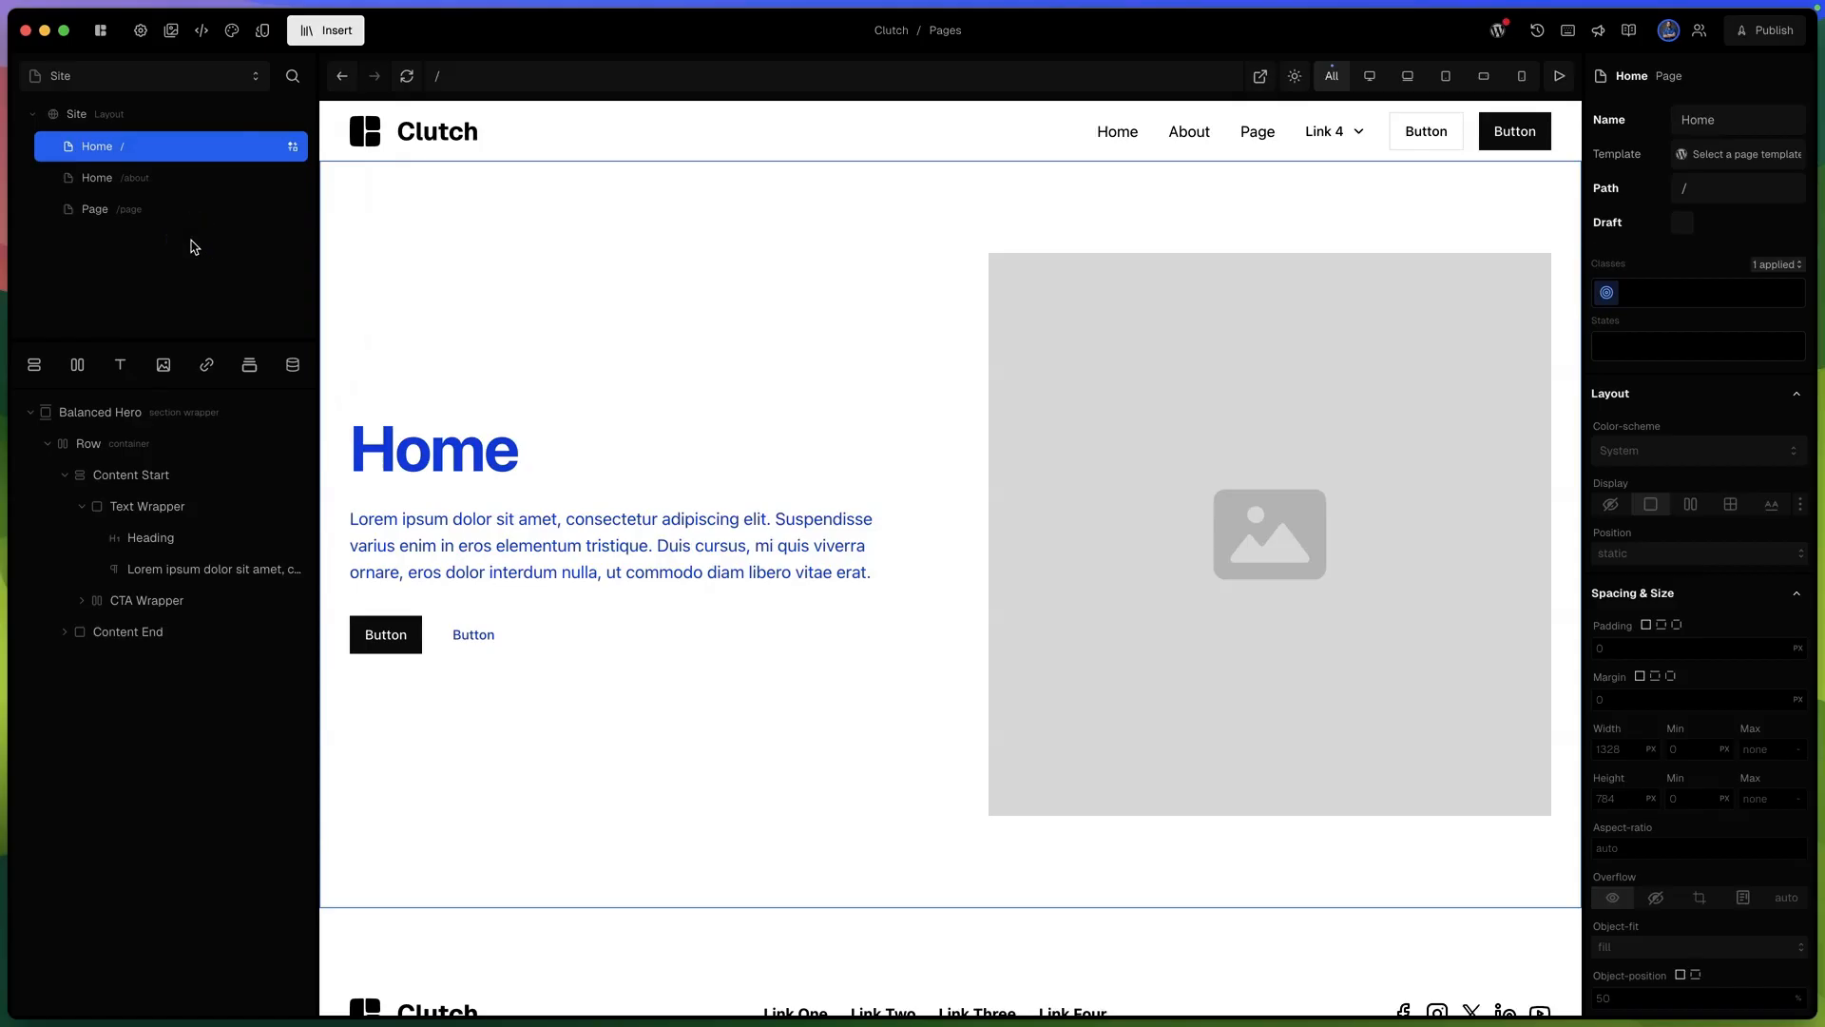
pyautogui.click(334, 31)
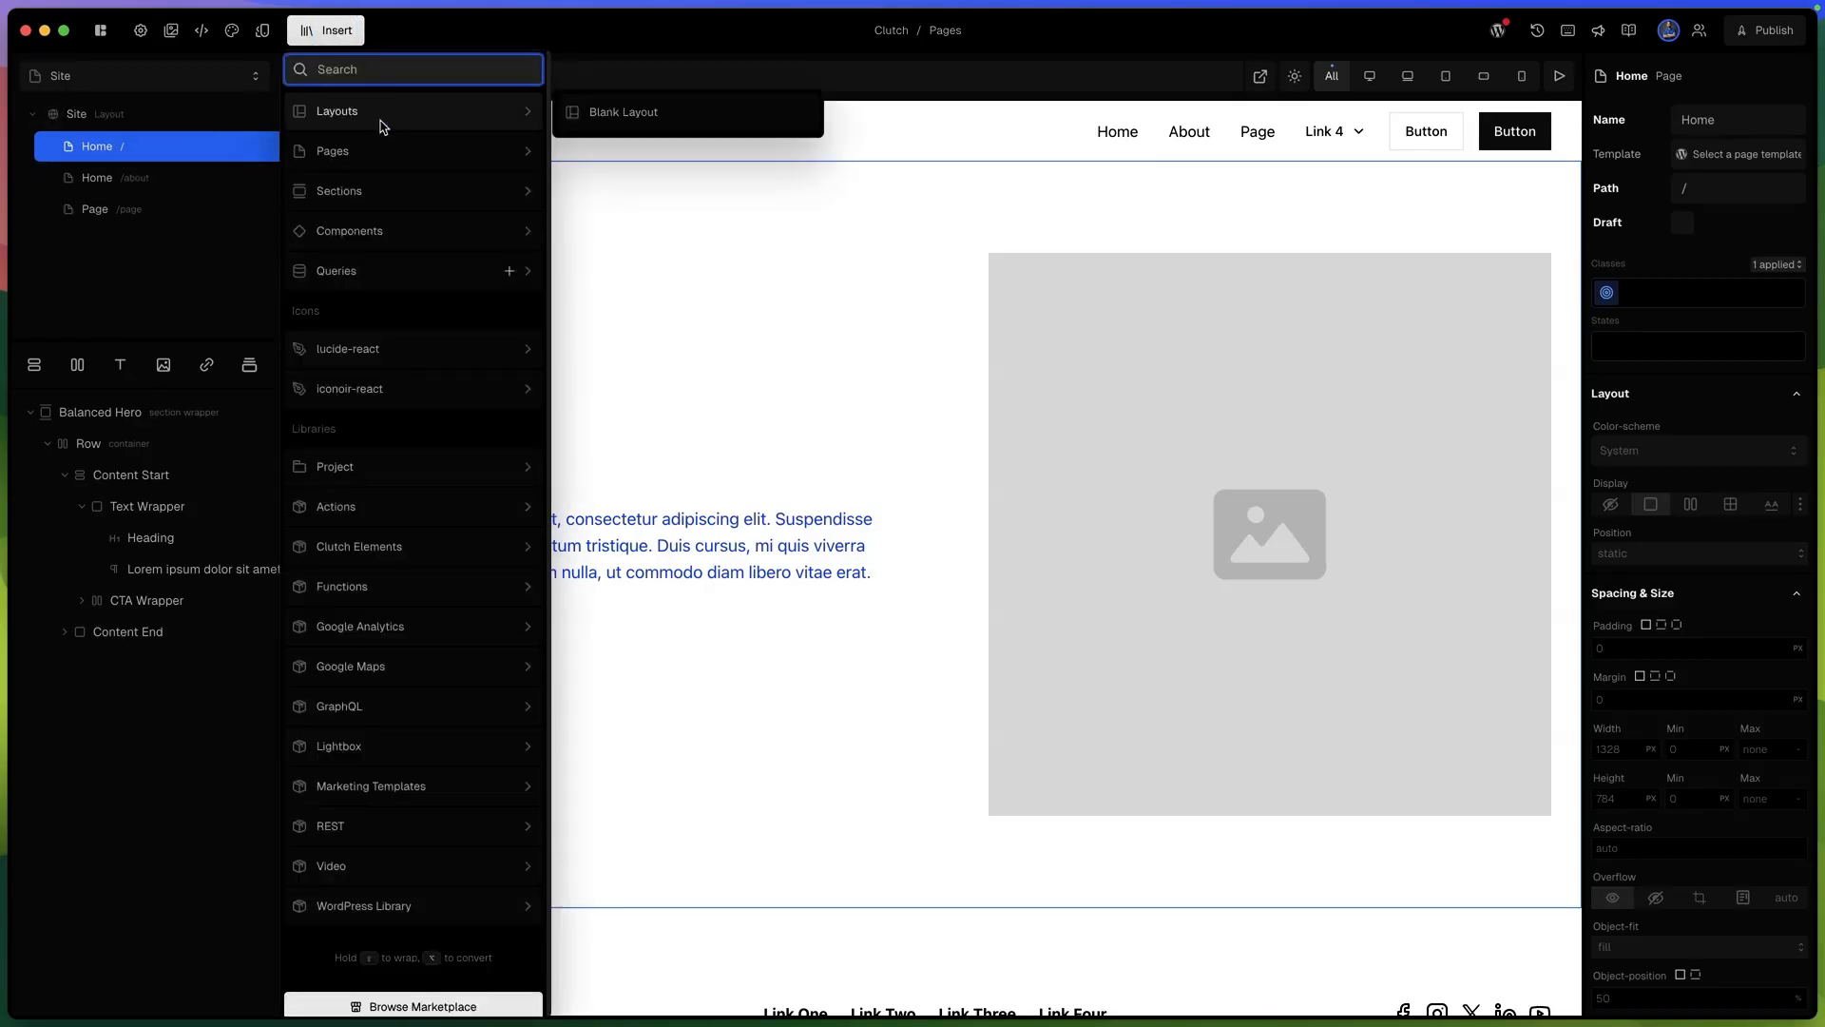
pyautogui.moveTo(412, 152)
pyautogui.moveTo(667, 282)
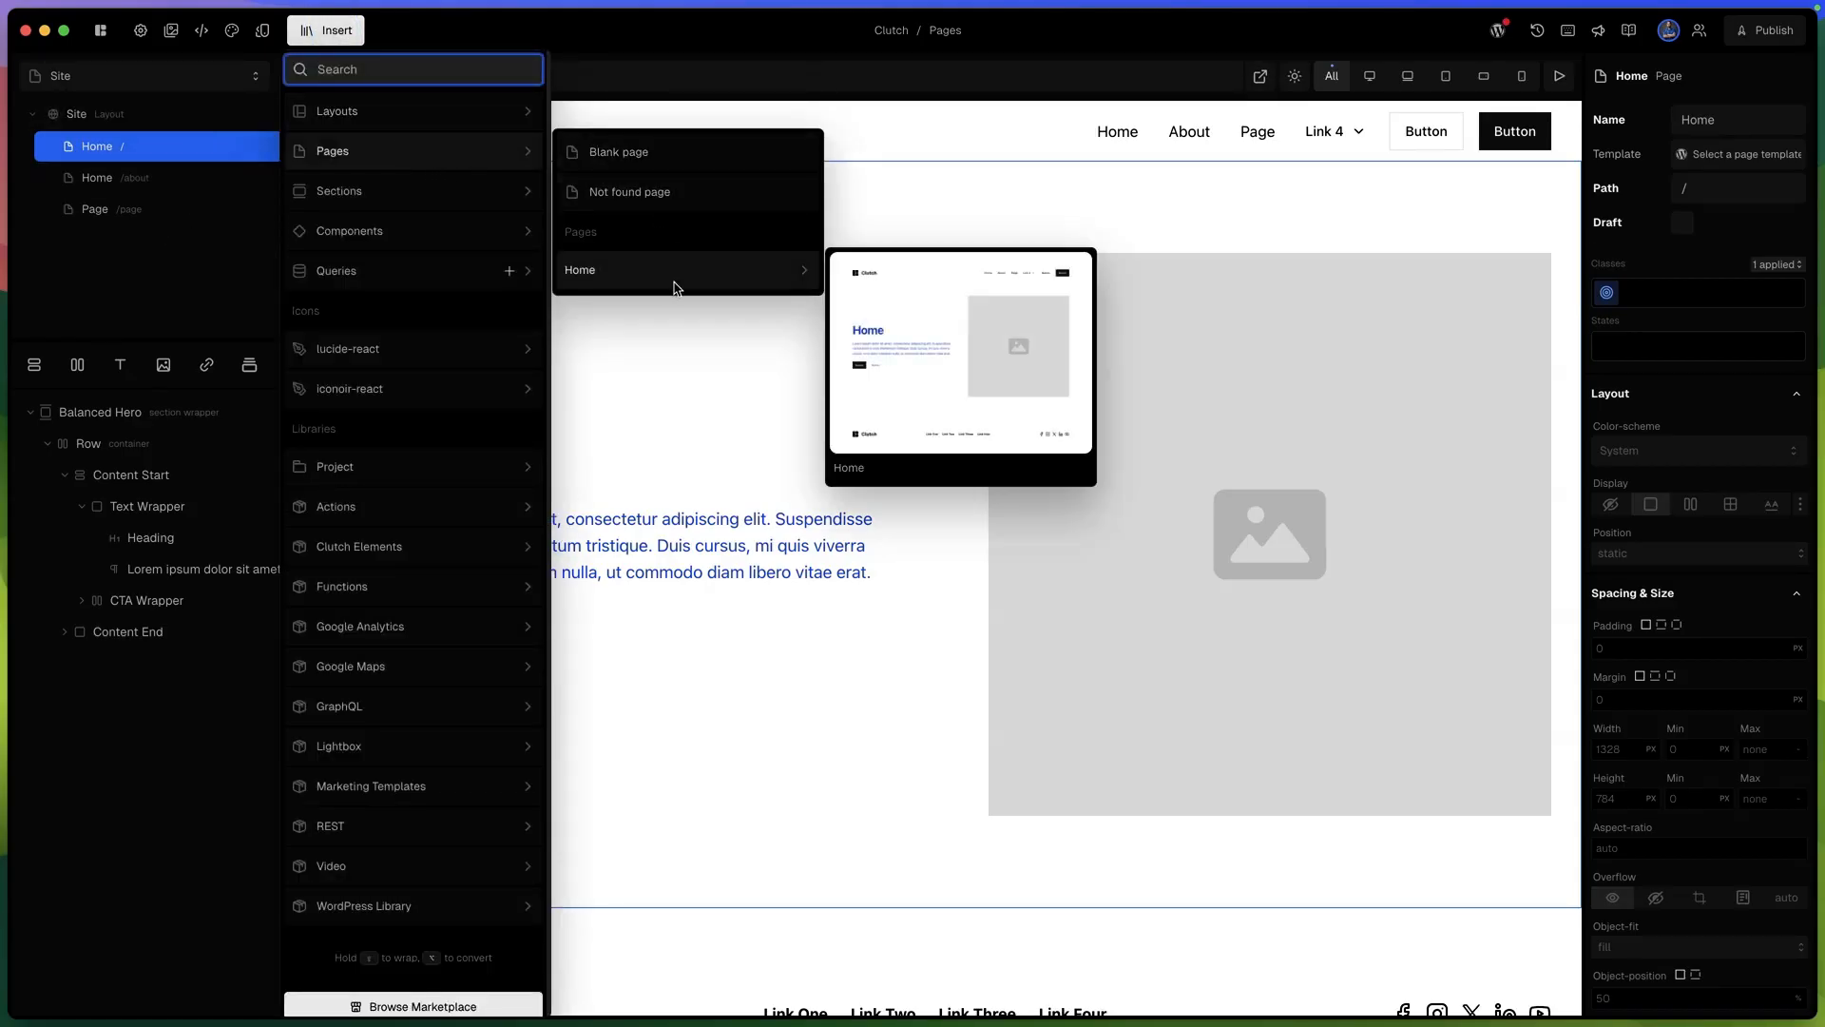
pyautogui.moveTo(667, 282); pyautogui.dragTo(188, 159)
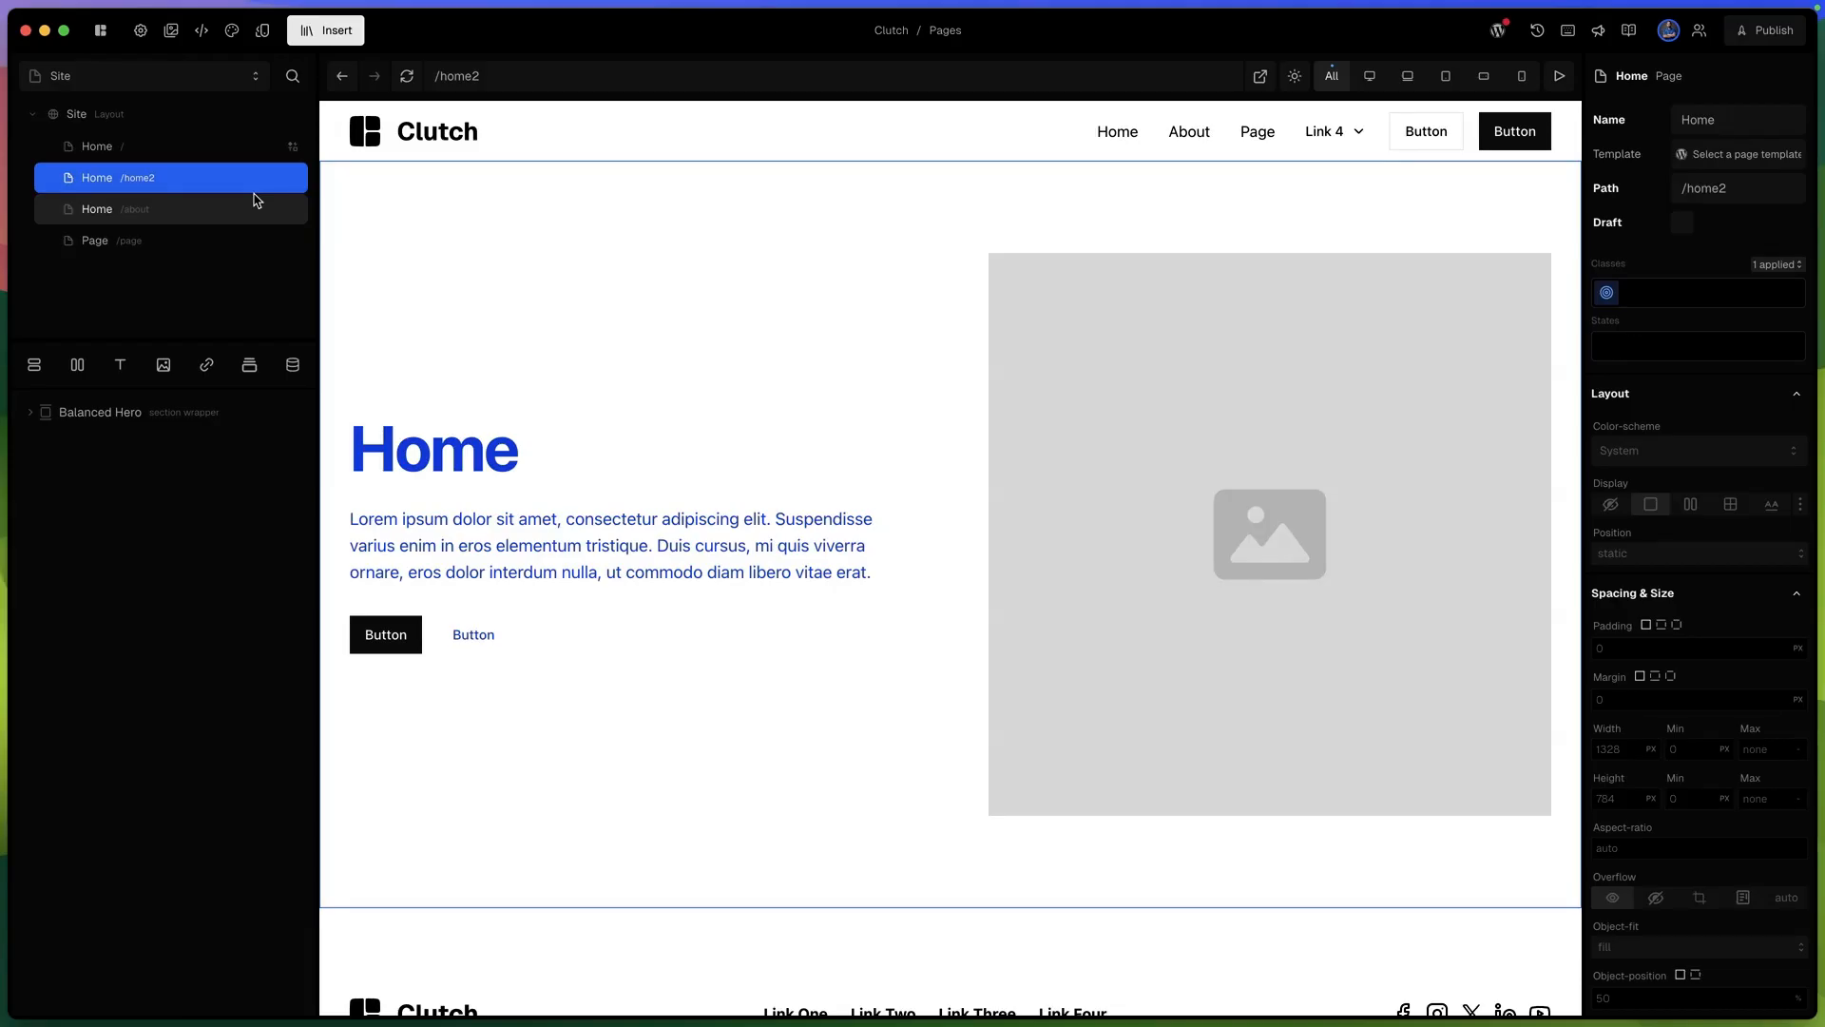
# Look over the publish destinations and mark the /home2 page as a draft.
pyautogui.click(1780, 33)
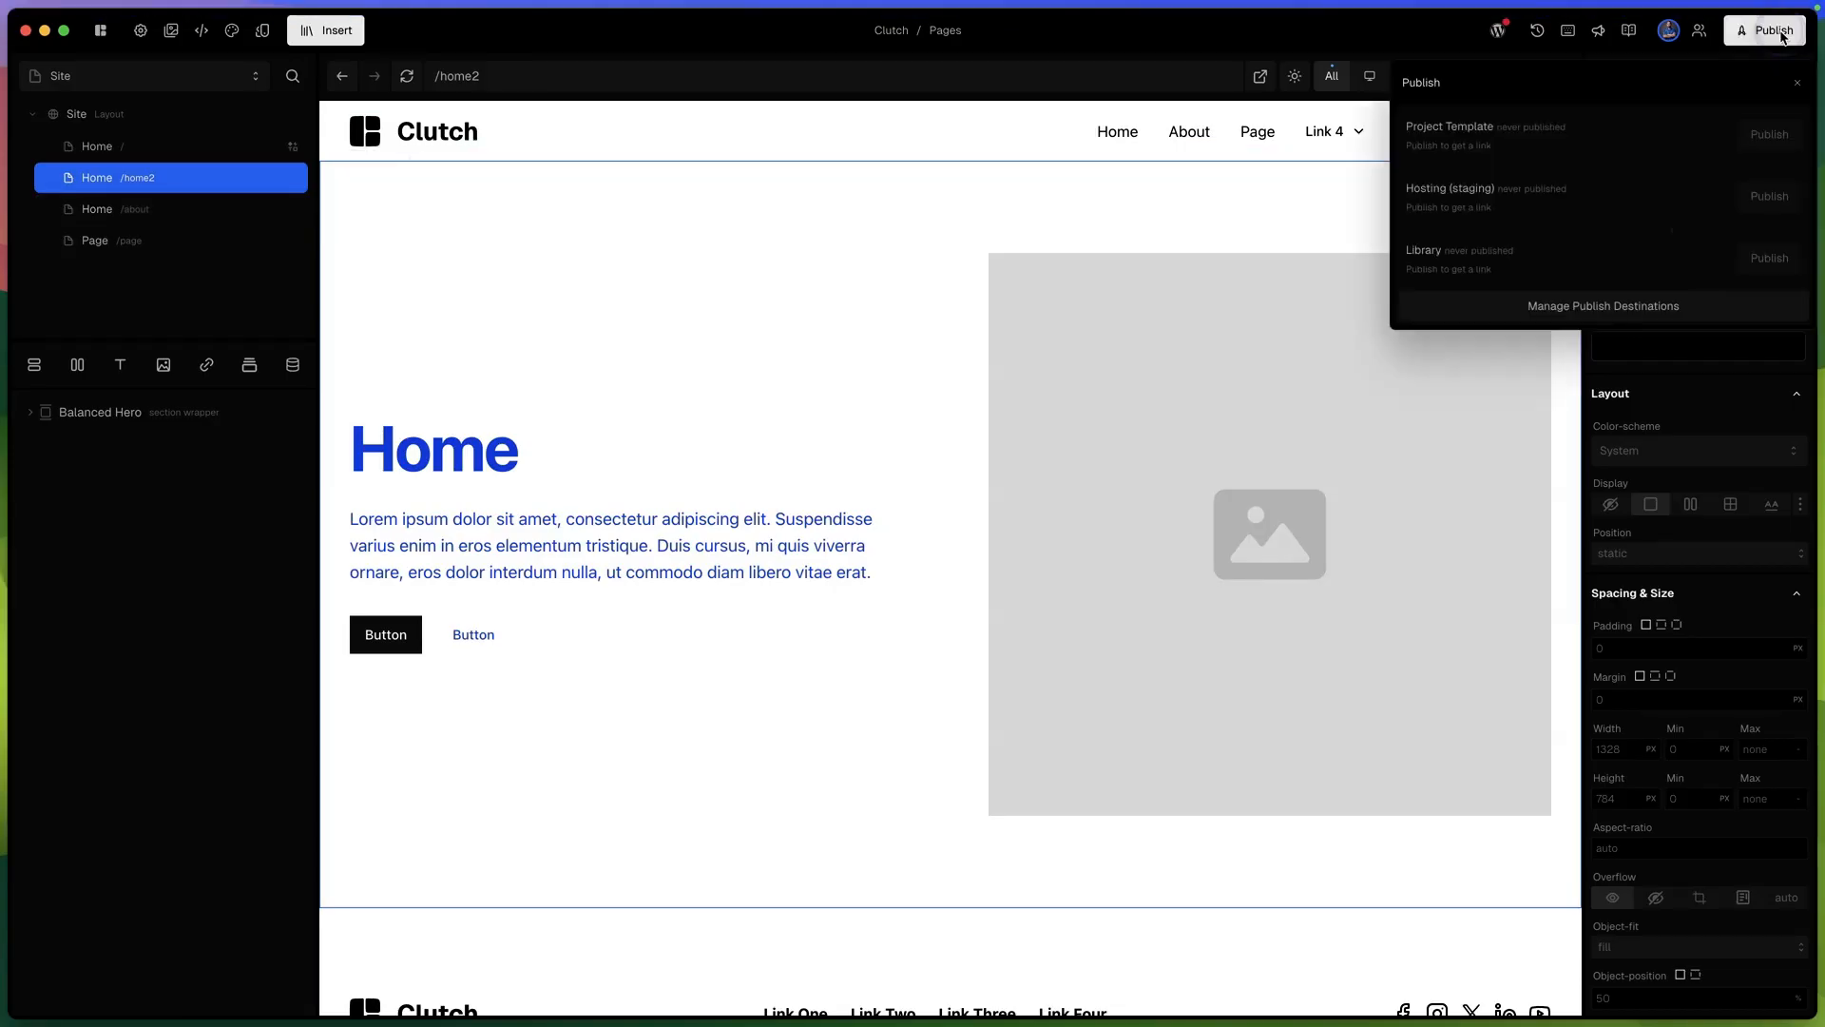
pyautogui.click(907, 194)
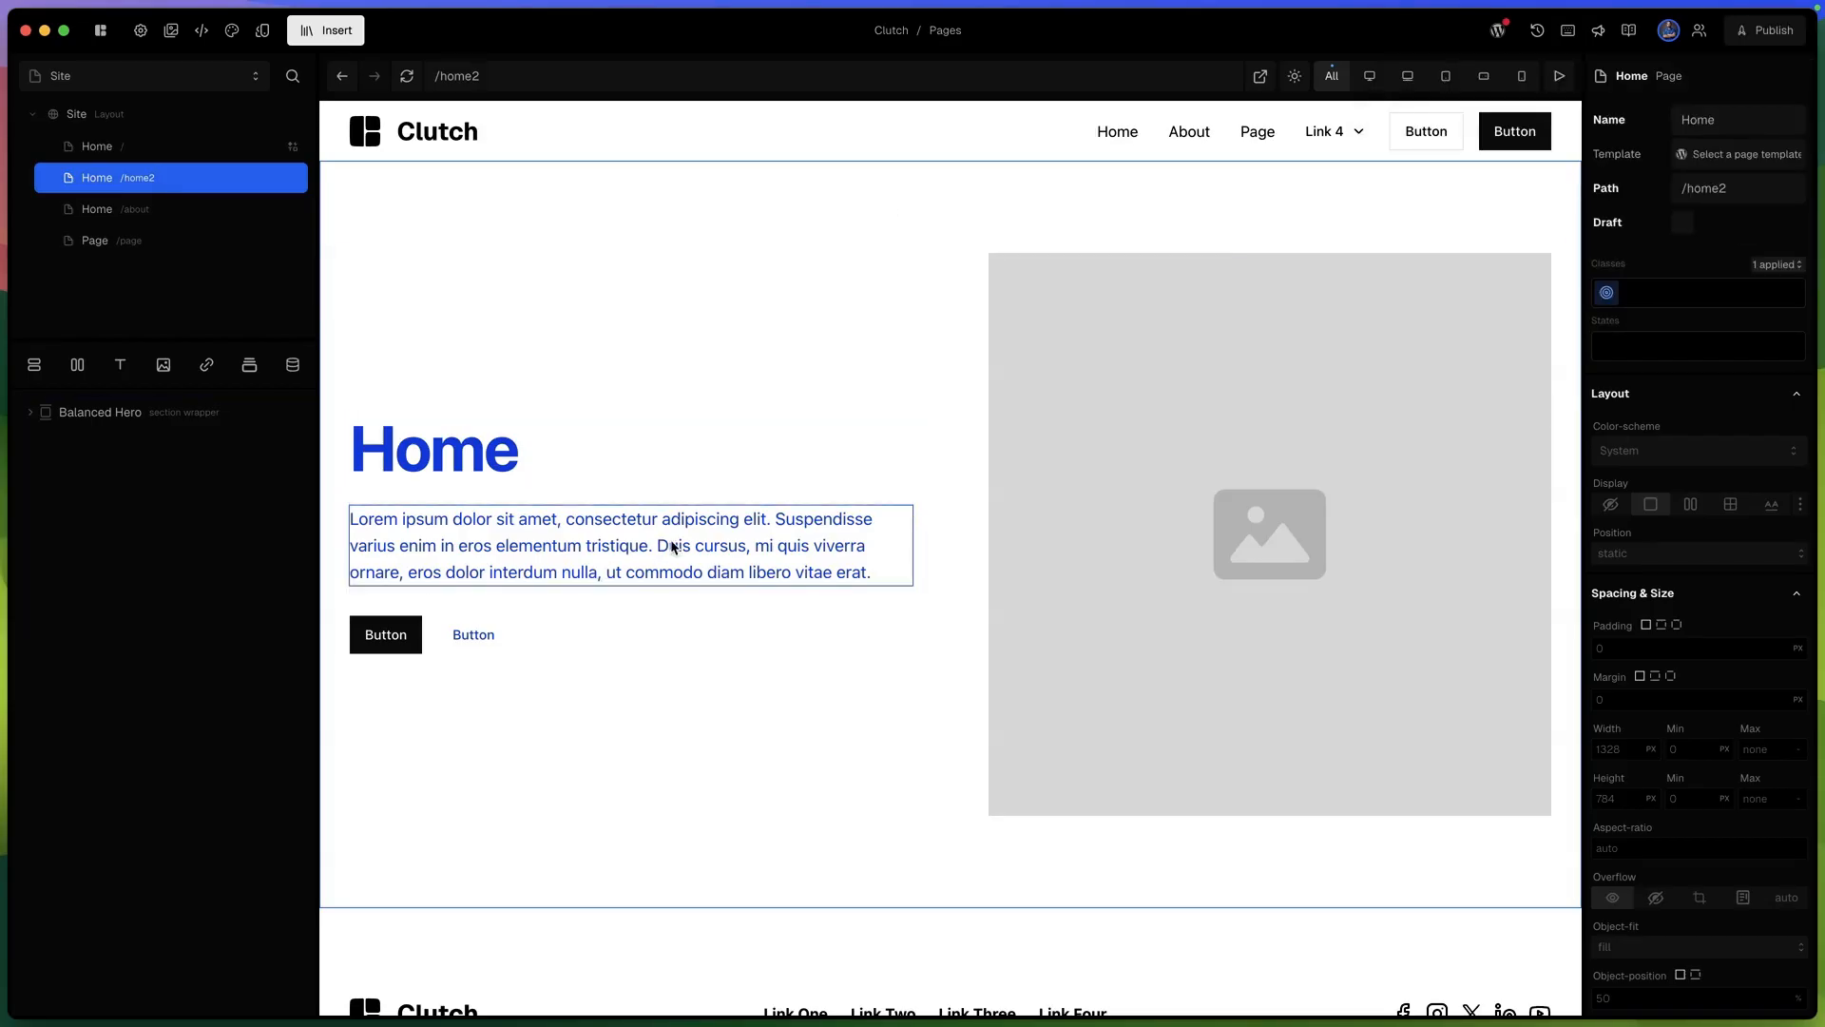
pyautogui.click(1682, 225)
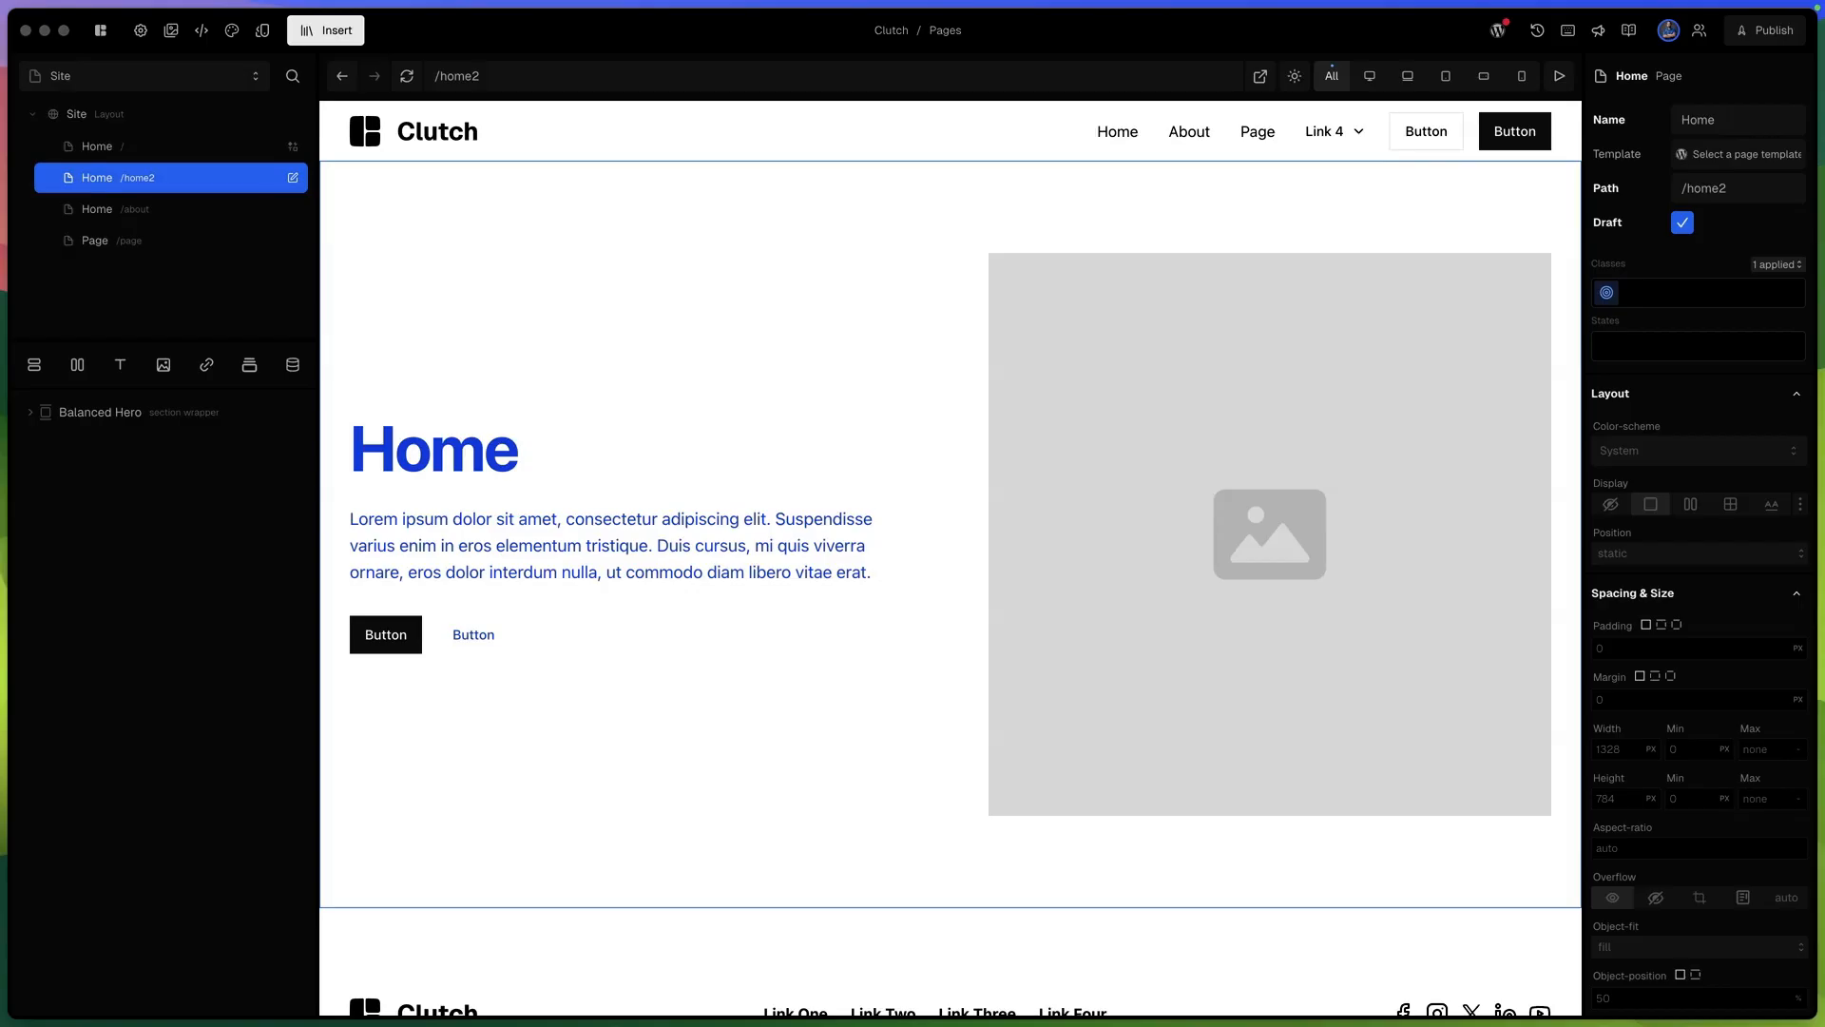
pyautogui.click(143, 255)
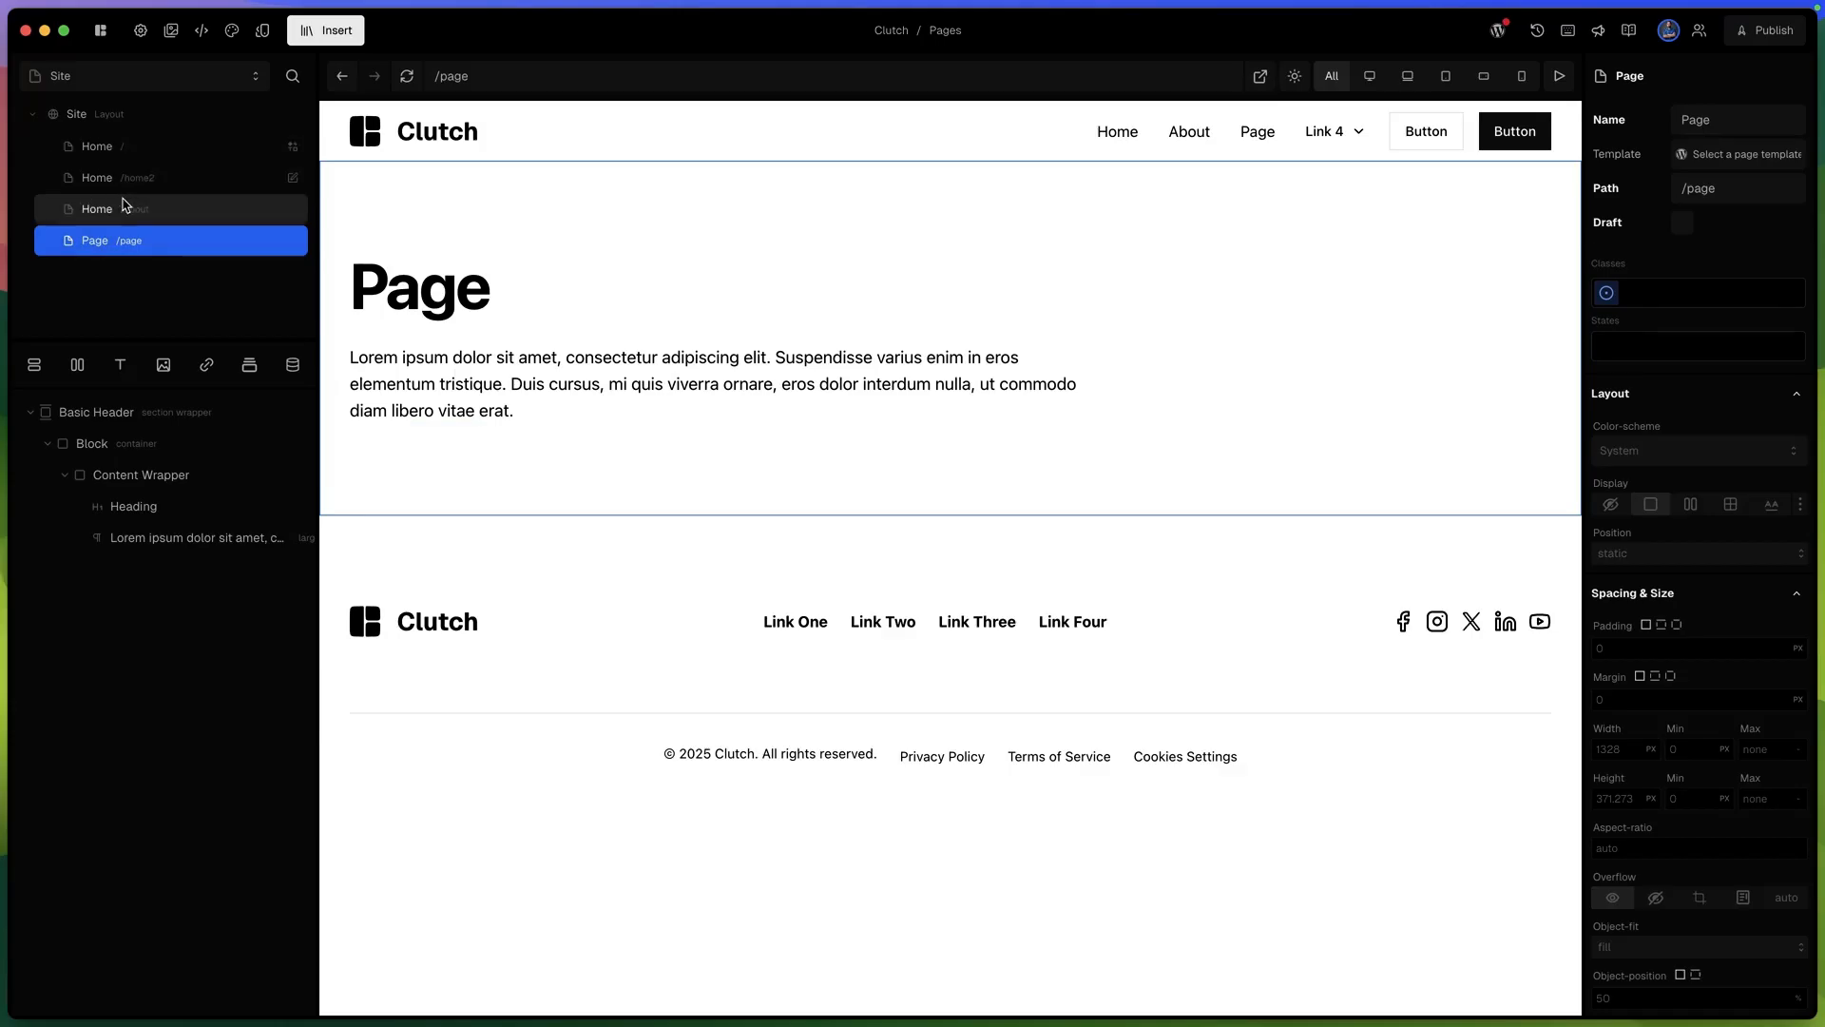
# Change the path of the /page page to the dynamic route /people/[id].
pyautogui.click(1724, 198)
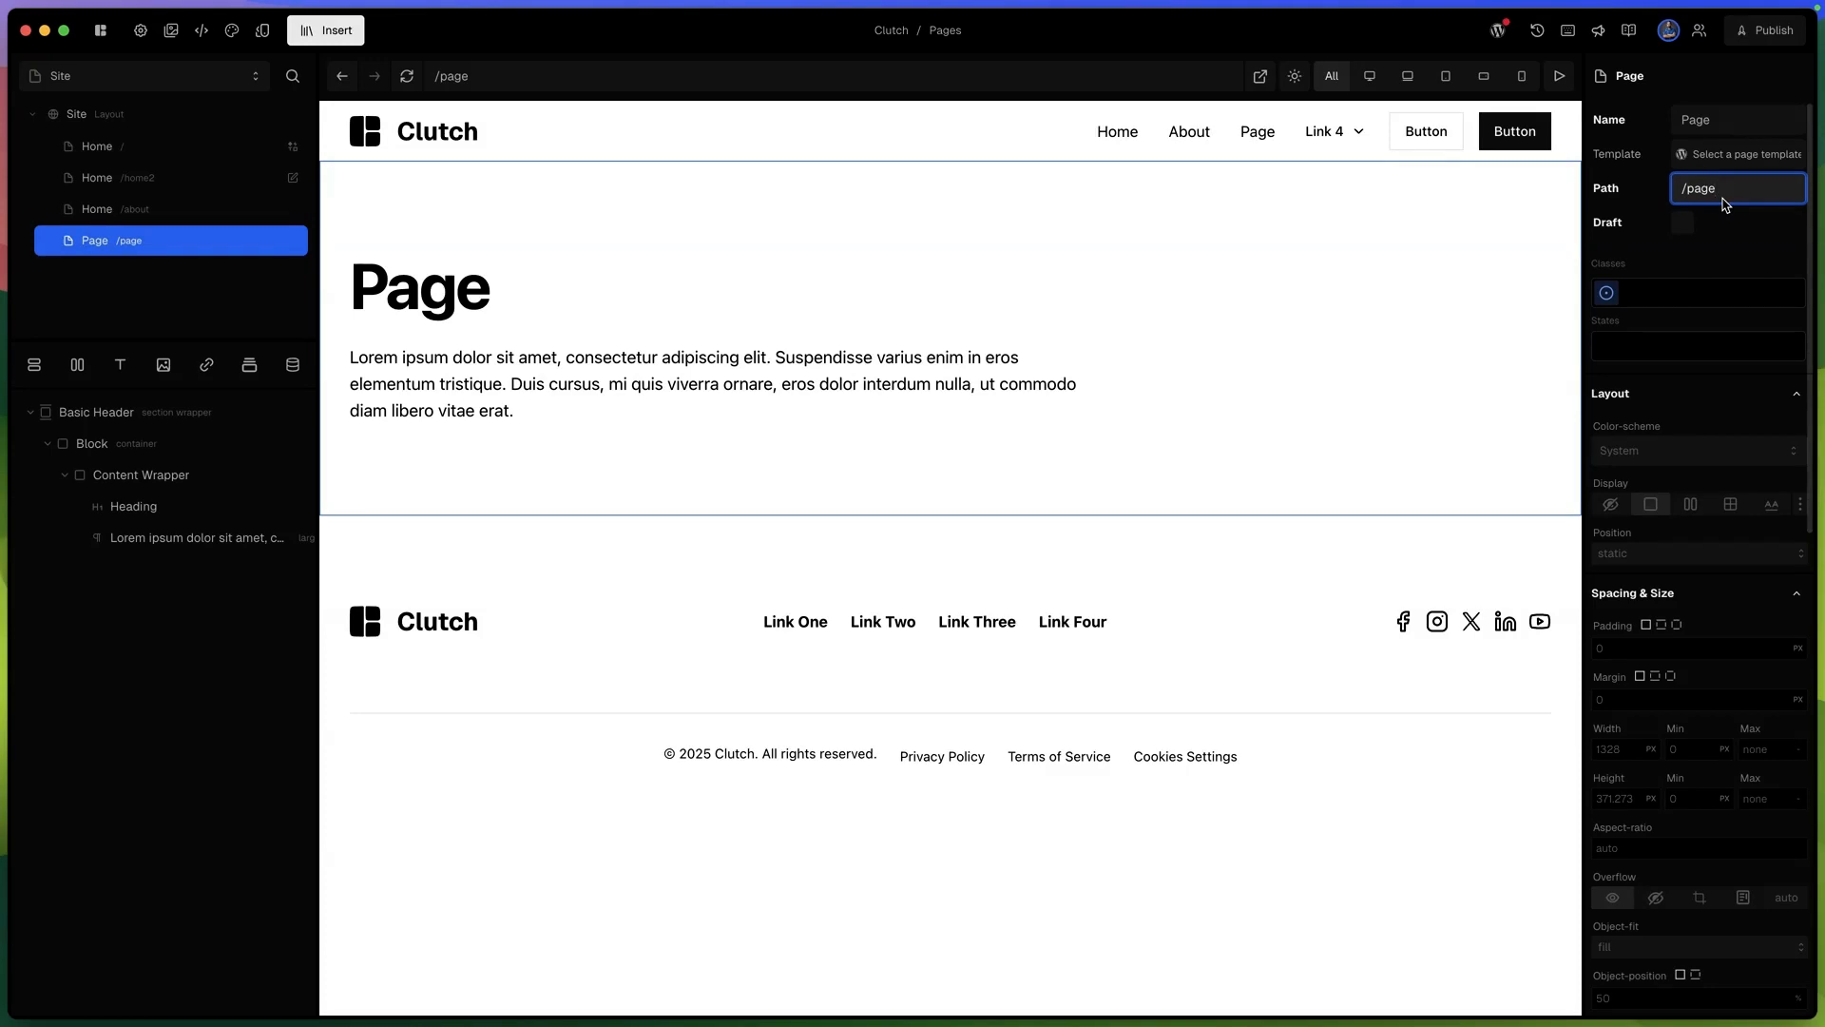
pyautogui.press('BackSpace')
pyautogui.press('BackSpace')
pyautogui.press('BackSpace')
pyautogui.press('BackSpace')
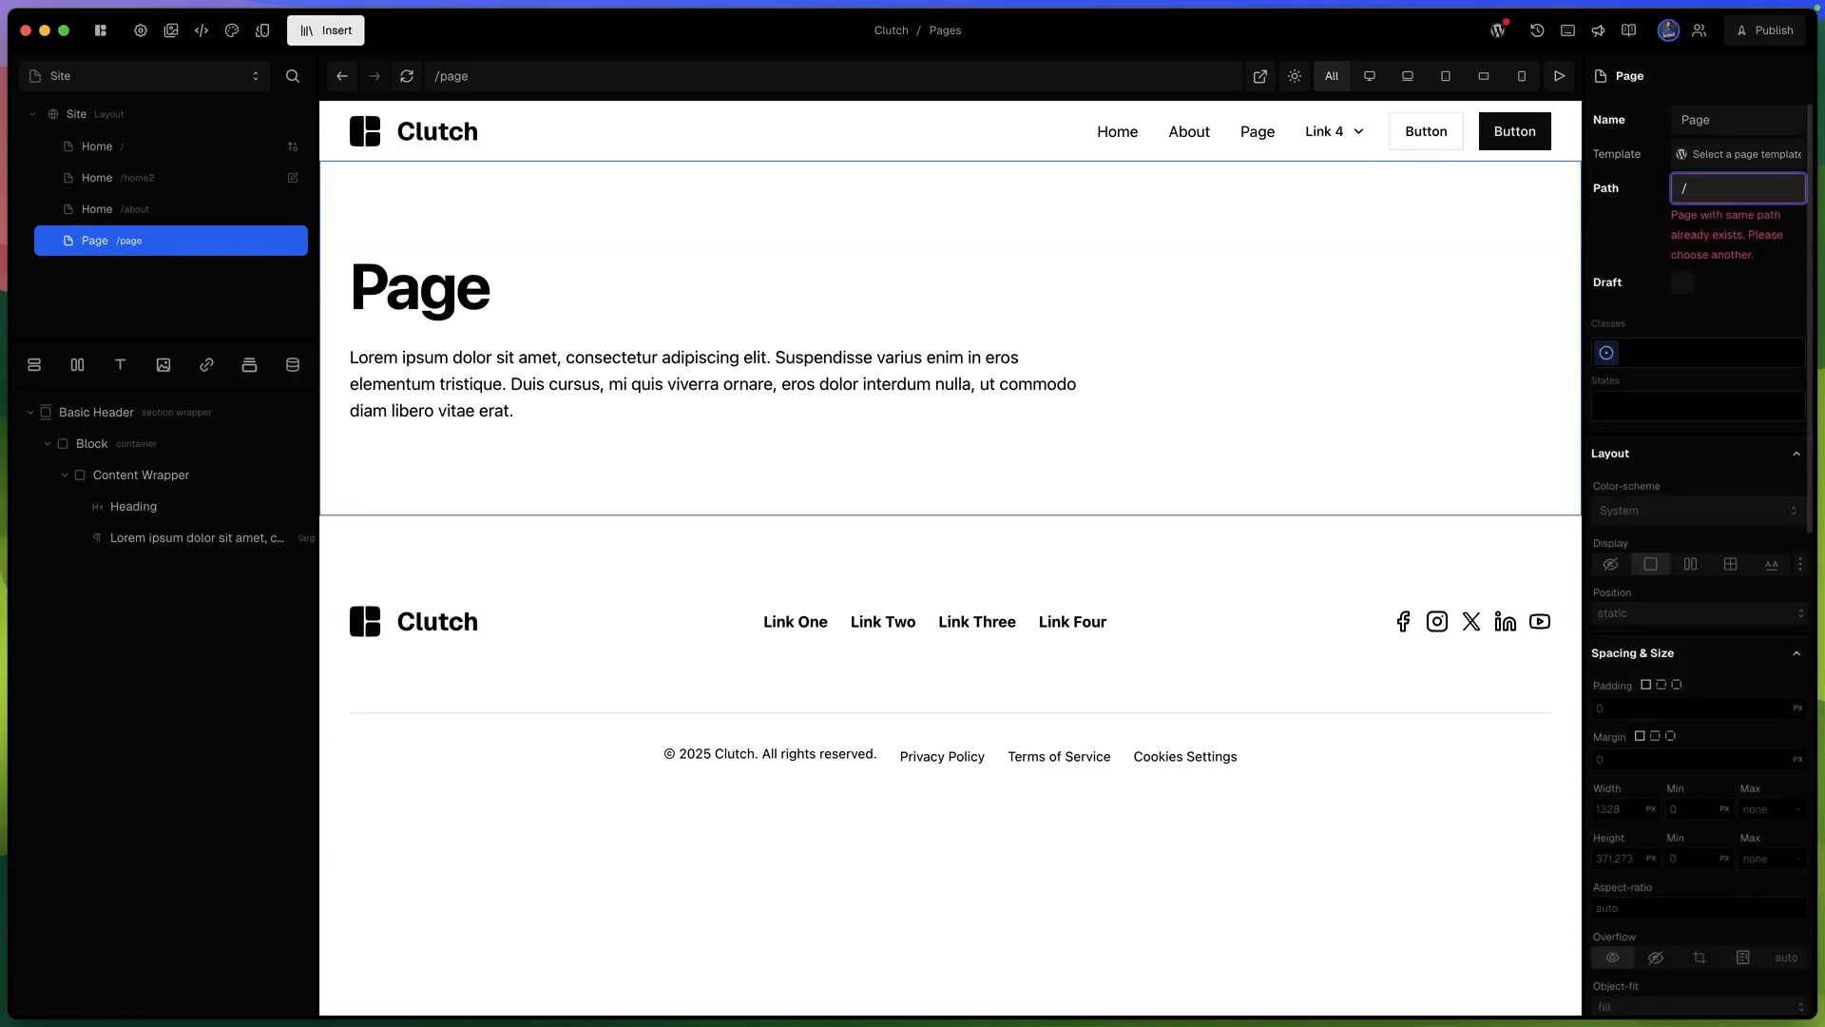
pyautogui.write('people/[id')
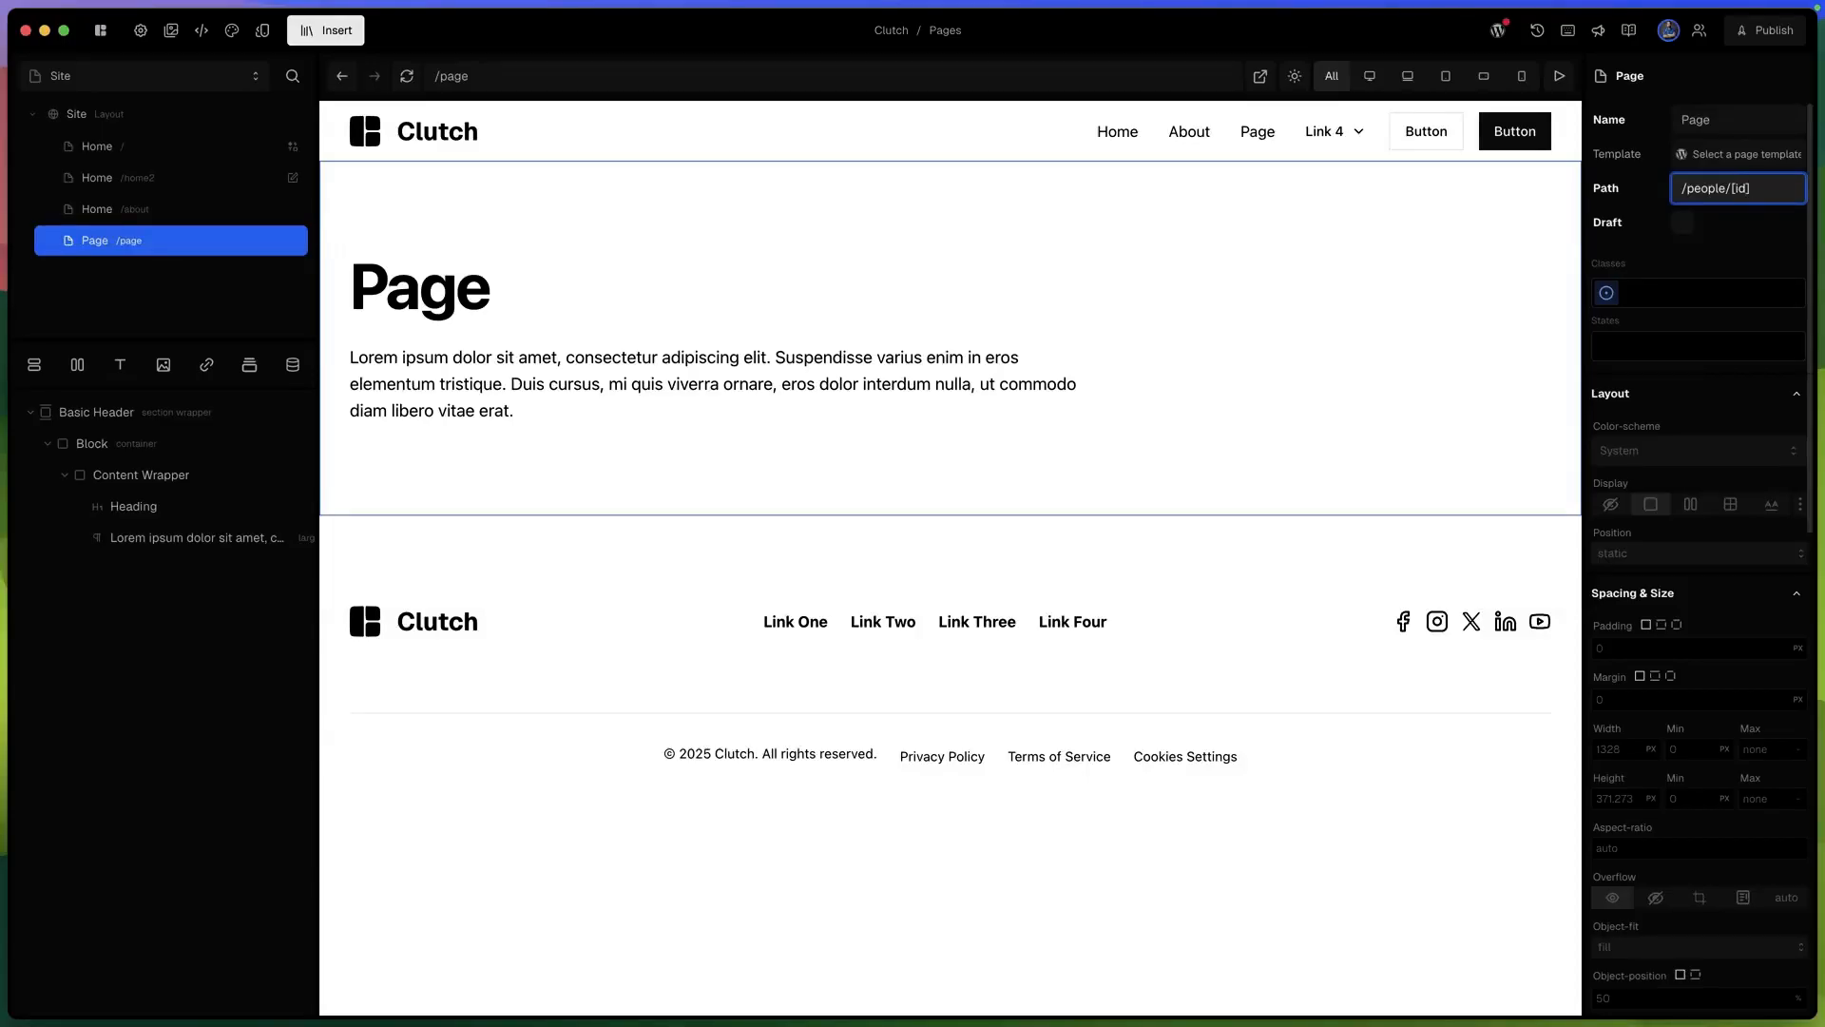
pyautogui.press('Tab')
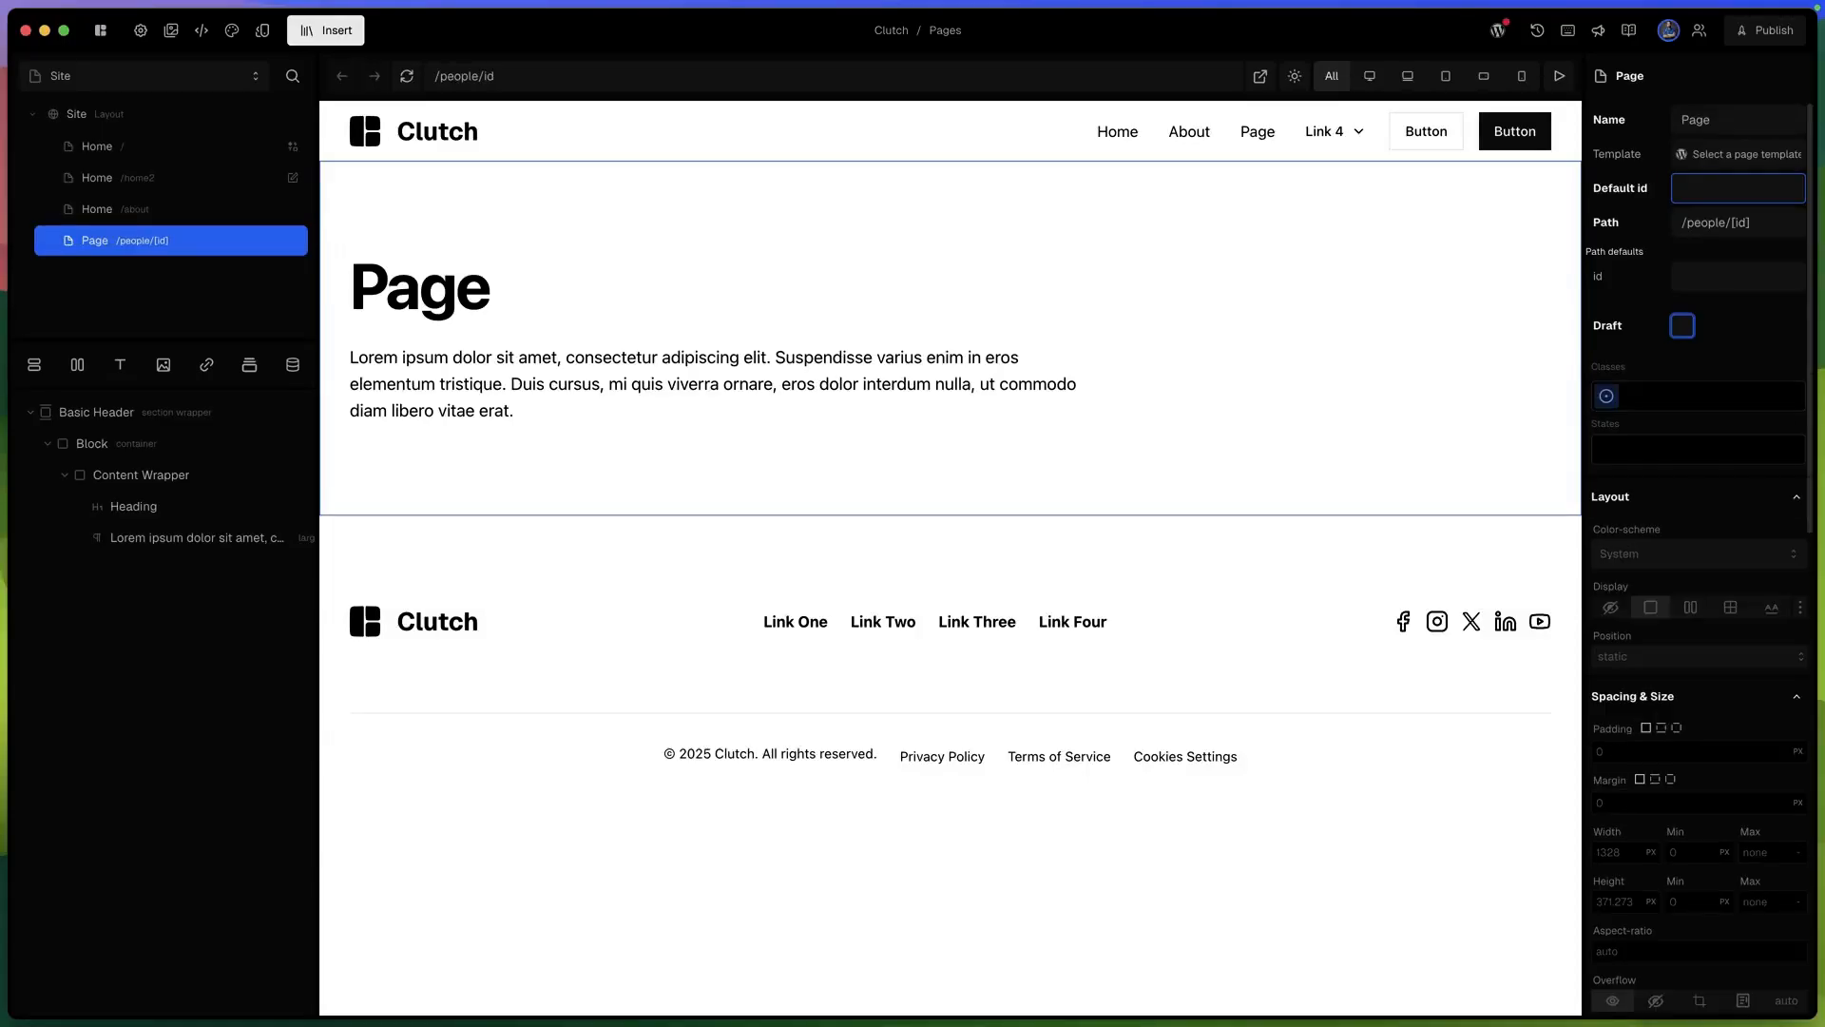
# Set the default id of the /people/[id] page to 1 and reselect the page.
pyautogui.click(1713, 185)
pyautogui.write('1')
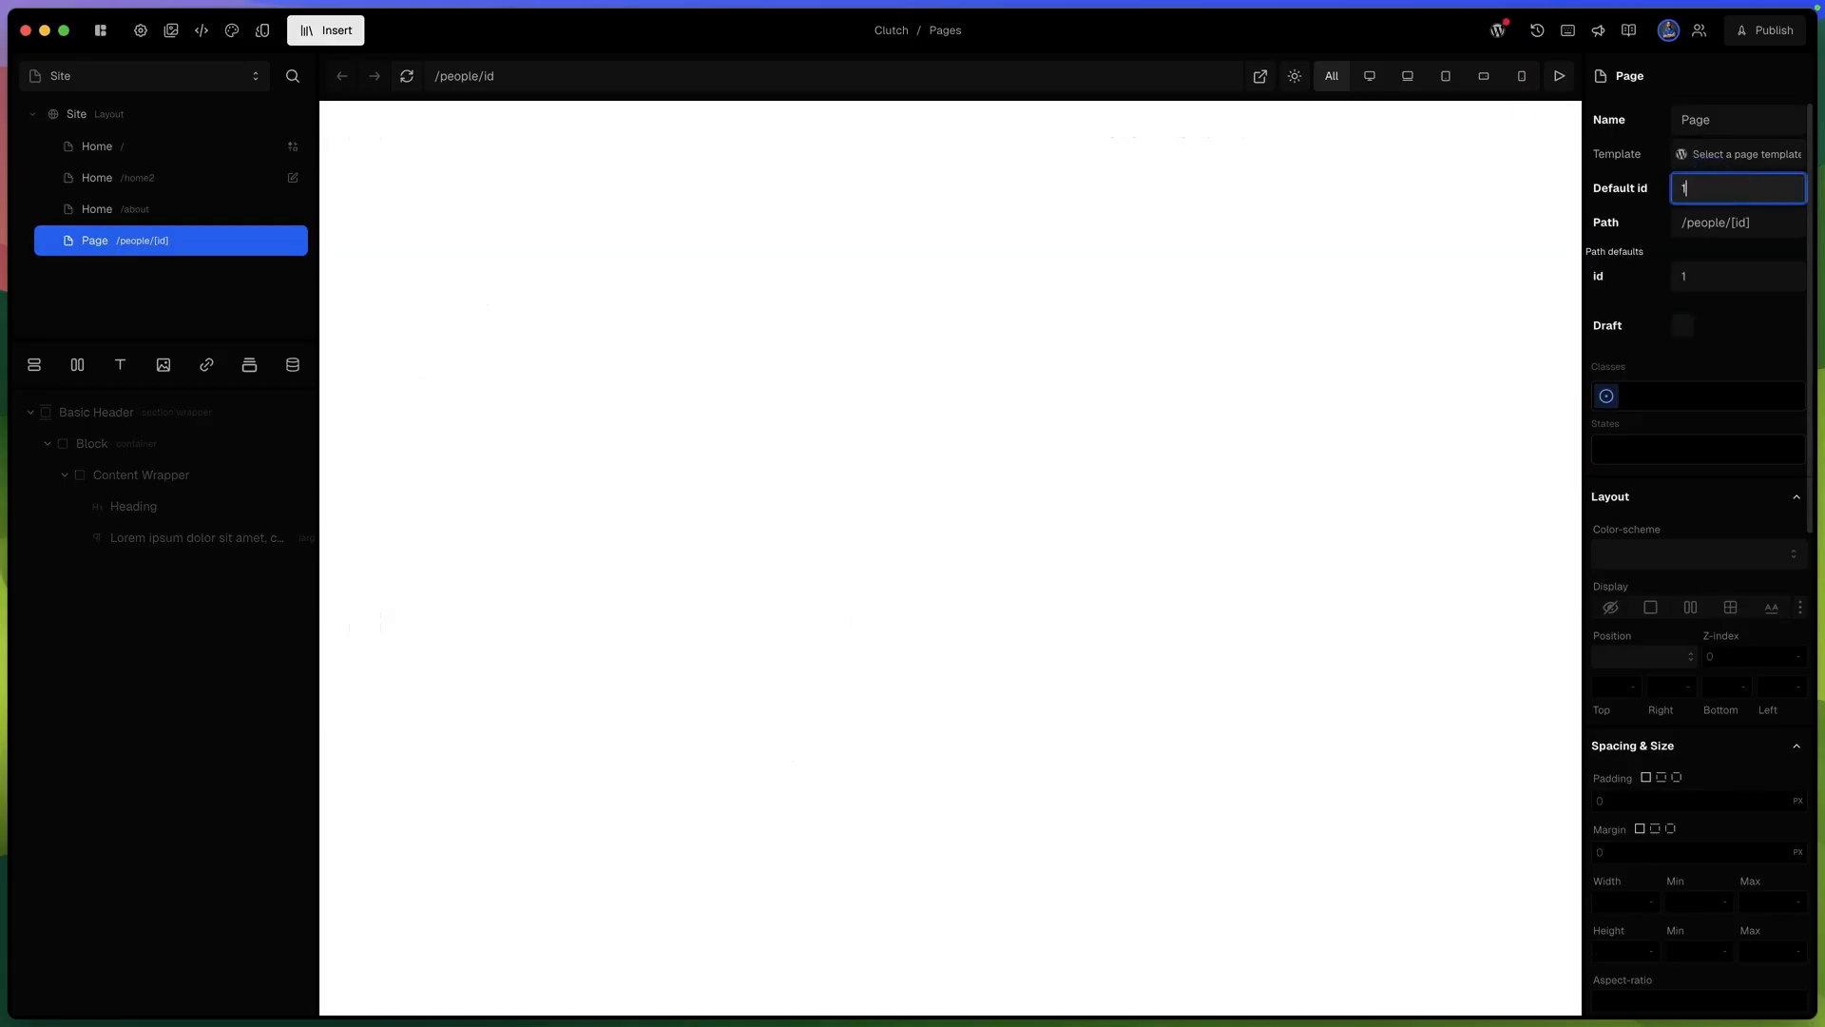
pyautogui.click(1275, 305)
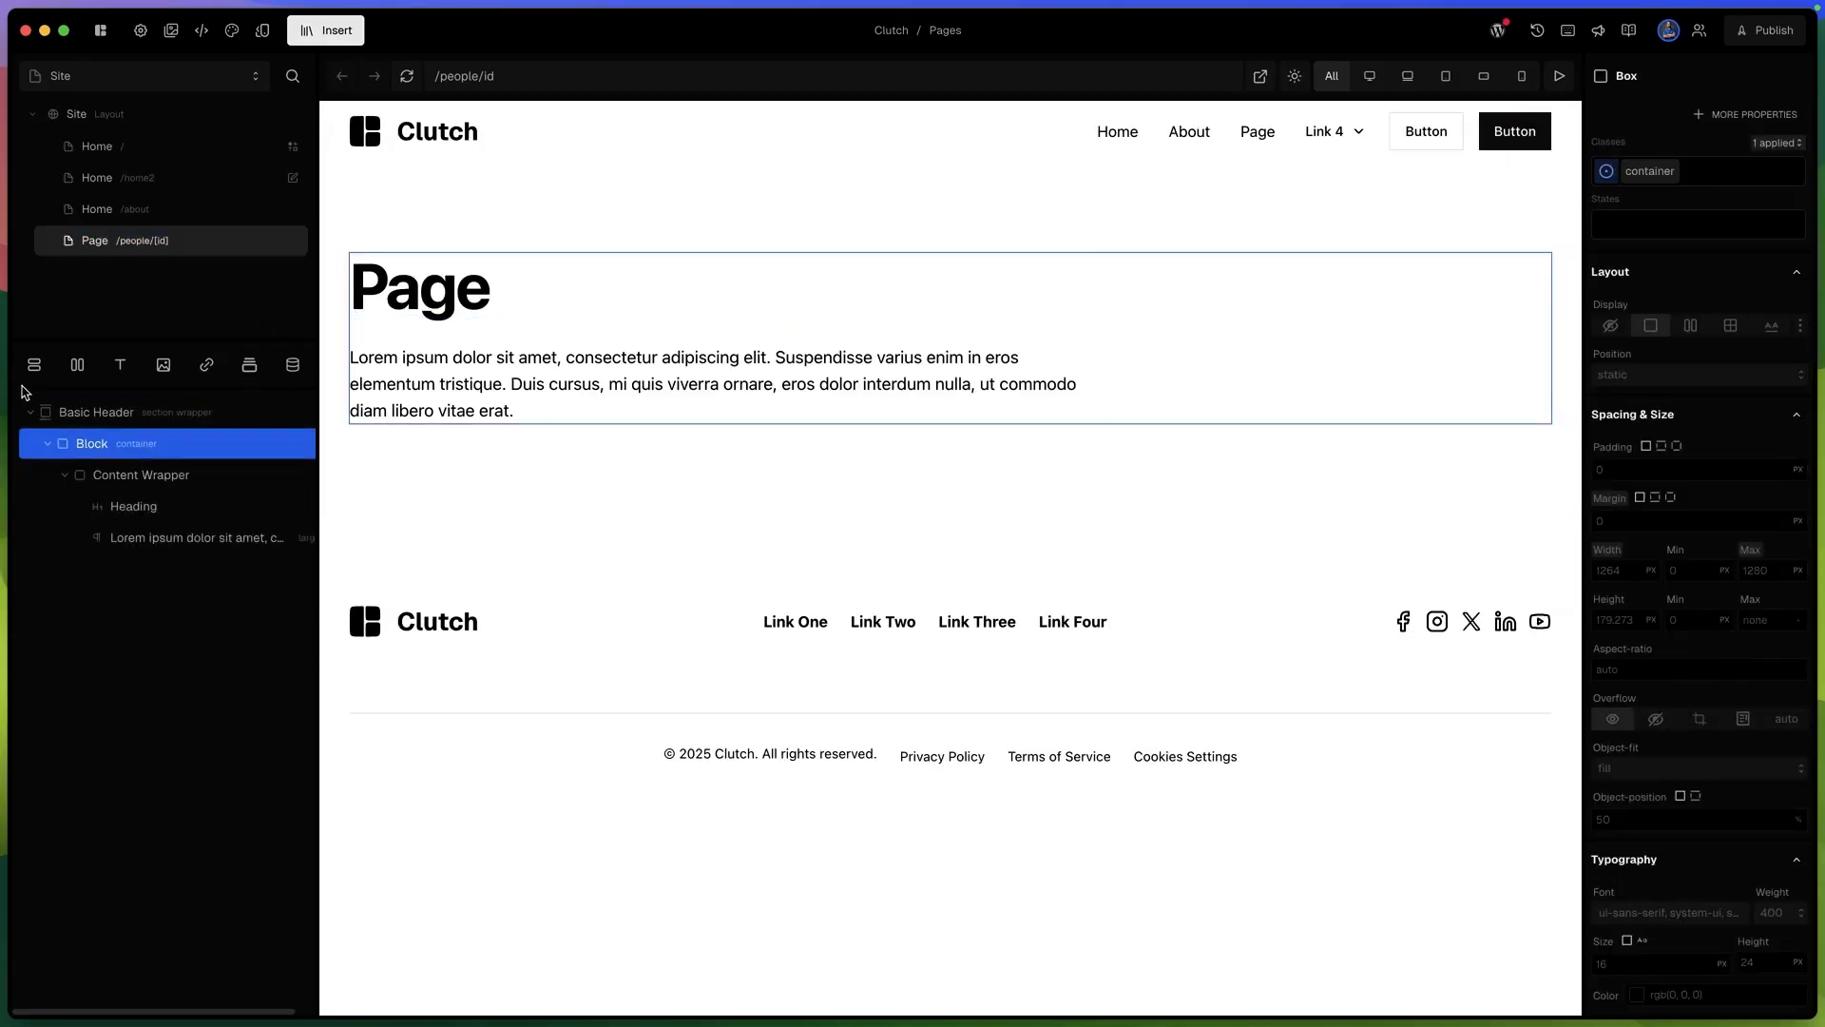
pyautogui.click(174, 249)
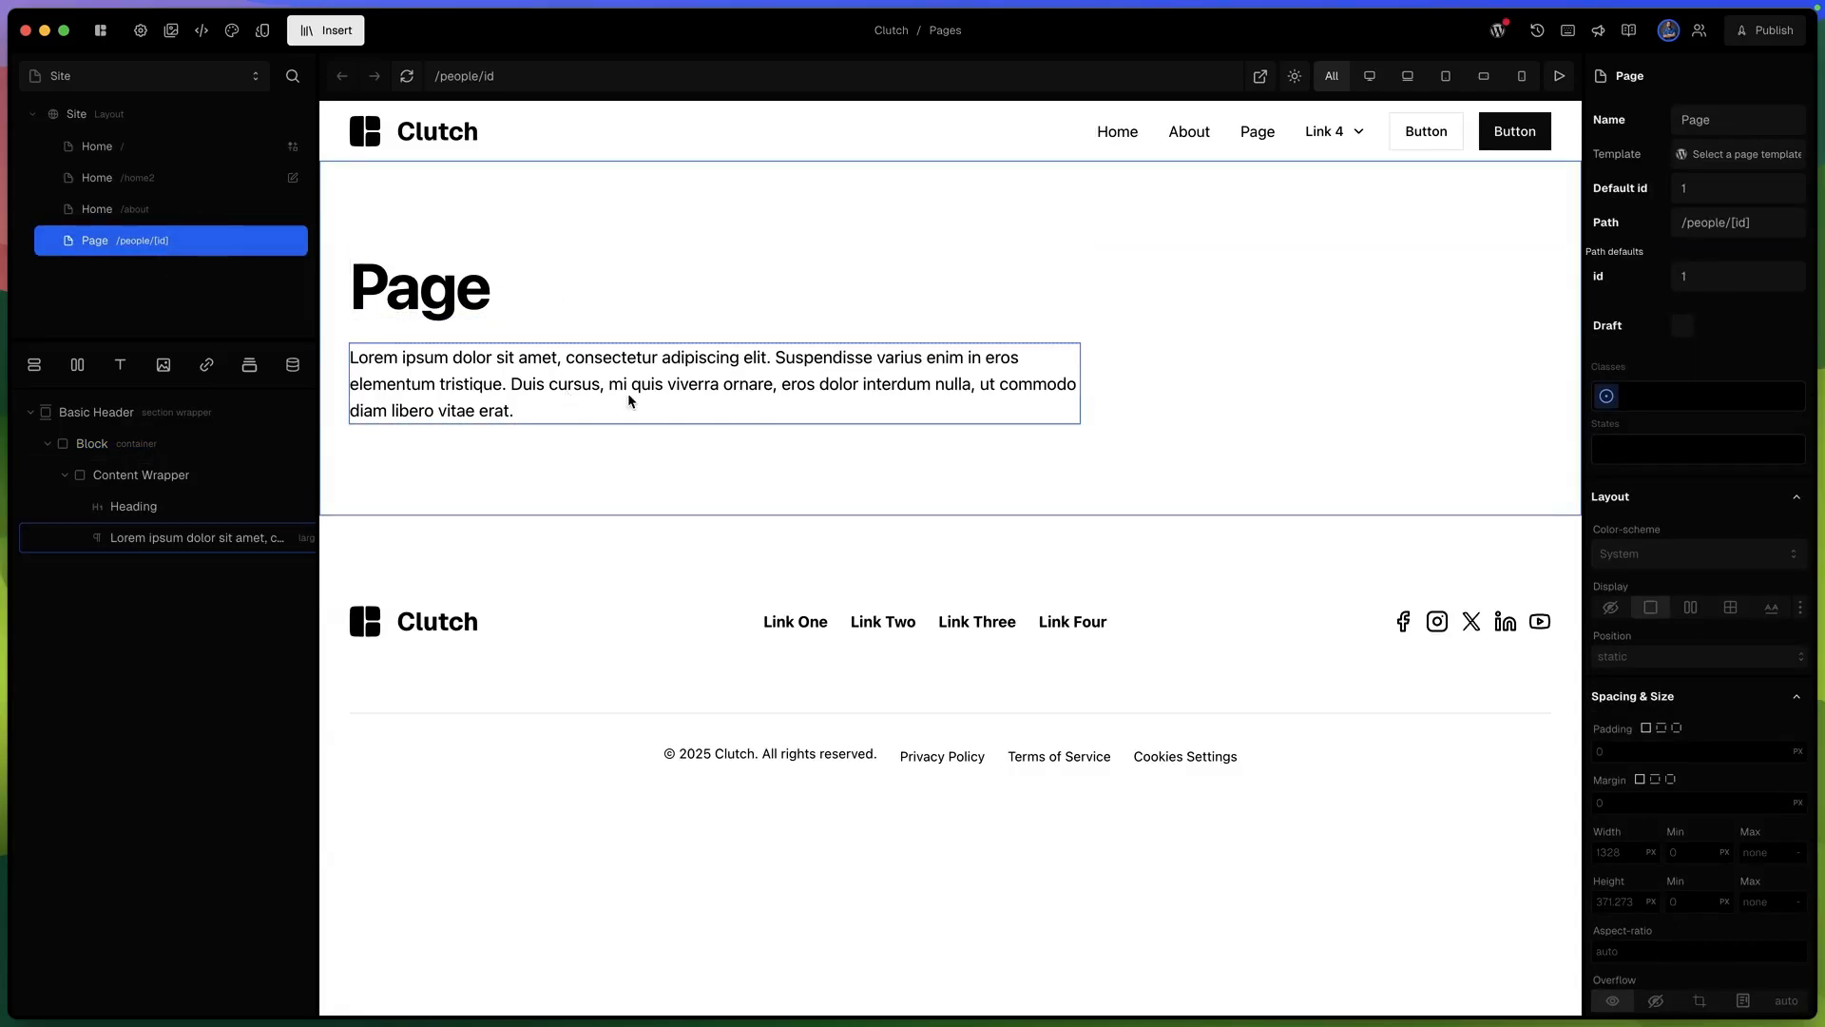
# Add a Data component after the Basic Header section on the /people/[id] page and expand it.
pyautogui.press('super+Tab')
pyautogui.press('Tab')
pyautogui.press('Tab')
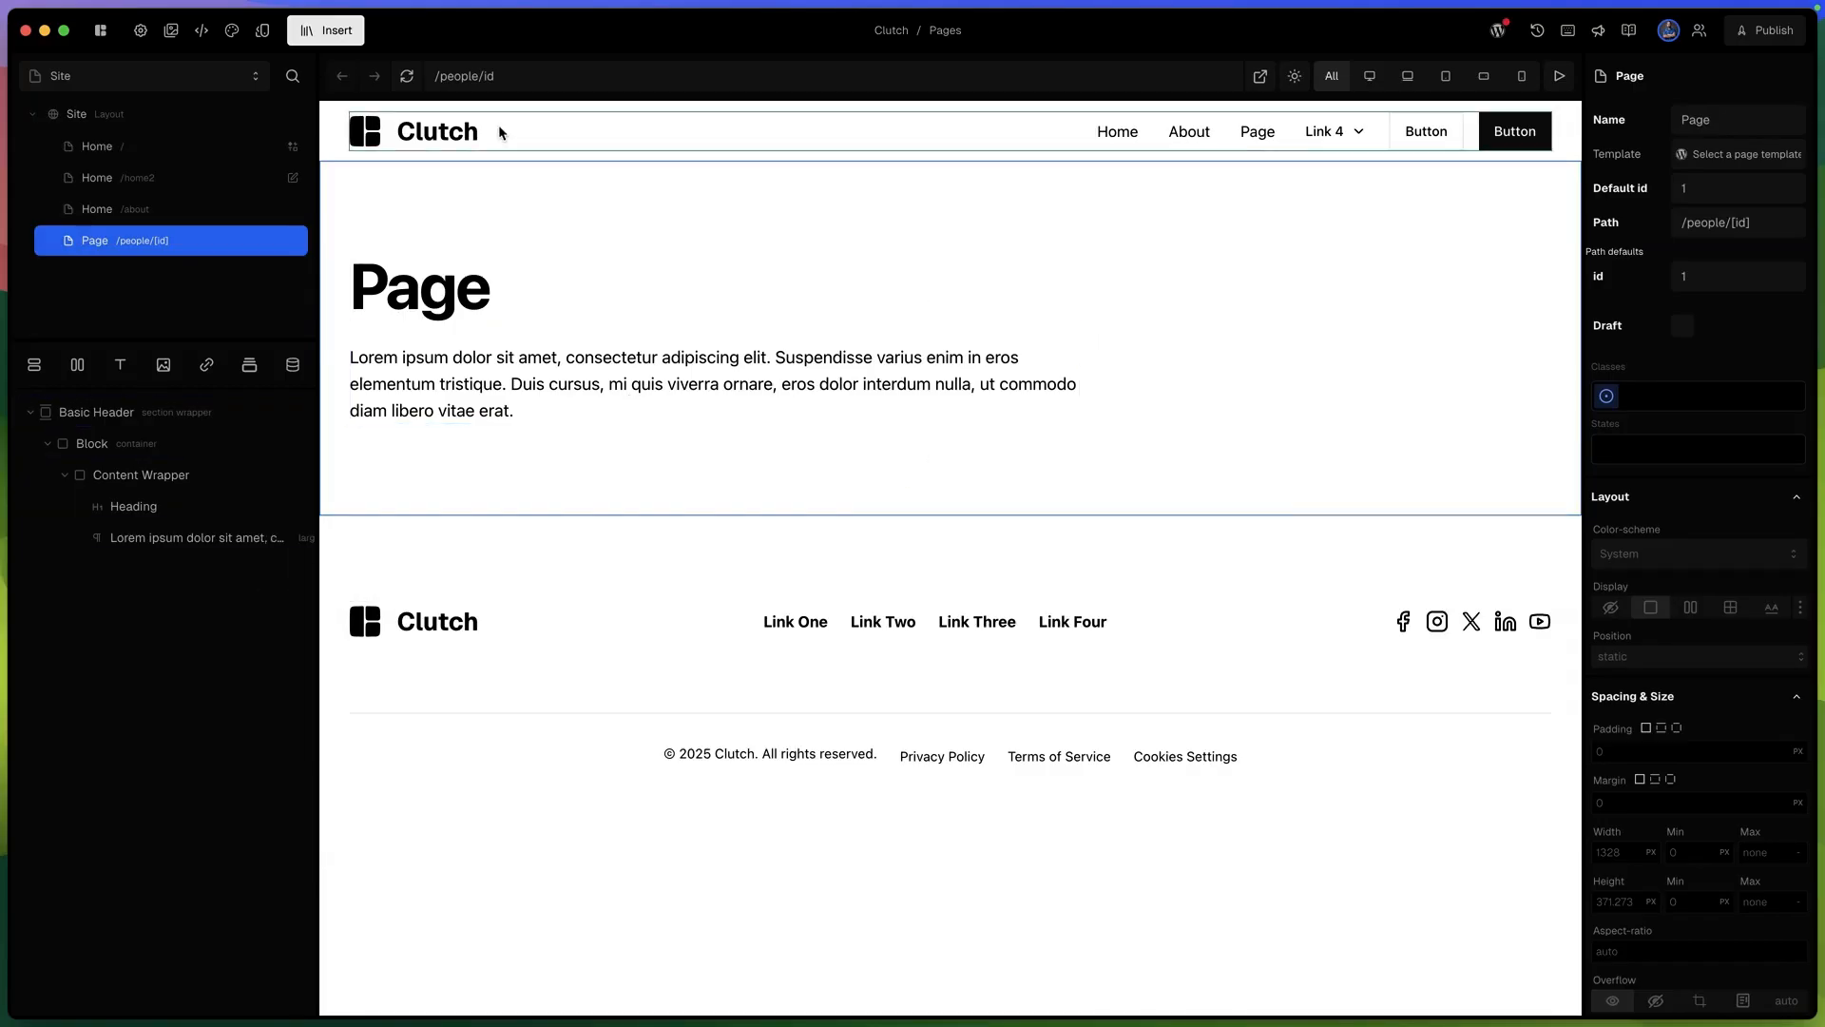
pyautogui.click(295, 369)
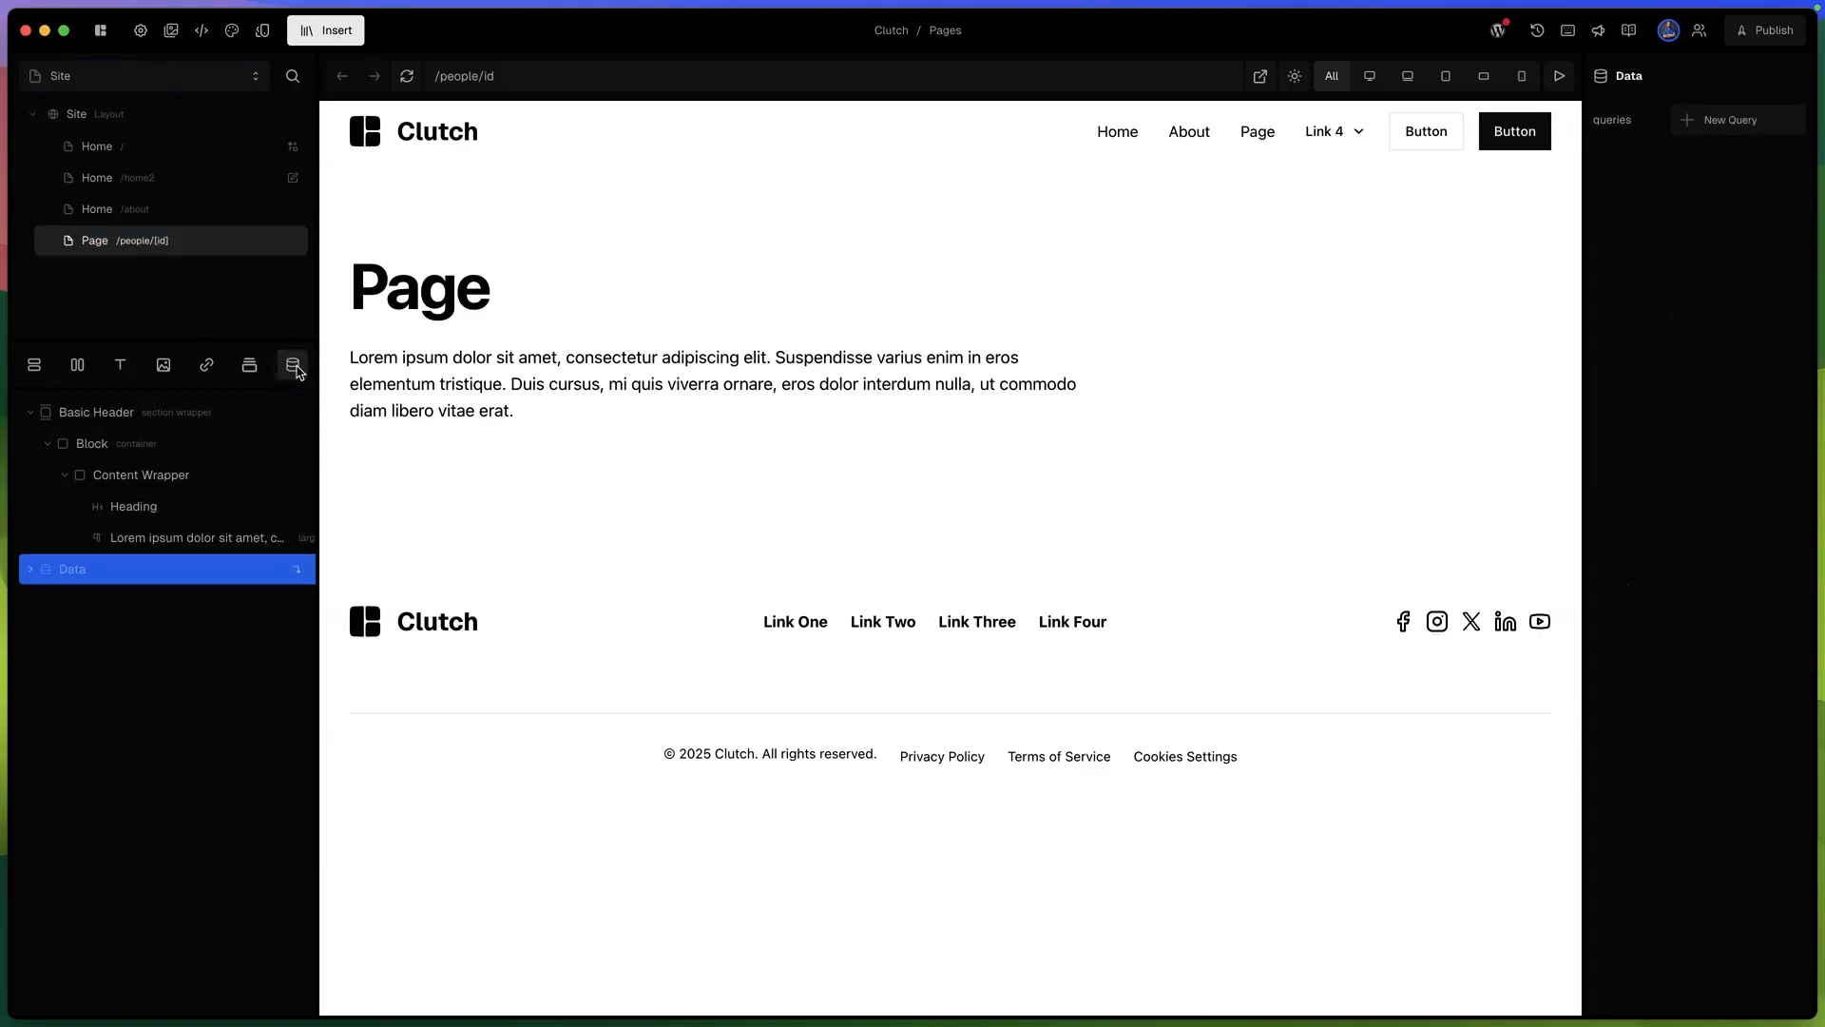
pyautogui.click(31, 569)
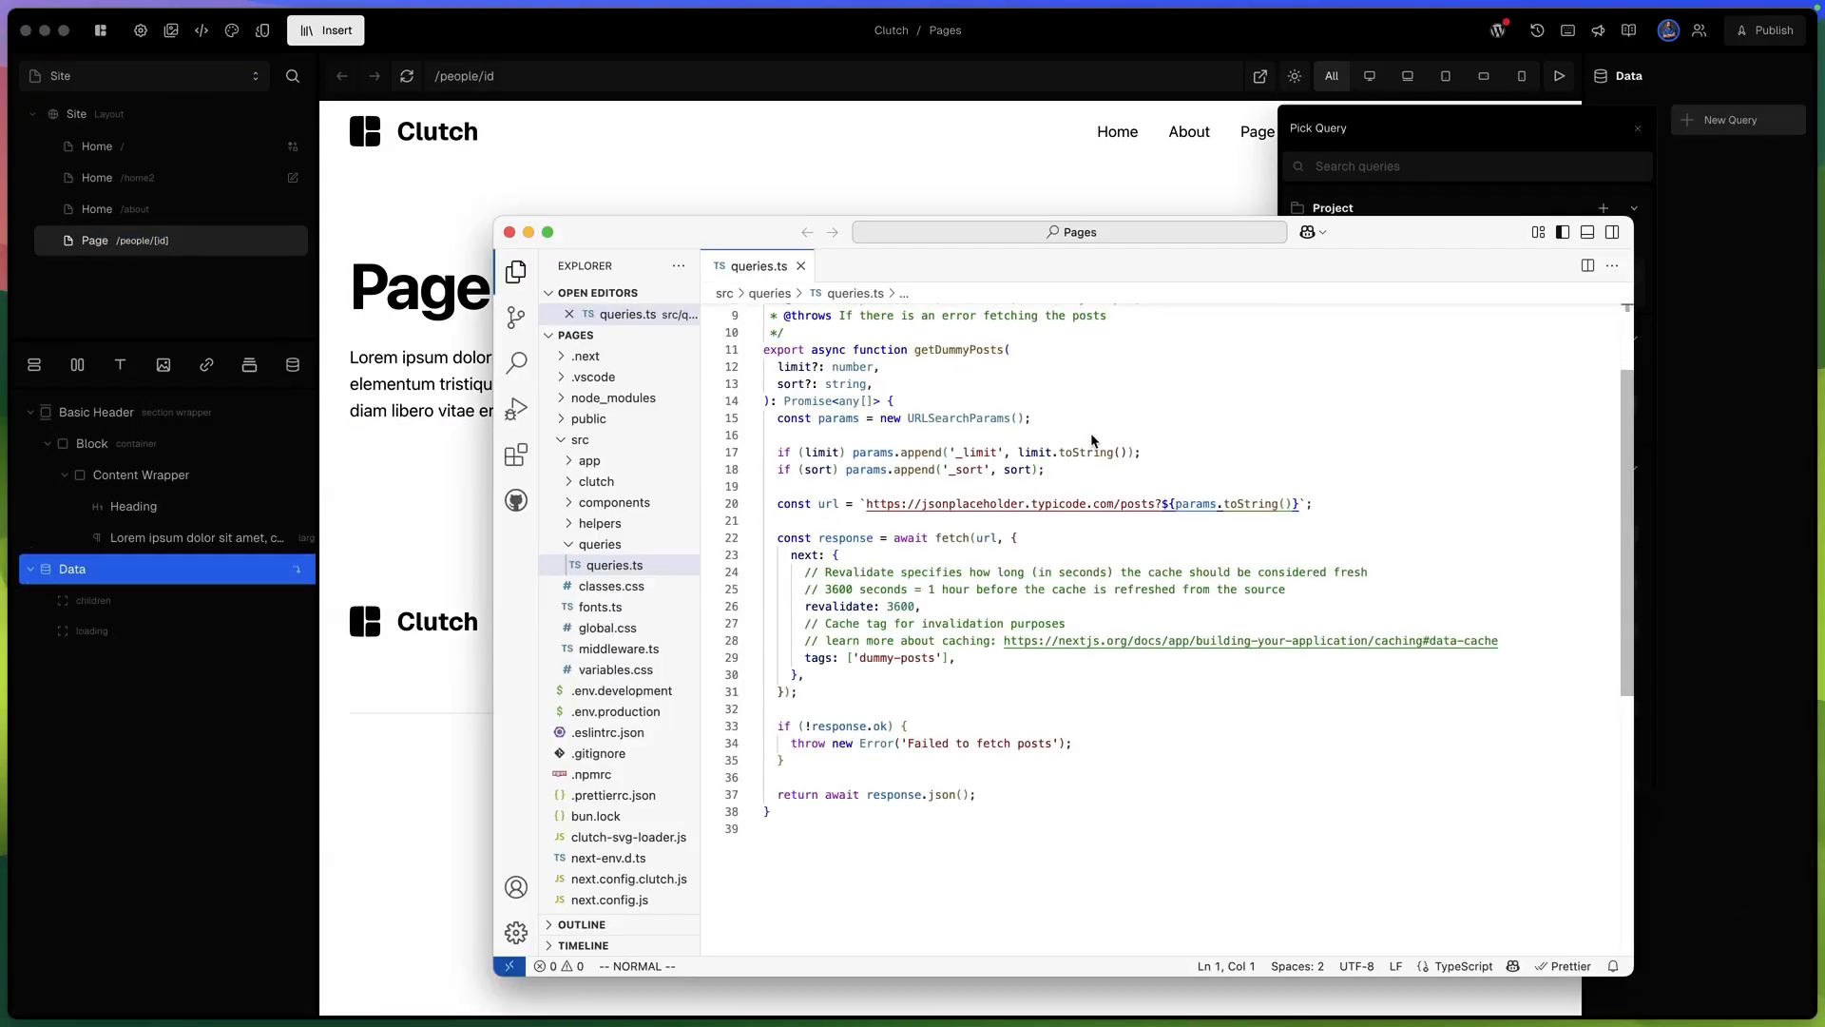
# In the code editor, review the existing query function in queries.ts and place the cursor at the end of the file.
pyautogui.scroll(-4, 1092, 437)
pyautogui.scroll(6, 1015, 373)
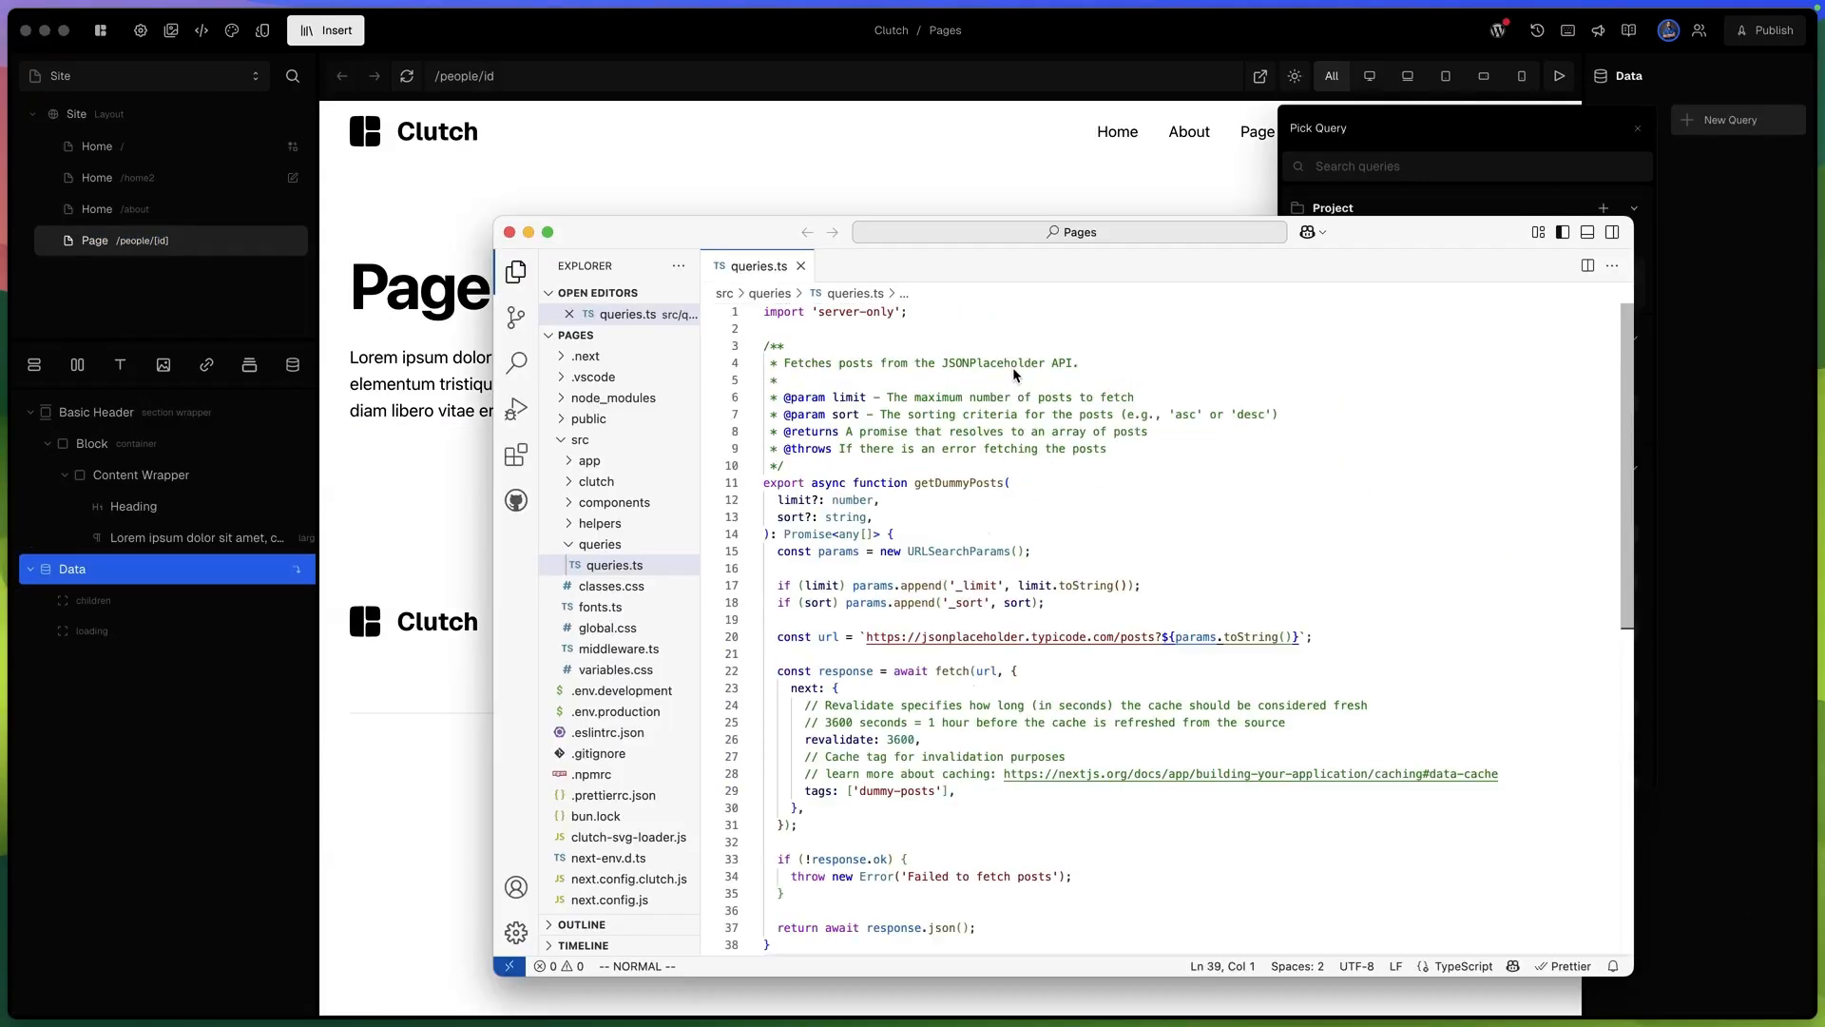
pyautogui.scroll(-10, 843, 625)
pyautogui.click(847, 766)
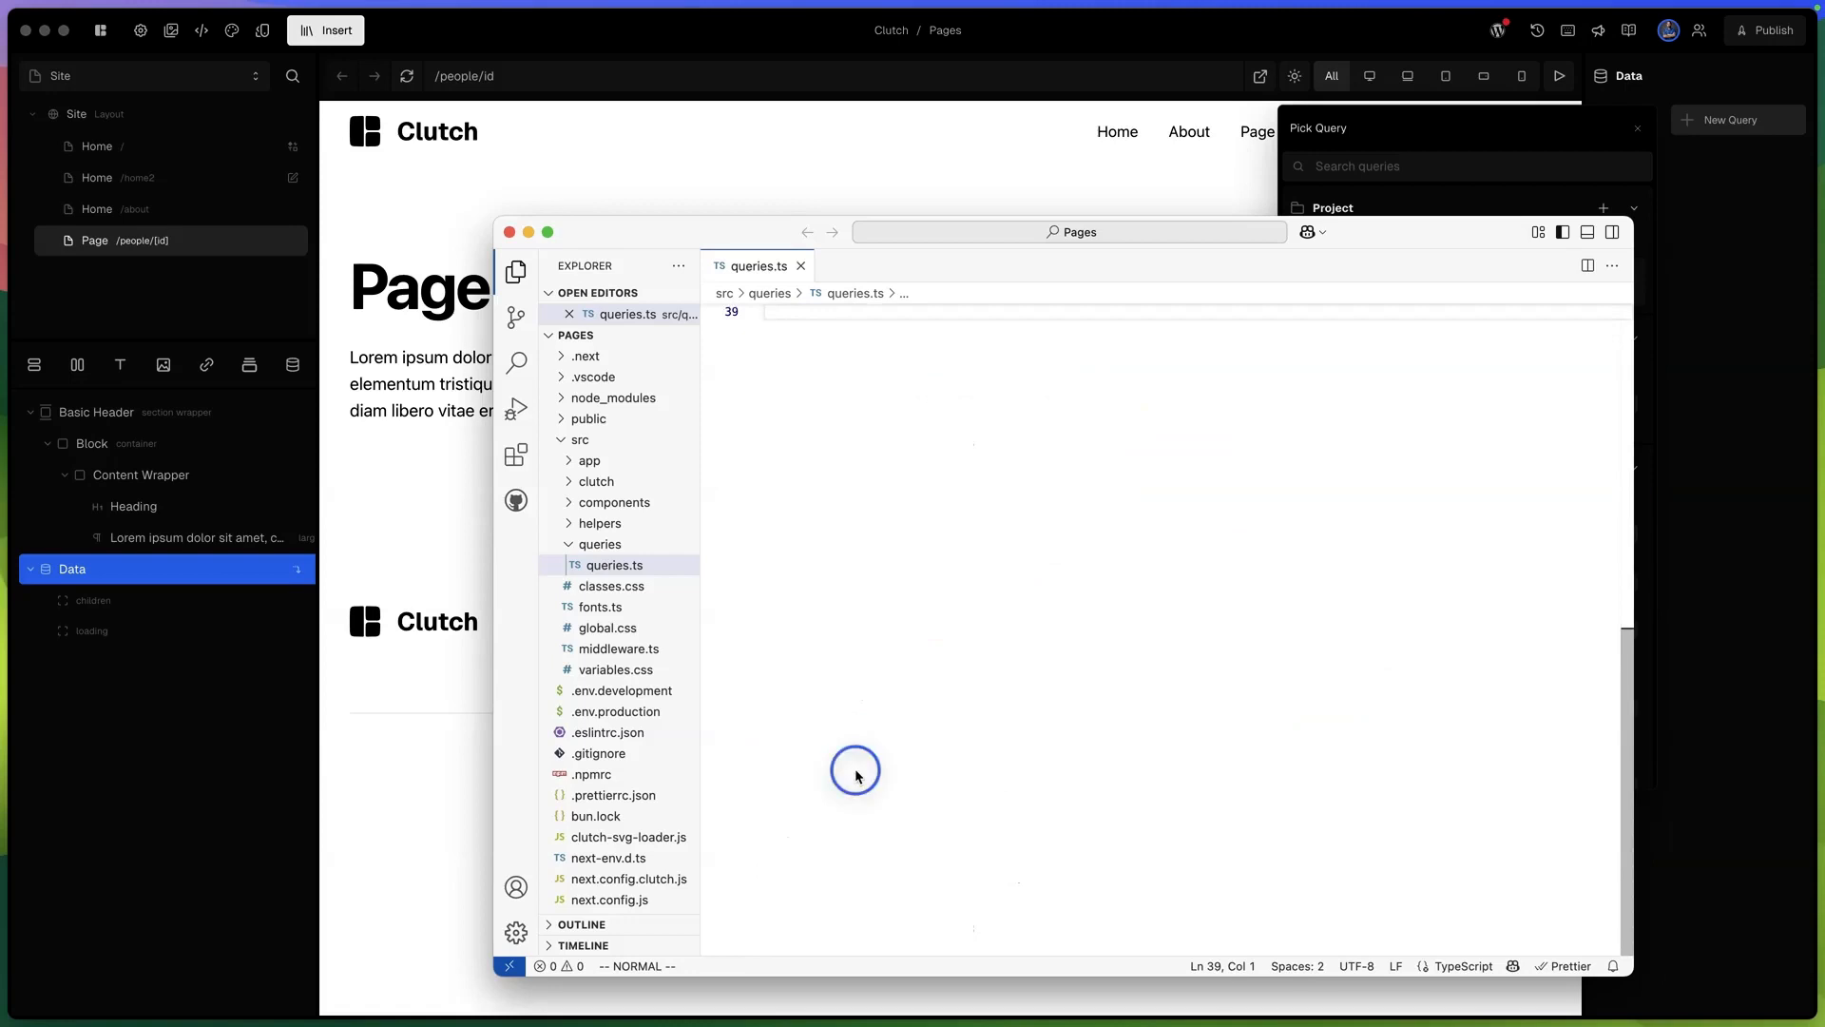
# Open the Copilot chat for queries.ts and set it to Edit mode.
pyautogui.click(1310, 233)
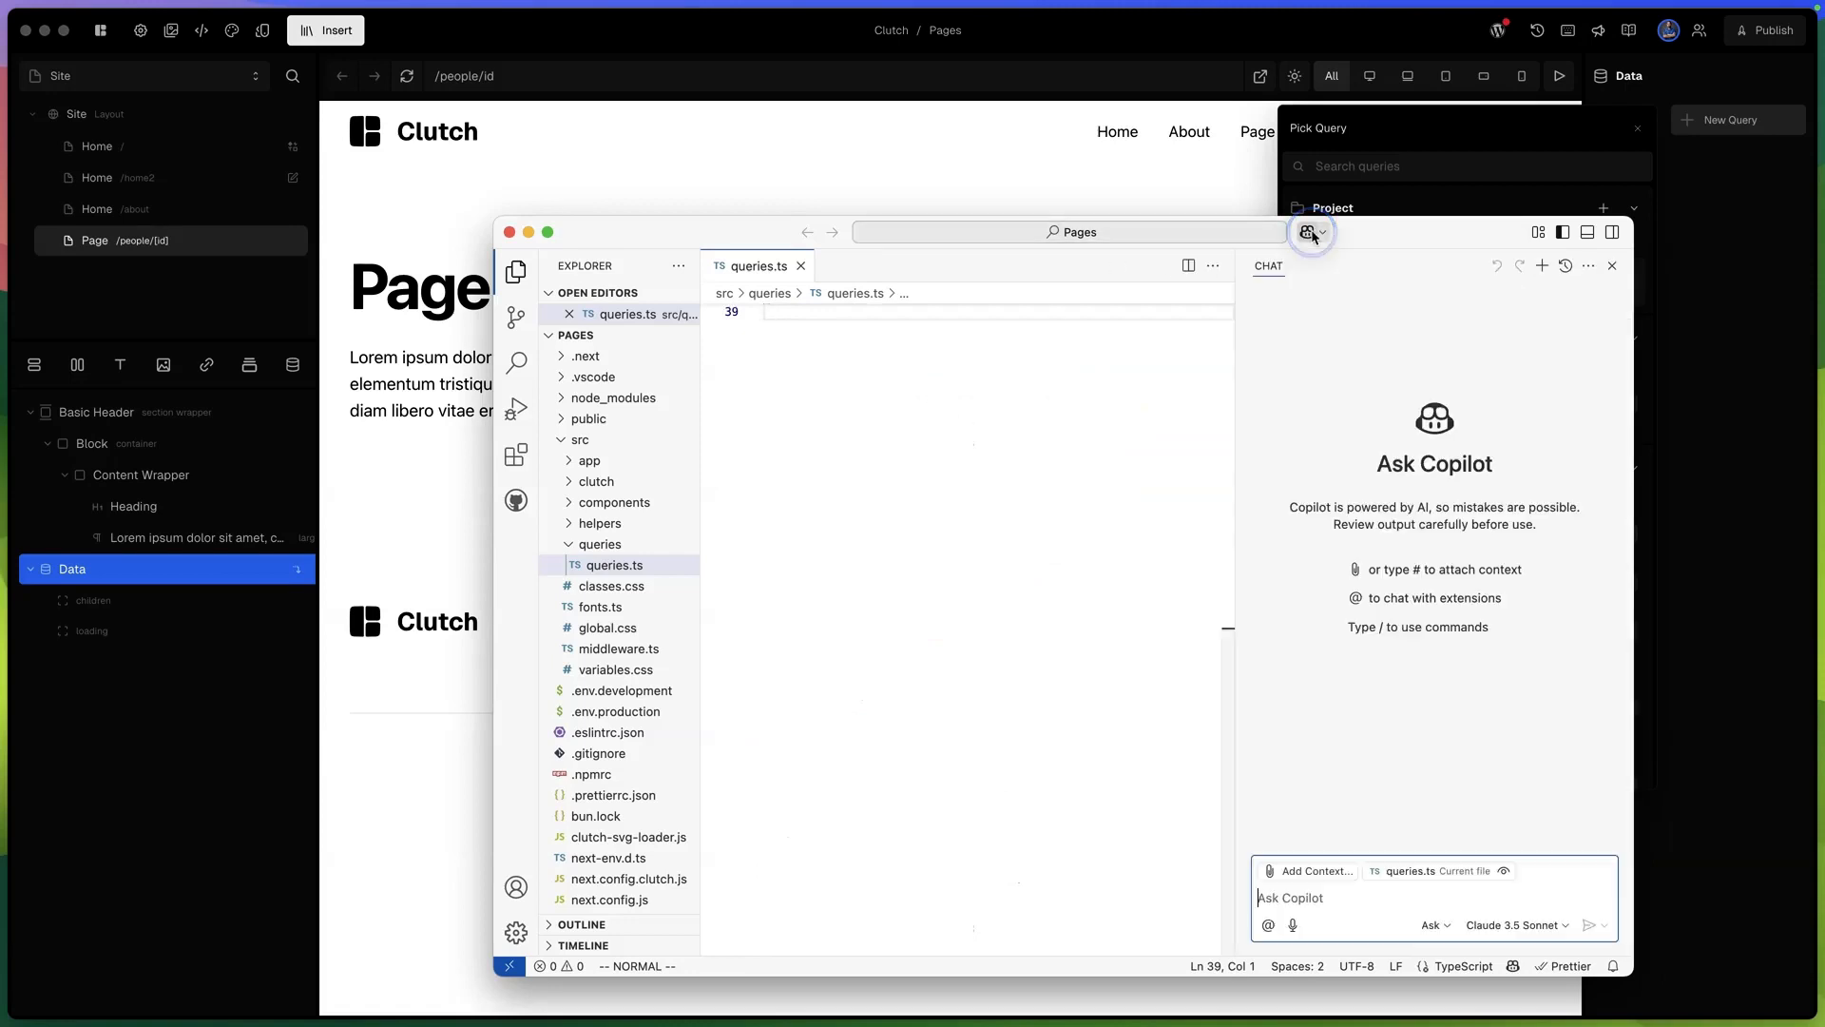
pyautogui.click(1447, 927)
pyautogui.click(1490, 971)
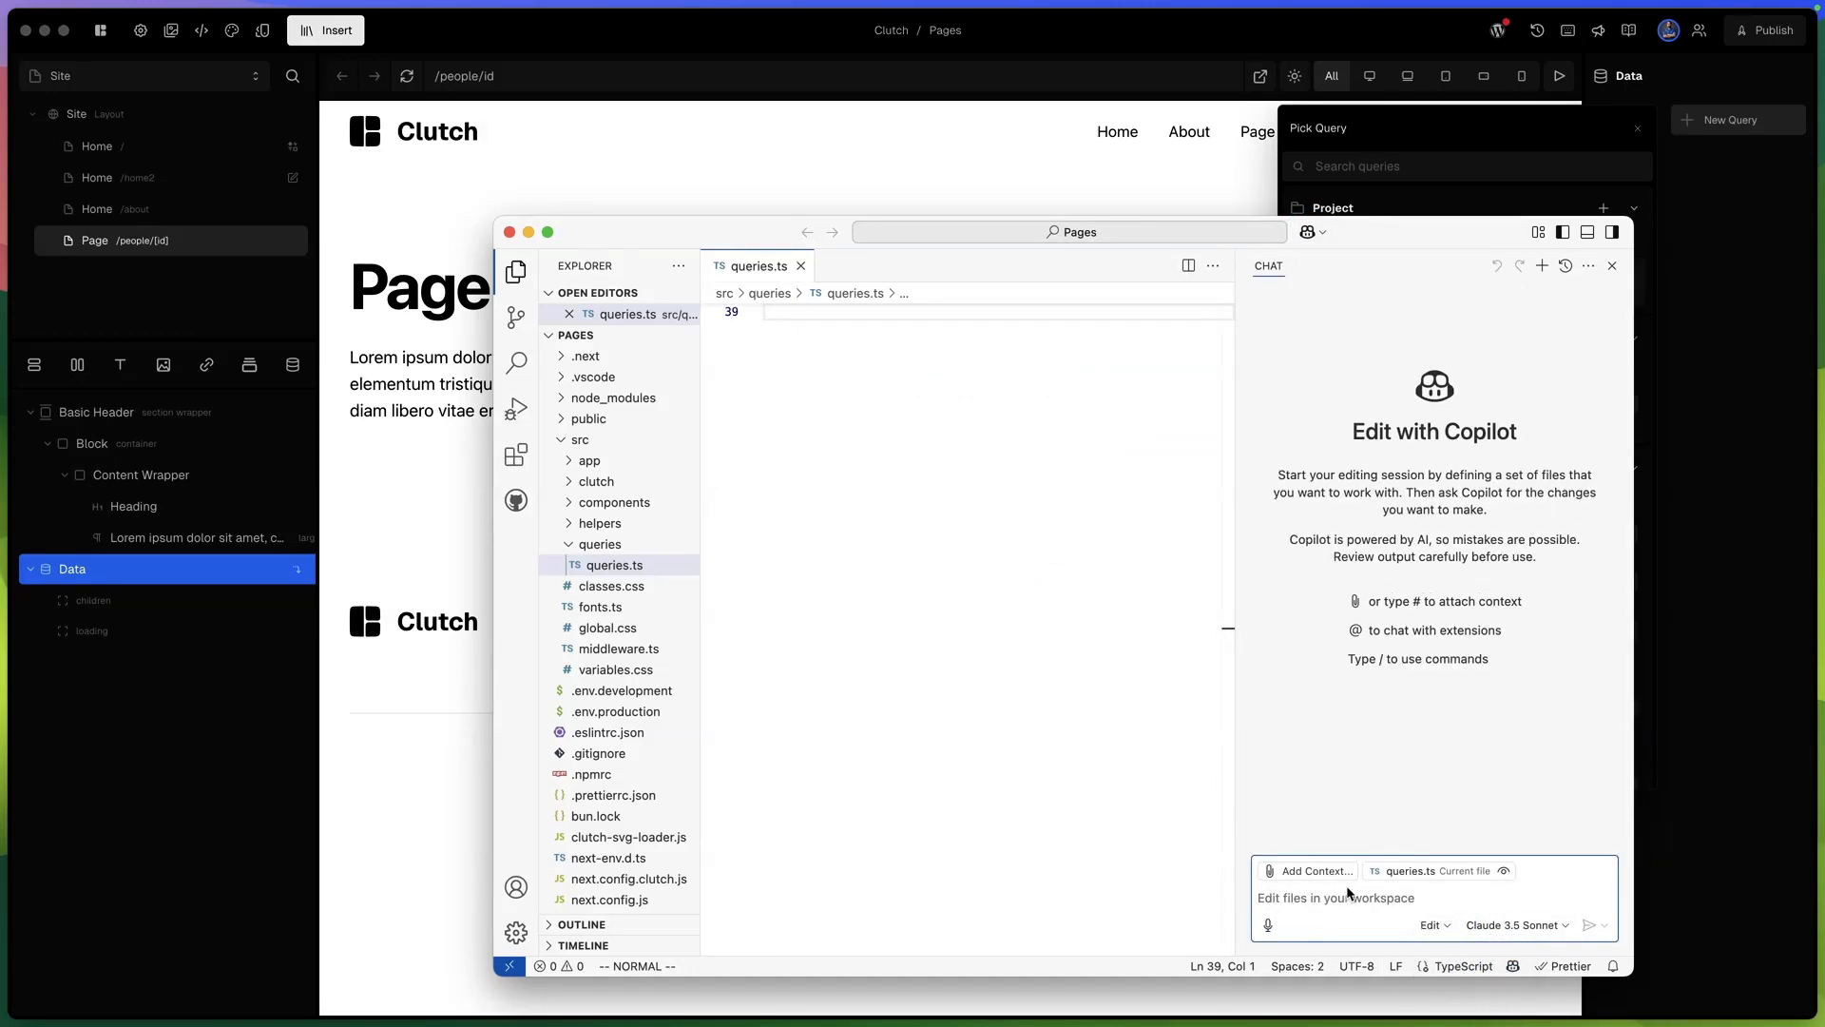
# Switch to the web browser, look up "starwars api" and open the starwars-api documentation page.
pyautogui.press('super+Tab')
pyautogui.press('super+Tab')
pyautogui.press('super+Tab')
pyautogui.press('super+Tab')
pyautogui.press('super+Tab')
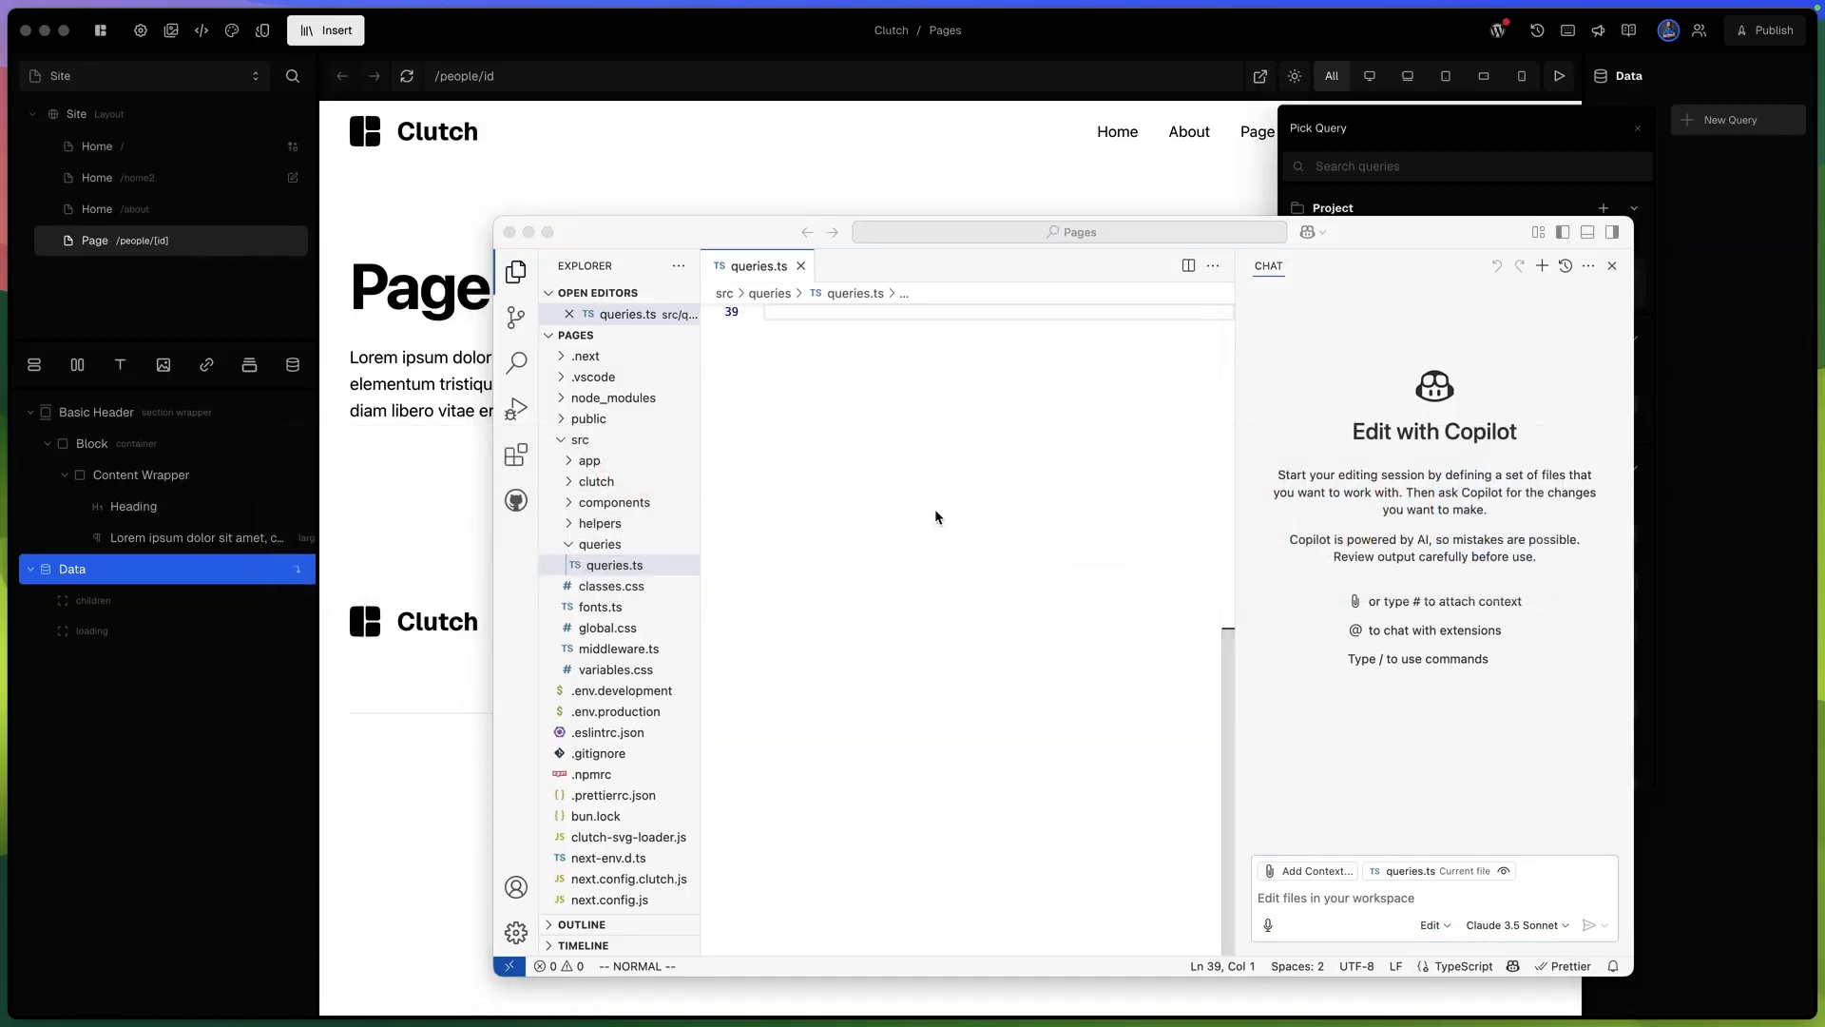
pyautogui.write('str')
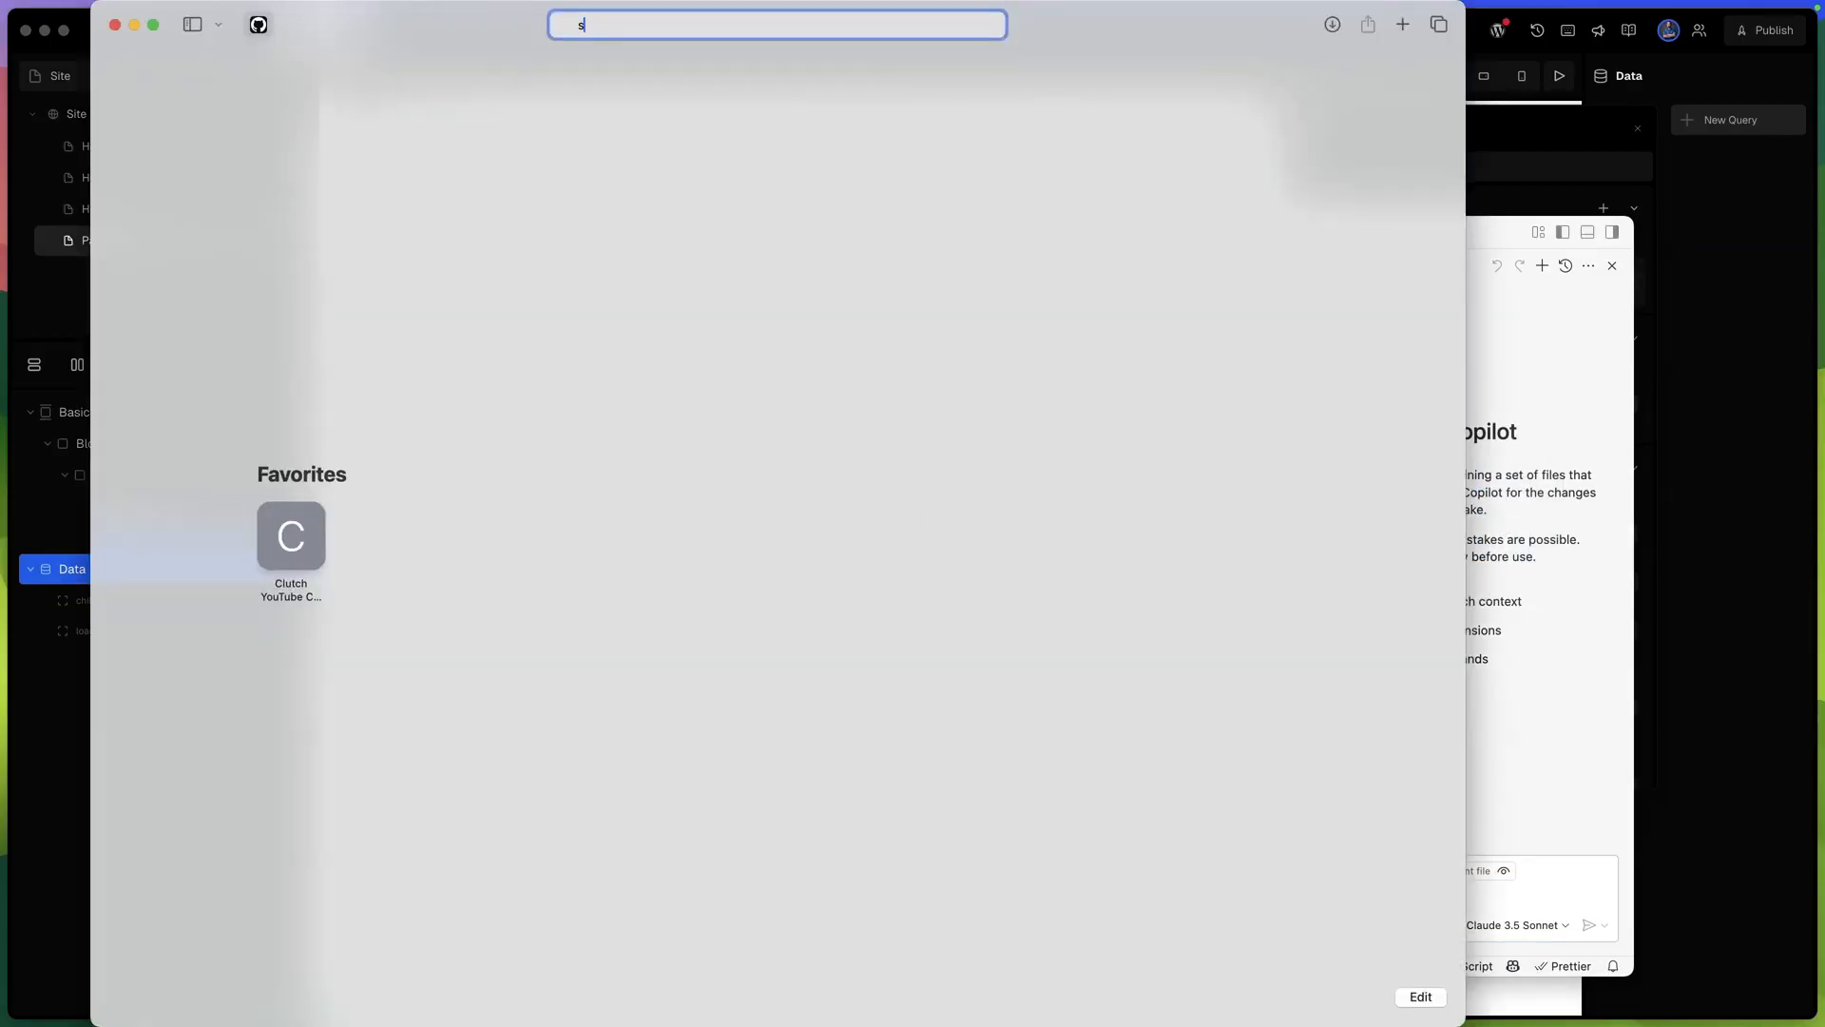
pyautogui.press('BackSpace')
pyautogui.press('BackSpace')
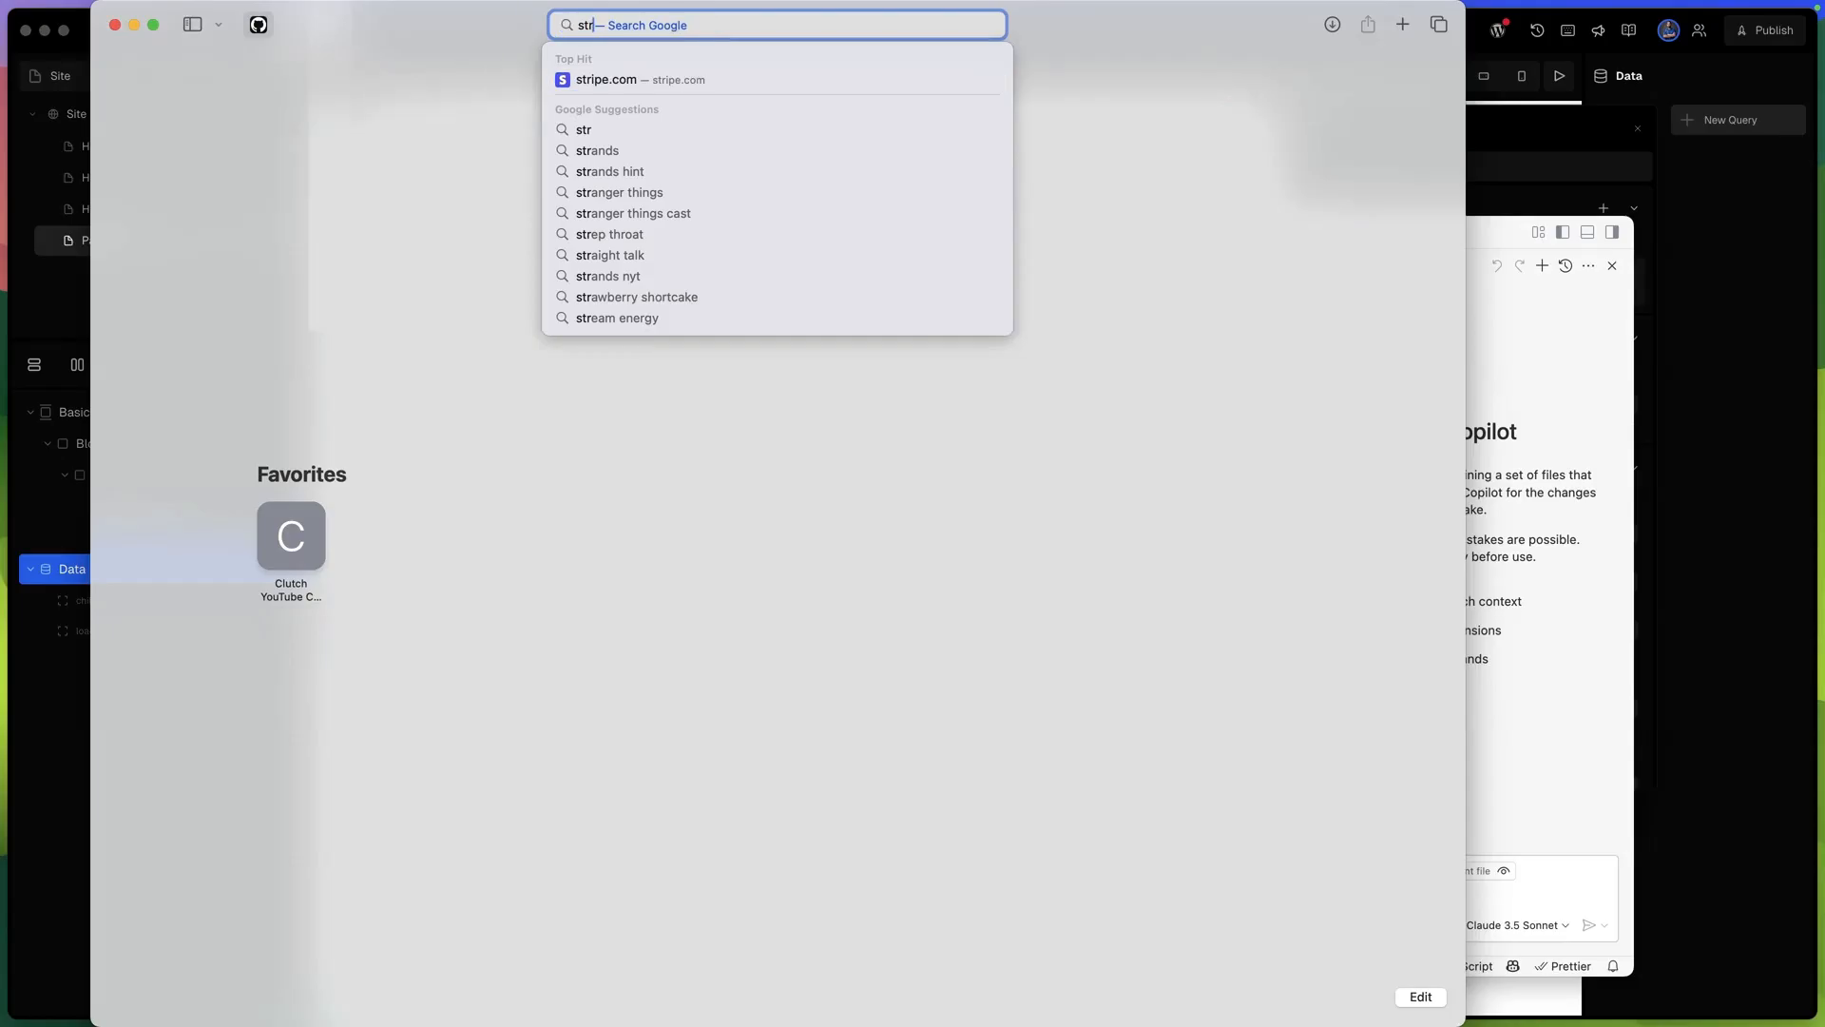
pyautogui.write('arwars api')
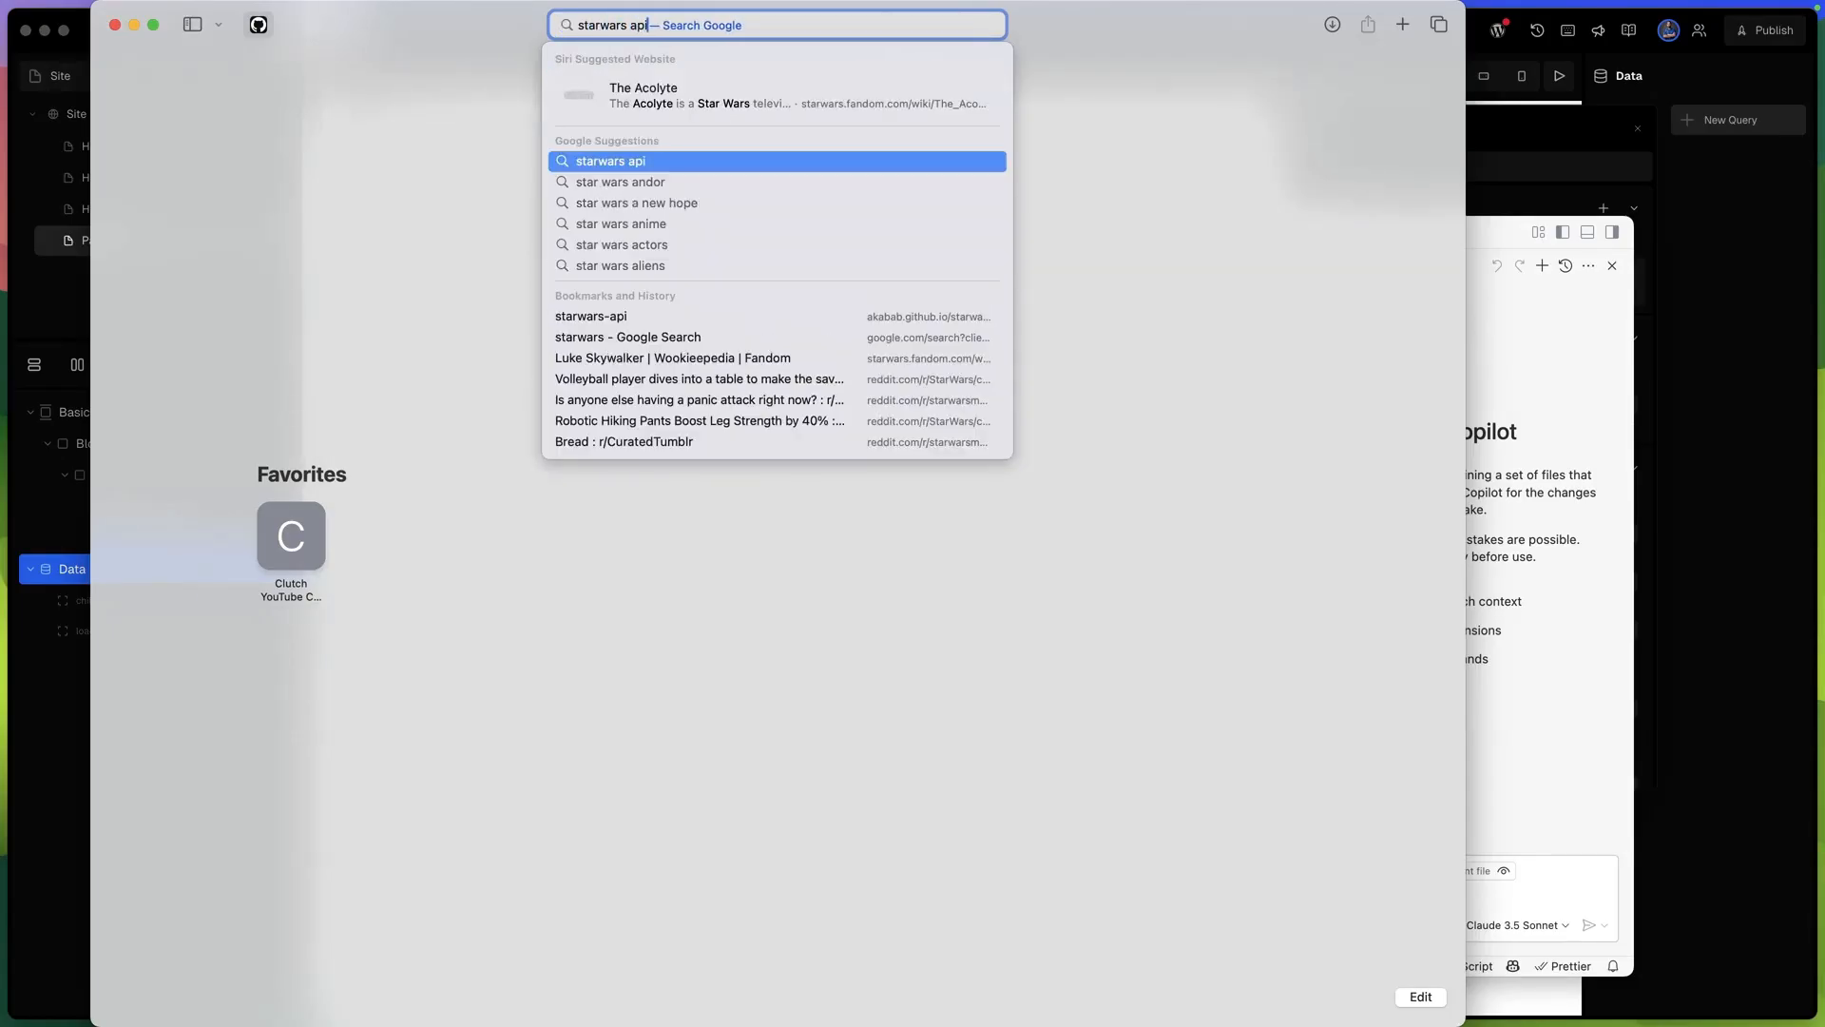
pyautogui.press('Up')
pyautogui.press('Return')
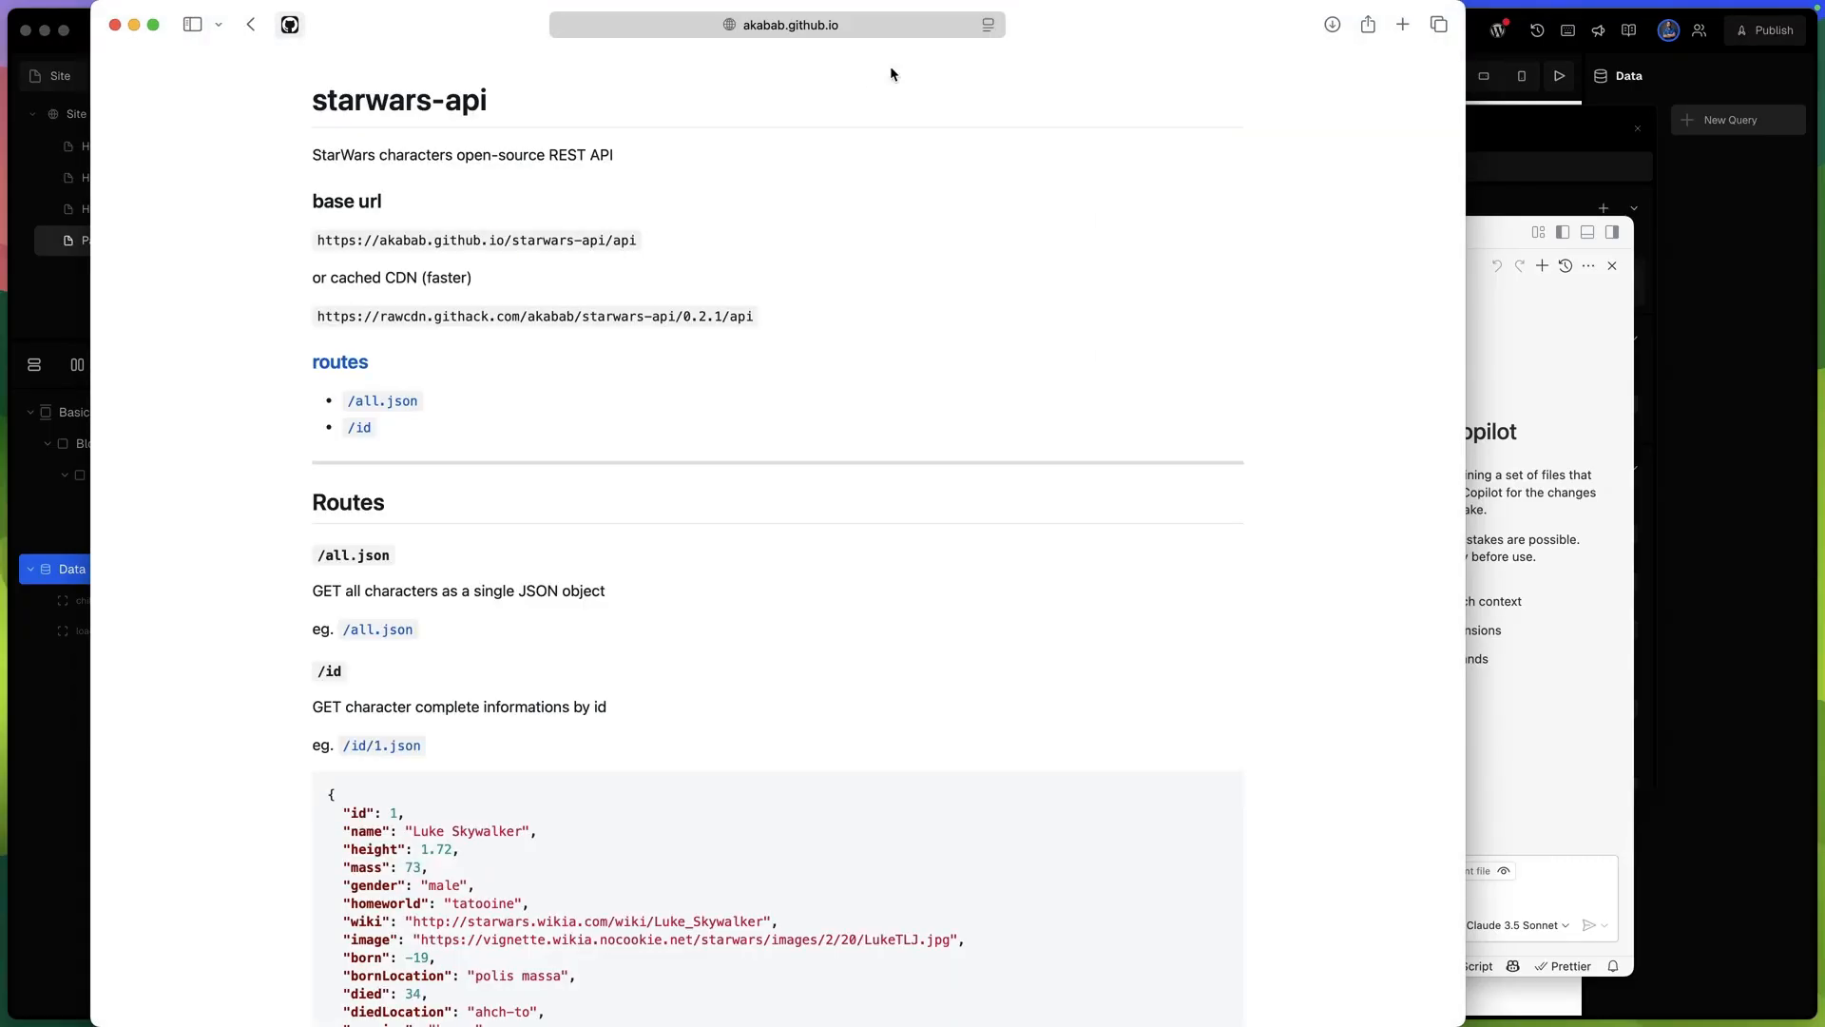
# Copy the starwars-api page address and start a Copilot prompt in the code editor with #fetch followed by that address.
pyautogui.click(894, 32)
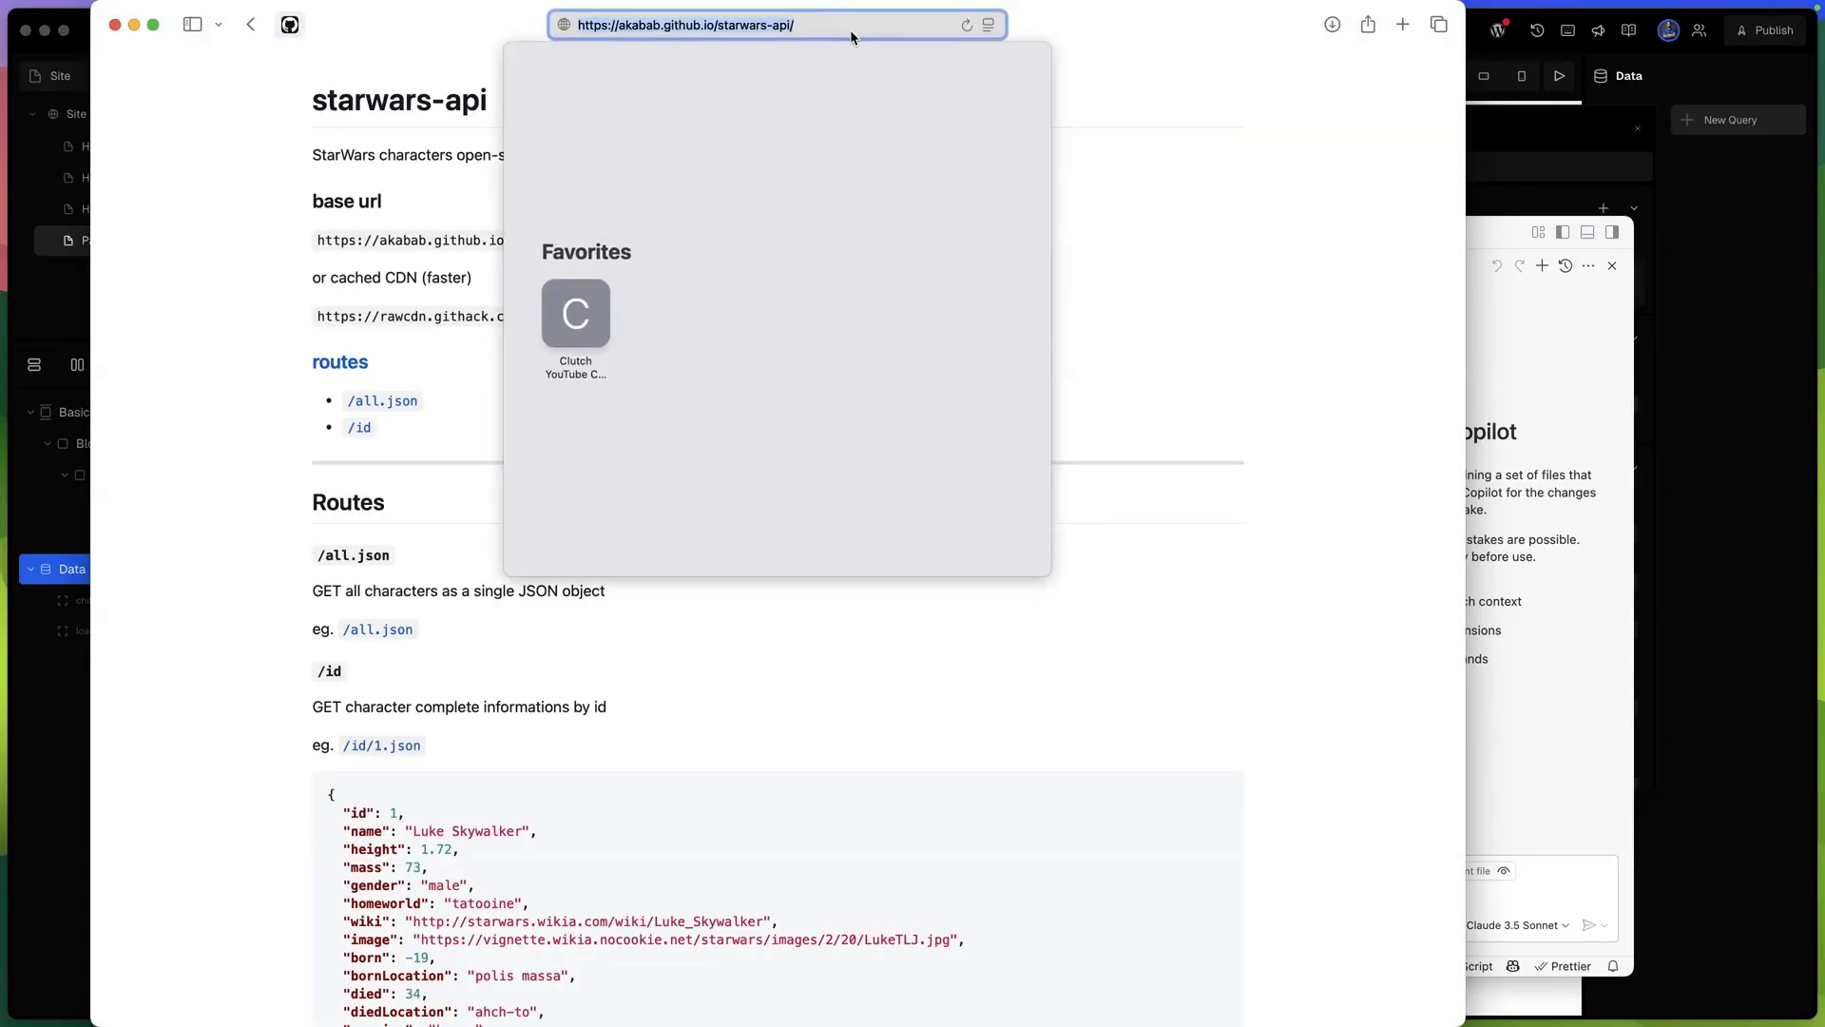
pyautogui.click(1584, 394)
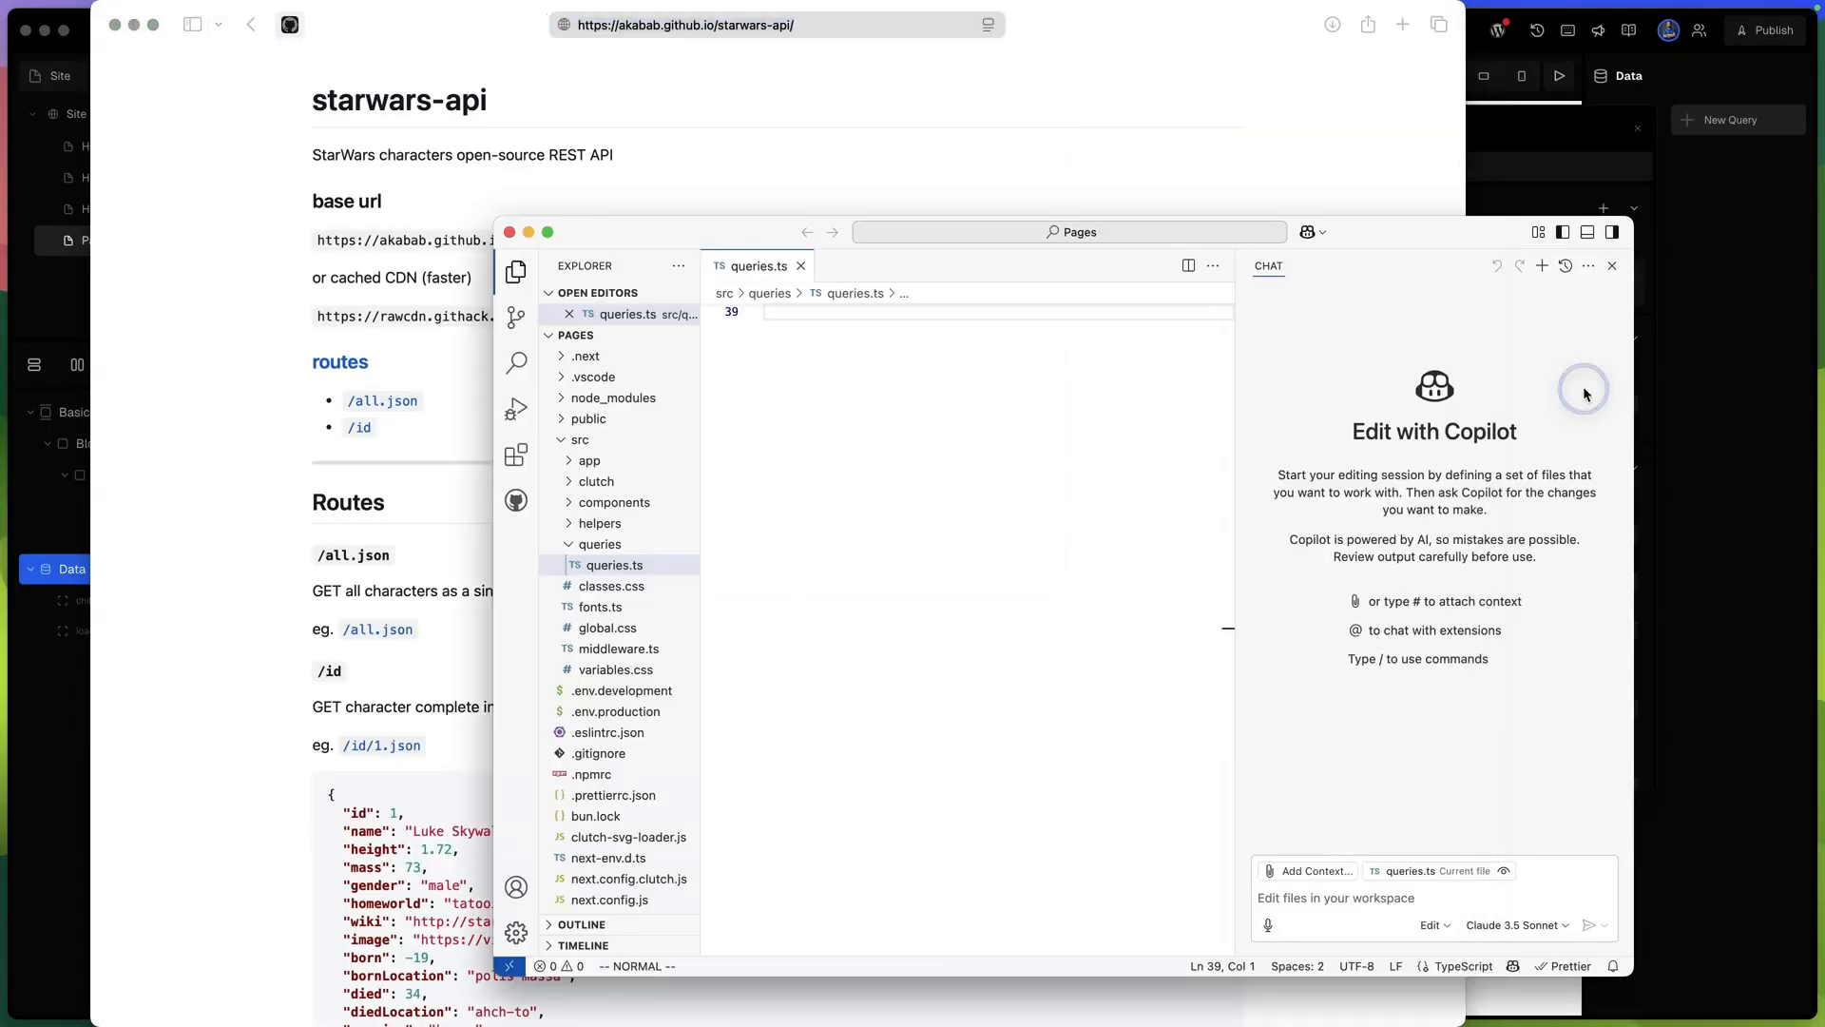
pyautogui.click(1294, 899)
pyautogui.write('#fet')
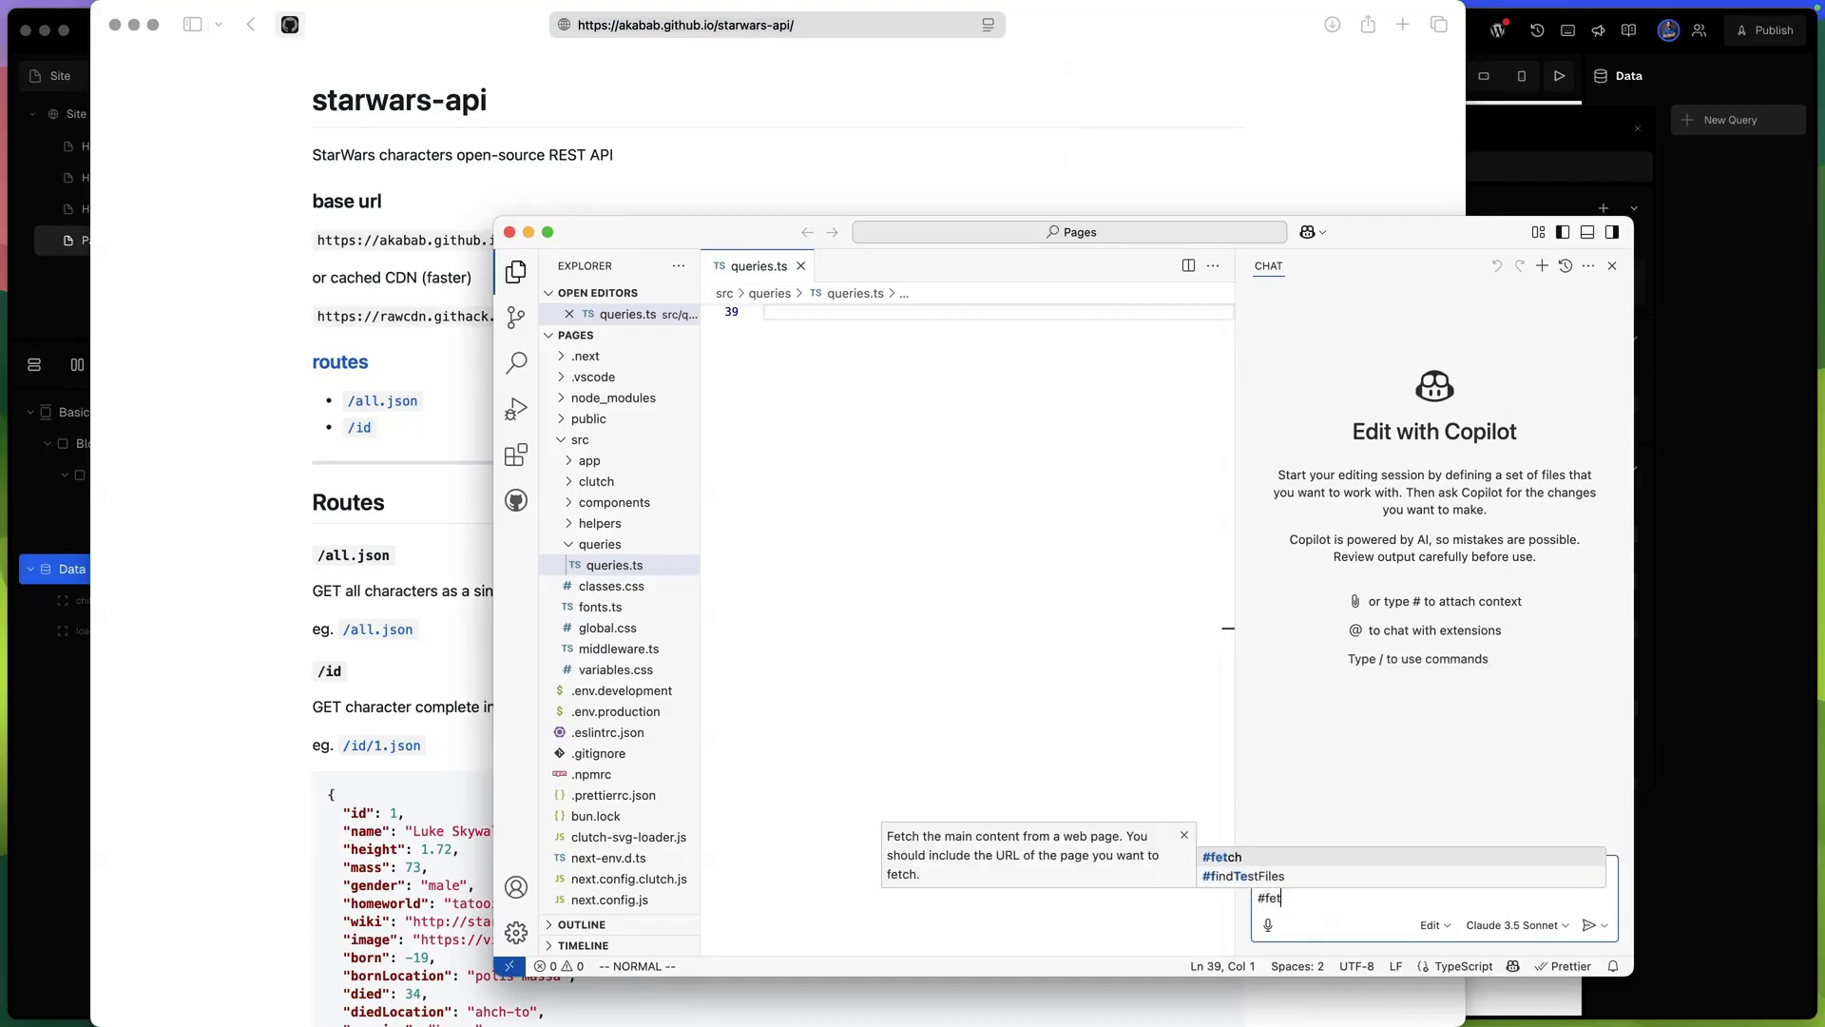
pyautogui.press('Tab')
pyautogui.hotkey('shift', 'Return')
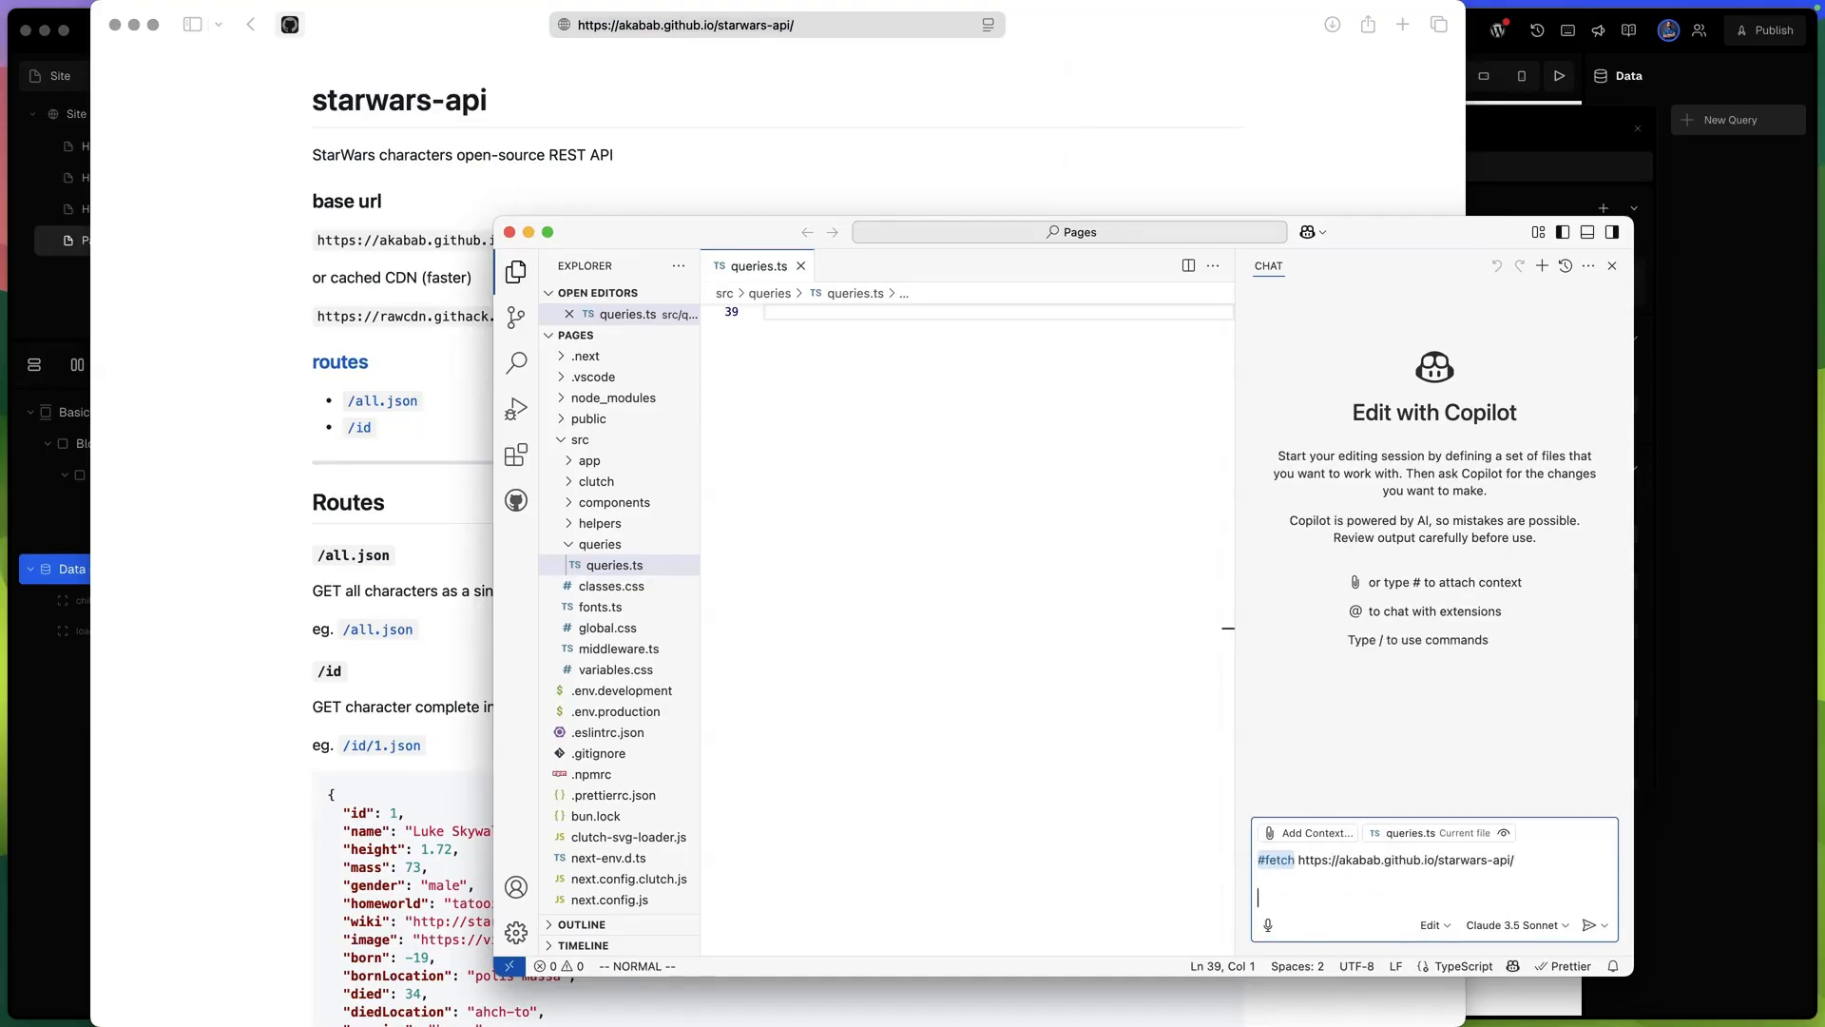
# Ask Copilot "Please create a function to get a person by id" and allow it to fetch the starwars-api page.
pyautogui.write('P')
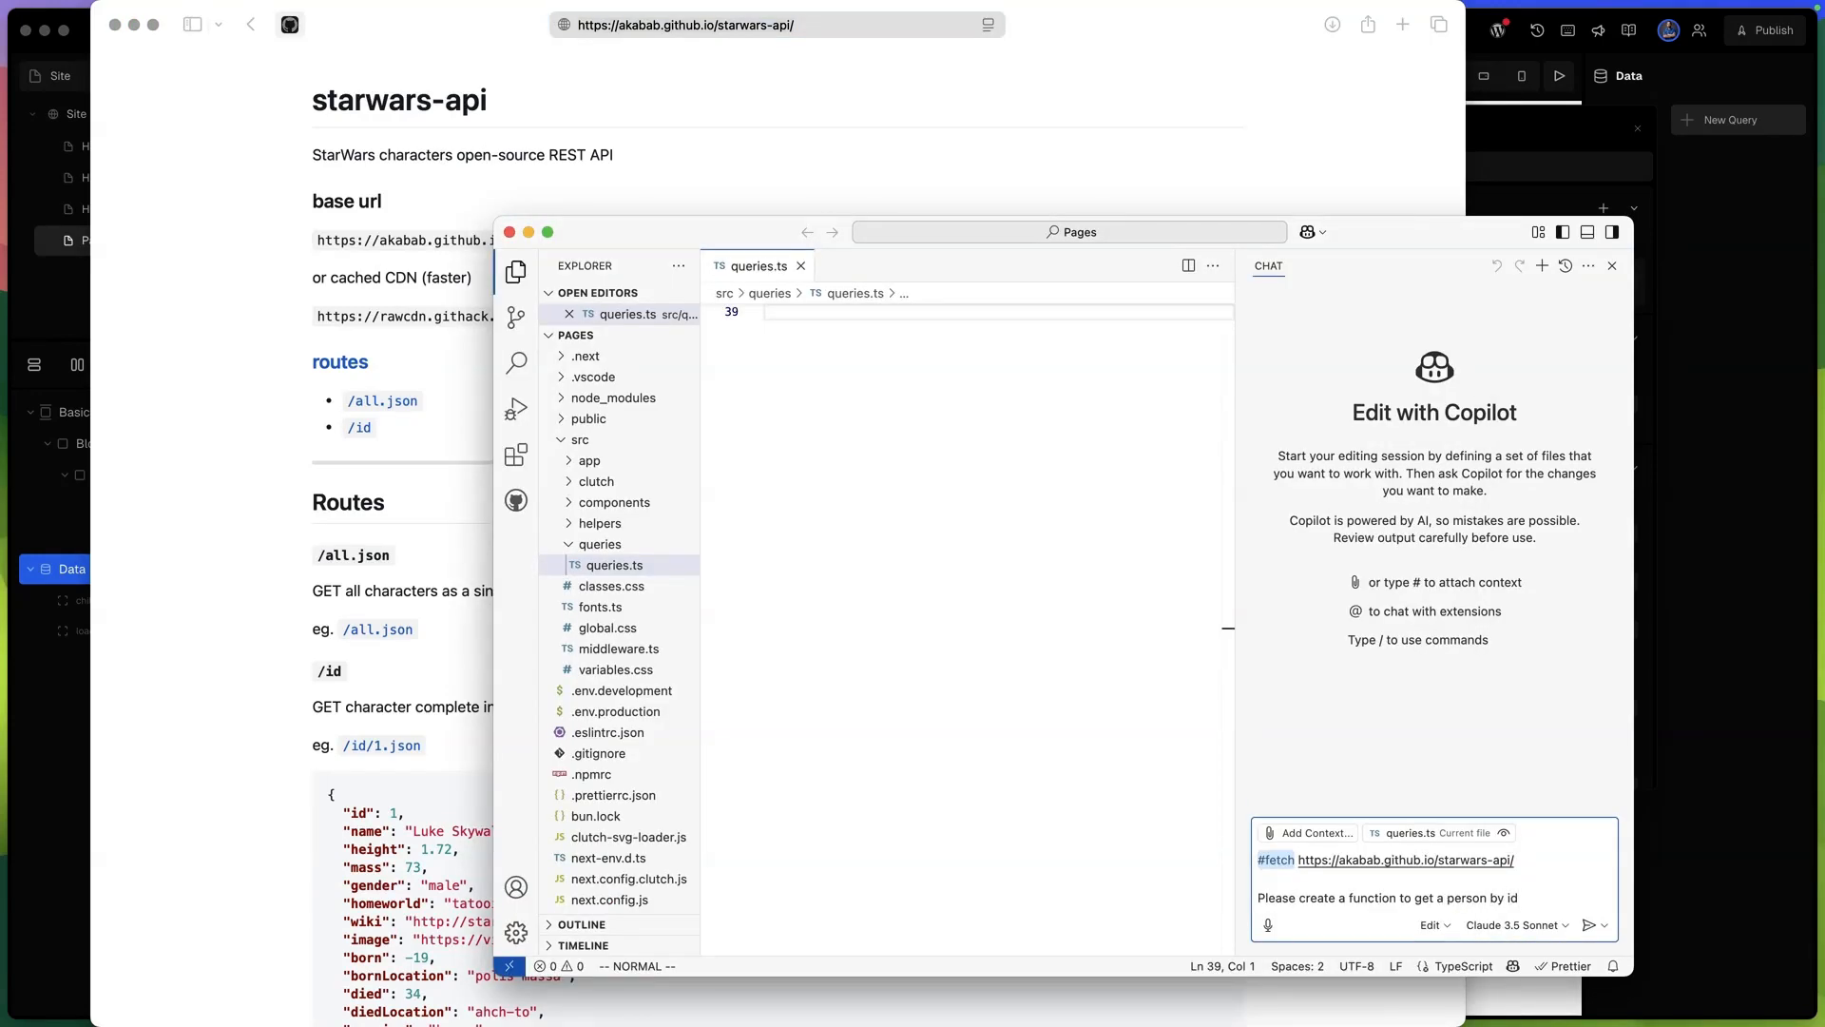
pyautogui.press('Return')
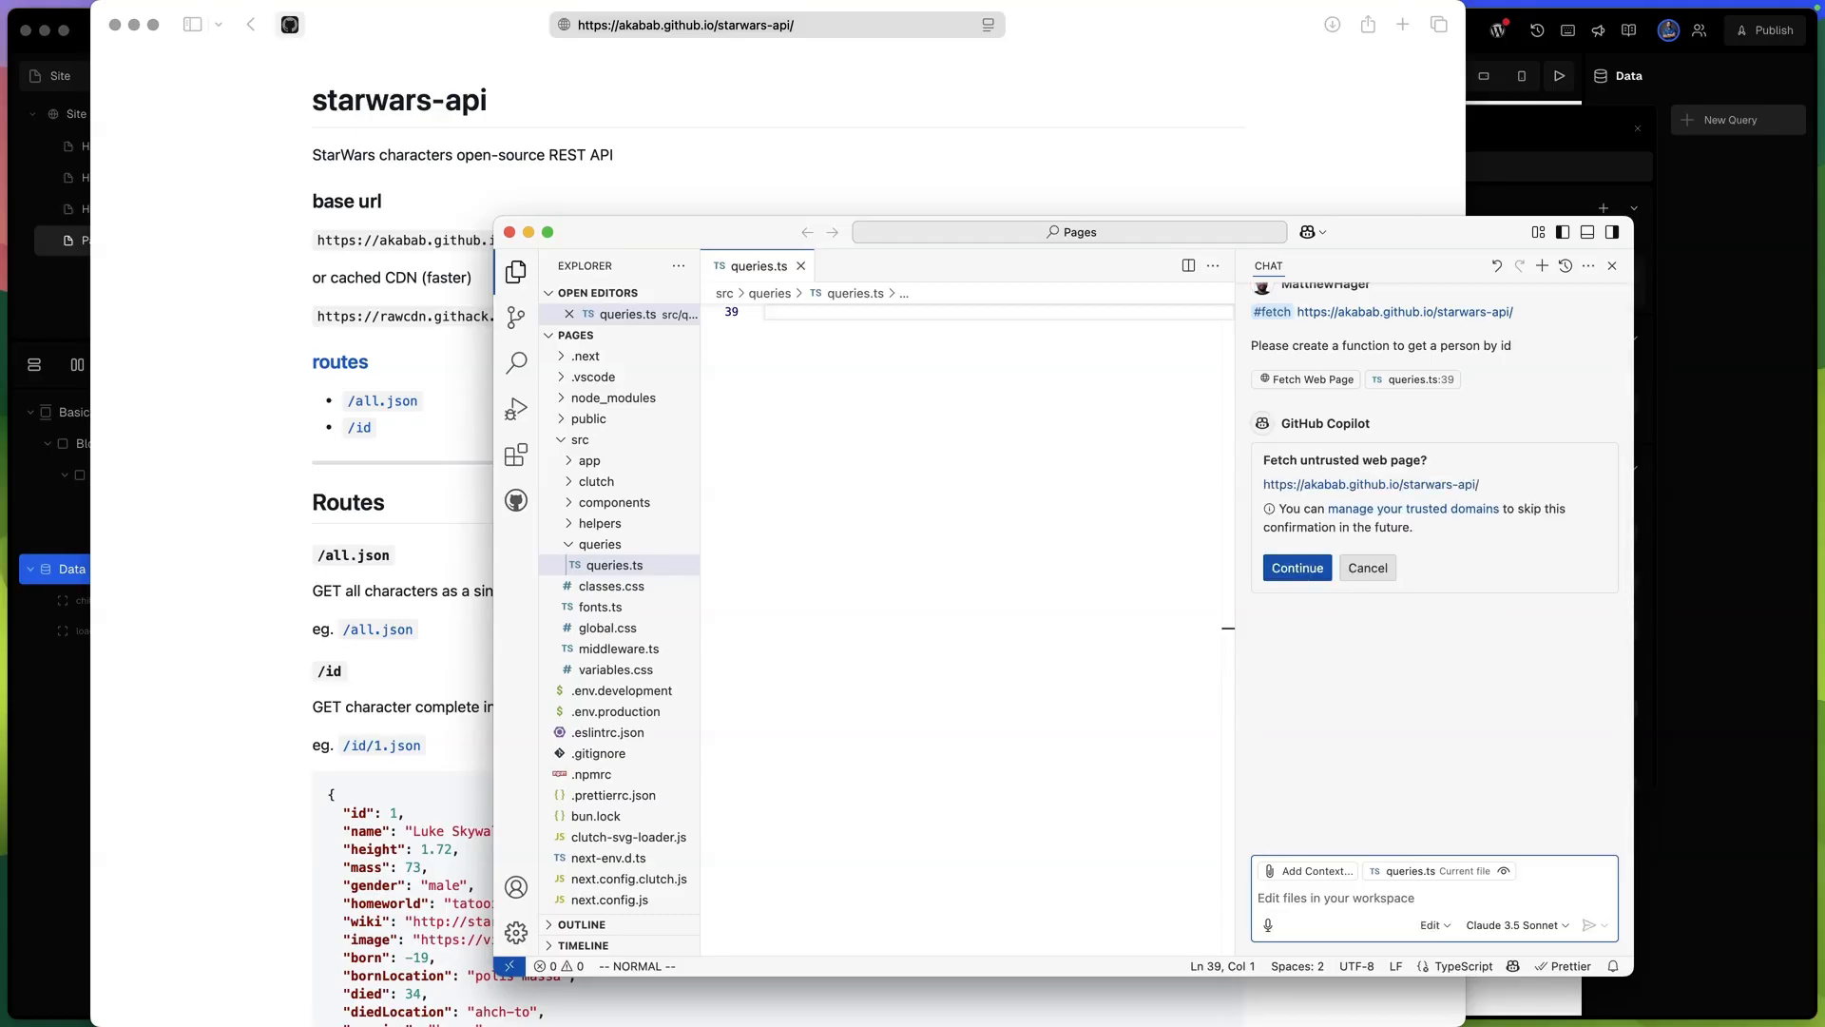
pyautogui.click(1297, 568)
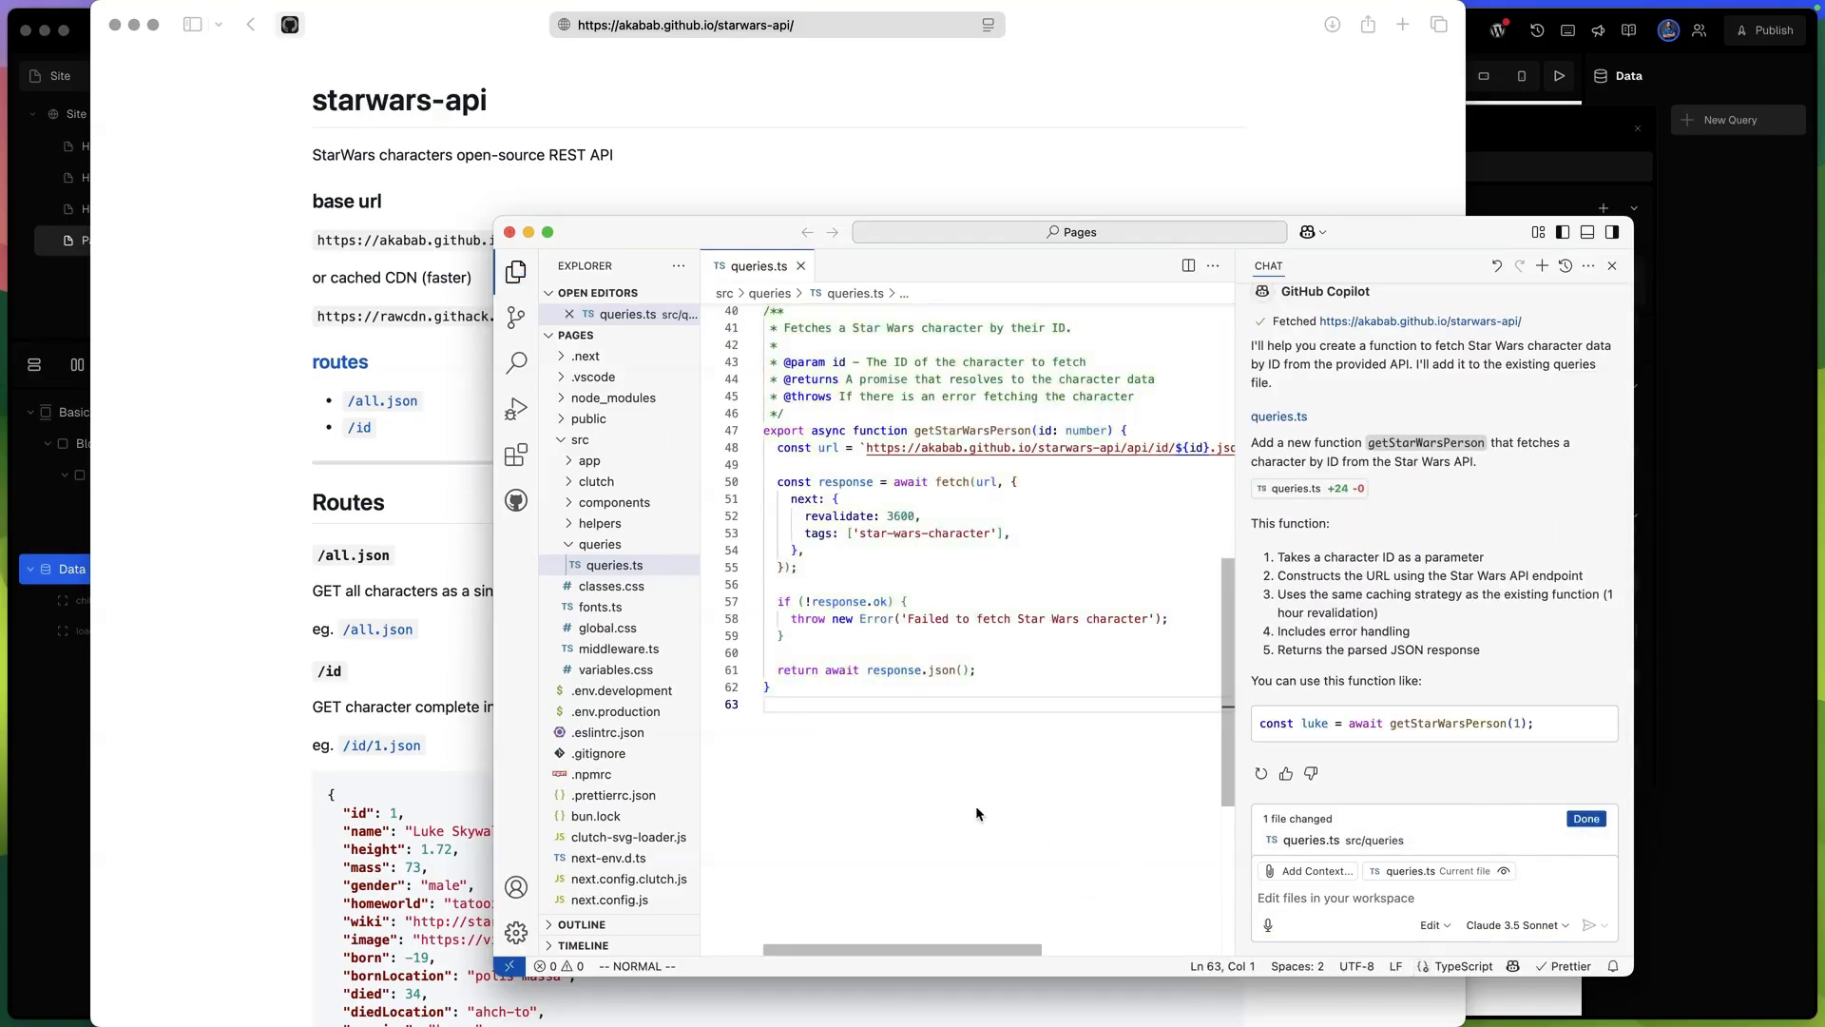
# Switch back to Clutch, add the getStarWarsPerson query to the Data component and set its id parameter to 1.
pyautogui.click(28, 701)
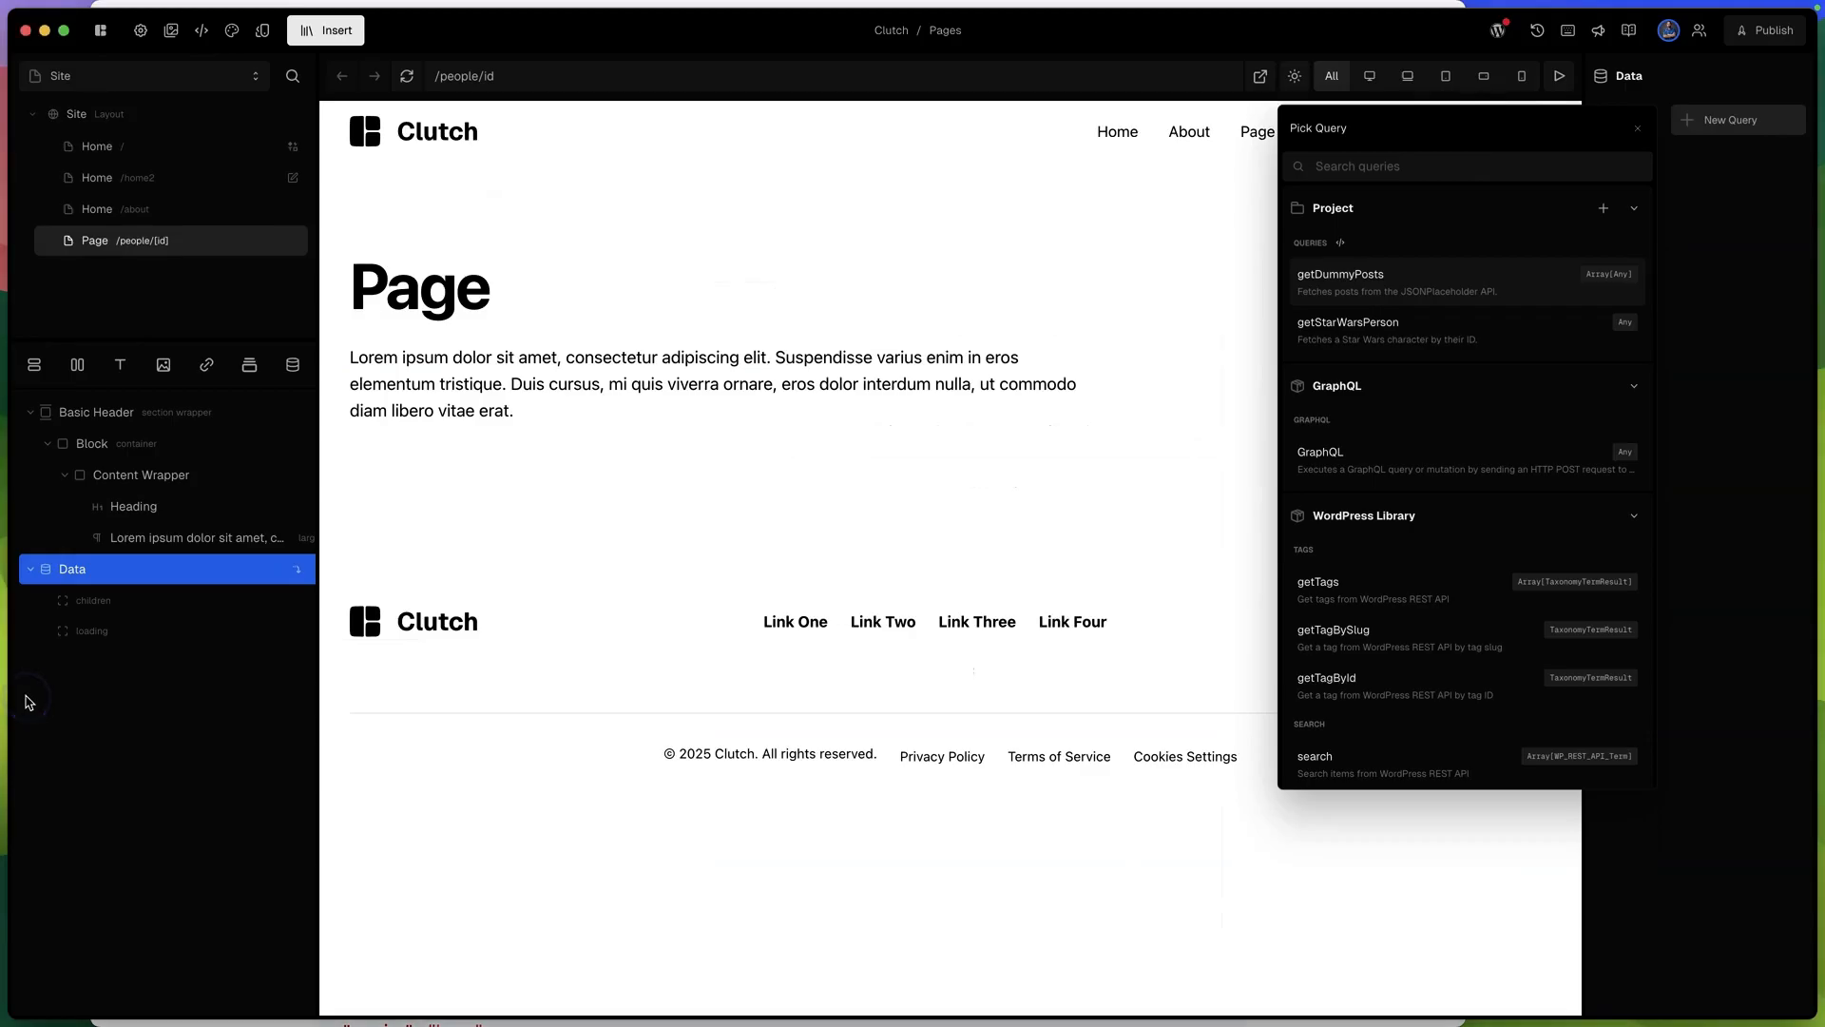
pyautogui.click(119, 600)
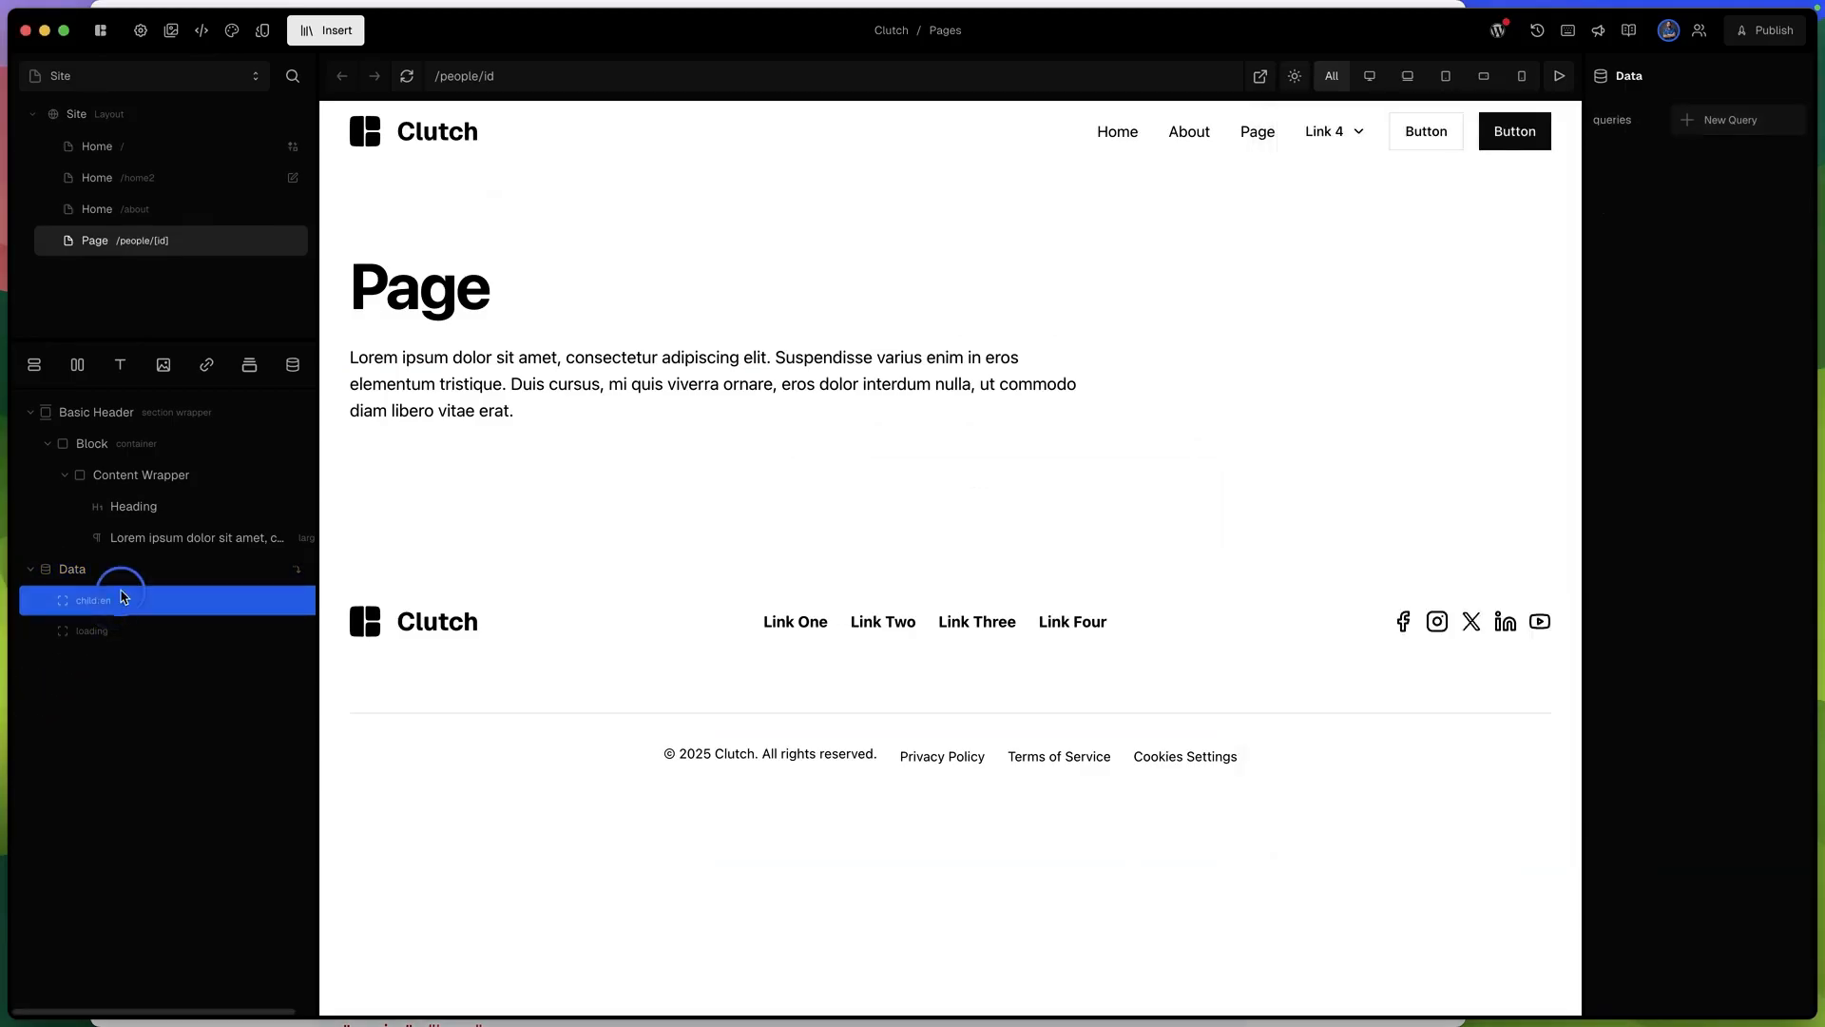
pyautogui.click(124, 568)
pyautogui.click(1703, 120)
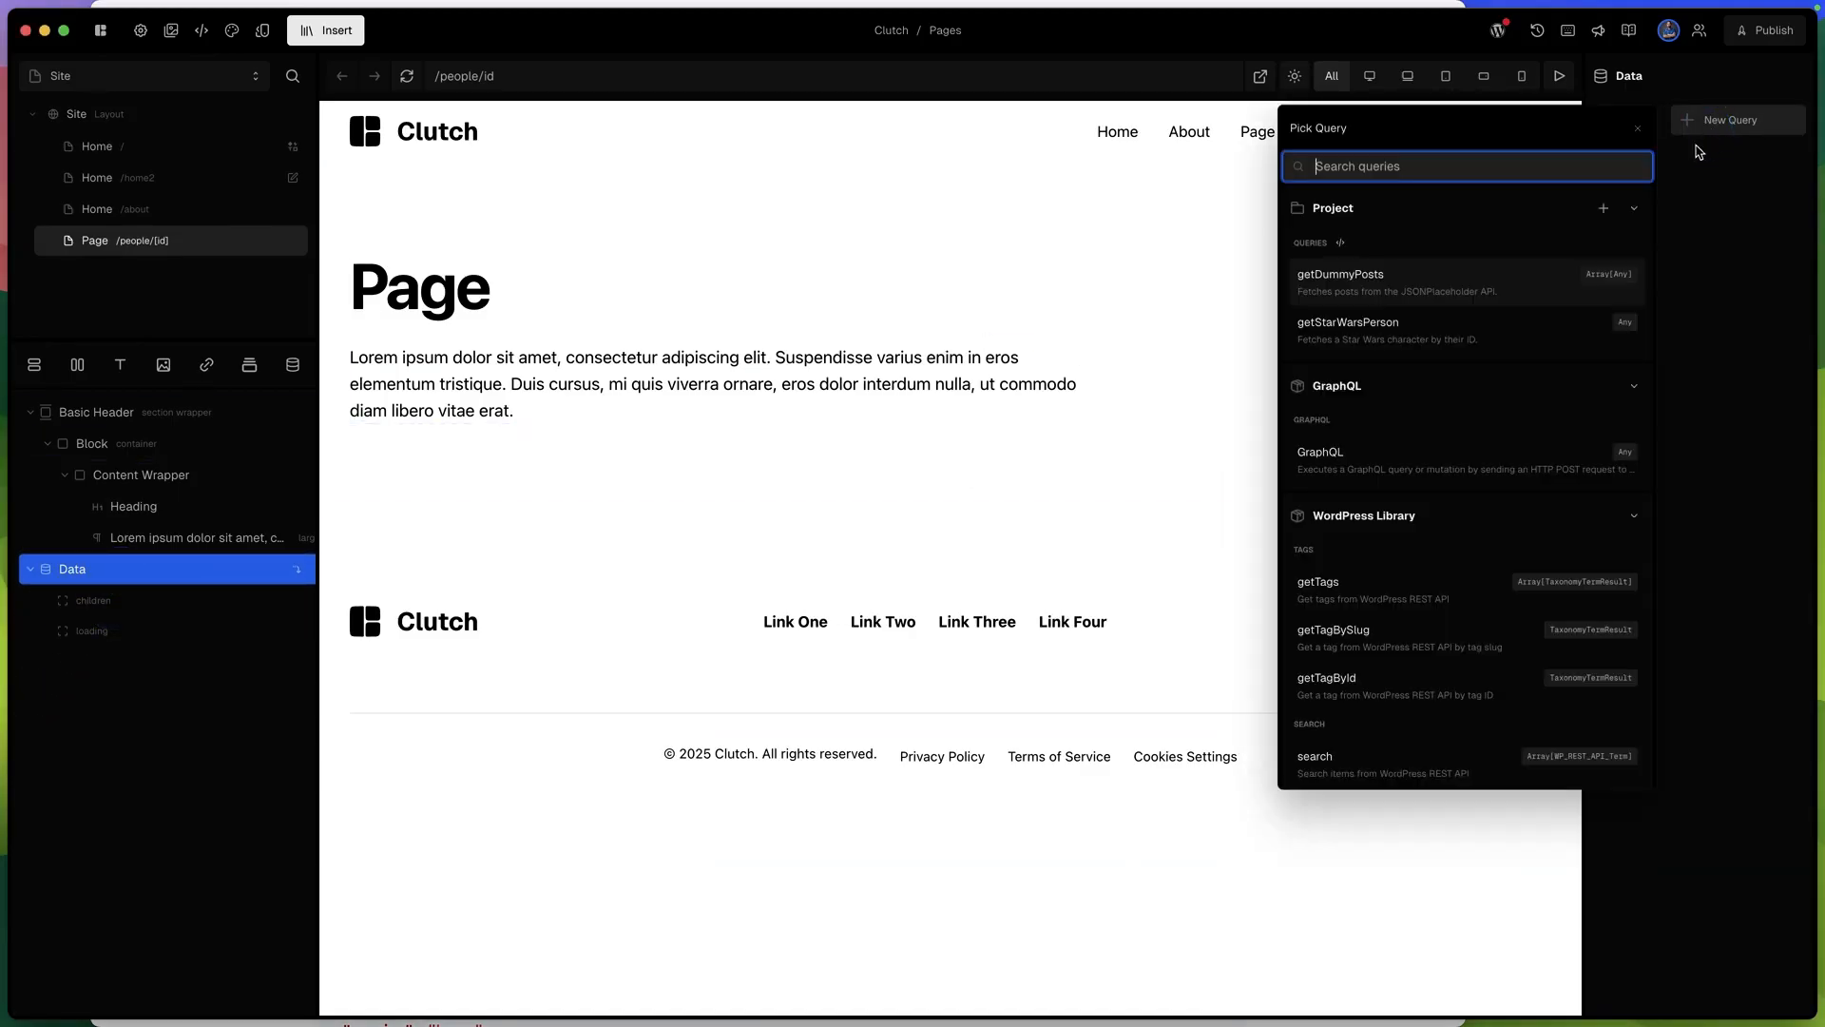
pyautogui.click(1424, 334)
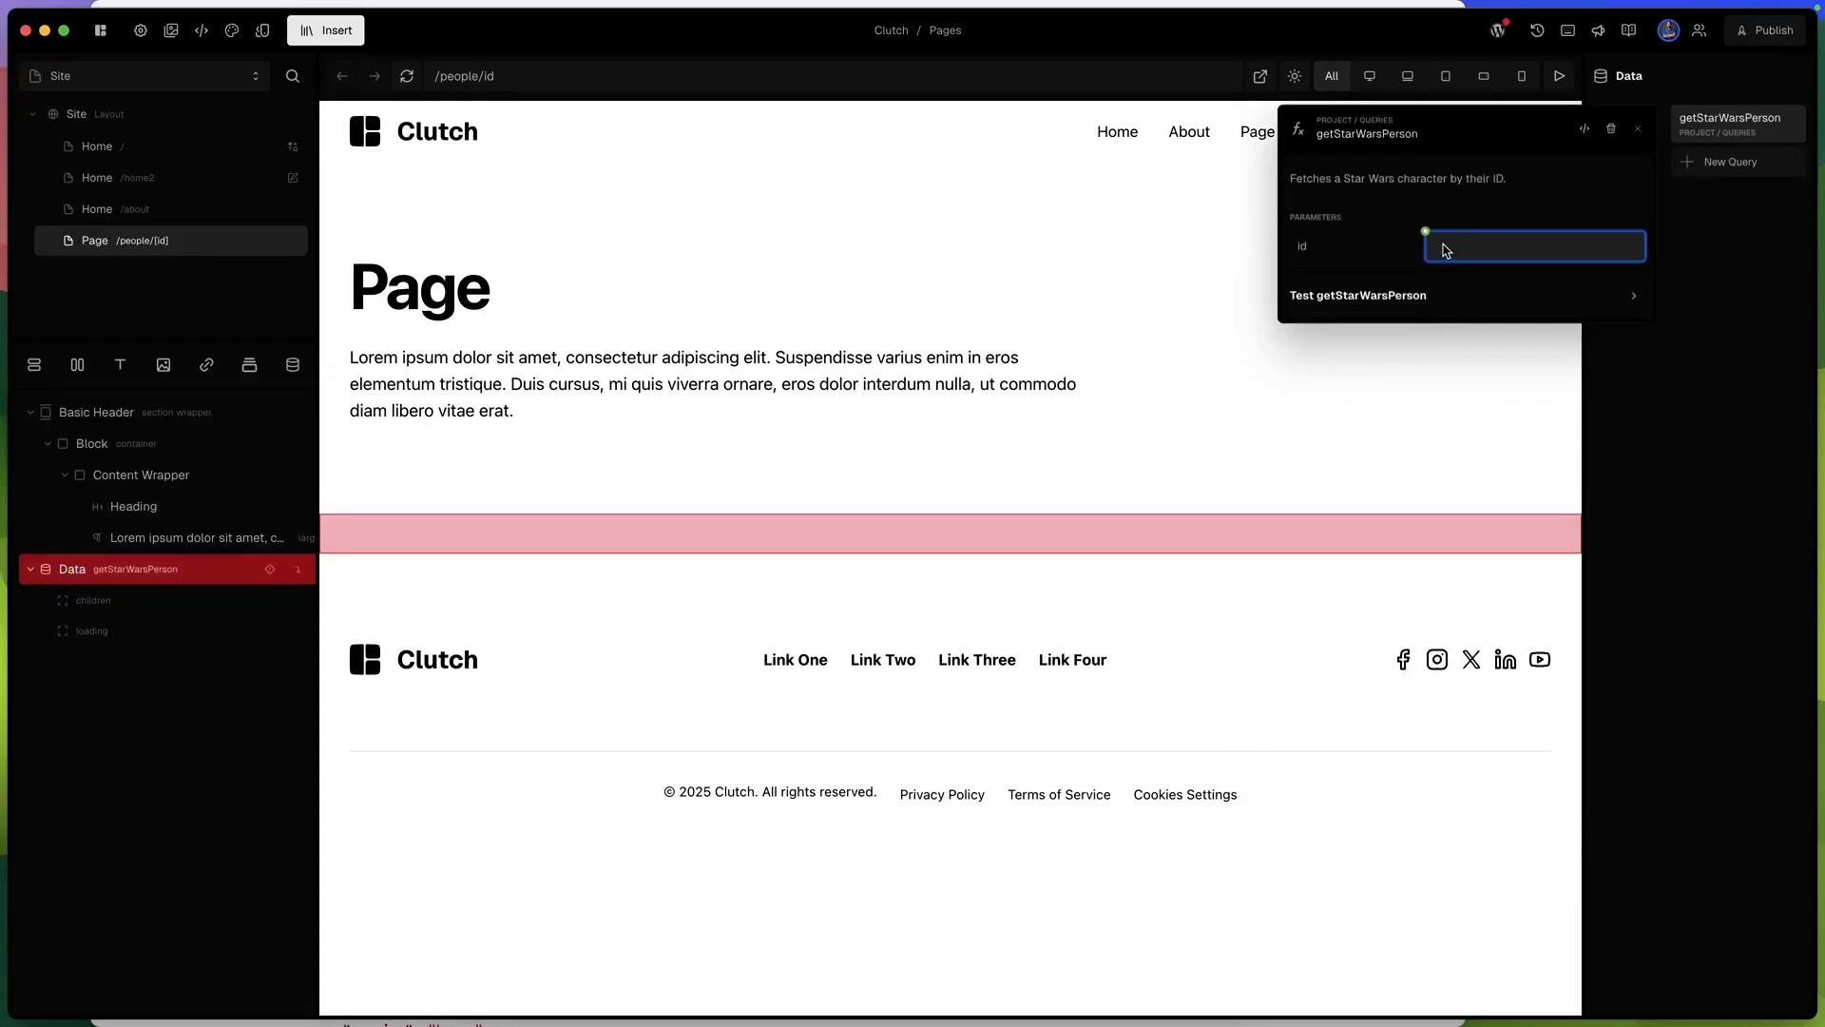
pyautogui.write('1')
pyautogui.click(601, 622)
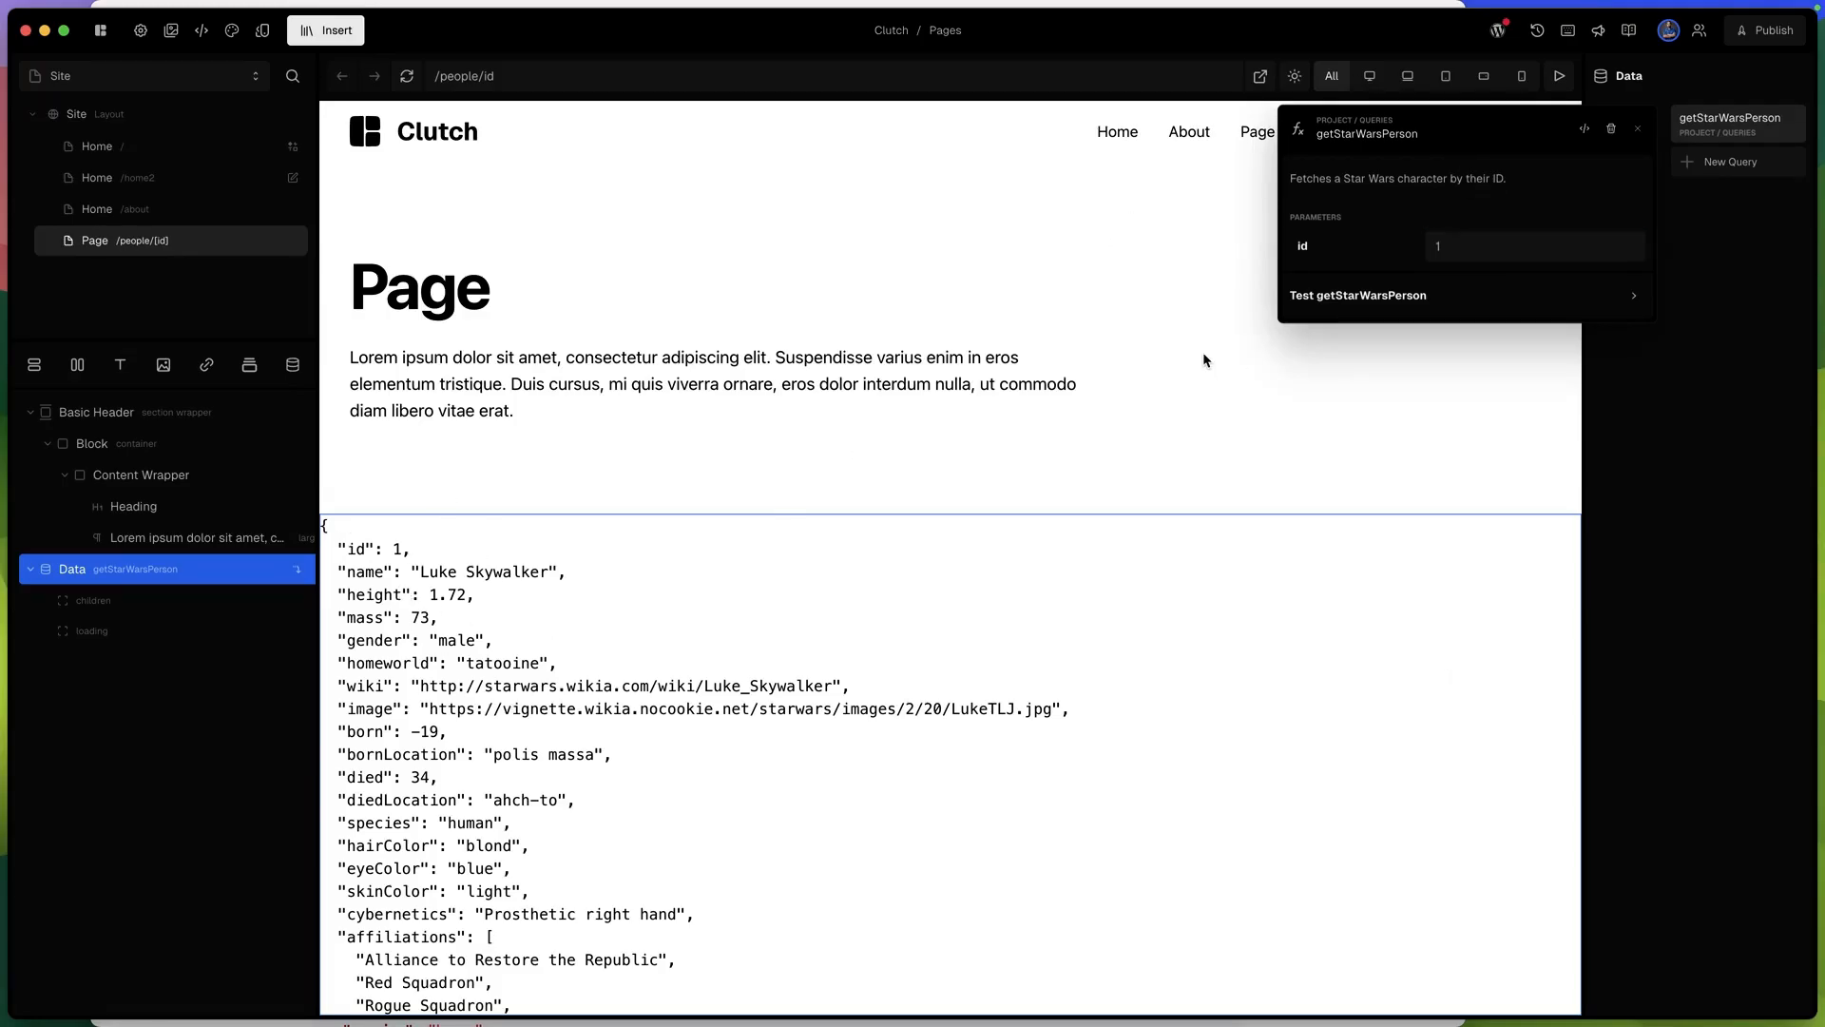
# Bind the id parameter of the getStarWarsPerson query to the id variable under Navigation Params.
pyautogui.click(1499, 249)
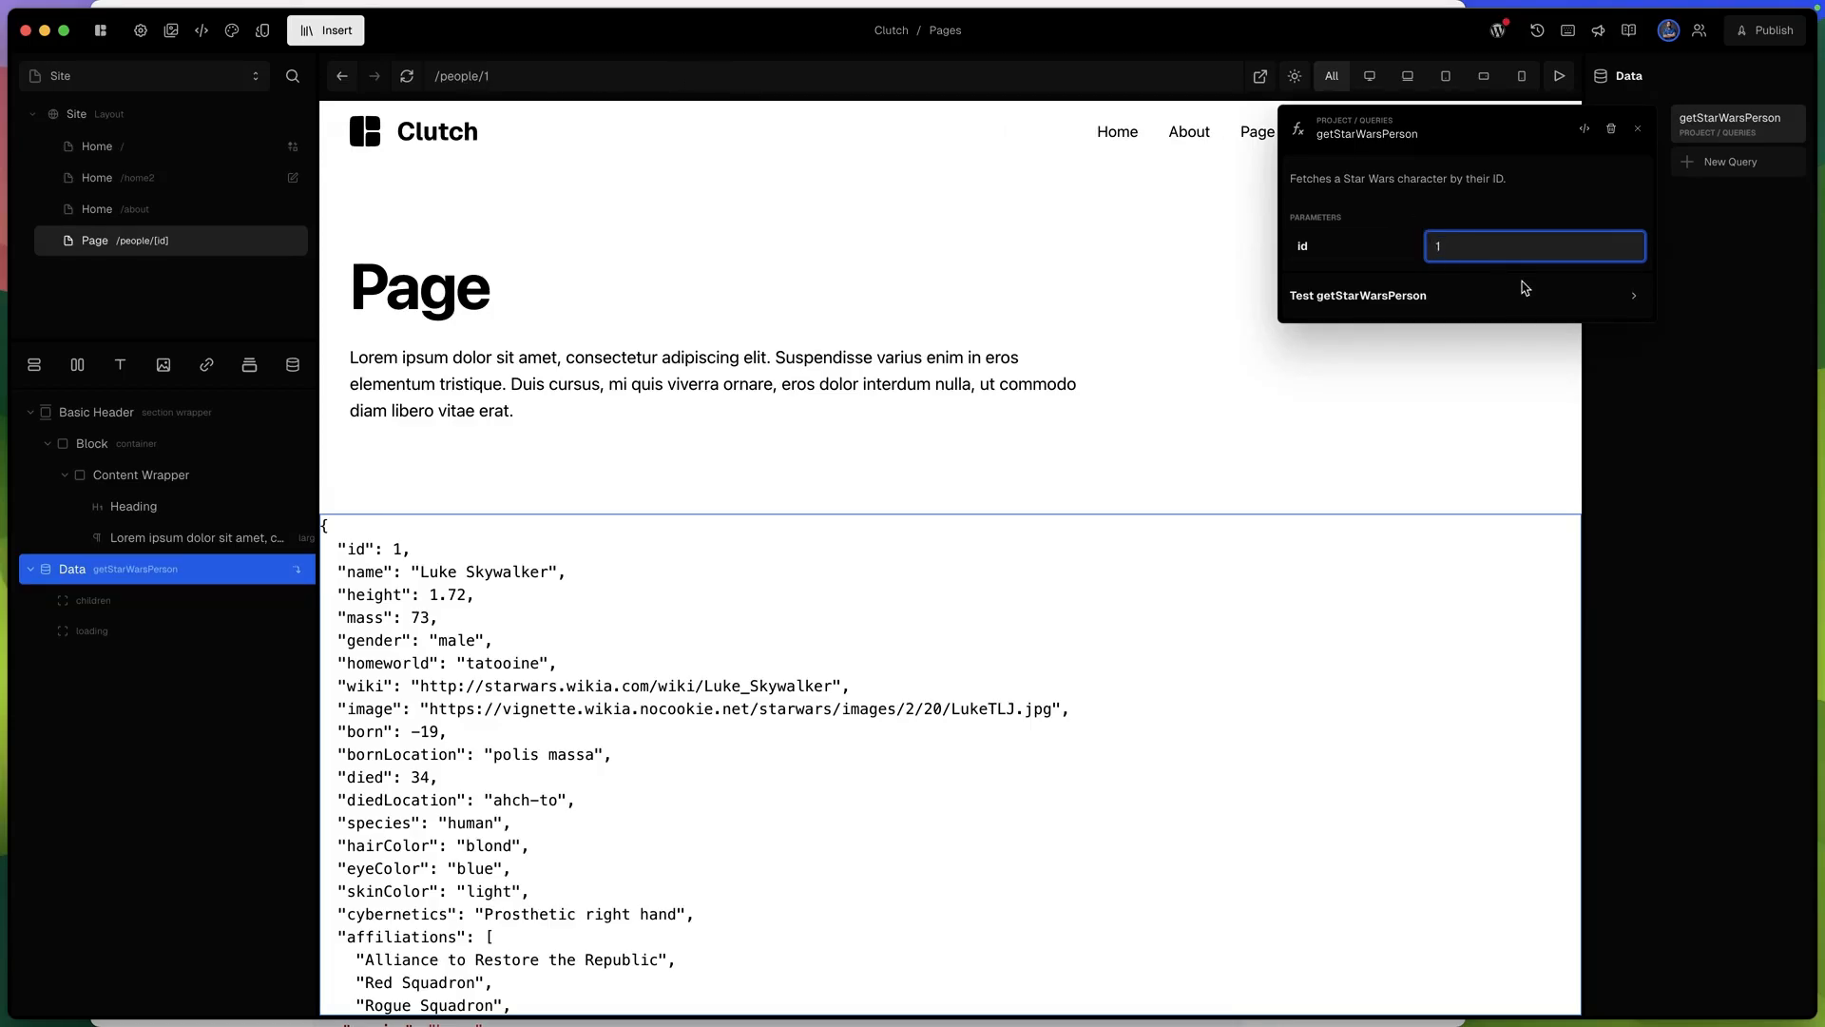
pyautogui.click(1427, 237)
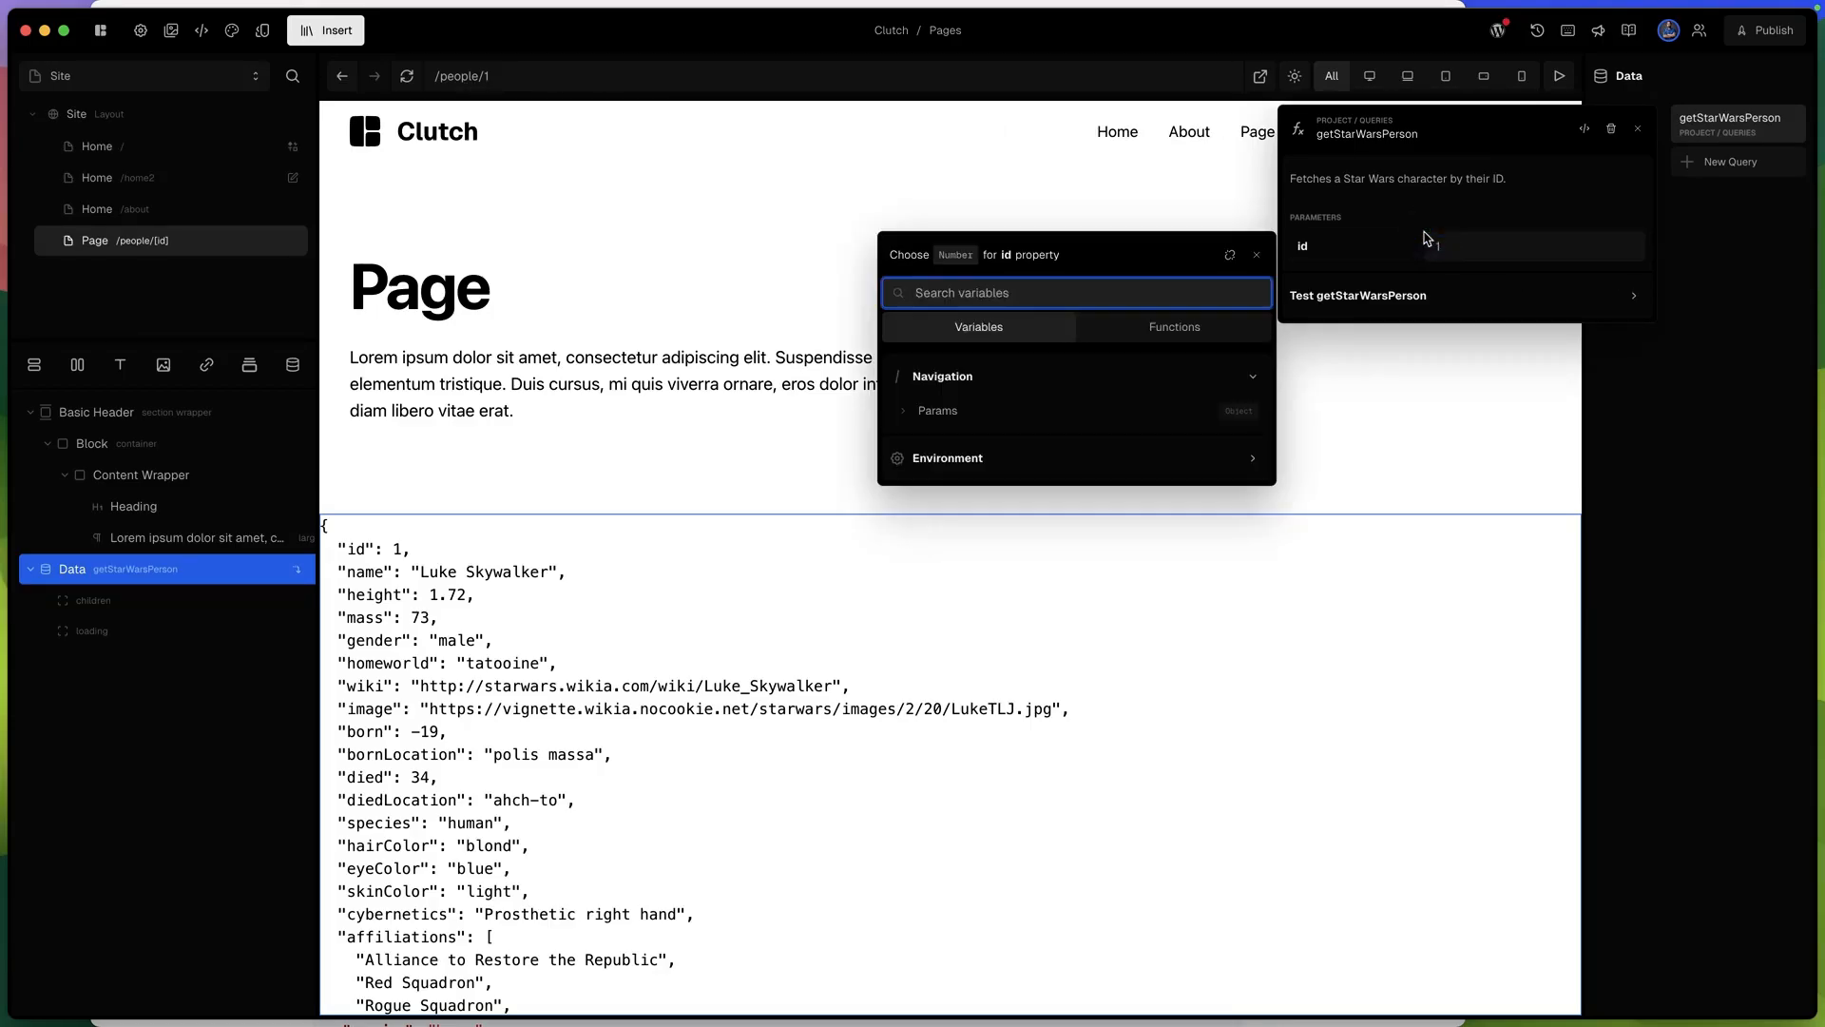
pyautogui.click(906, 415)
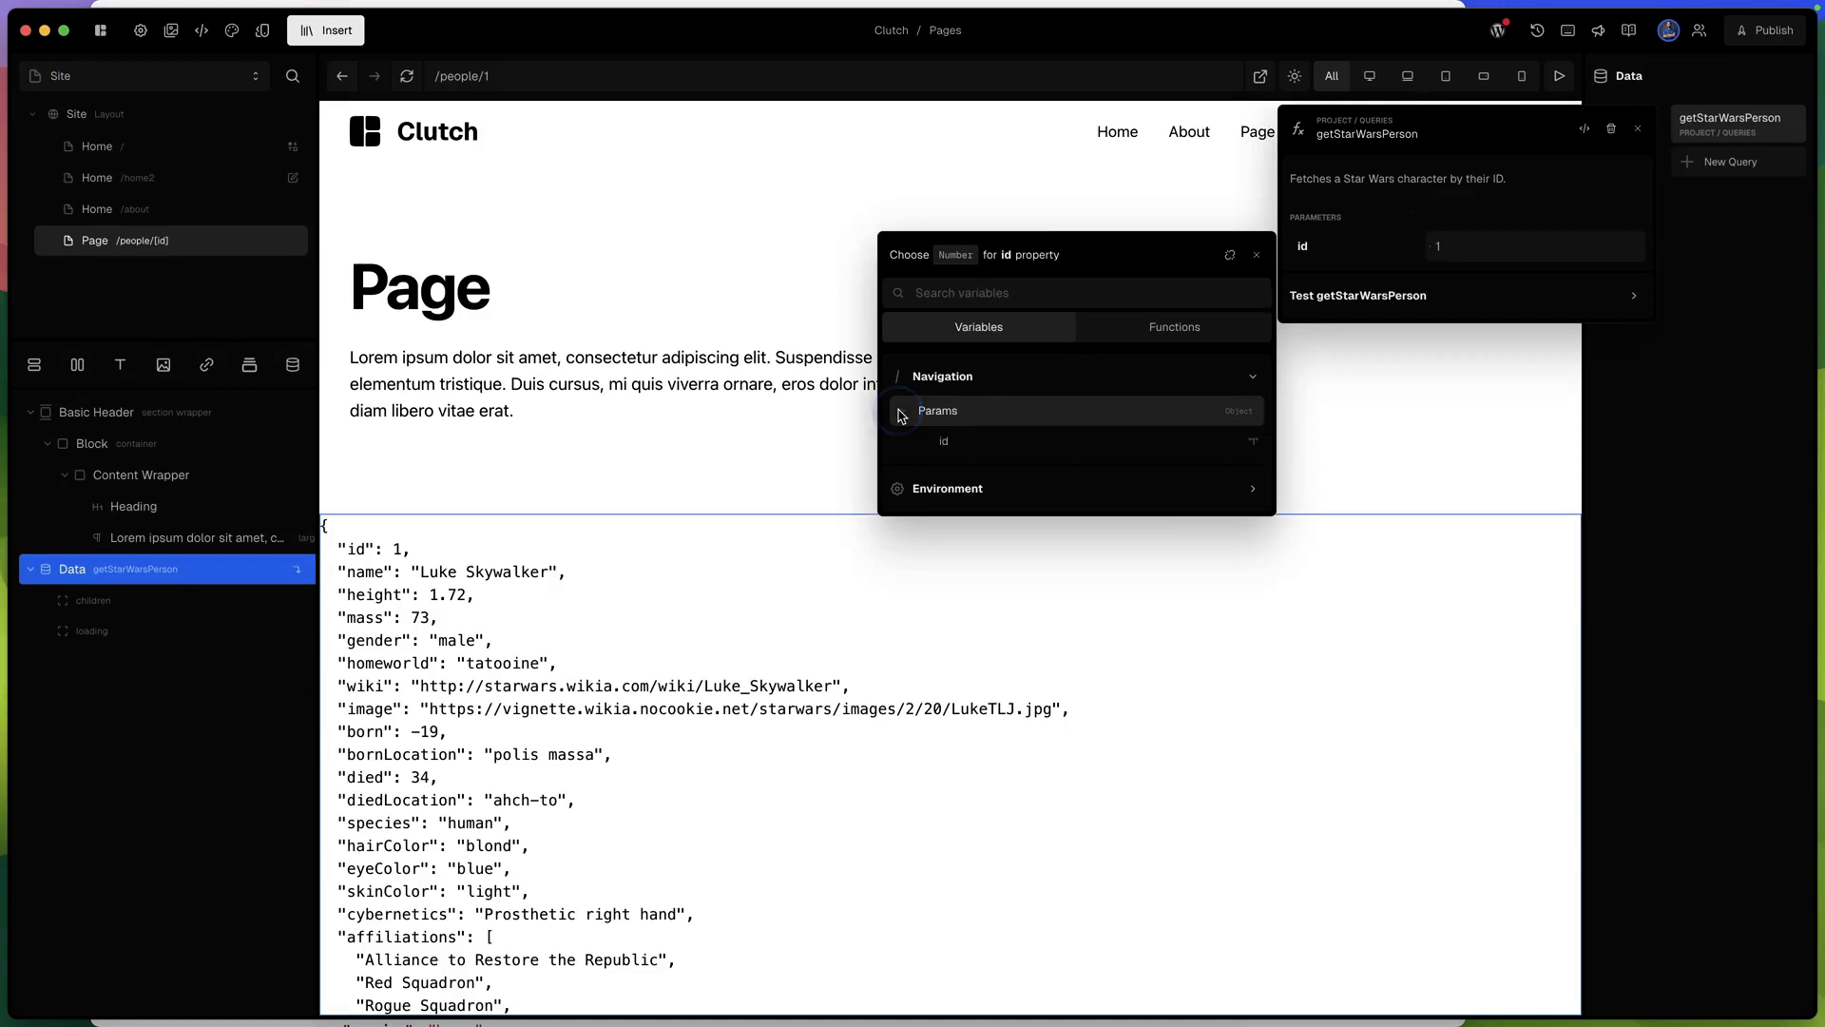
pyautogui.click(963, 450)
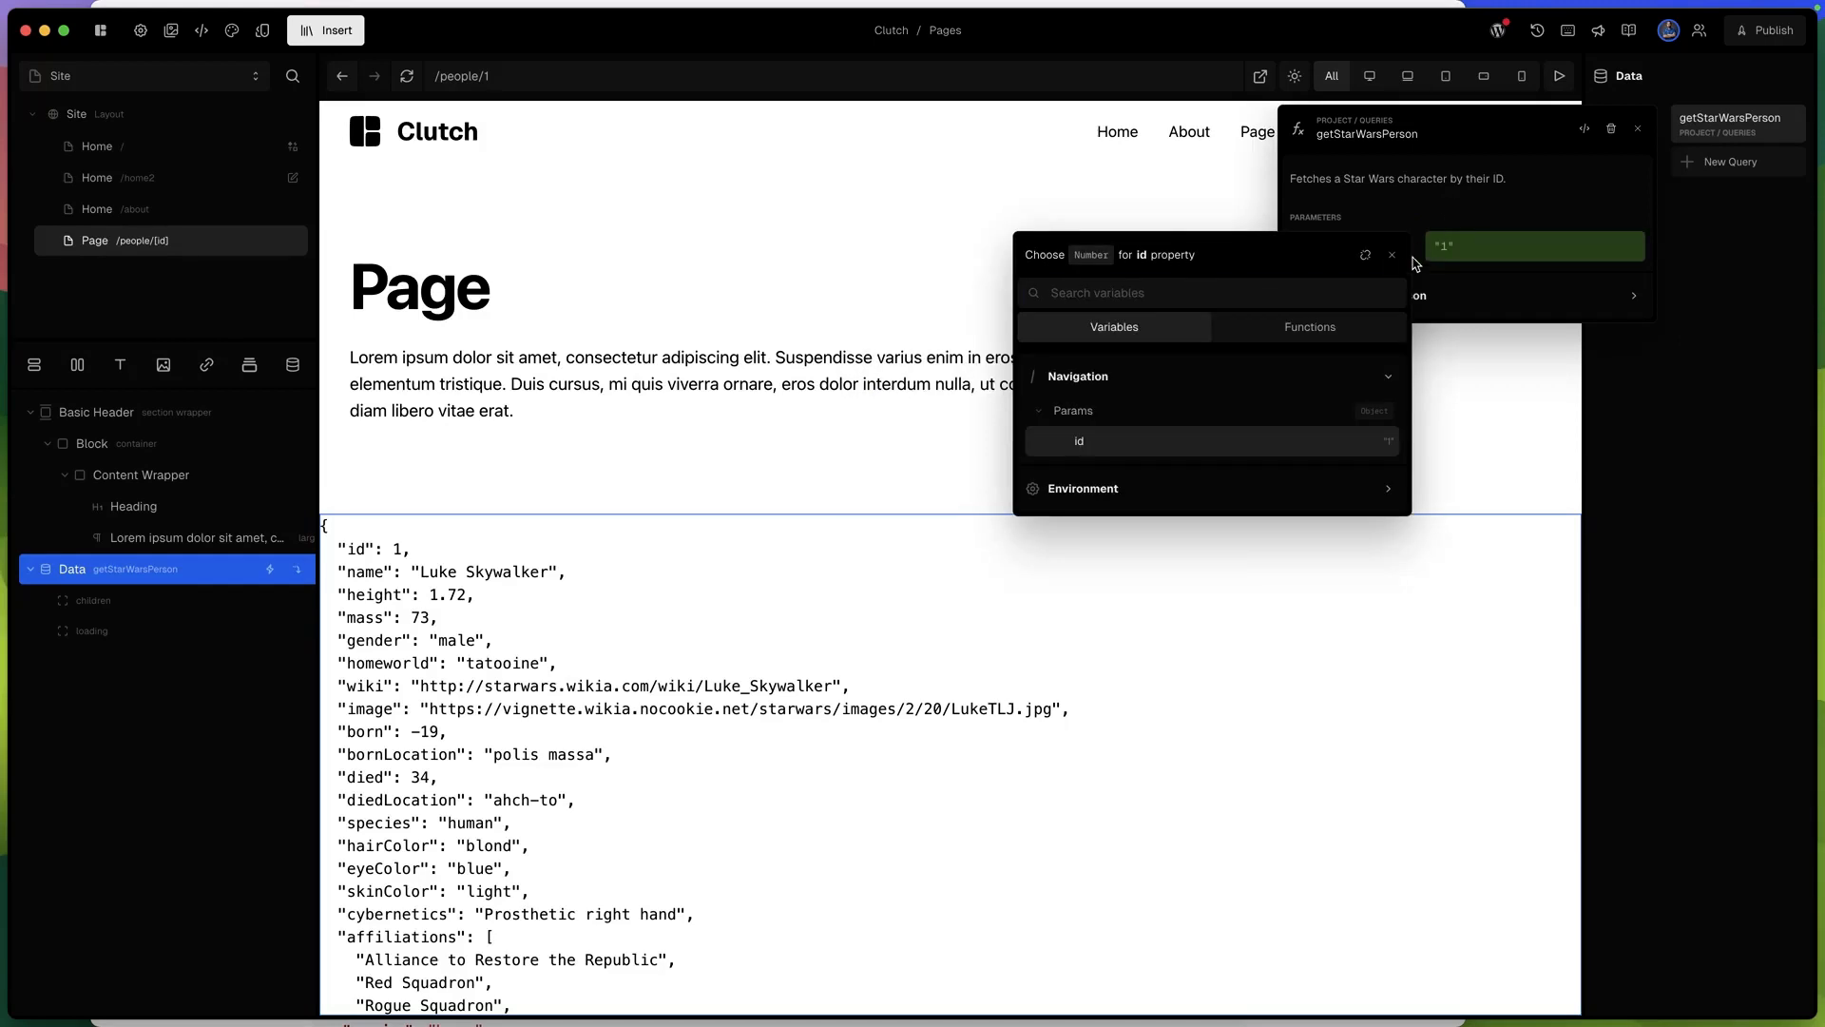
# Close the query settings and extend the path of the /people/[id] page to /people/[id]/[universe].
pyautogui.click(1394, 257)
pyautogui.press('Escape')
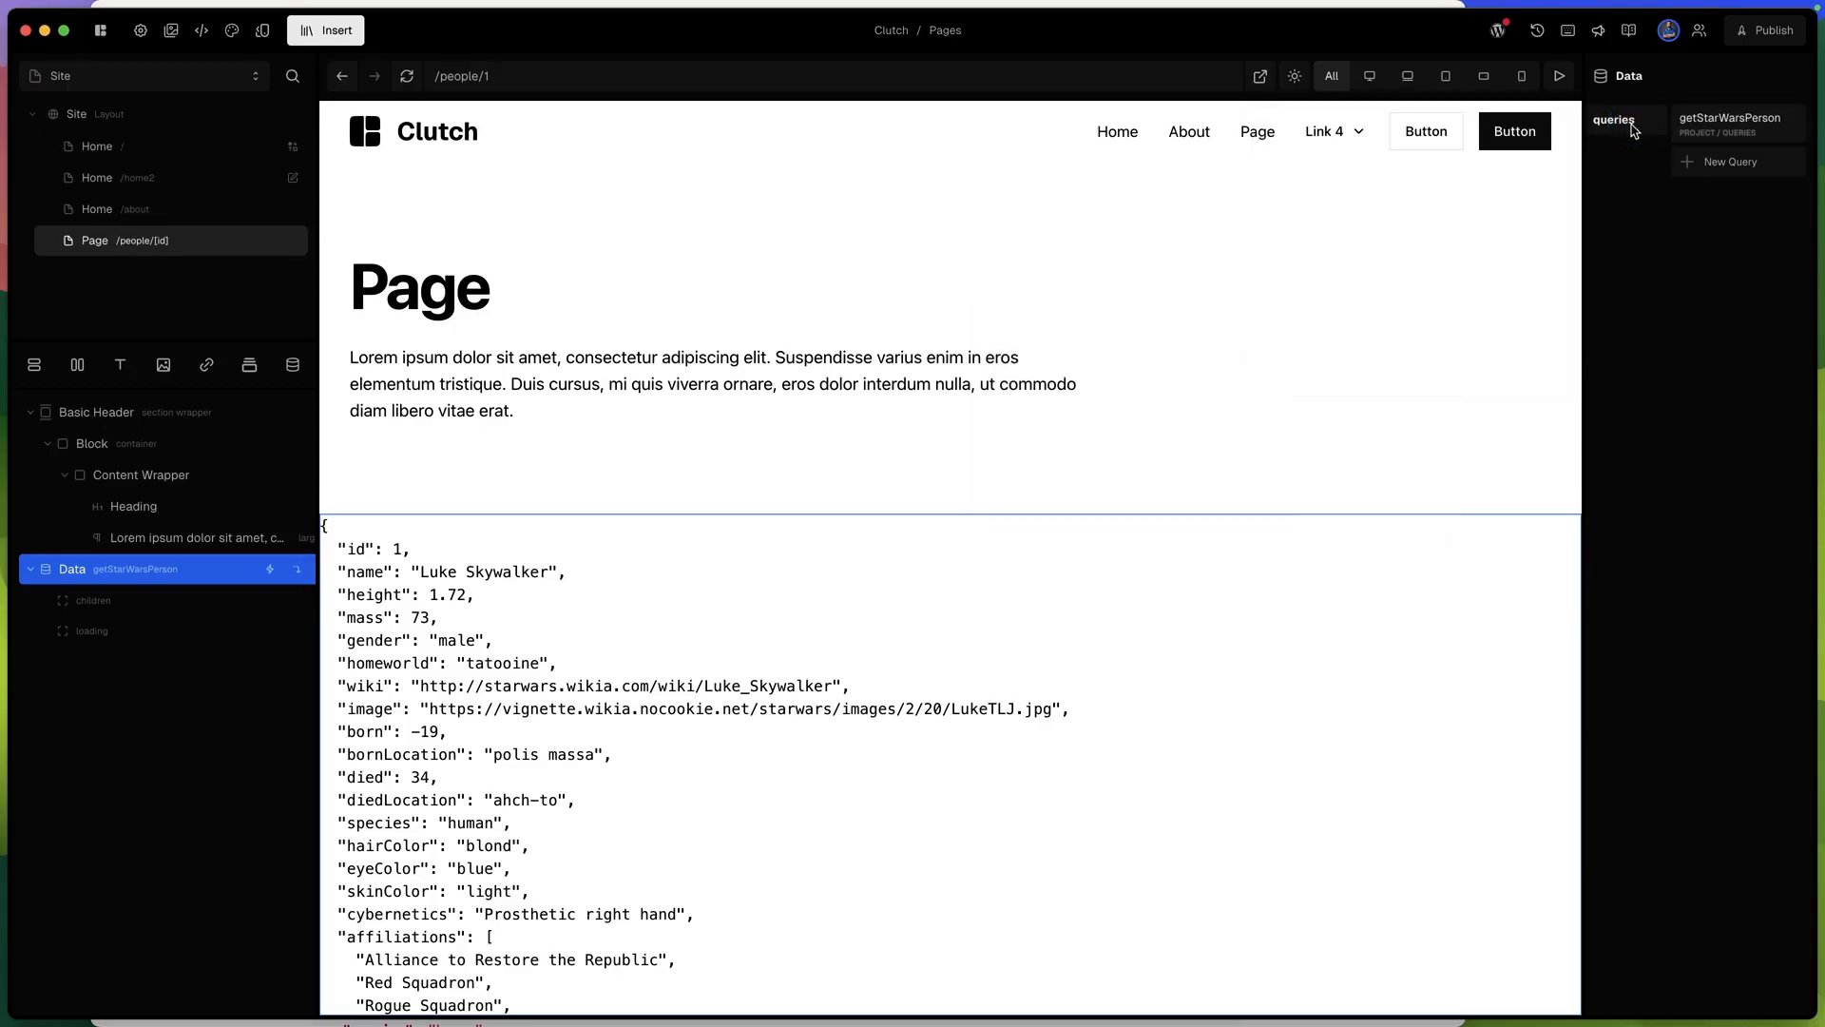
pyautogui.click(208, 241)
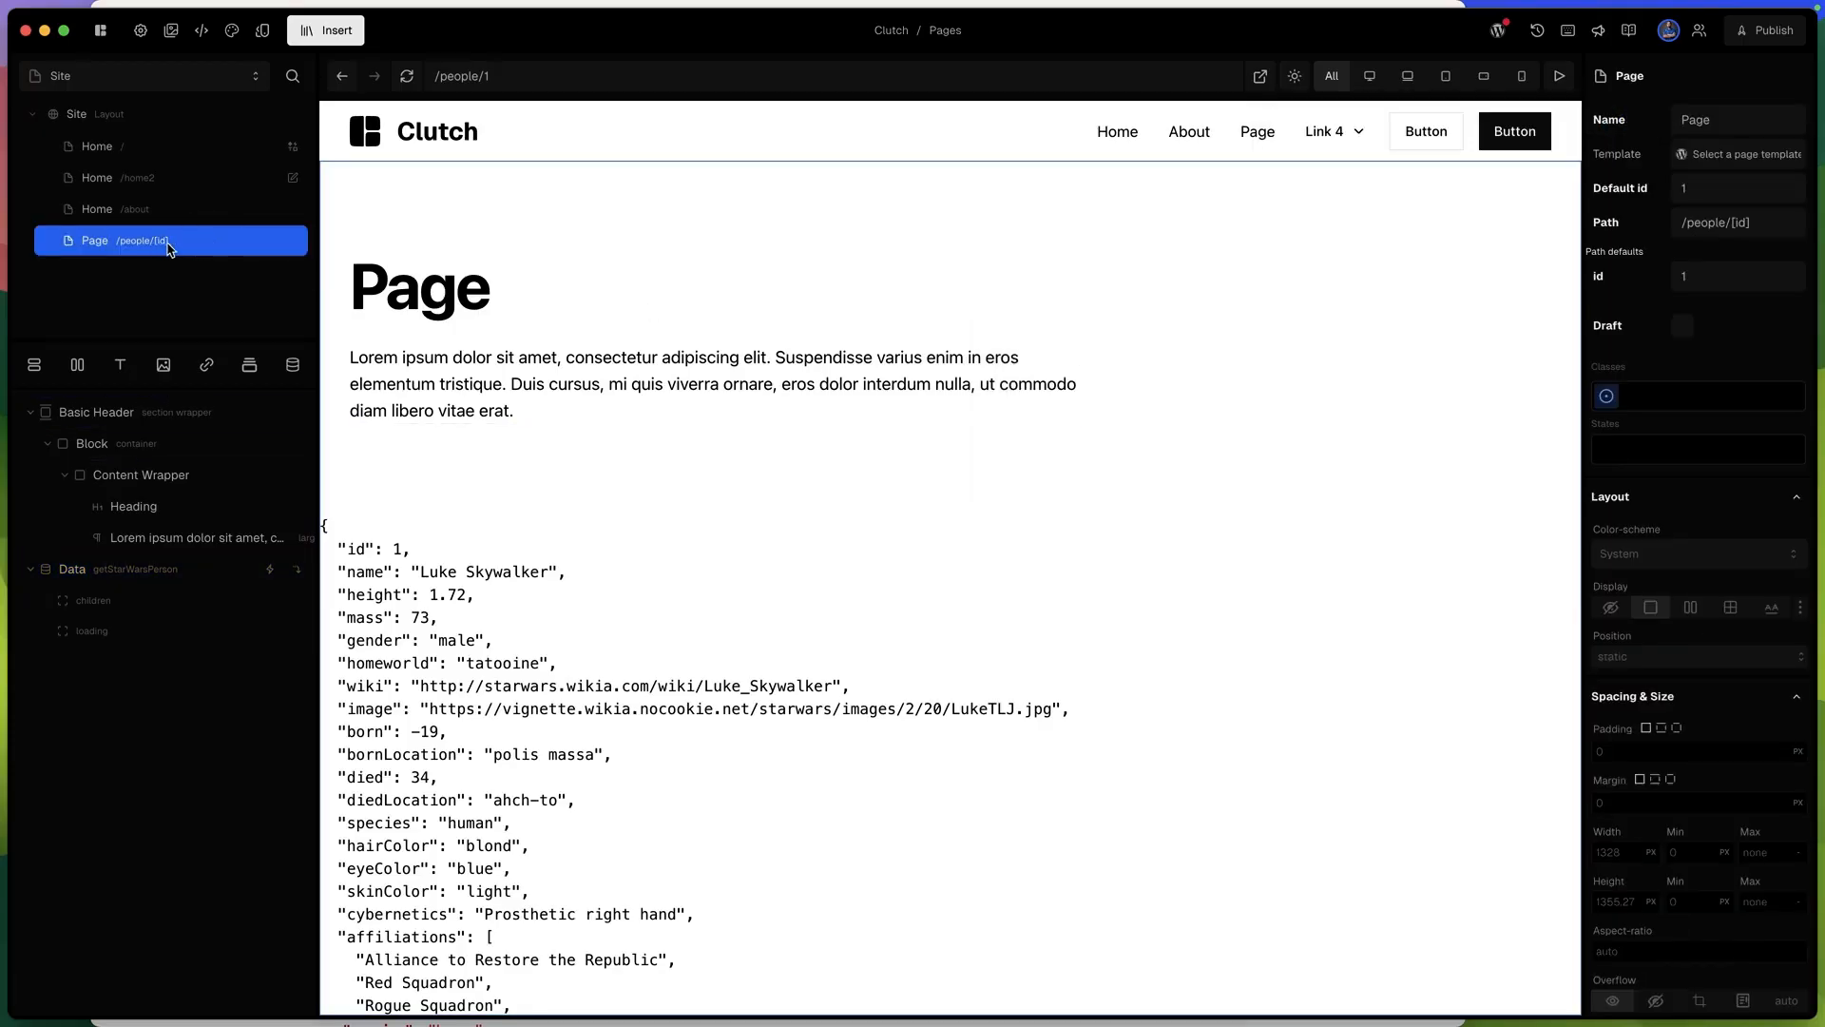
pyautogui.click(1709, 233)
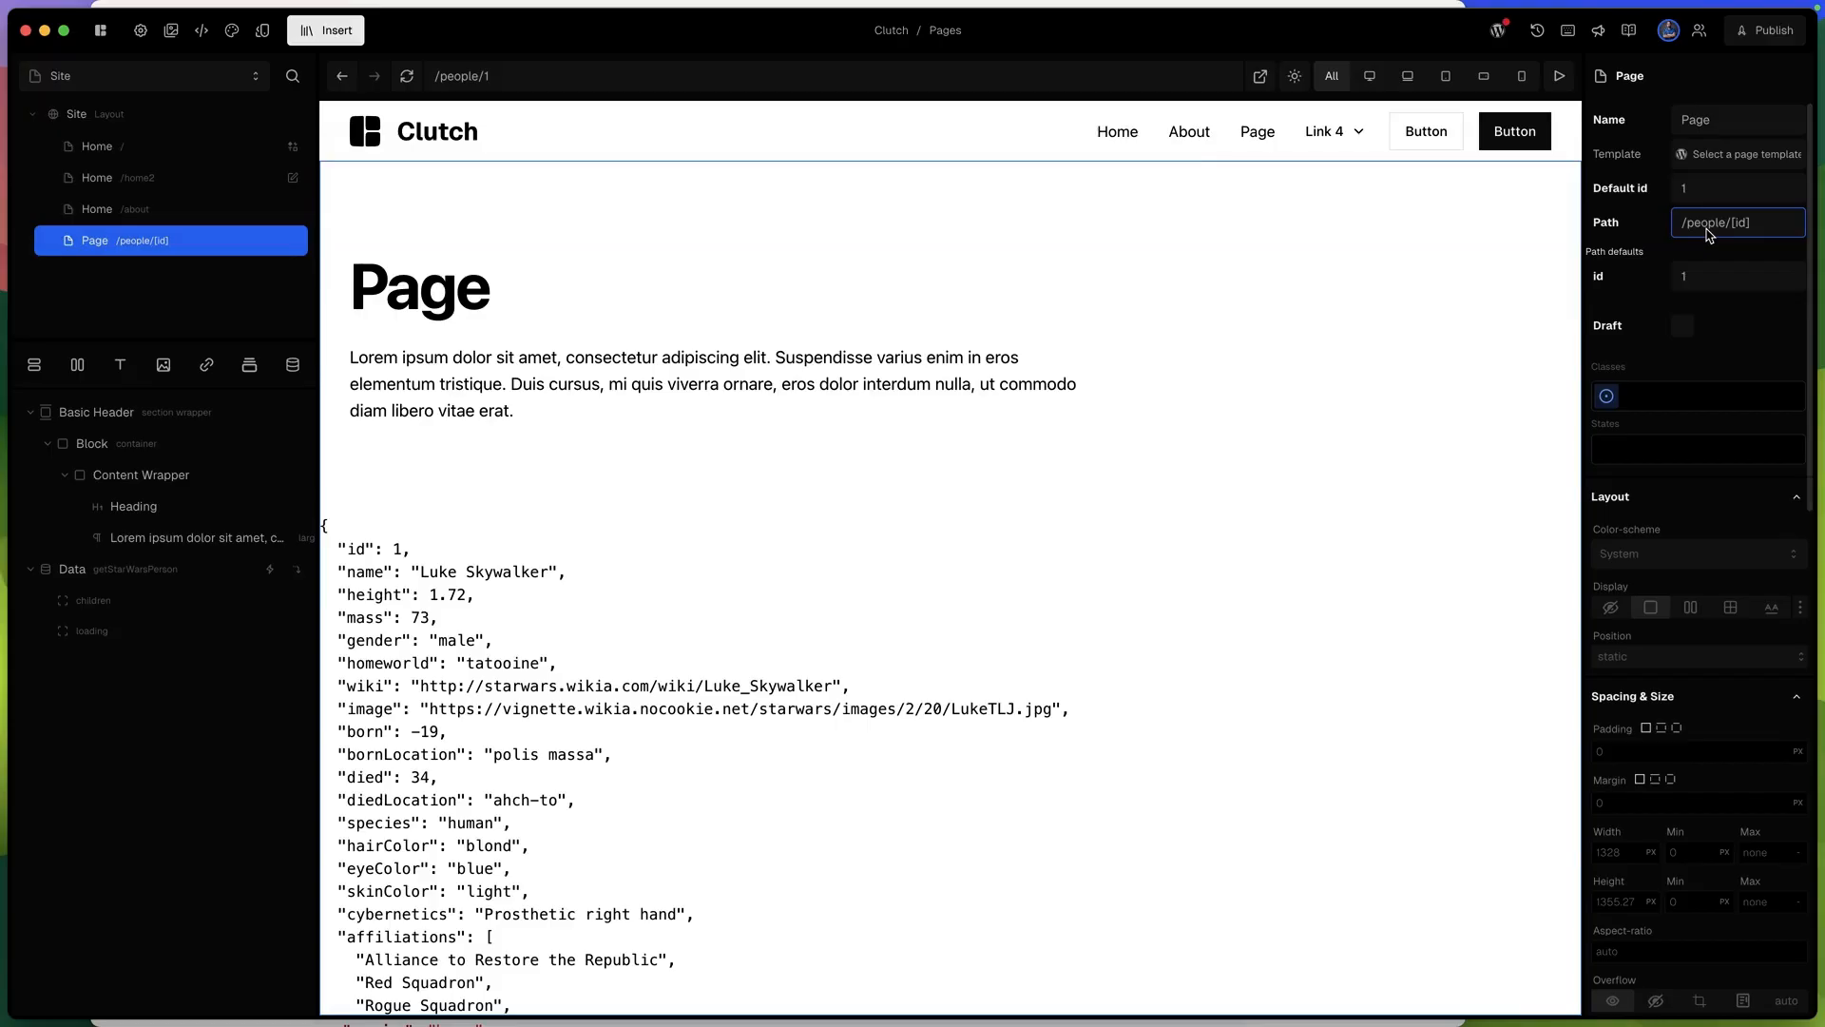
pyautogui.click(1764, 225)
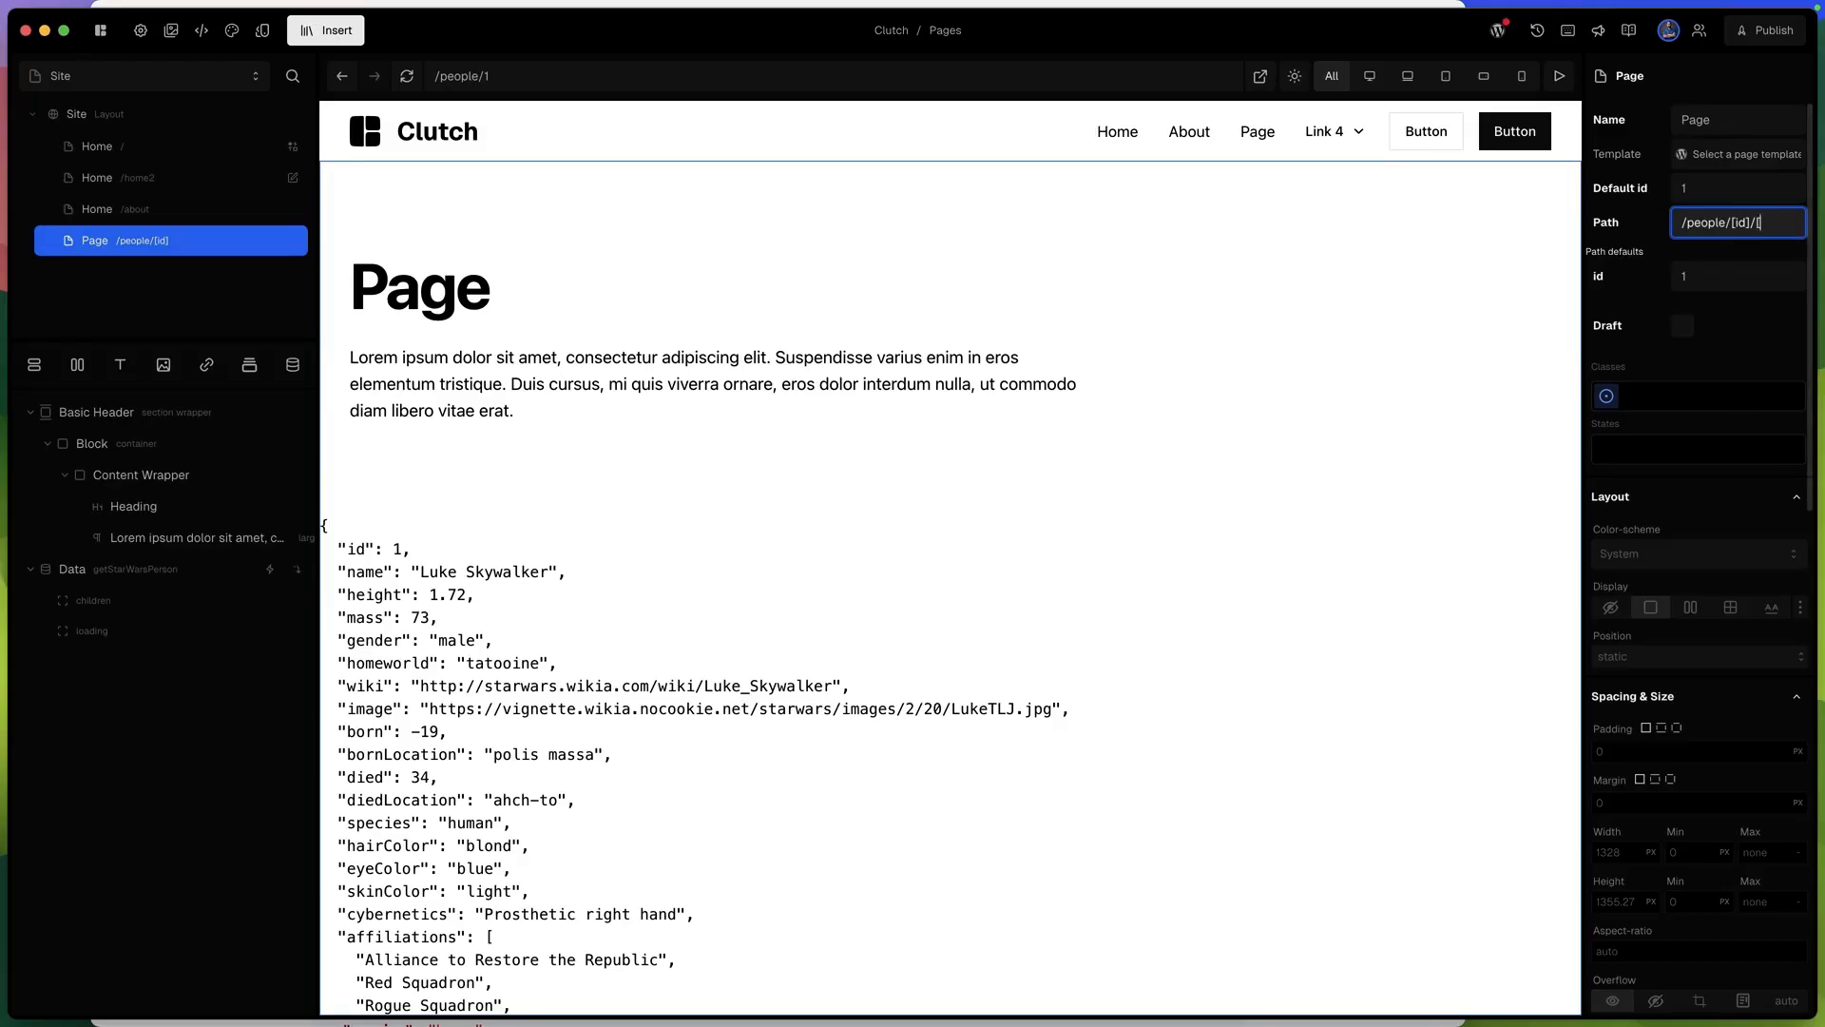
pyautogui.write('/[universe]')
pyautogui.press('Tab')
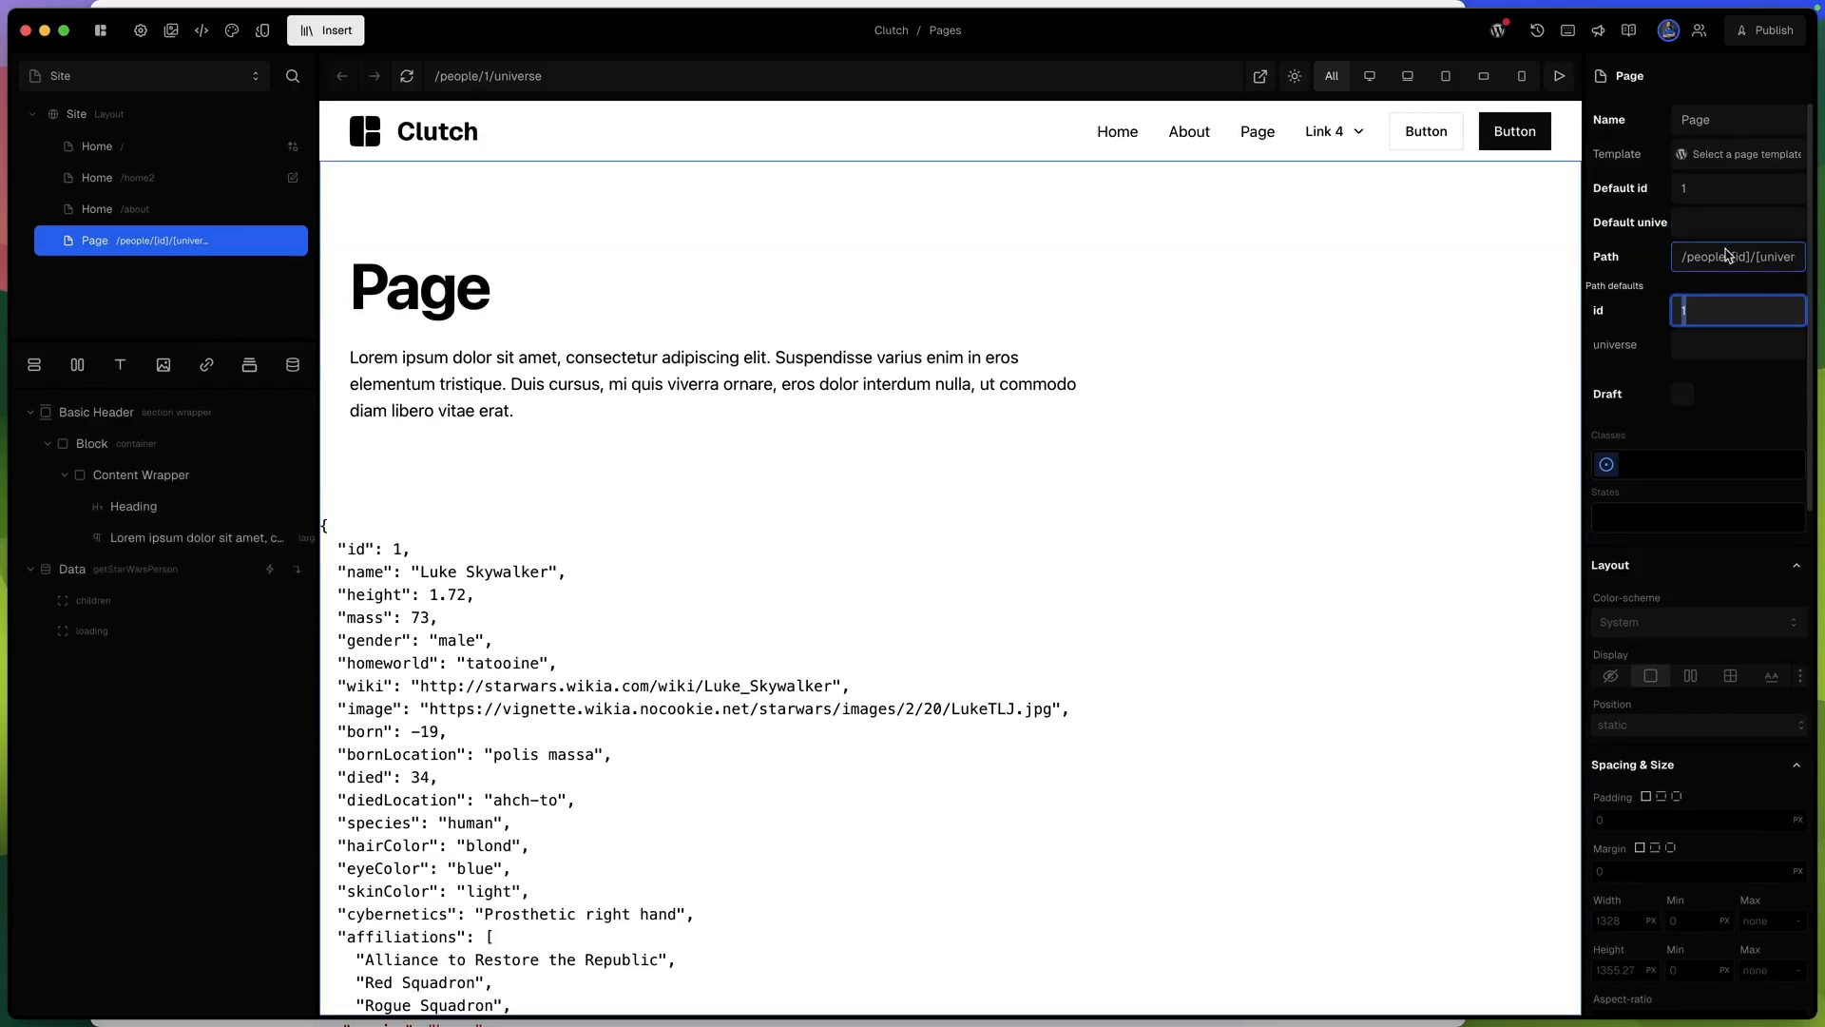
# Remove the /[universe] segment from the page's path so it reads /people/[id].
pyautogui.click(1755, 257)
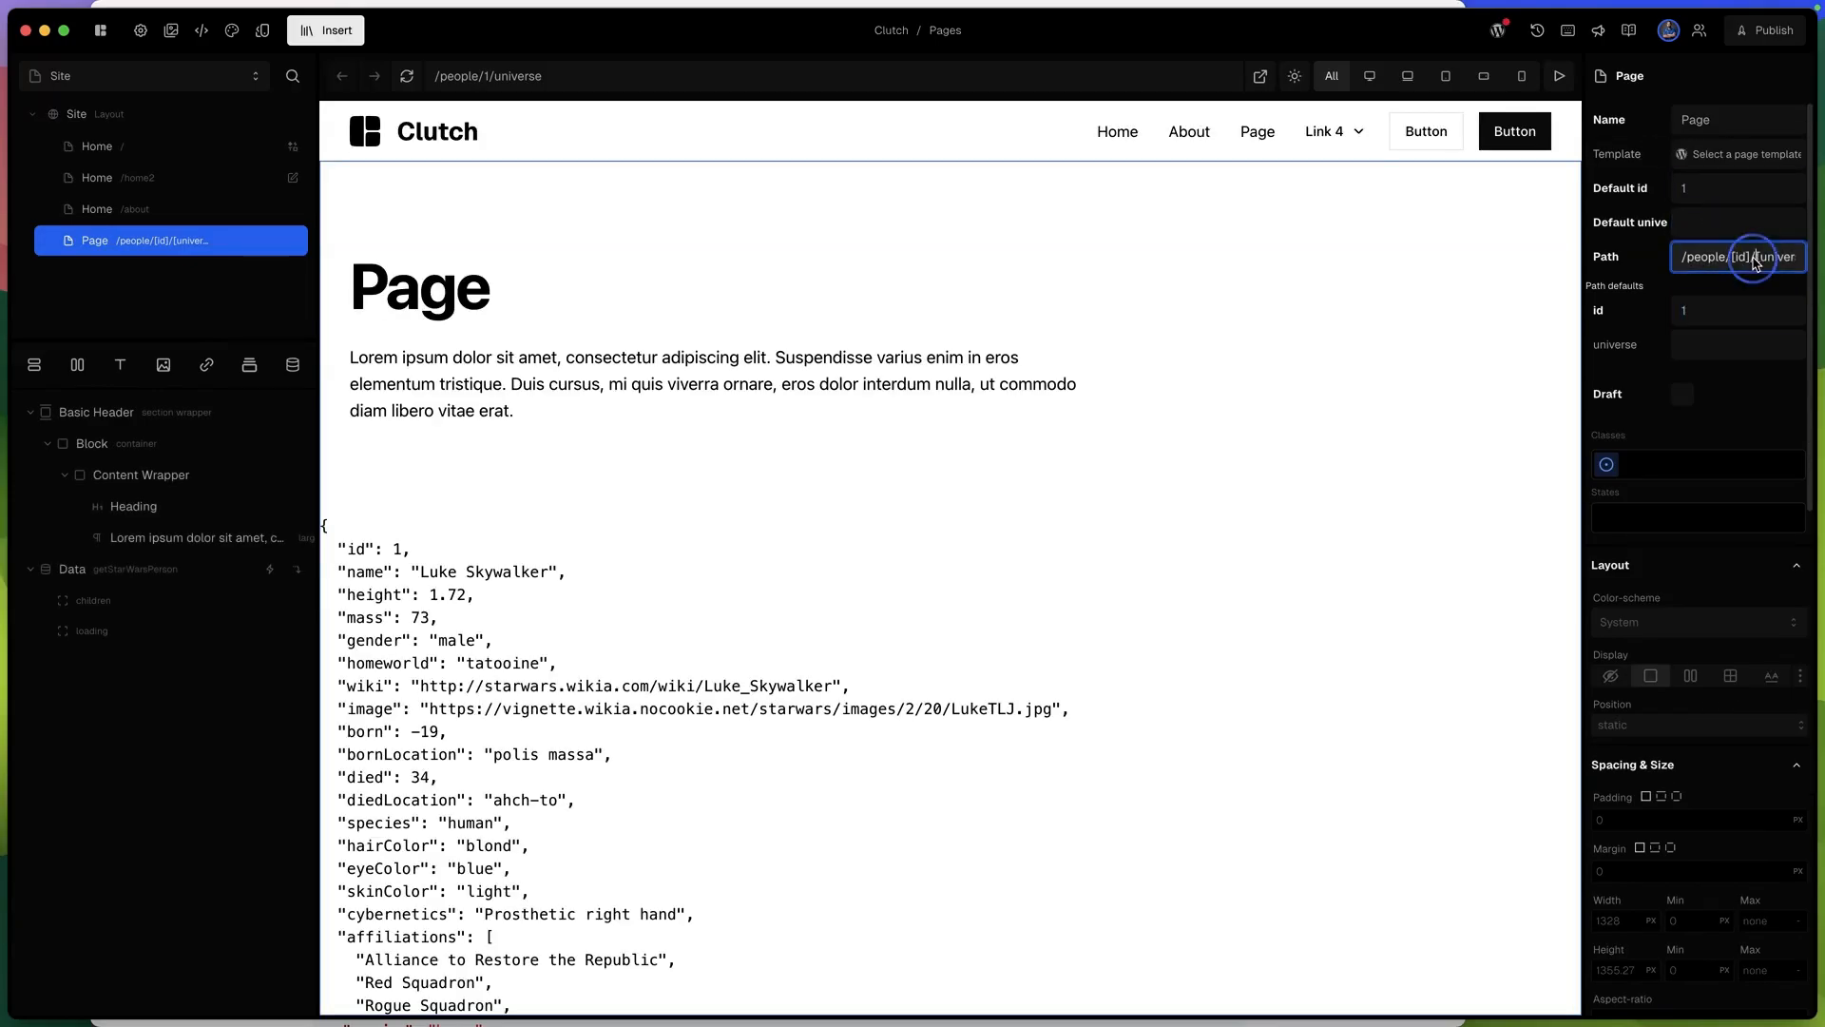
pyautogui.moveTo(1753, 258); pyautogui.dragTo(1818, 257)
pyautogui.press('BackSpace')
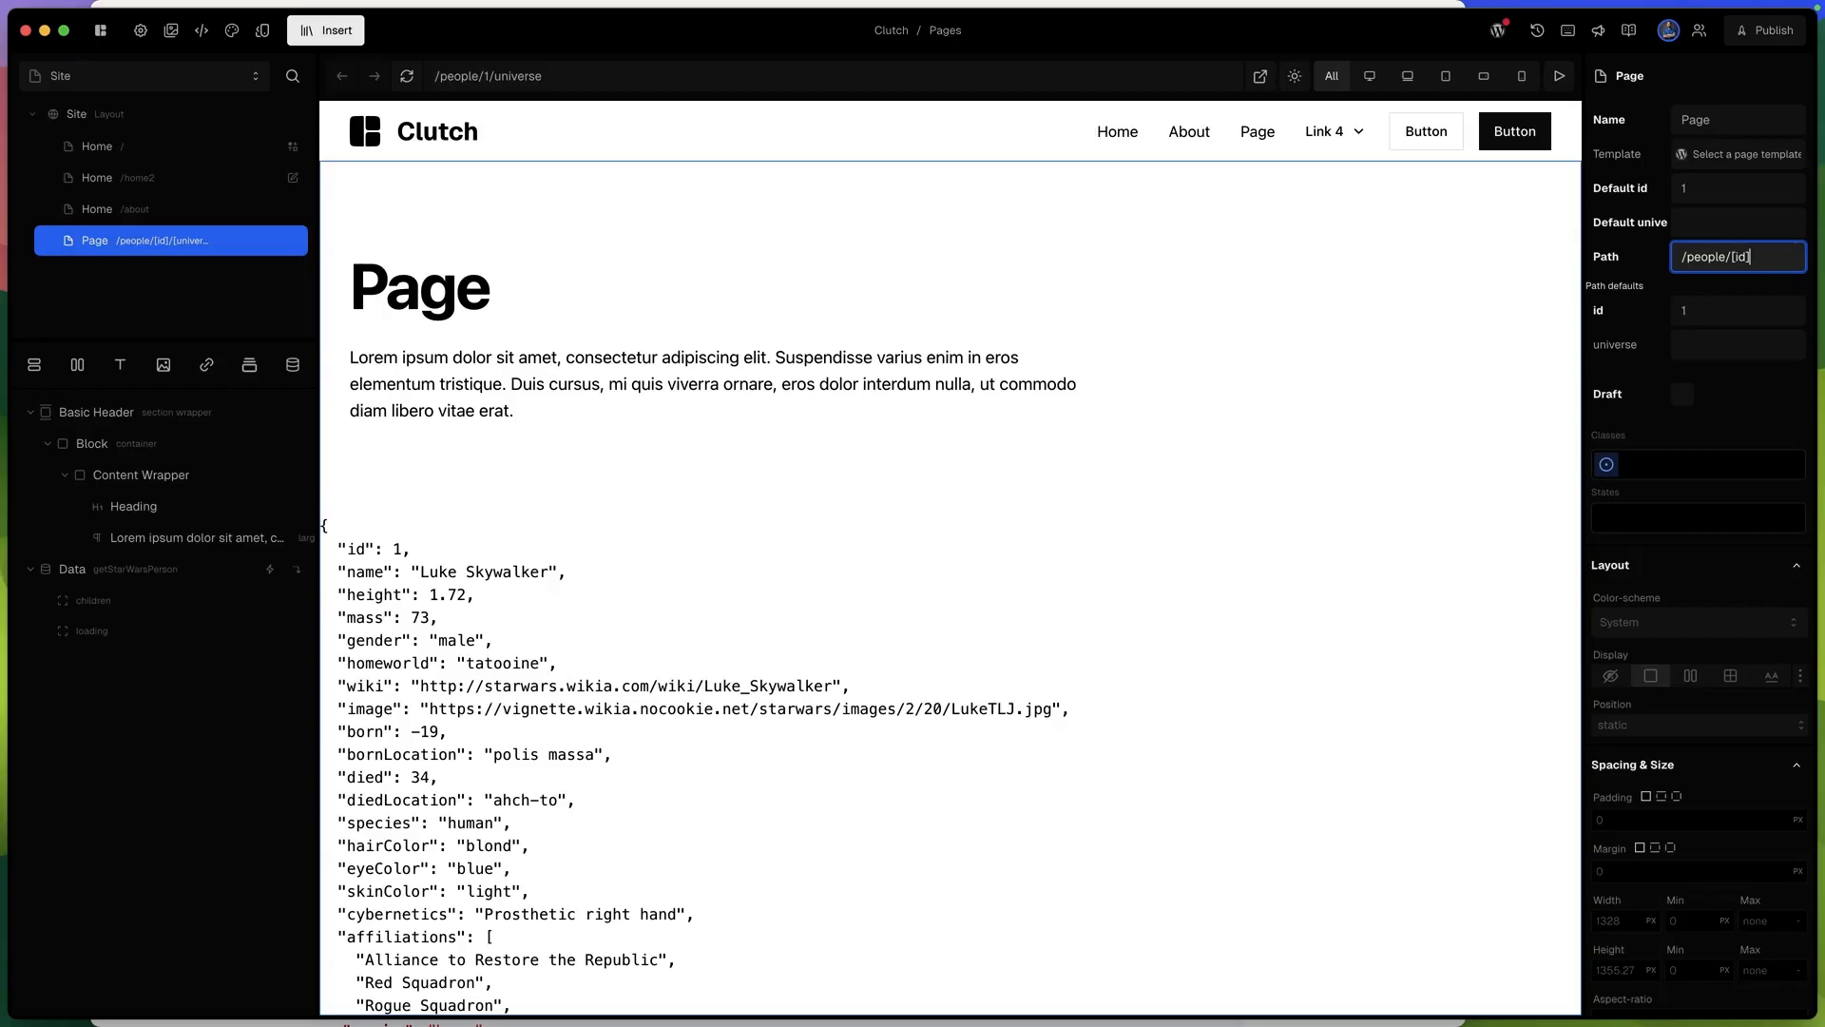
pyautogui.press('Tab')
pyautogui.click(1698, 189)
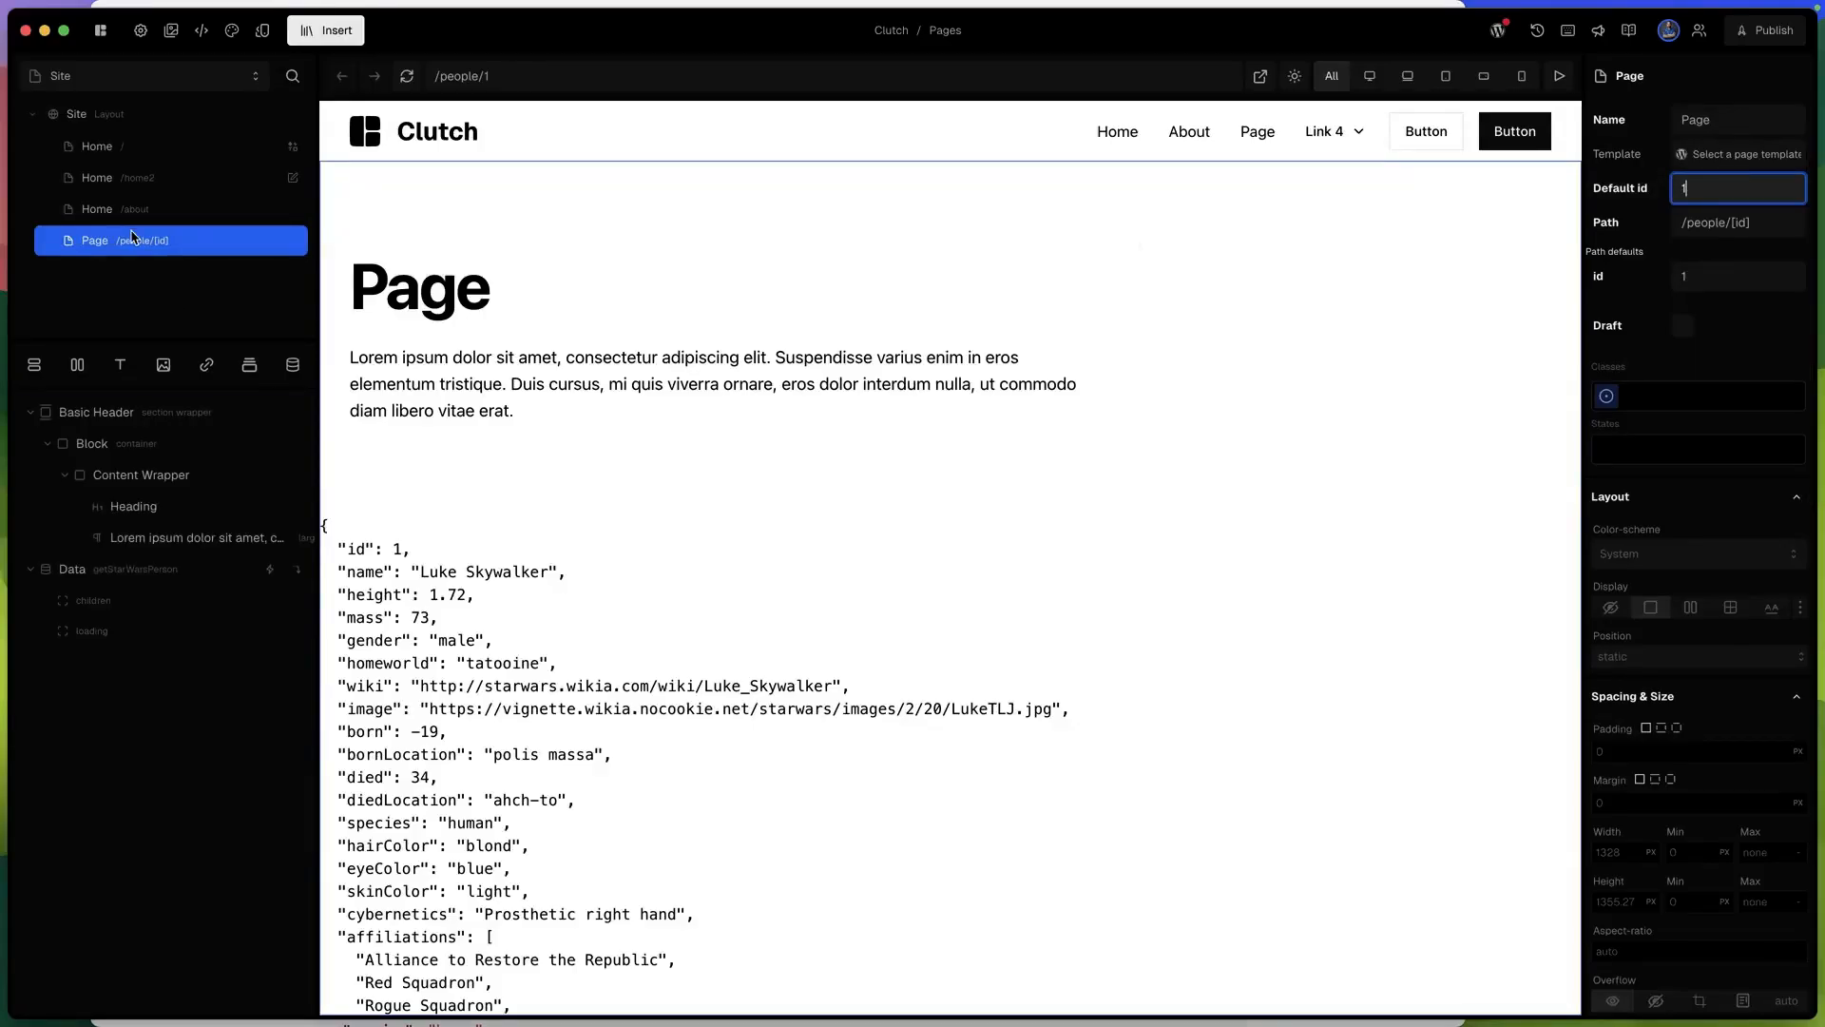
# Compare the settings of the /about page with those of the /people/[id] page and its Data component.
pyautogui.click(149, 218)
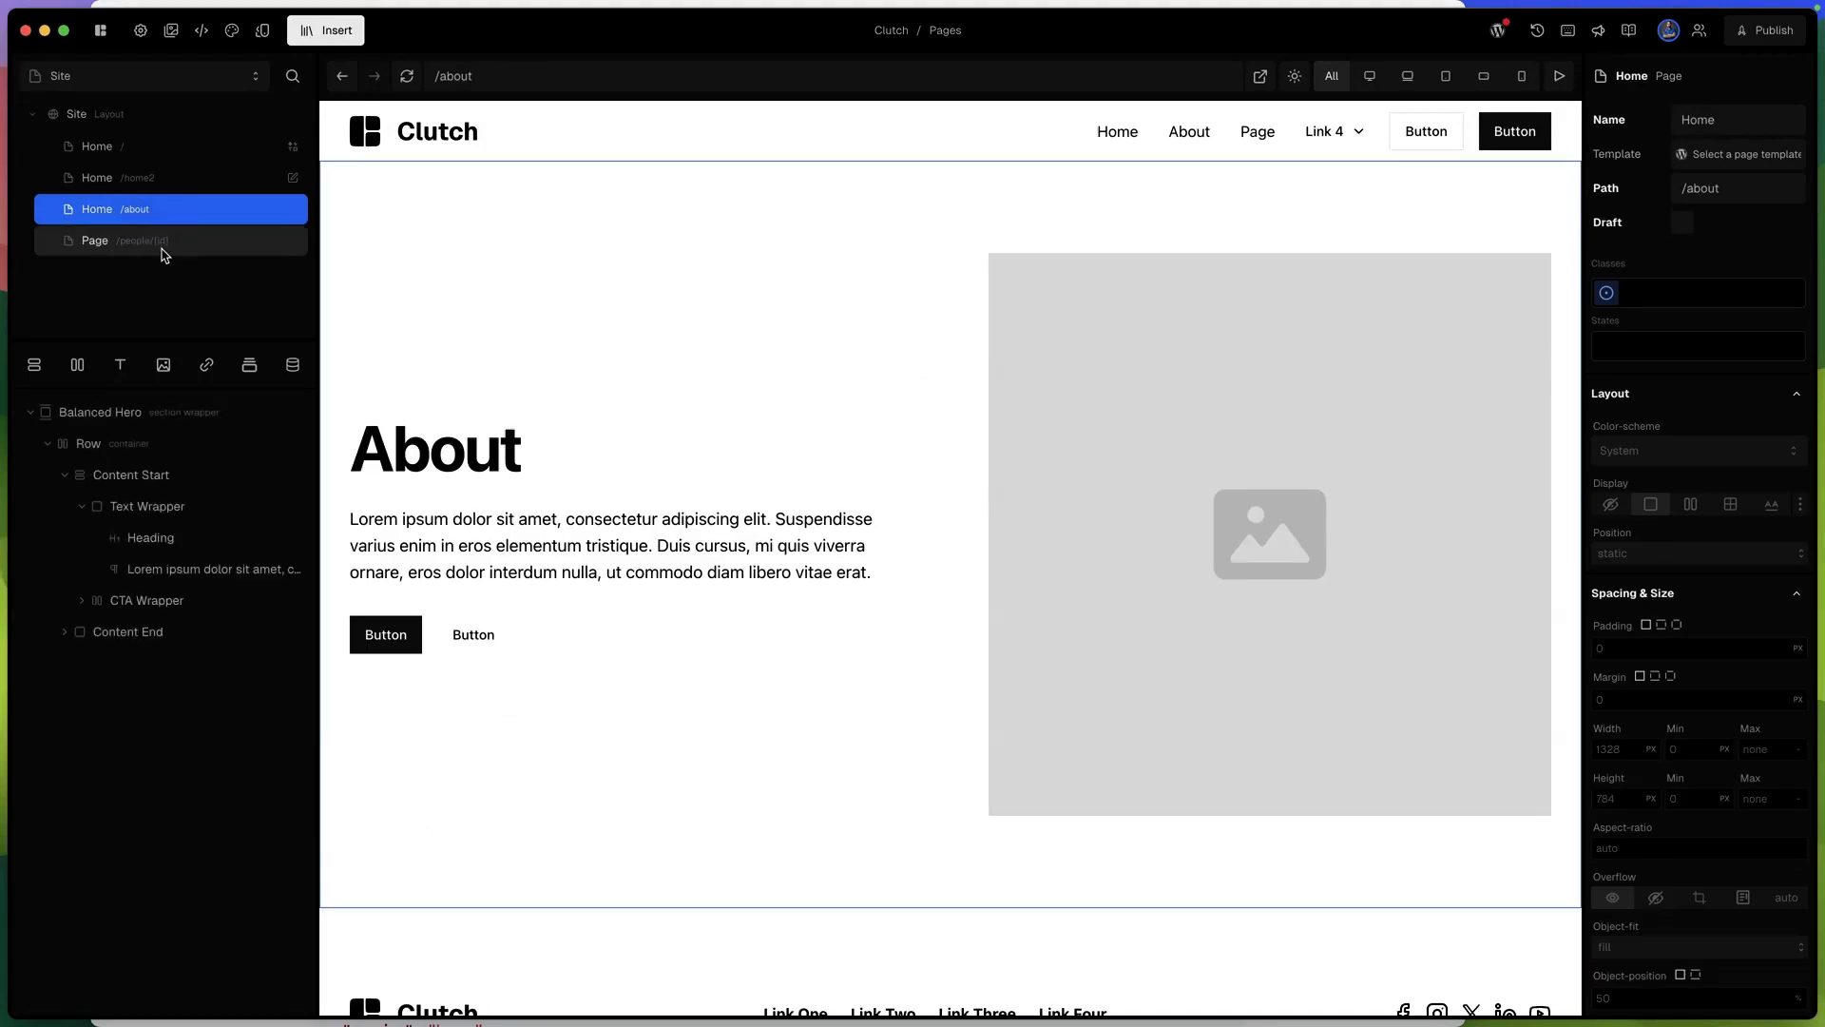
pyautogui.click(159, 247)
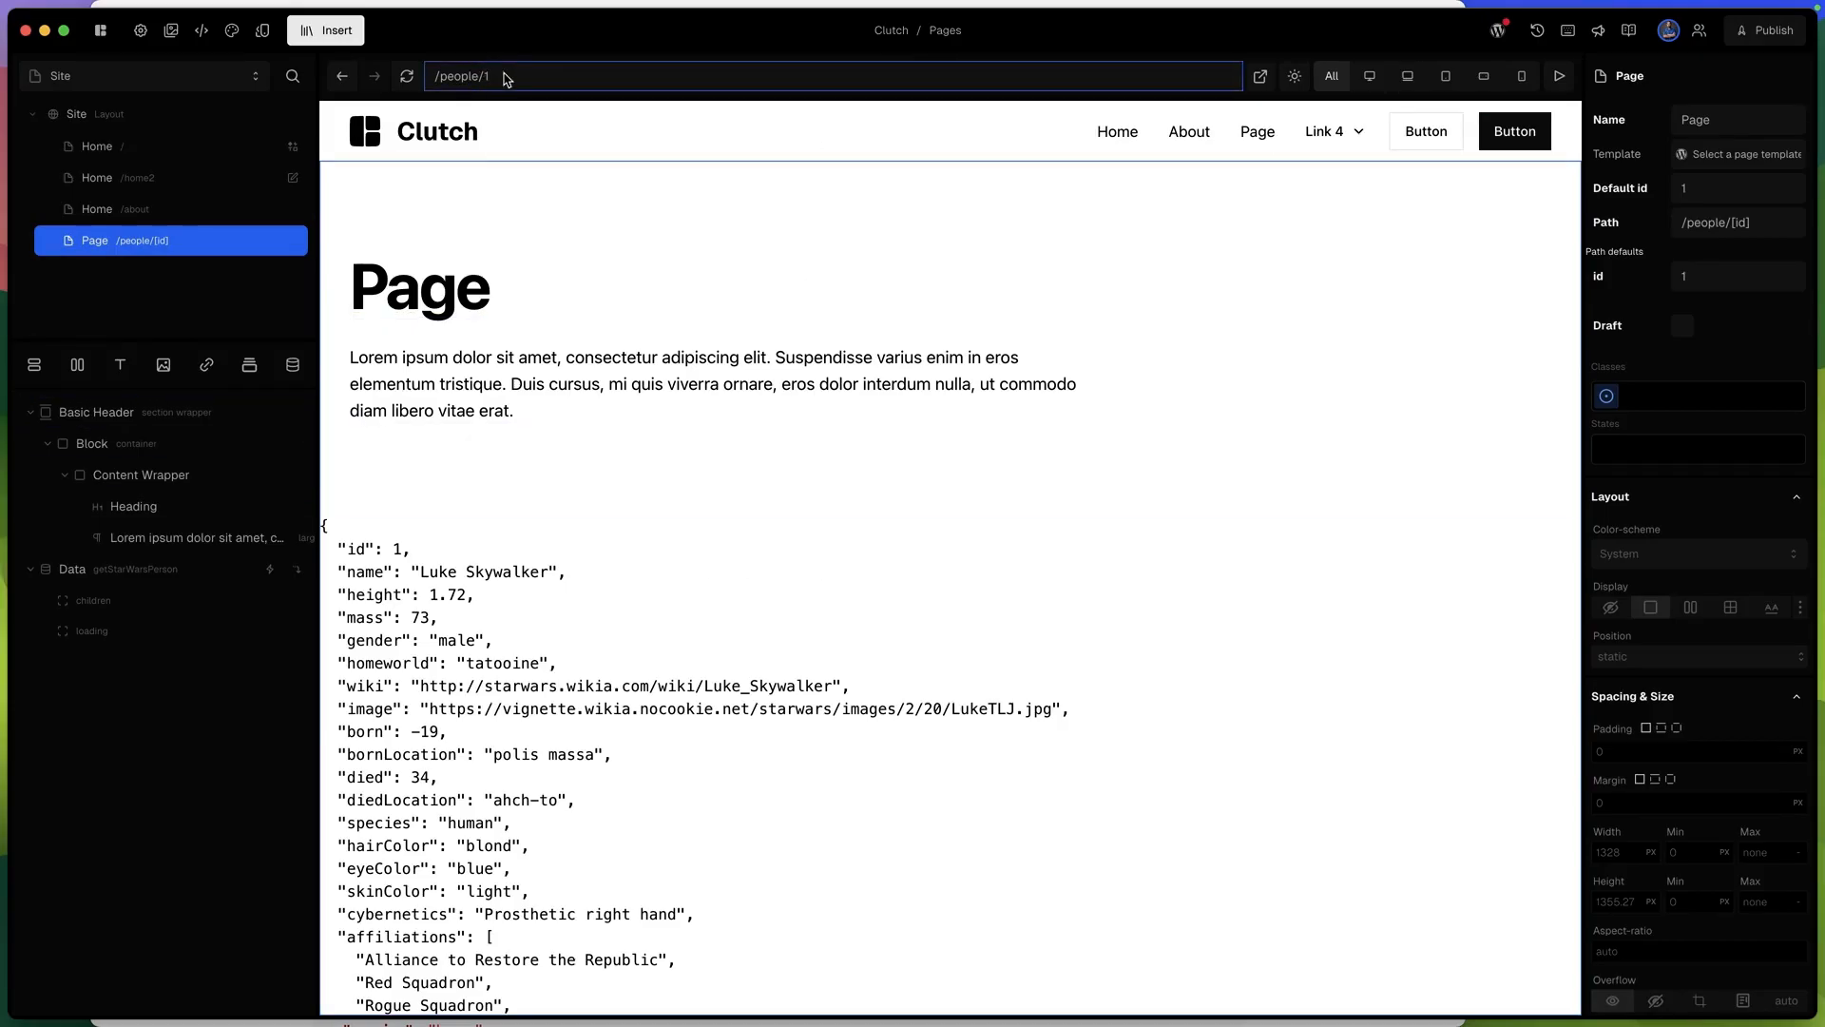
pyautogui.click(701, 754)
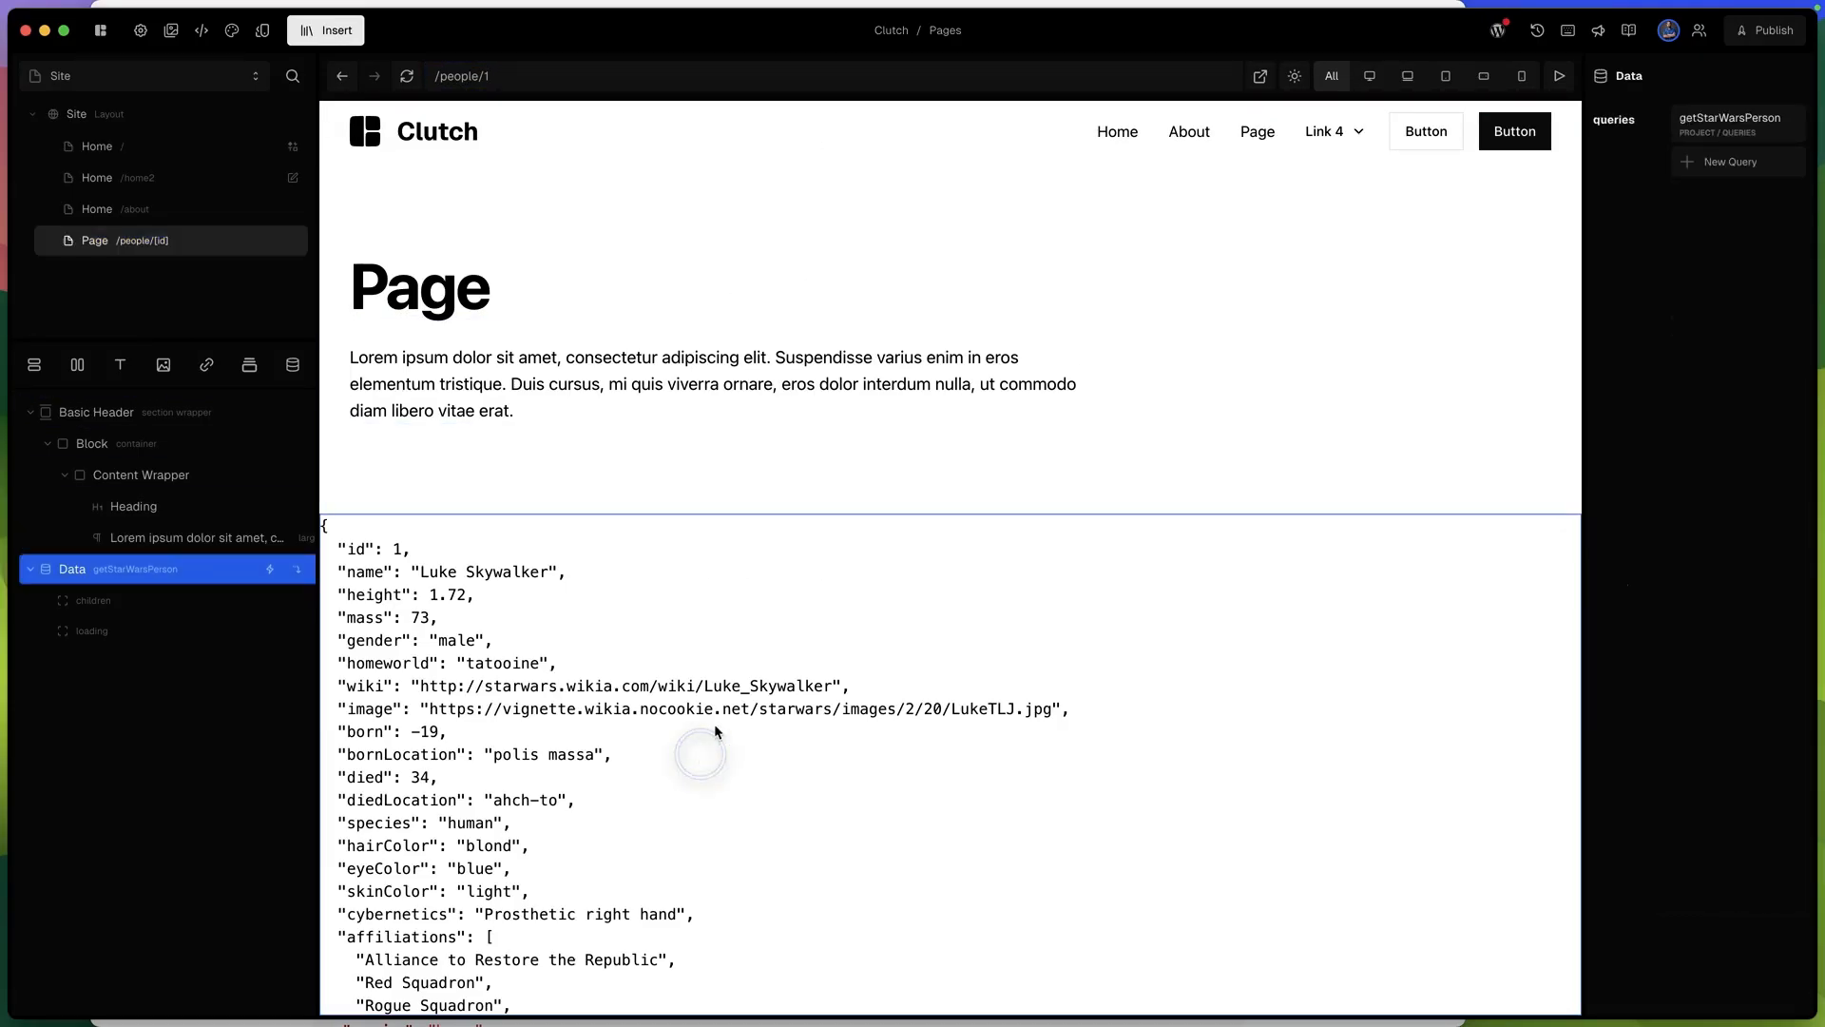
pyautogui.click(201, 245)
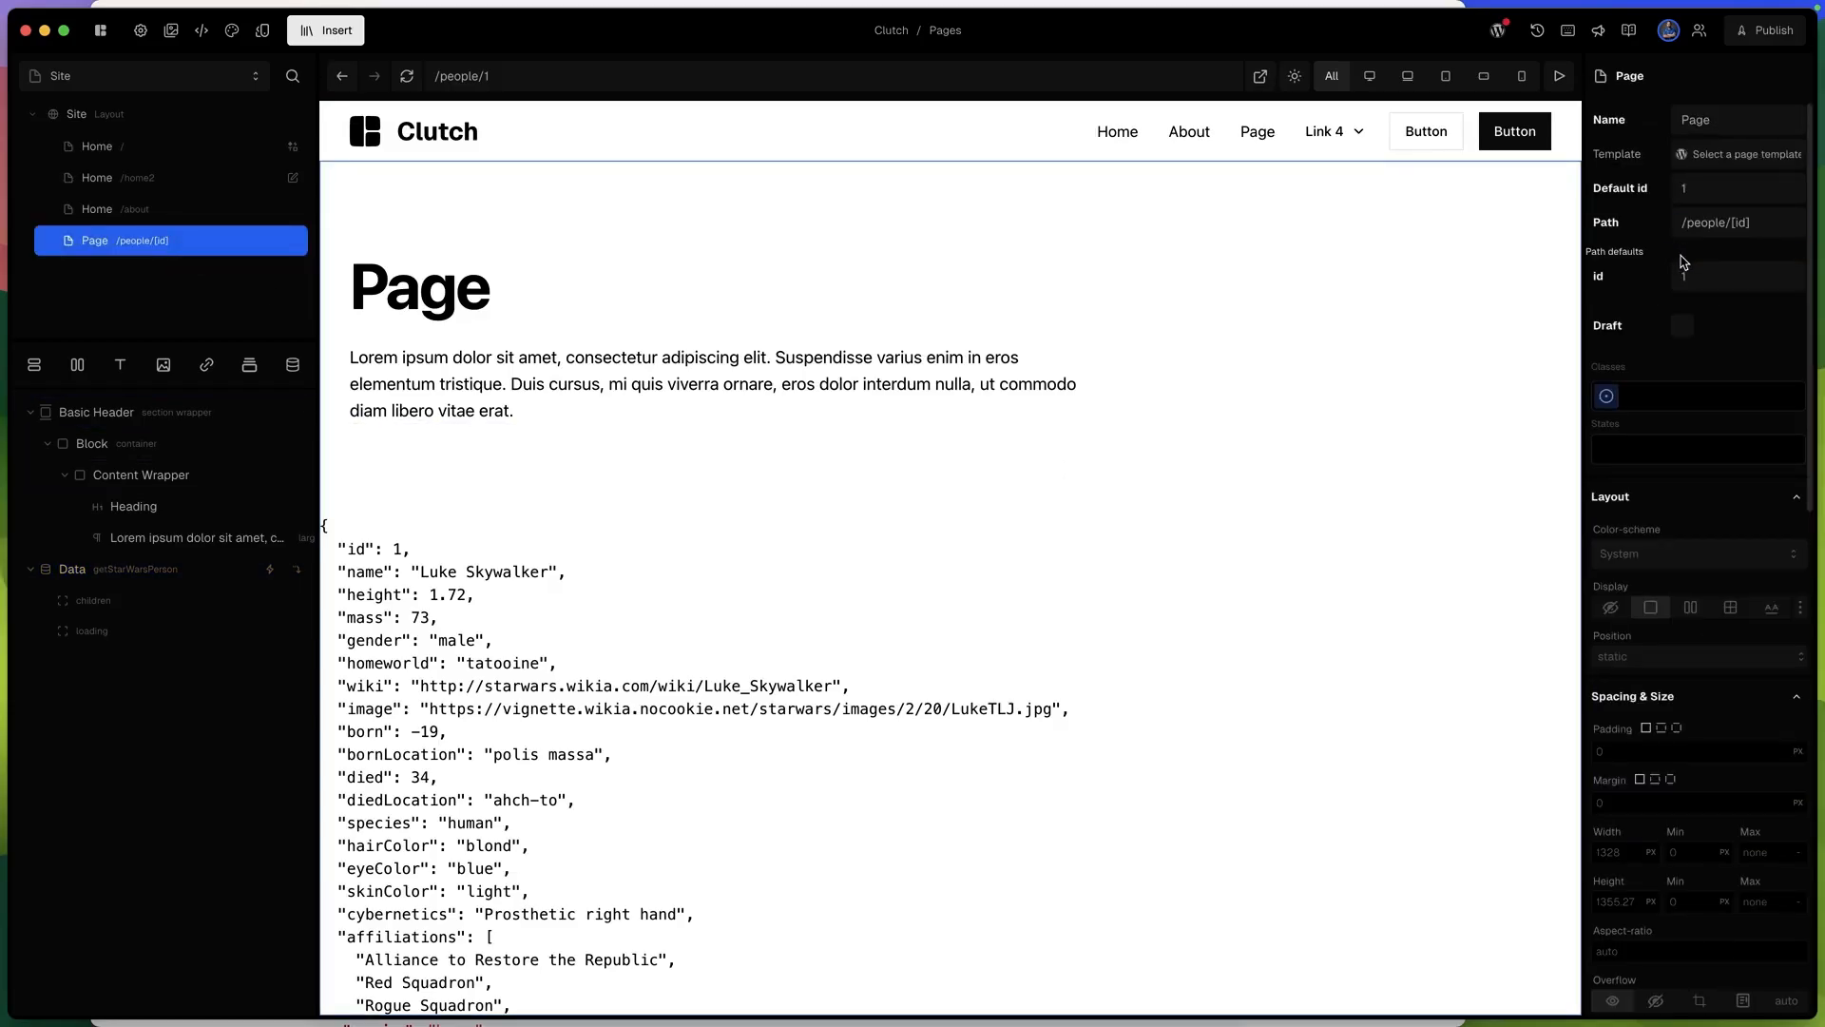
# Preview the dynamic page at /people/2 and at /people/3.
pyautogui.click(532, 75)
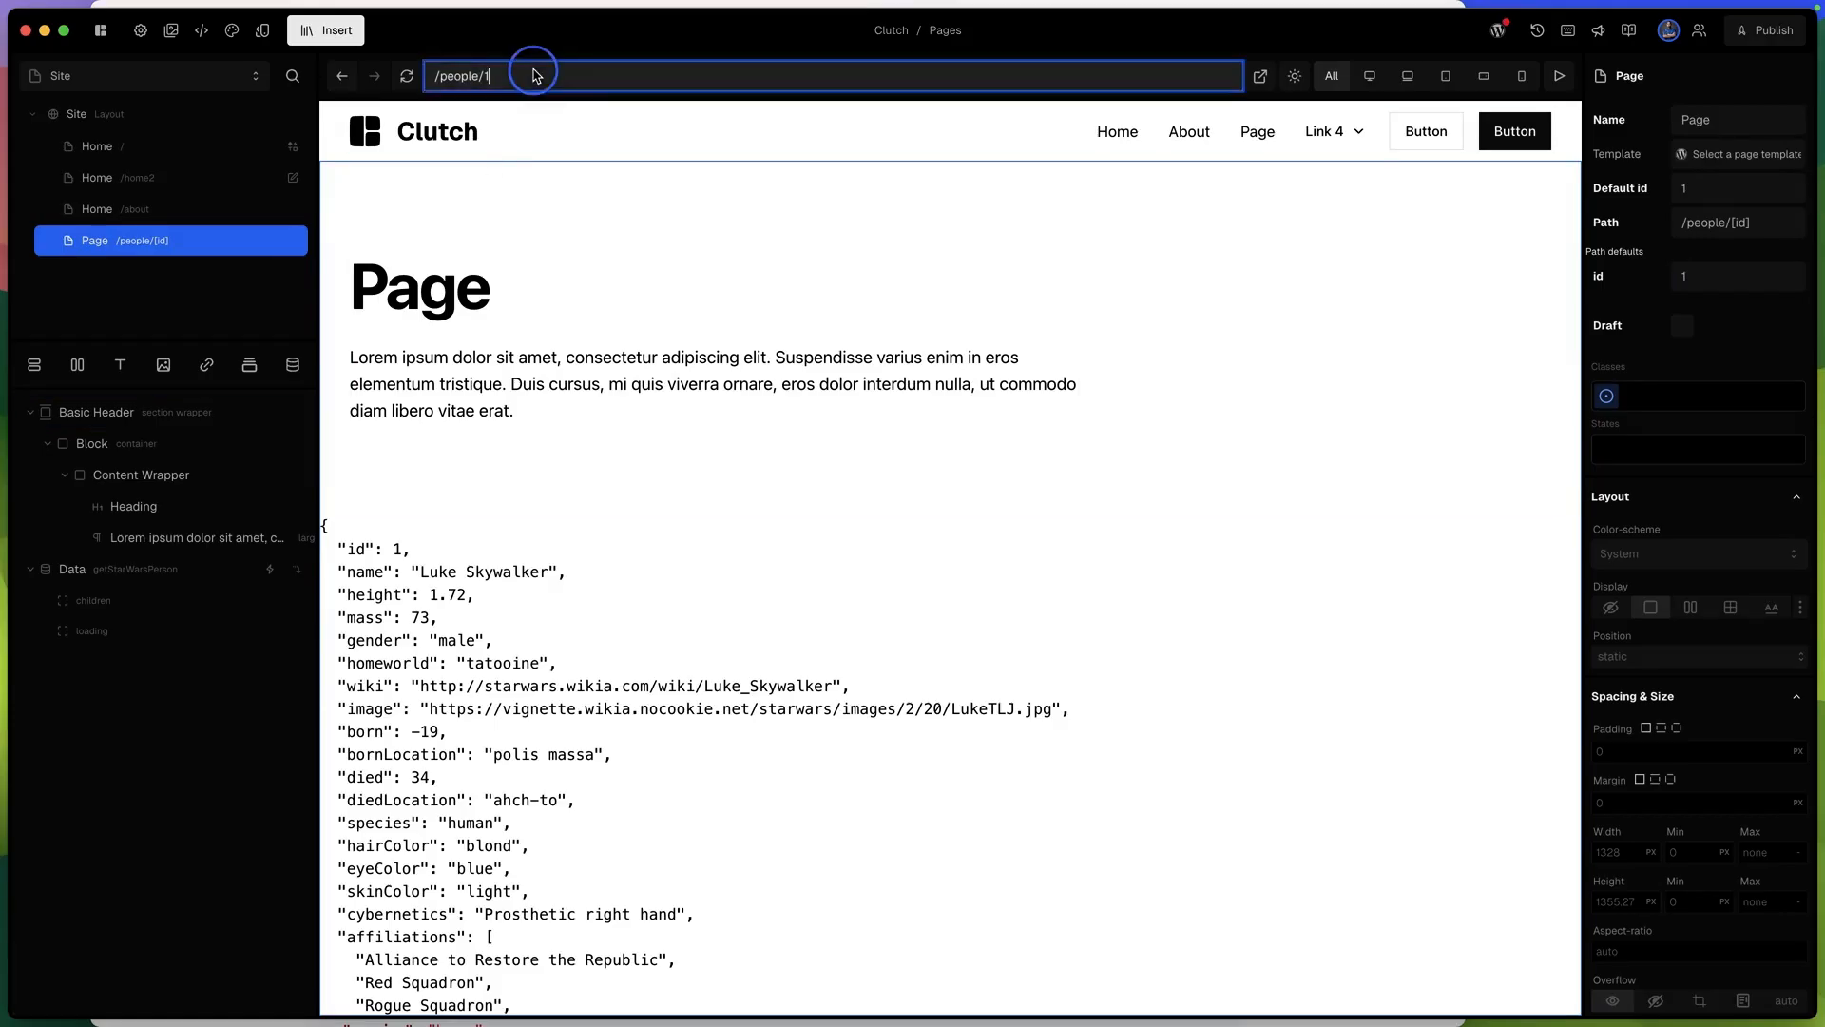
pyautogui.press('BackSpace')
pyautogui.write('2')
pyautogui.press('Return')
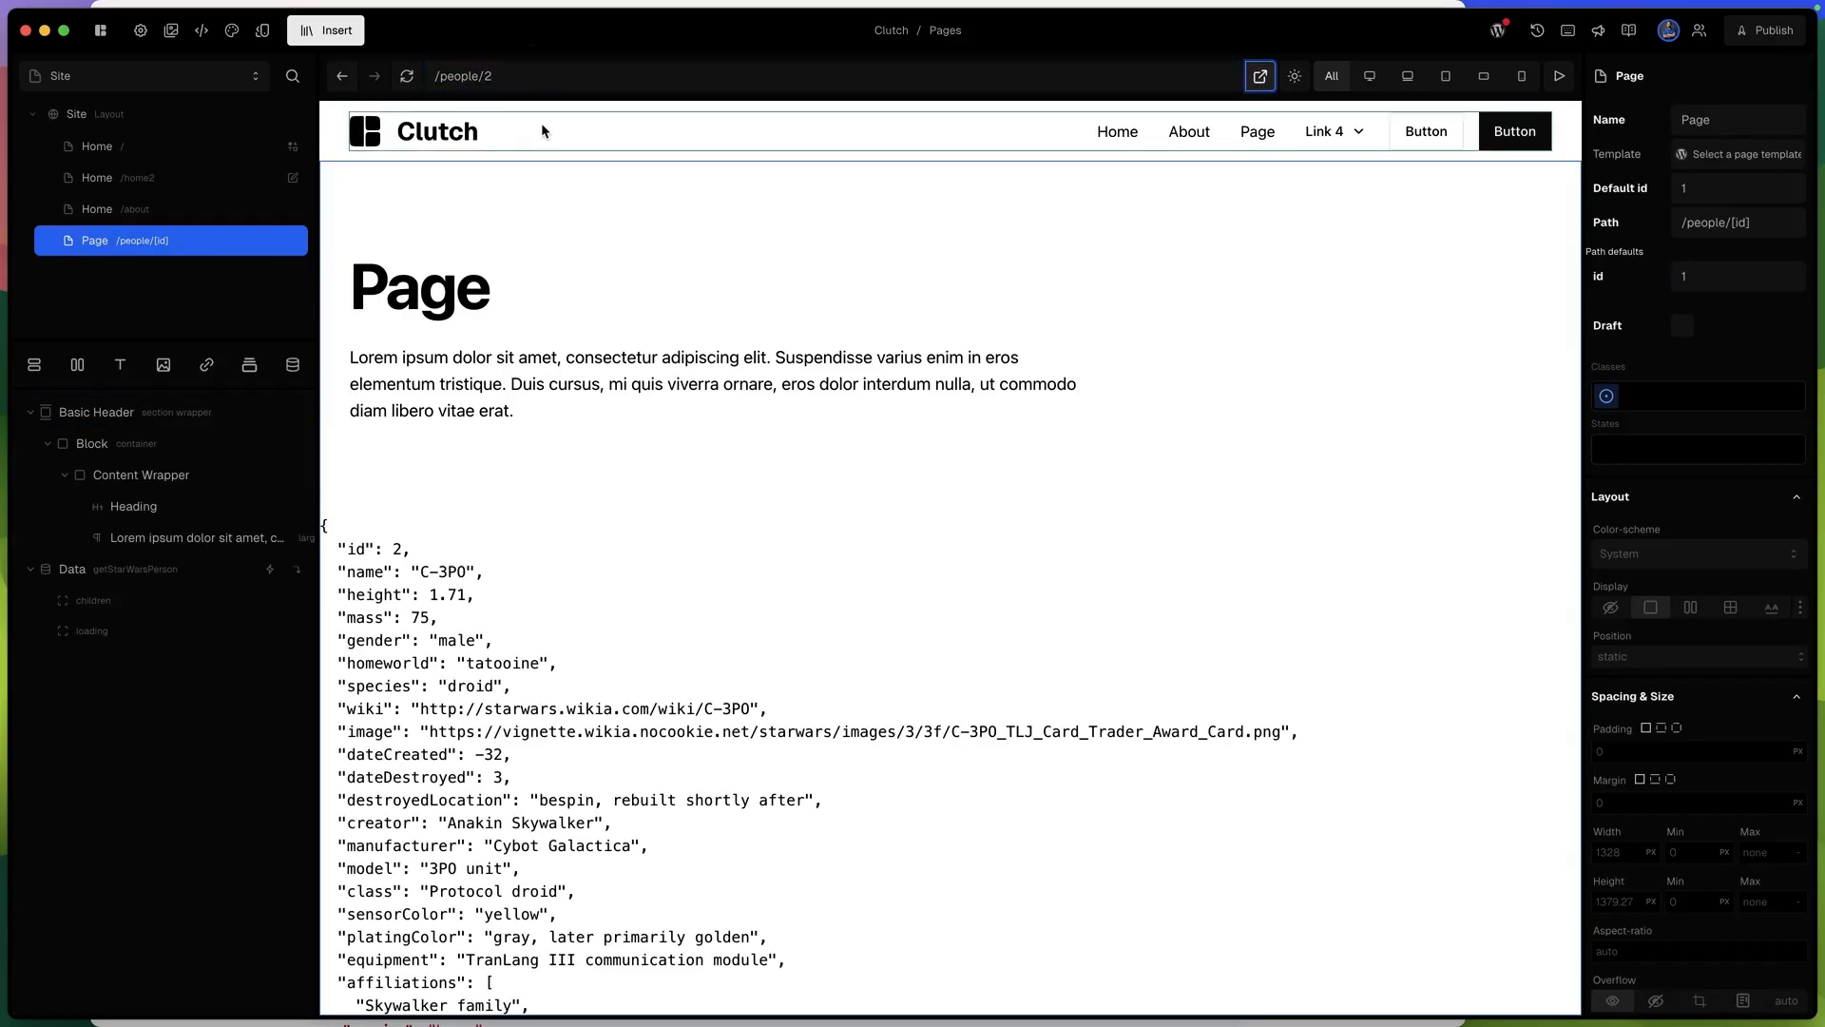
pyautogui.click(513, 75)
pyautogui.press('BackSpace')
pyautogui.write('3')
pyautogui.press('Return')
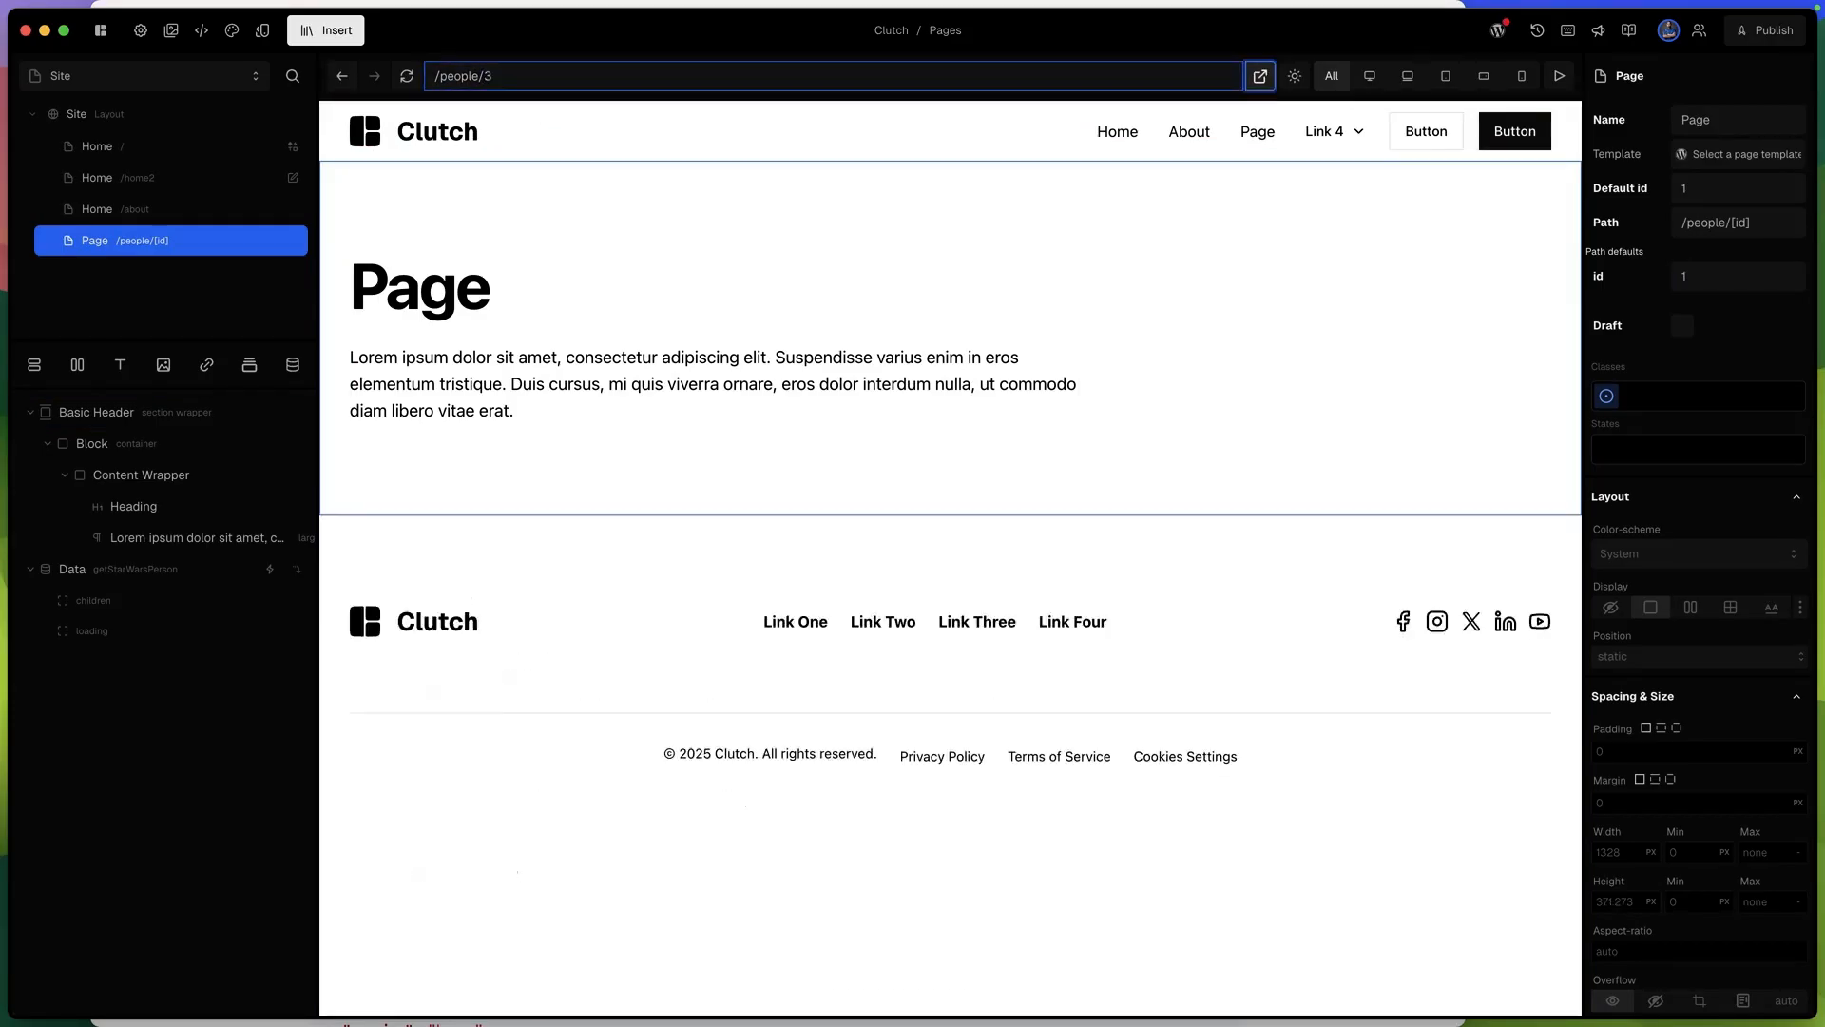
# Check the id parameter of the Data component's getStarWarsPerson query on the previewed page.
pyautogui.click(480, 84)
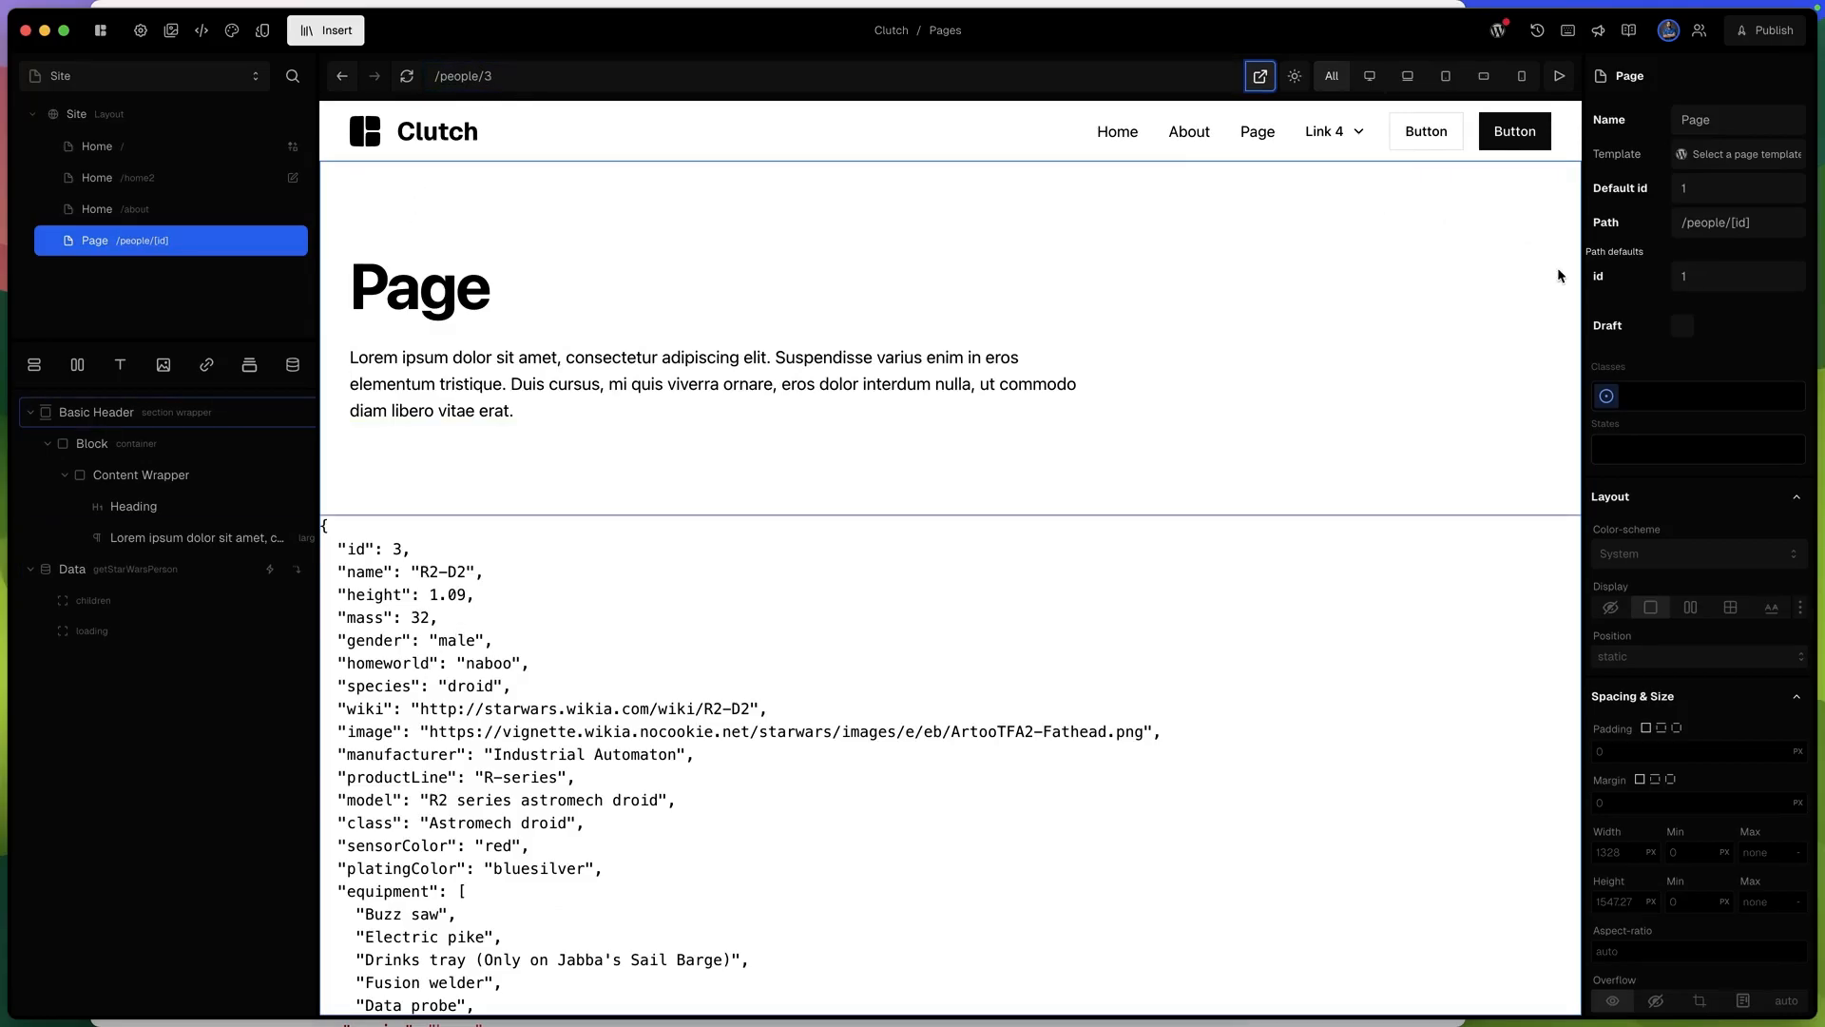
pyautogui.click(105, 568)
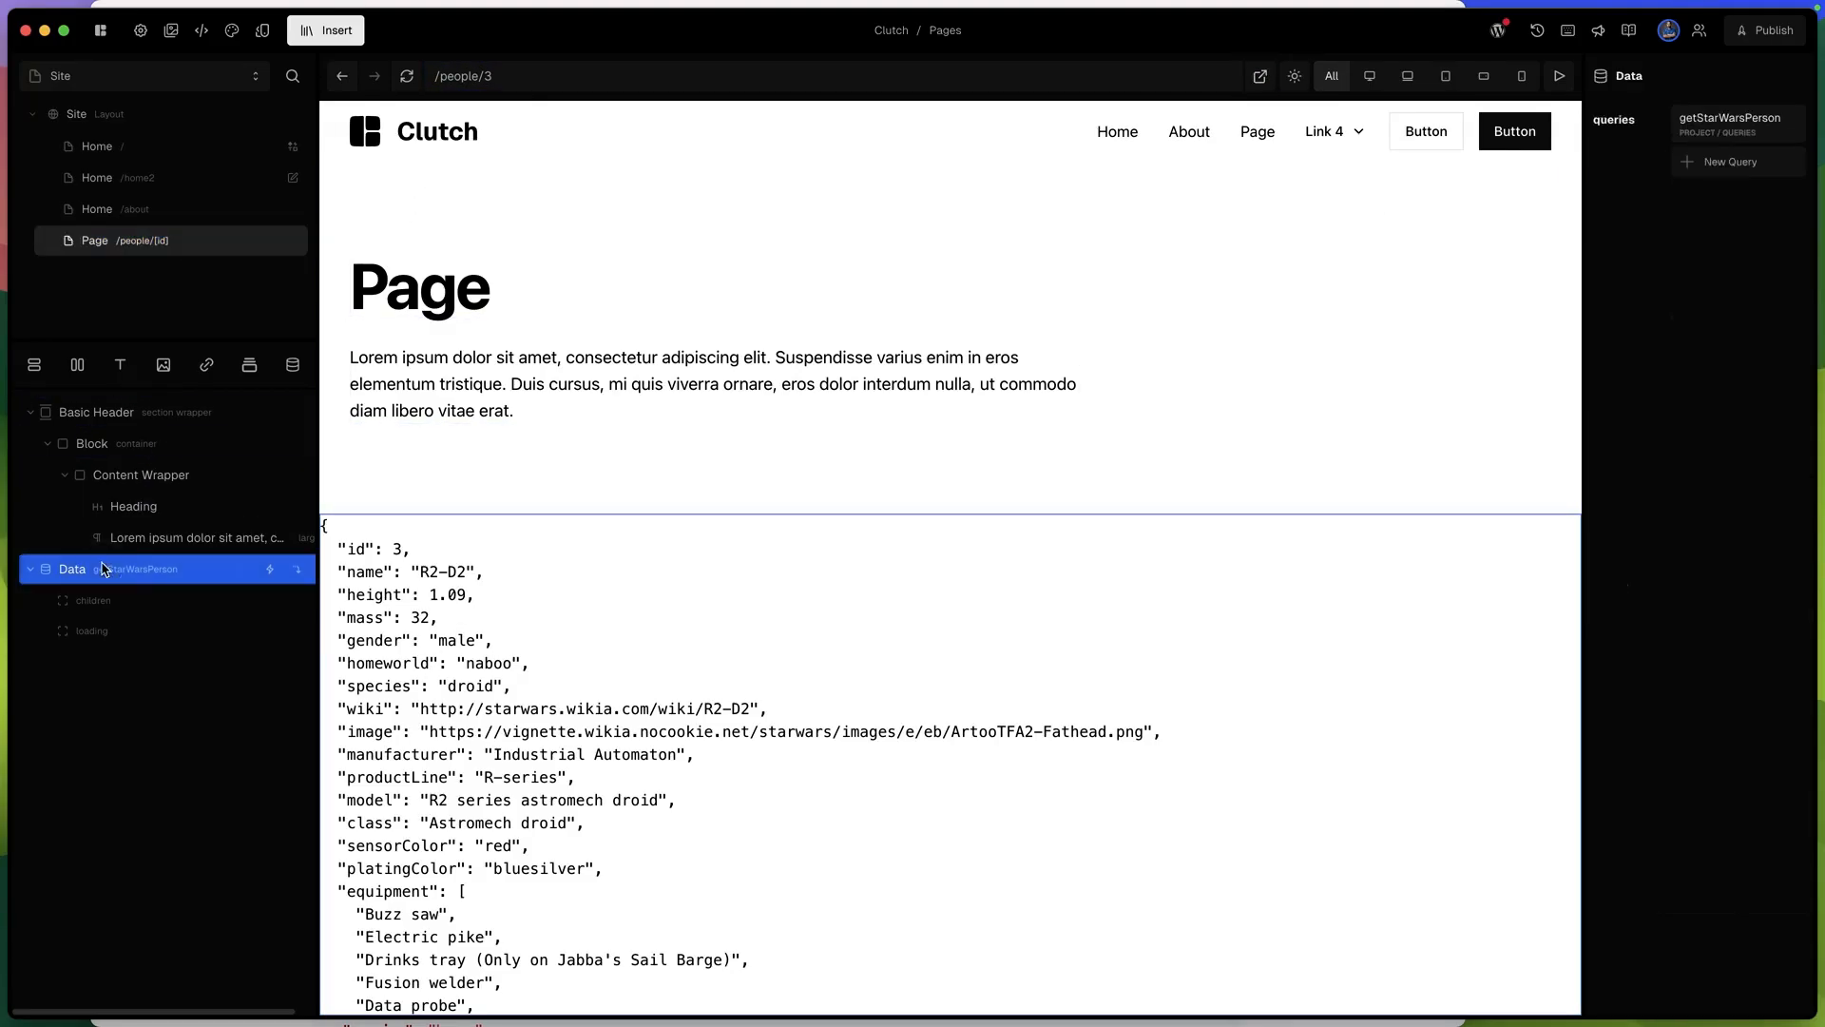
pyautogui.click(1736, 131)
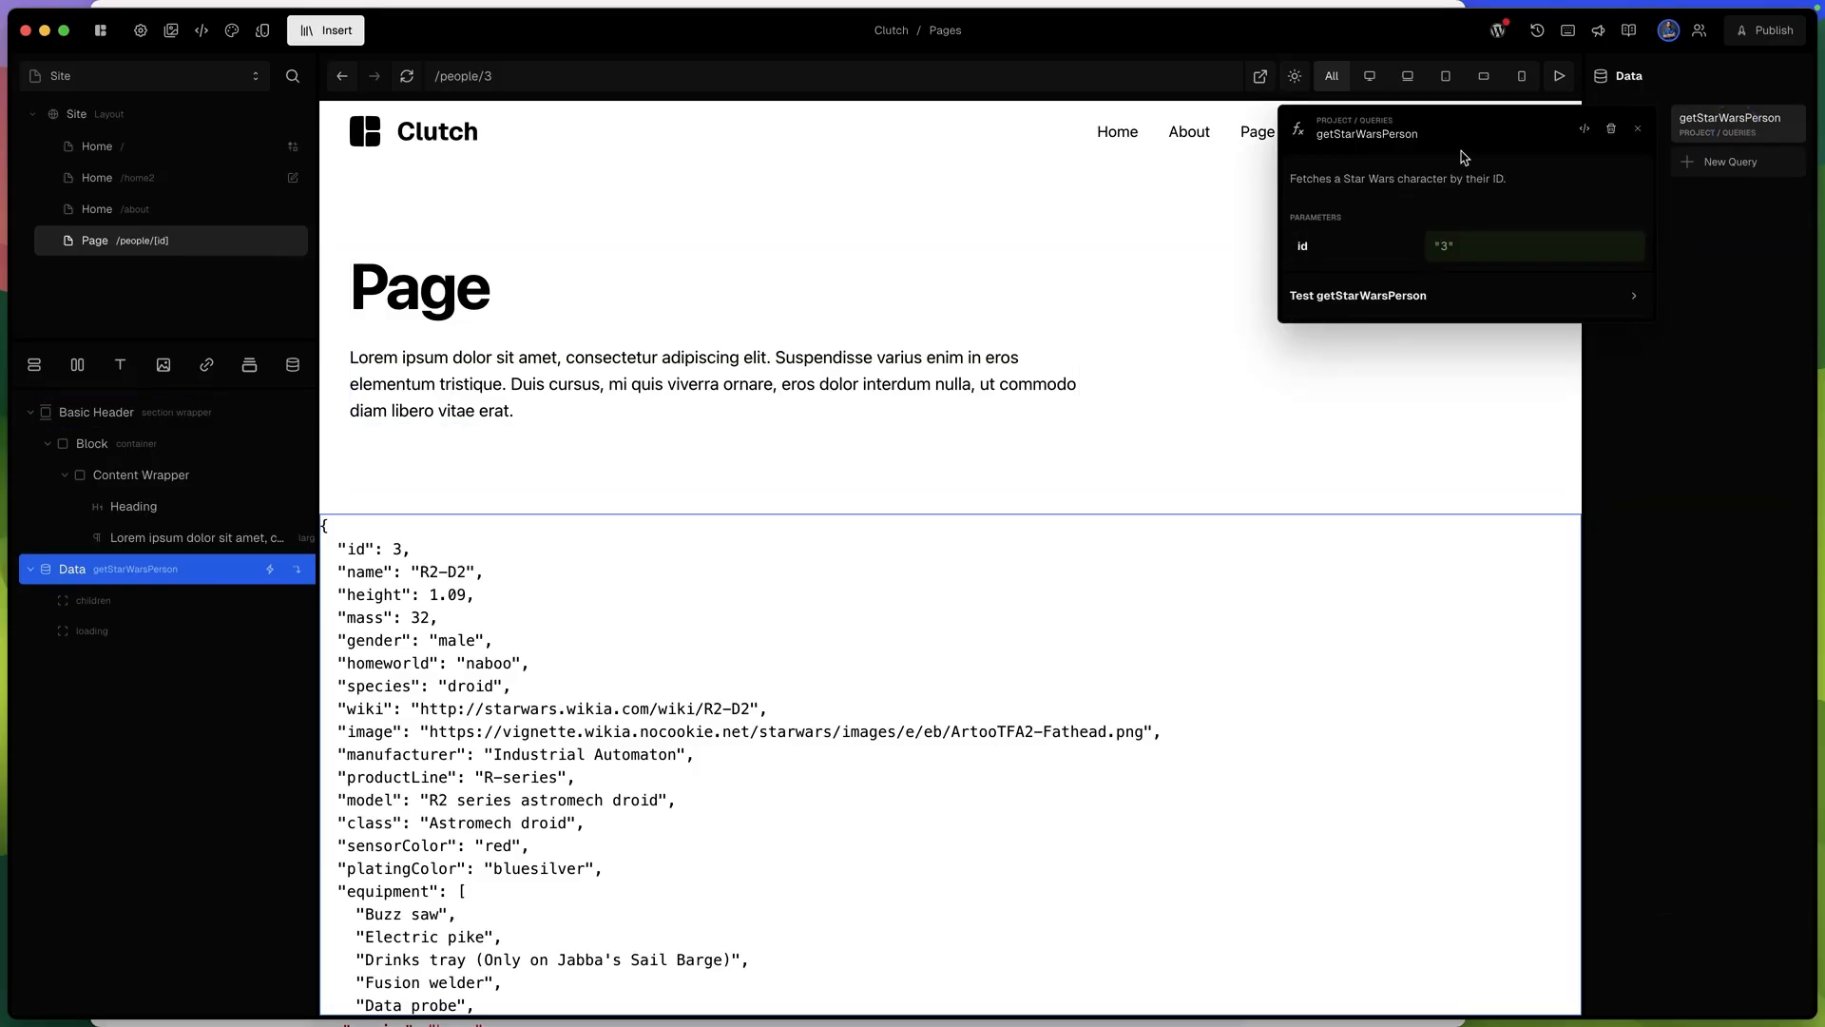
pyautogui.click(1637, 129)
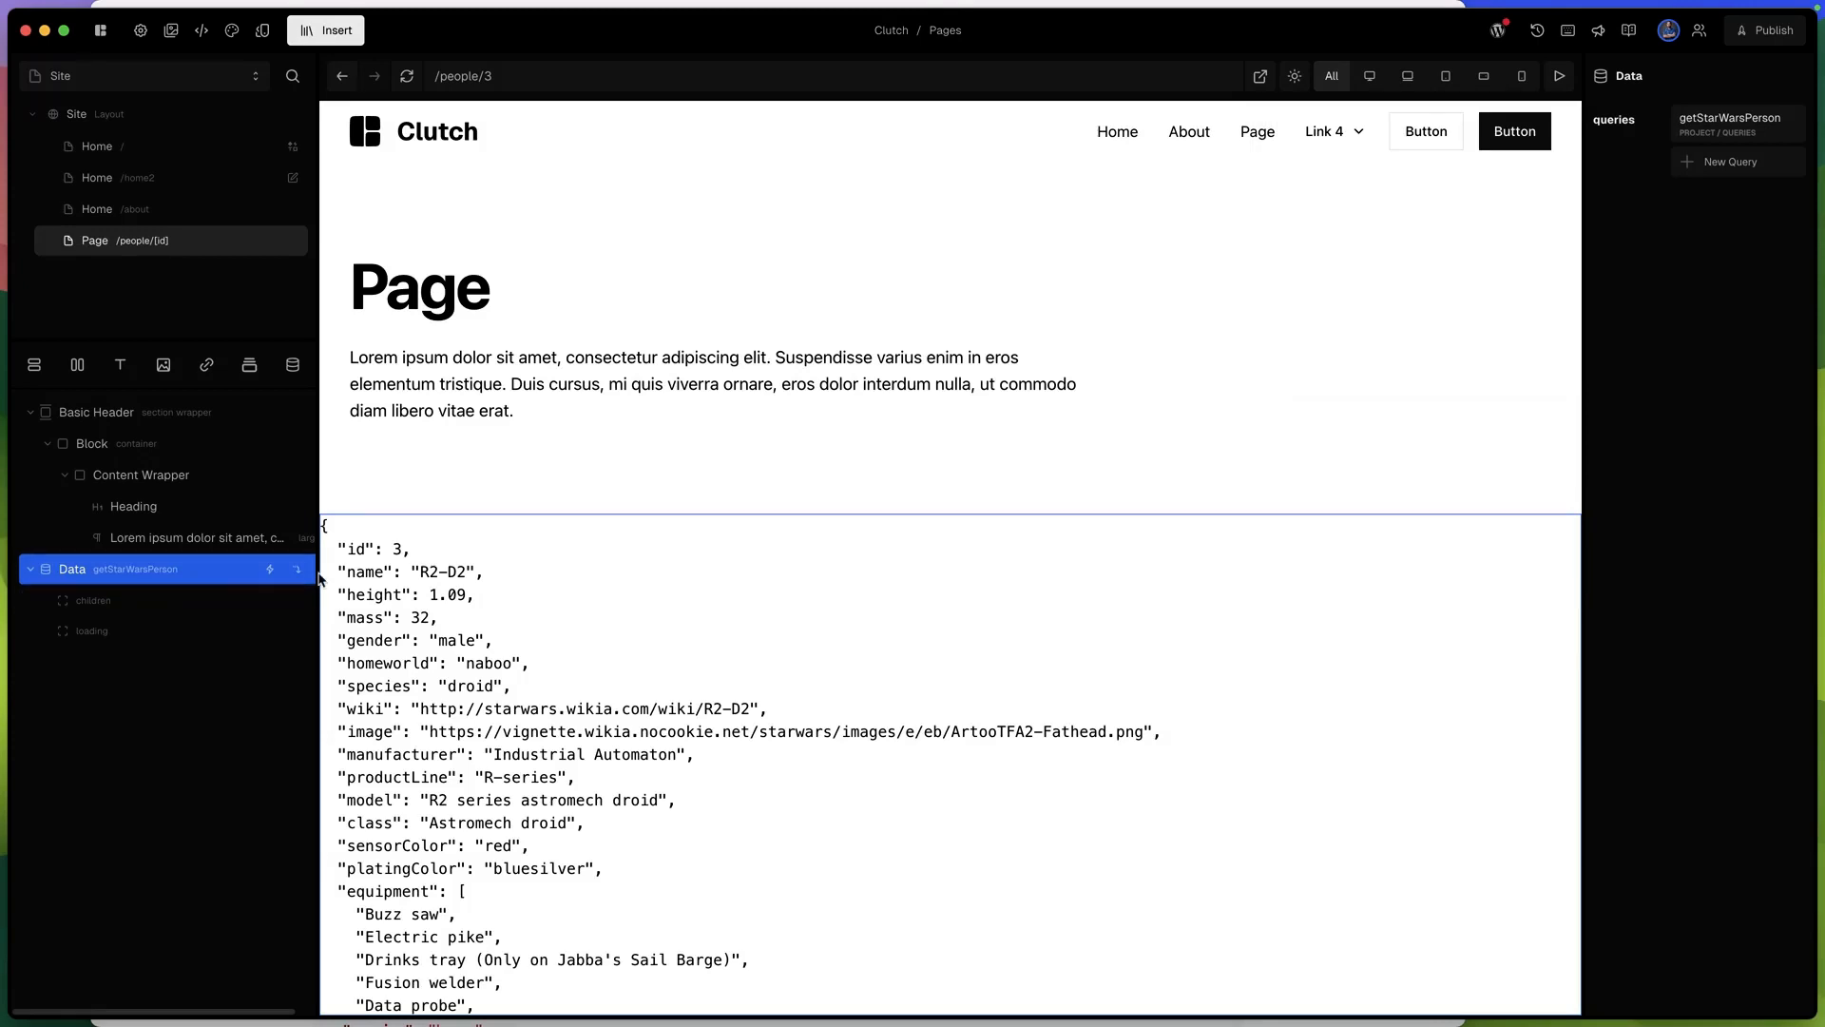
# Duplicate the /people/[id] page and set the copy's path to /people.
pyautogui.rightClick(132, 248)
pyautogui.click(168, 270)
pyautogui.click(150, 281)
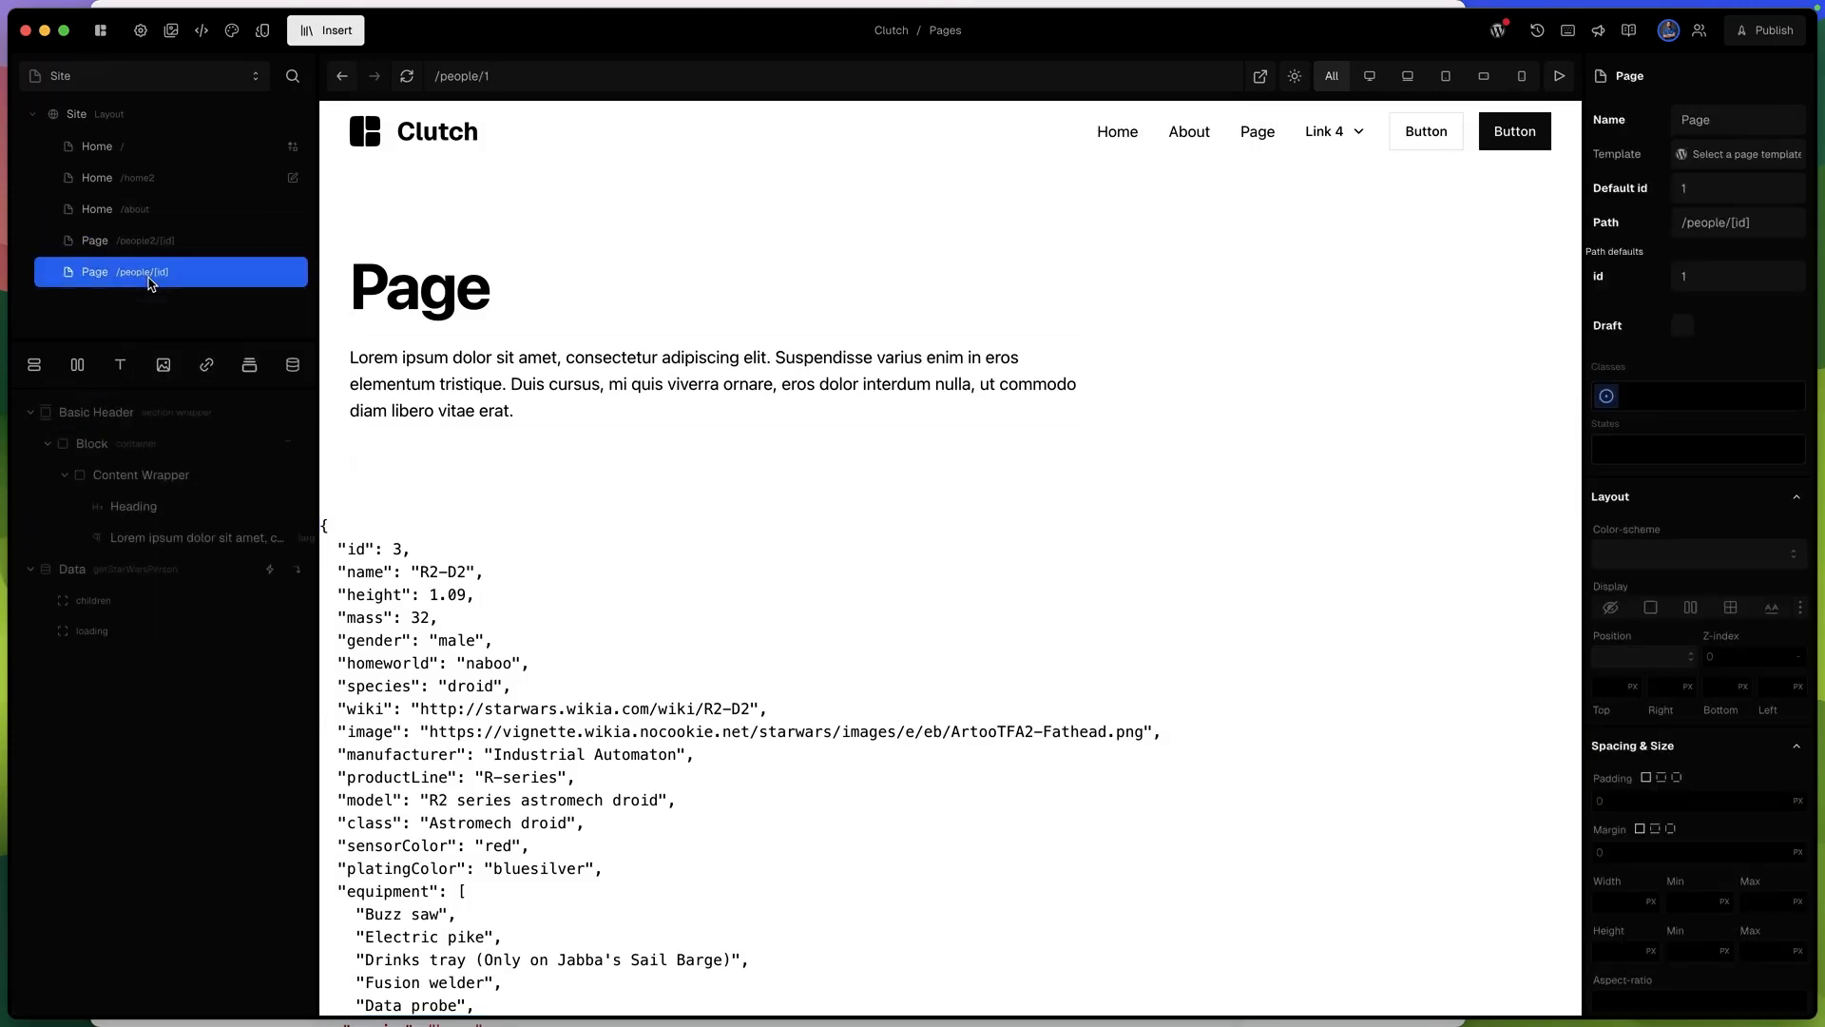
pyautogui.click(172, 249)
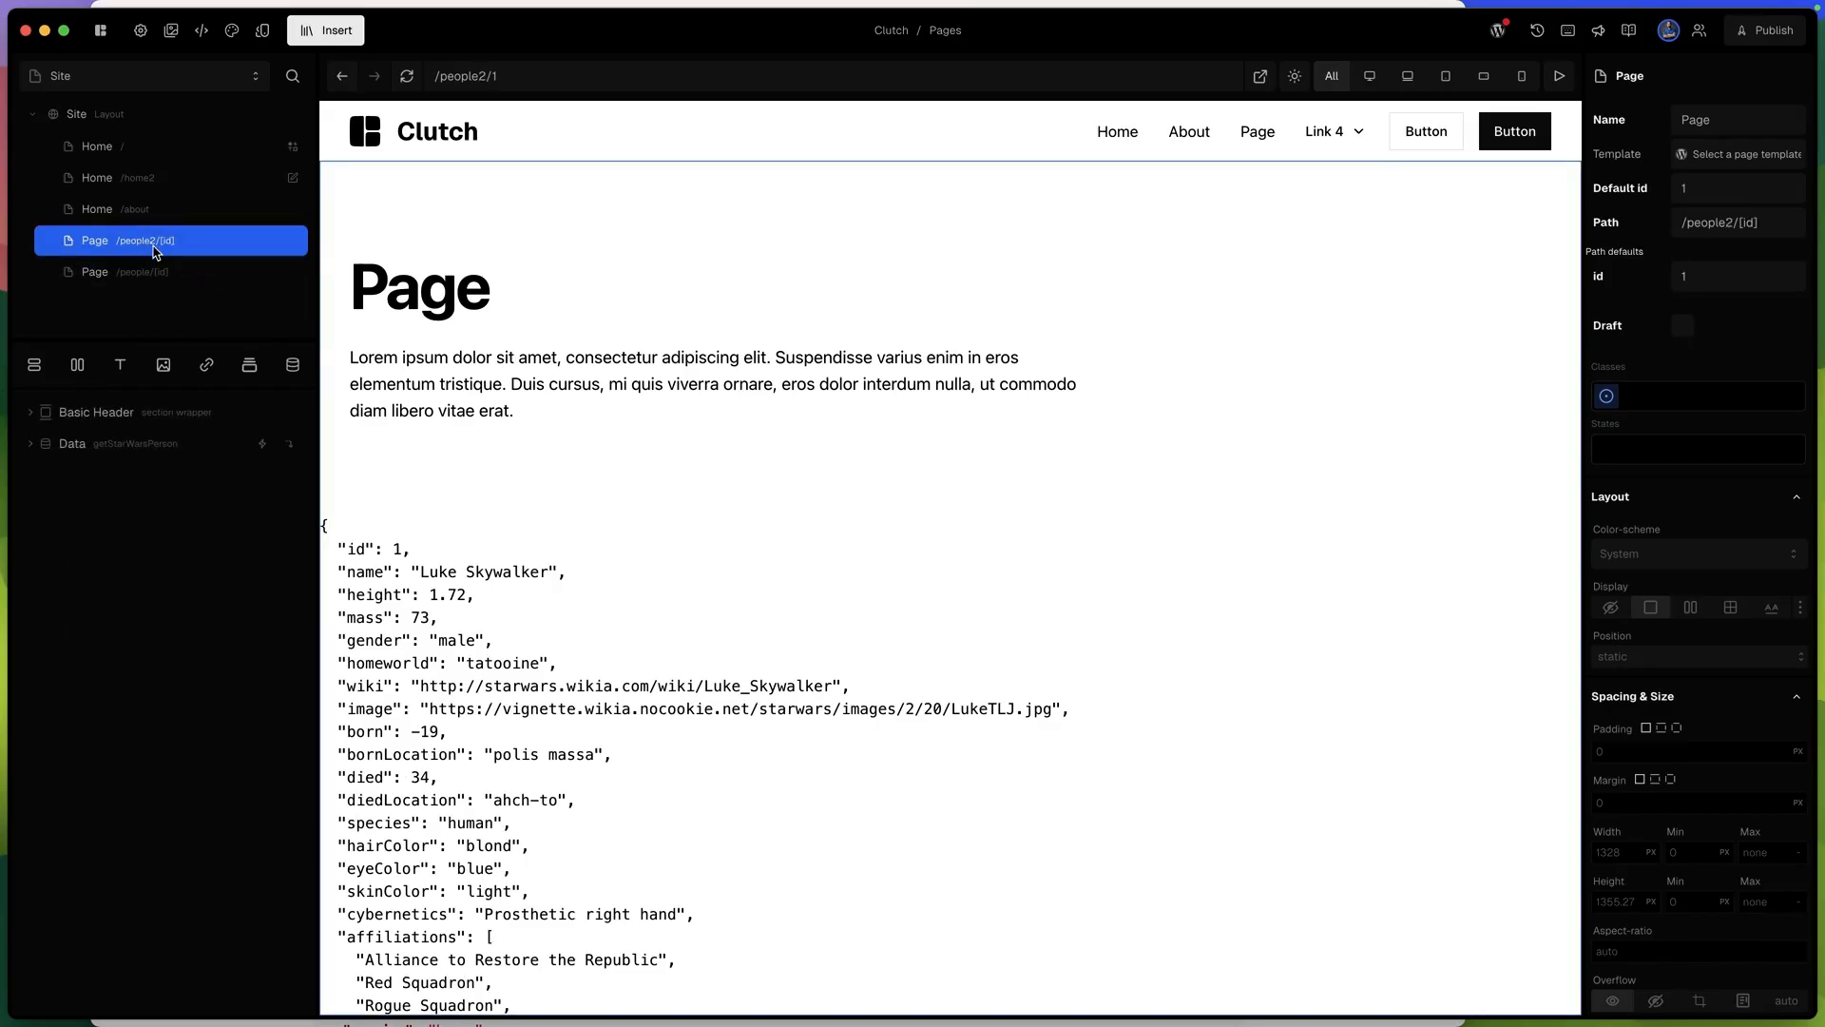
pyautogui.click(1725, 228)
pyautogui.moveTo(1725, 228); pyautogui.dragTo(1803, 227)
pyautogui.press('BackSpace')
pyautogui.press('Return')
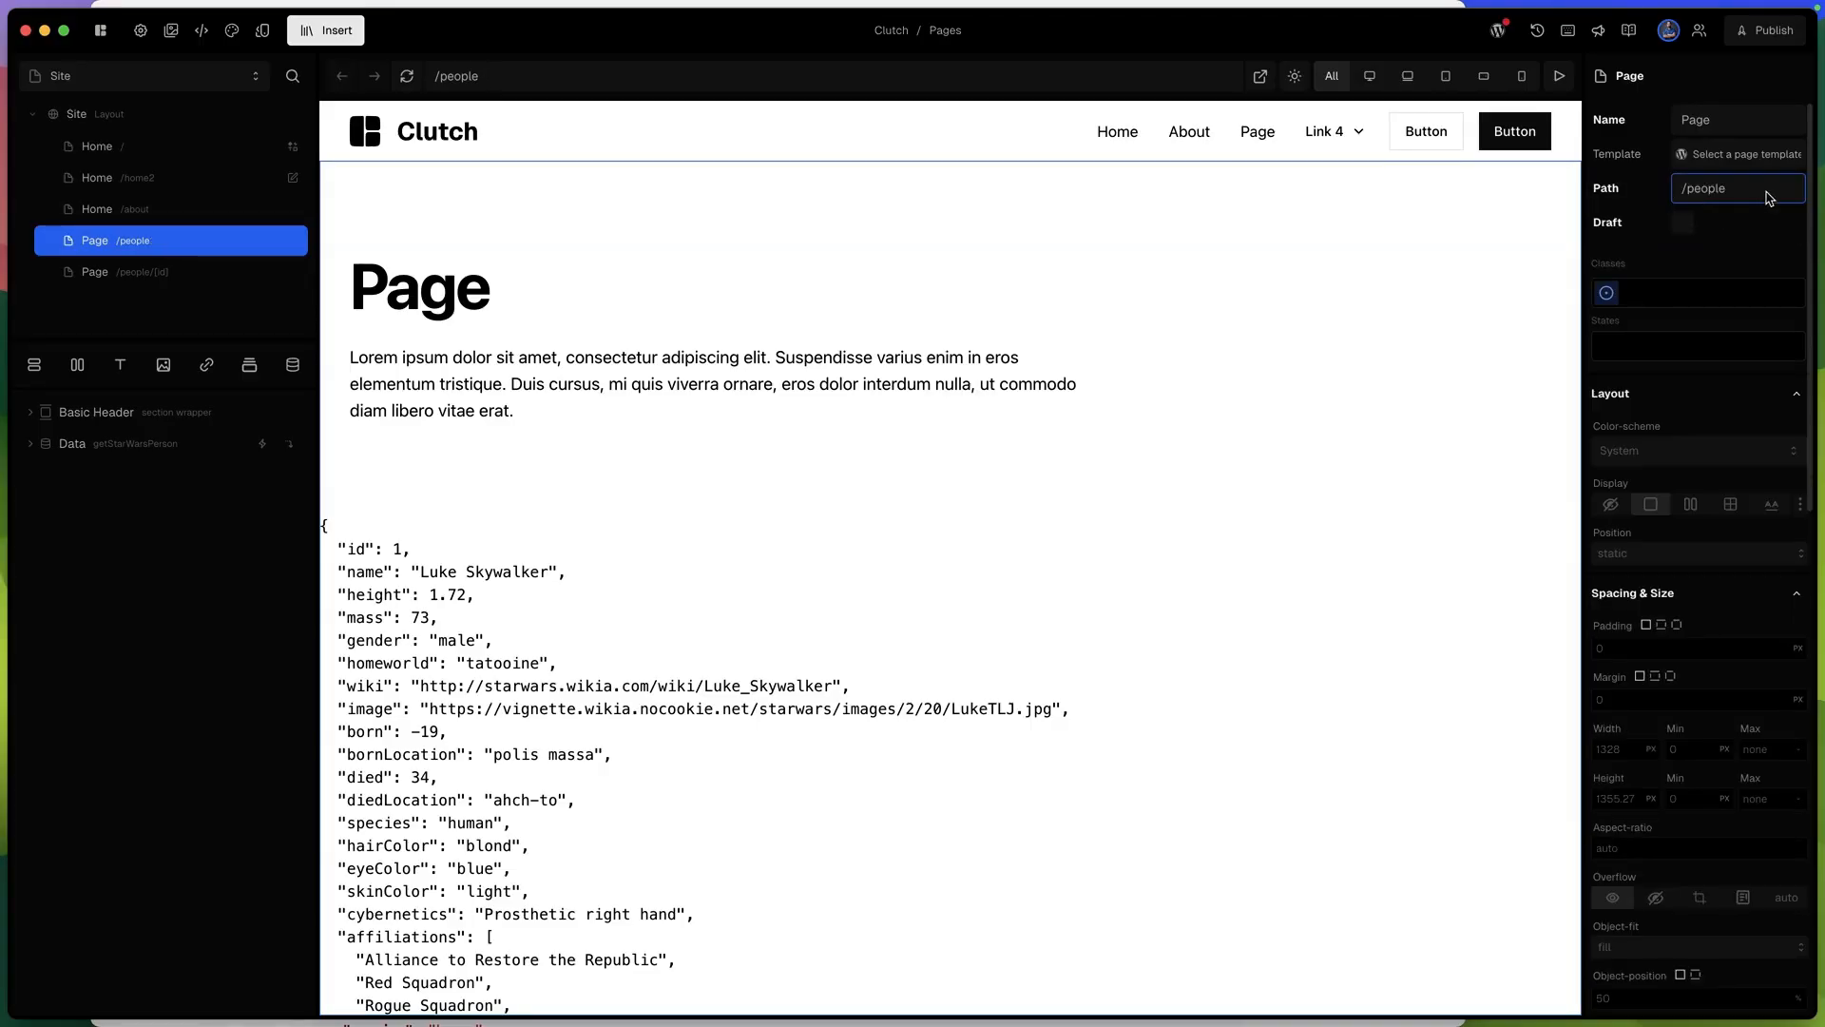
# Open the source code of the getStarWarsPerson query used by the /people page's Data component.
pyautogui.click(123, 446)
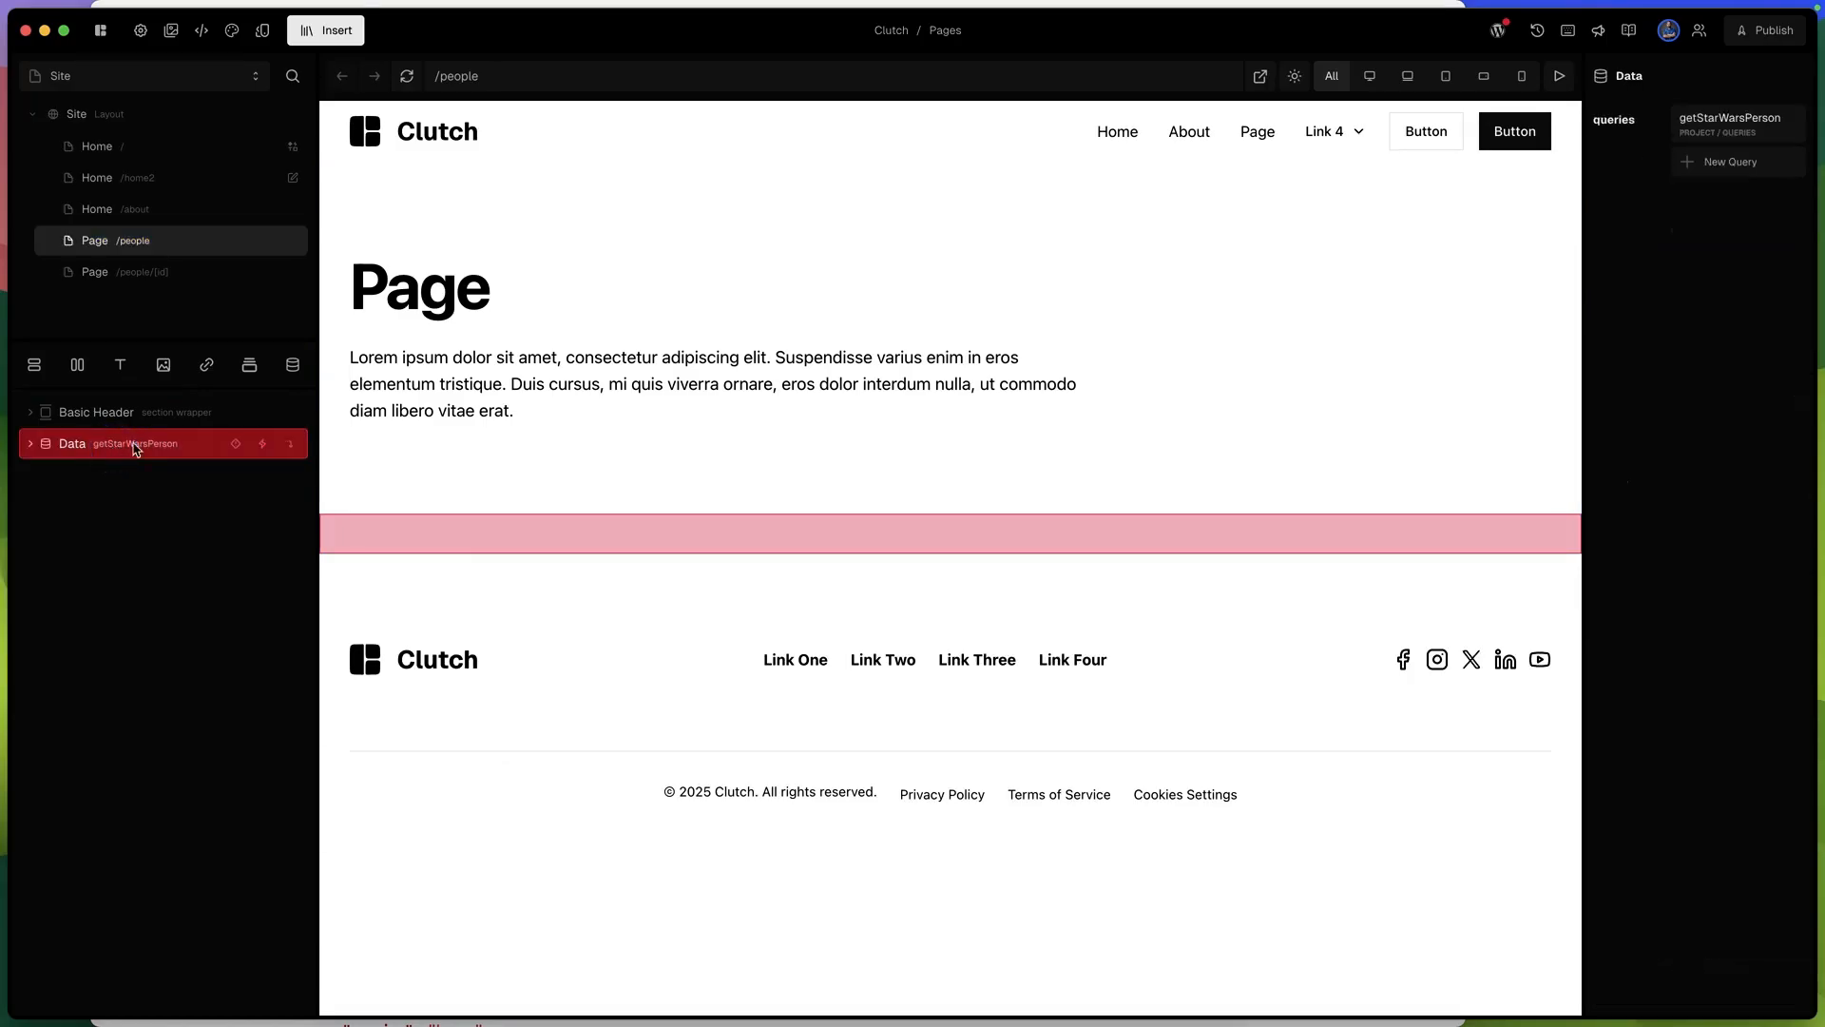
pyautogui.click(1728, 121)
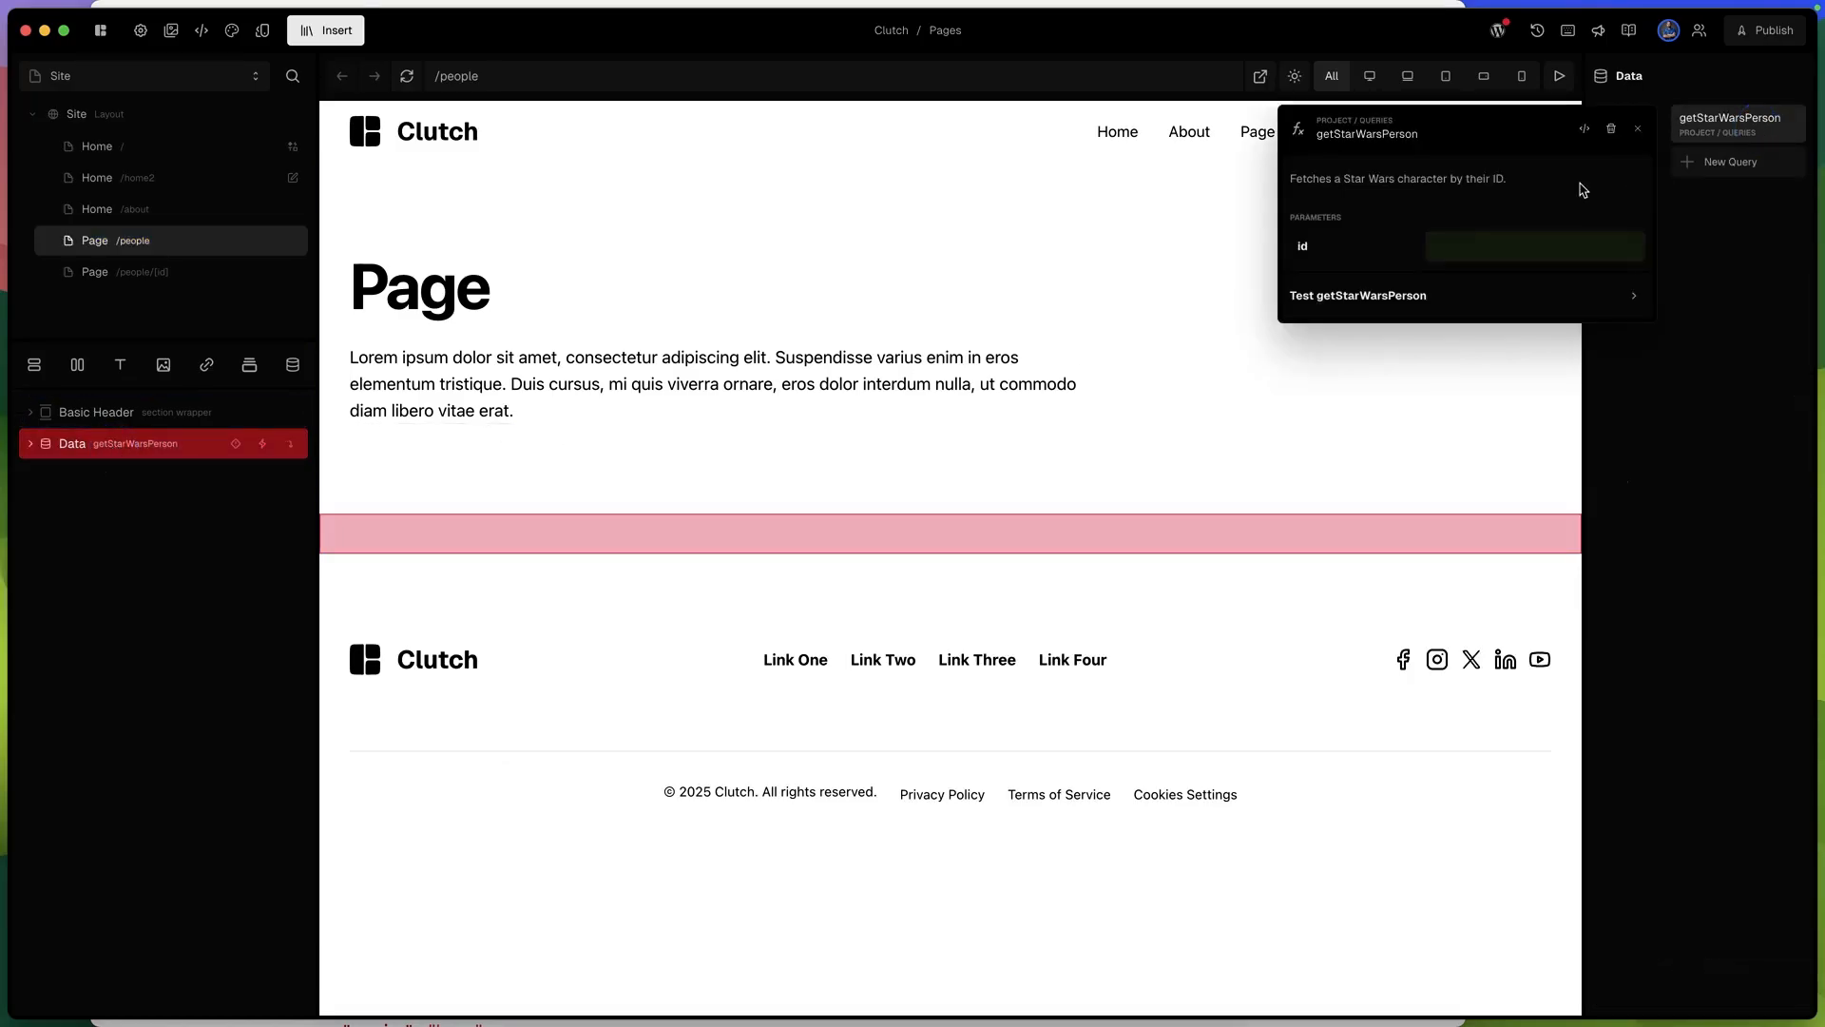
pyautogui.click(1584, 128)
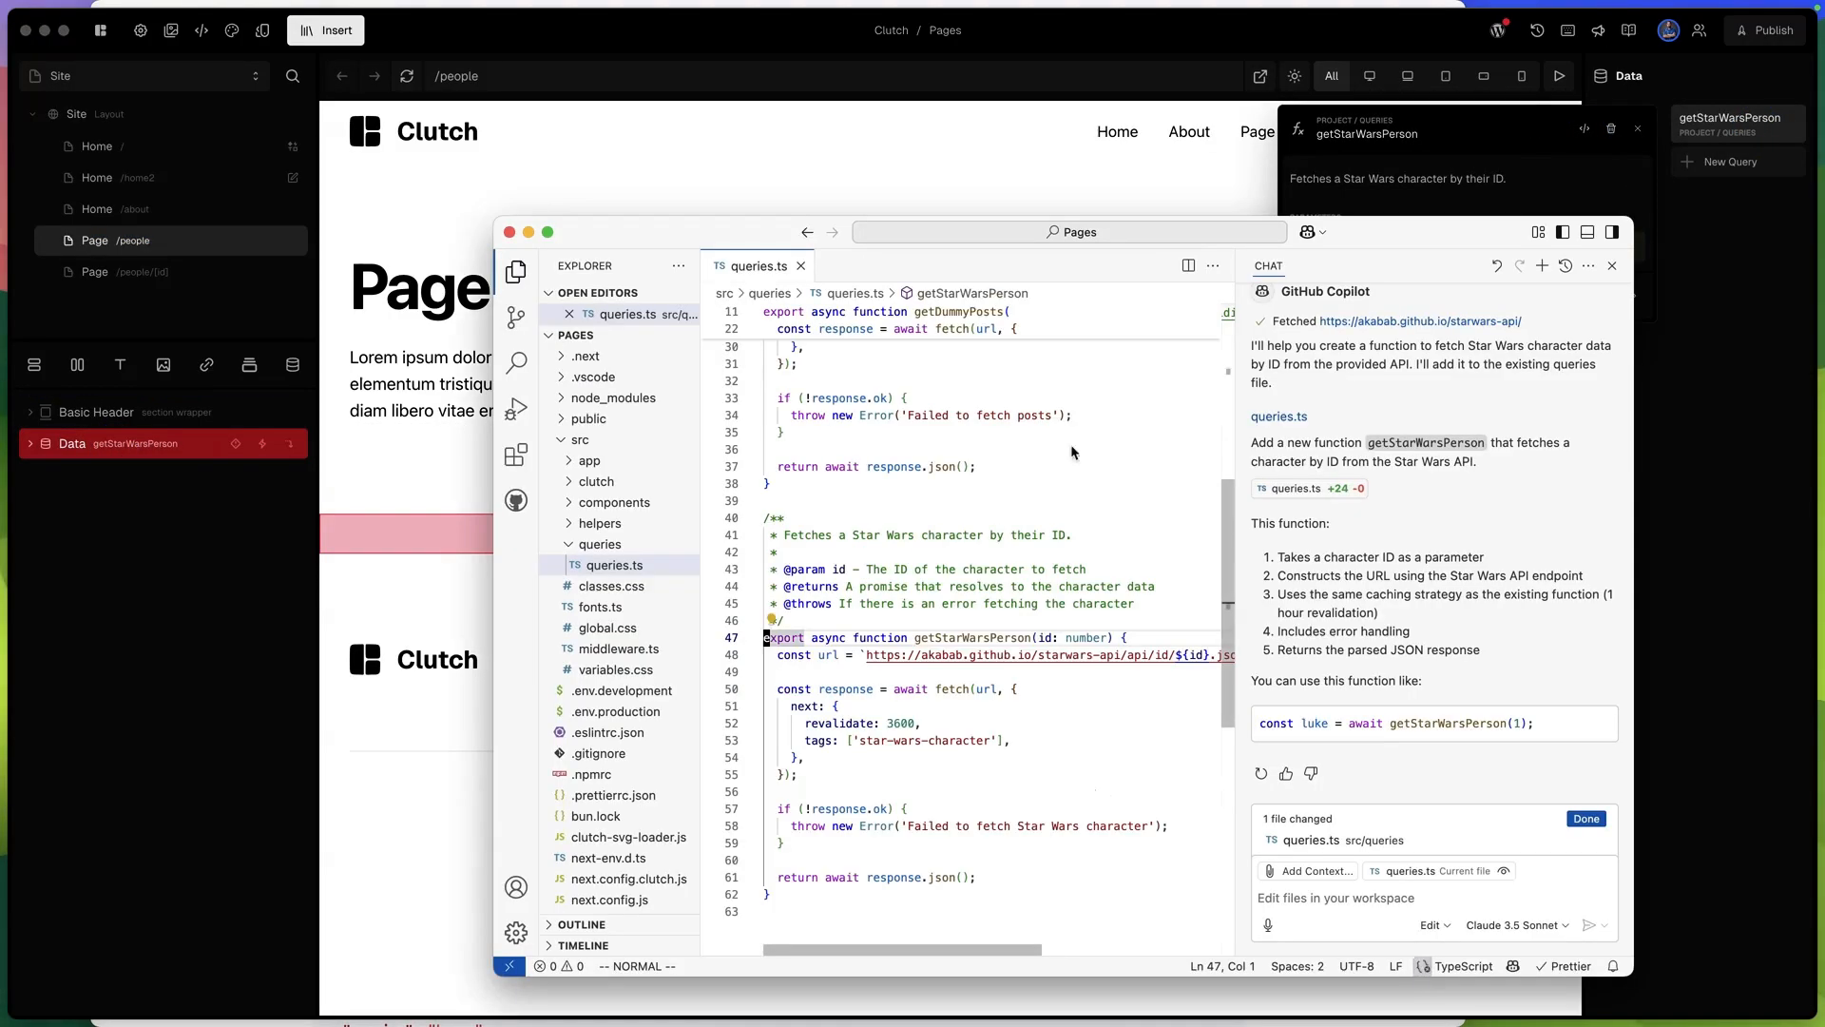
# Ask Copilot "I'd like a function that fetches all people but with a limit parameter" and review the generated code.
pyautogui.scroll(-5, 1026, 686)
pyautogui.click(1314, 894)
pyautogui.write("I'd like a function th")
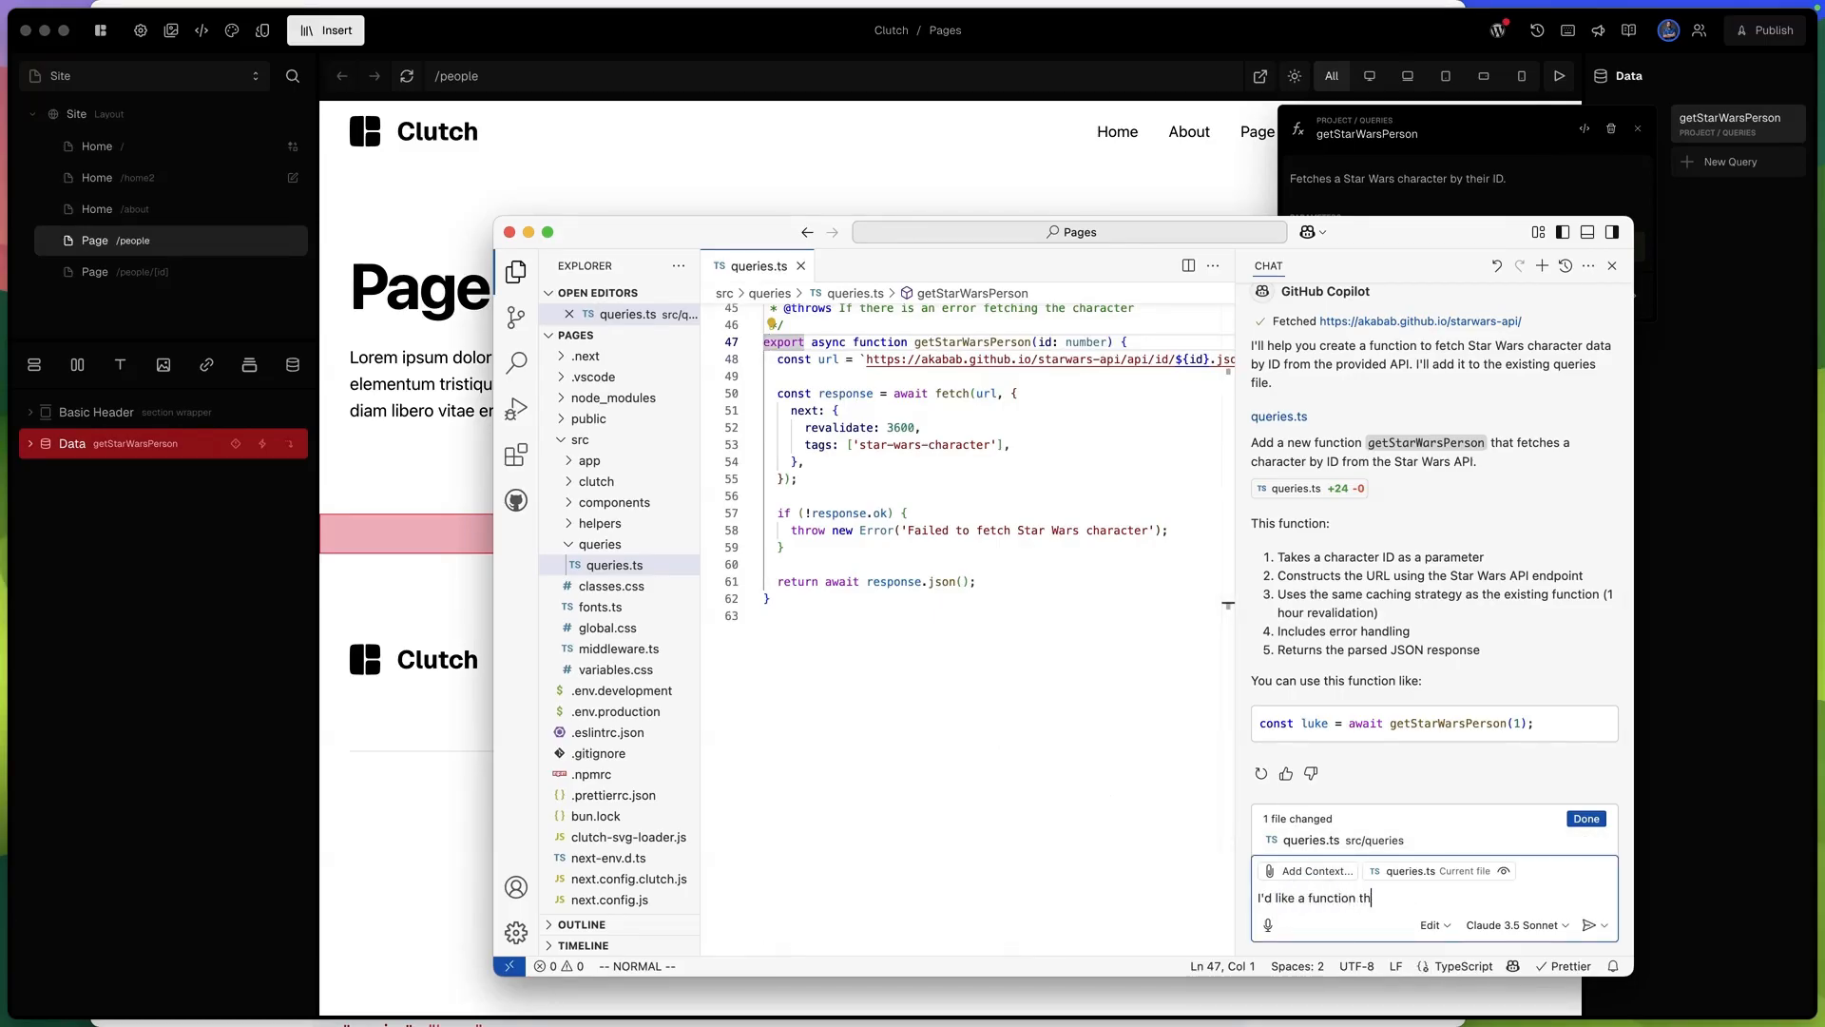
pyautogui.write('at fetches')
pyautogui.press('BackSpace')
pyautogui.press('BackSpace')
pyautogui.press('BackSpace')
pyautogui.write('ple but with a limit parameter')
pyautogui.press('Return')
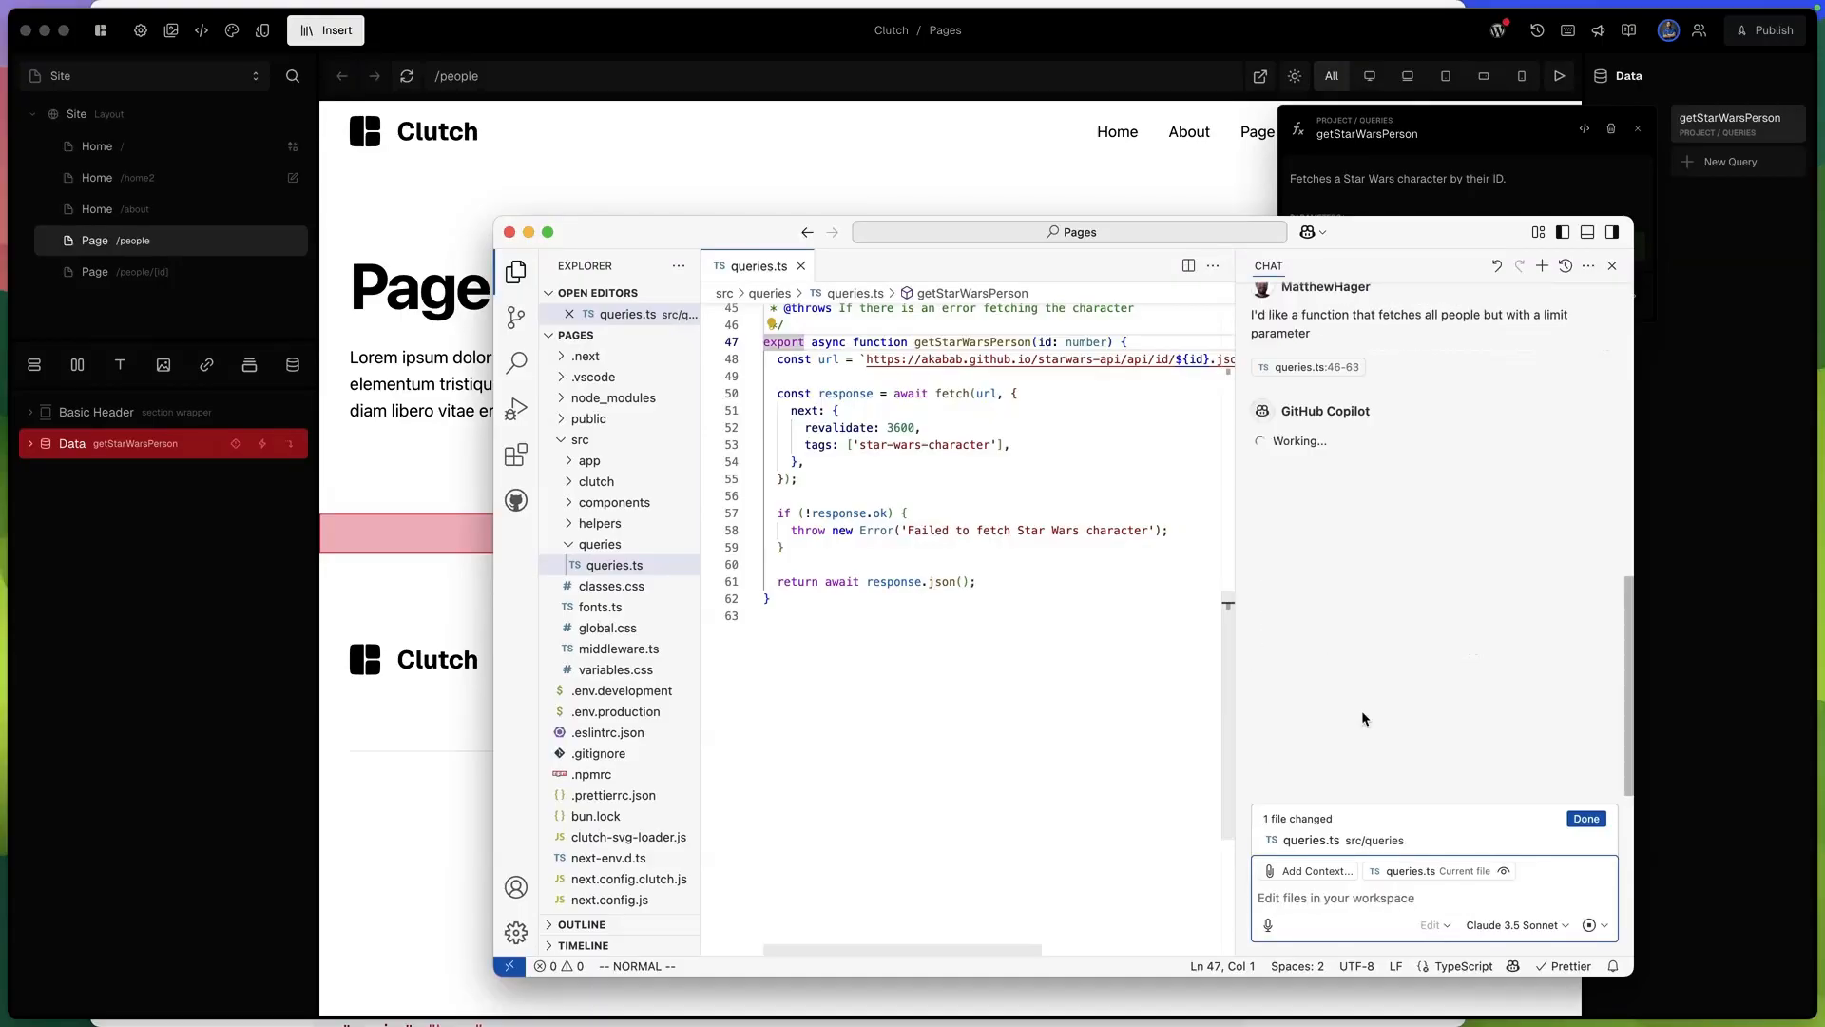
pyautogui.click(1518, 818)
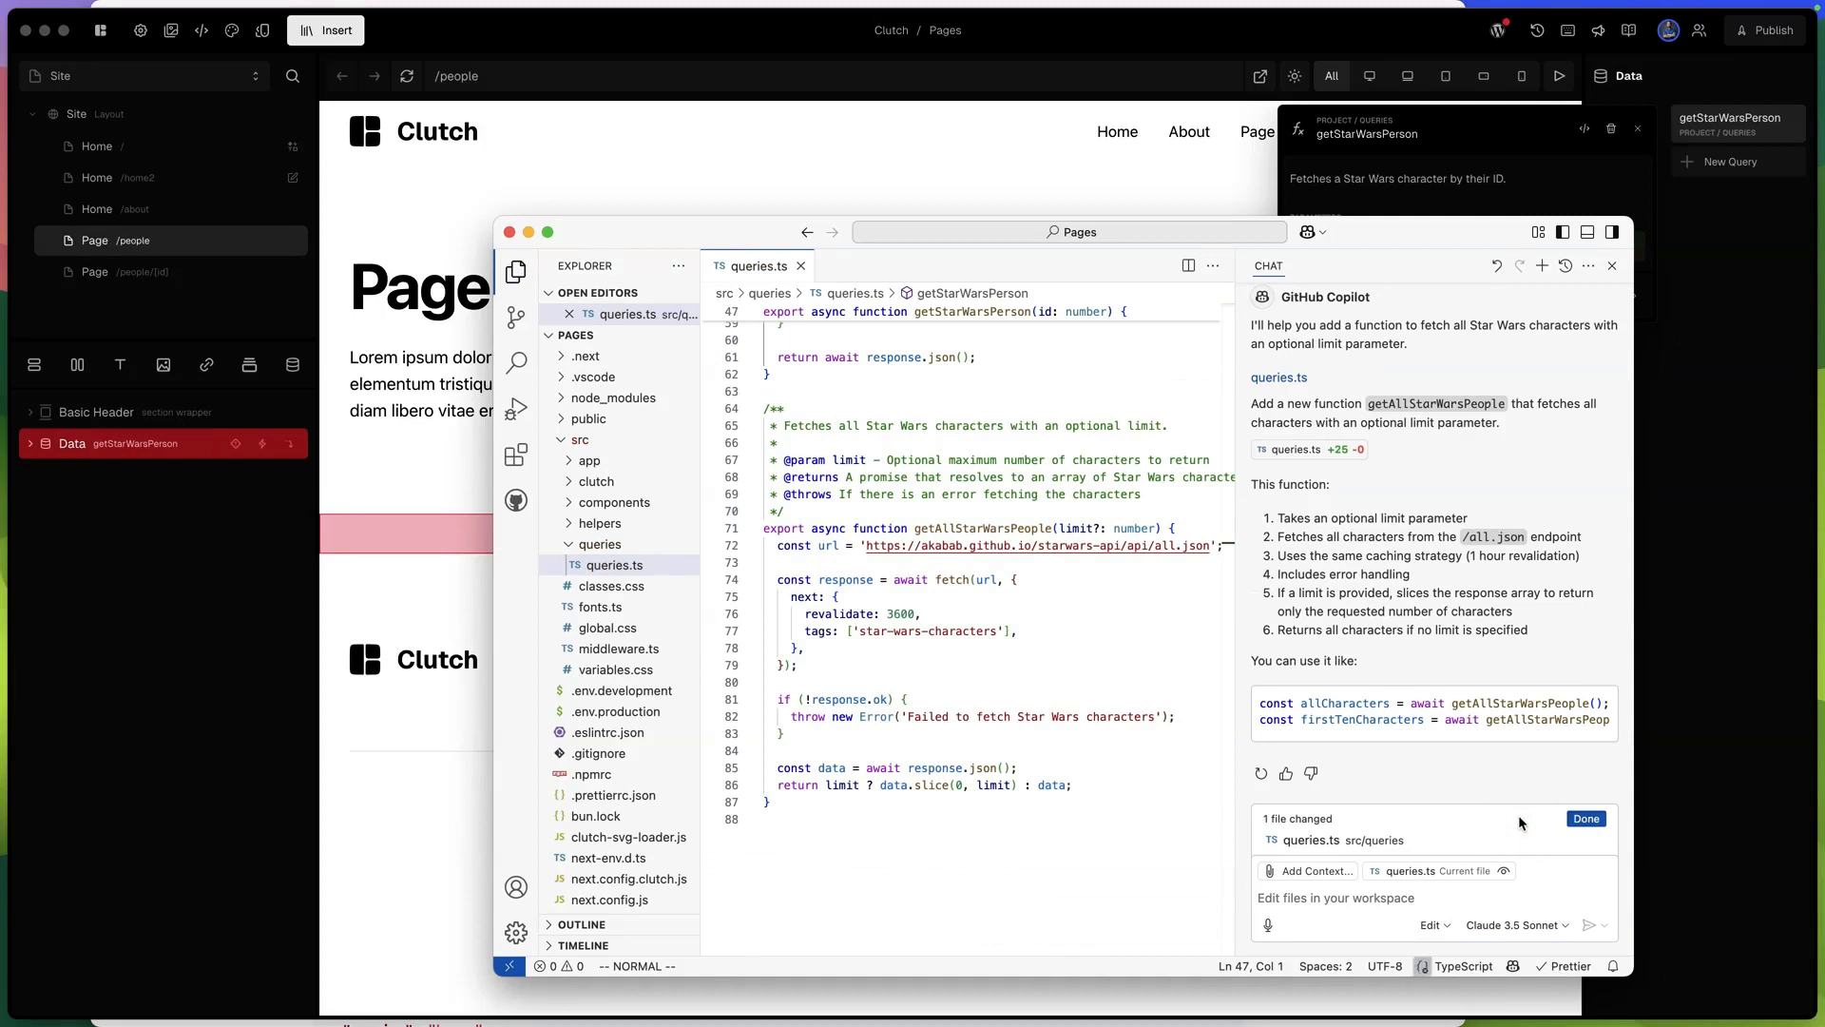
pyautogui.click(970, 801)
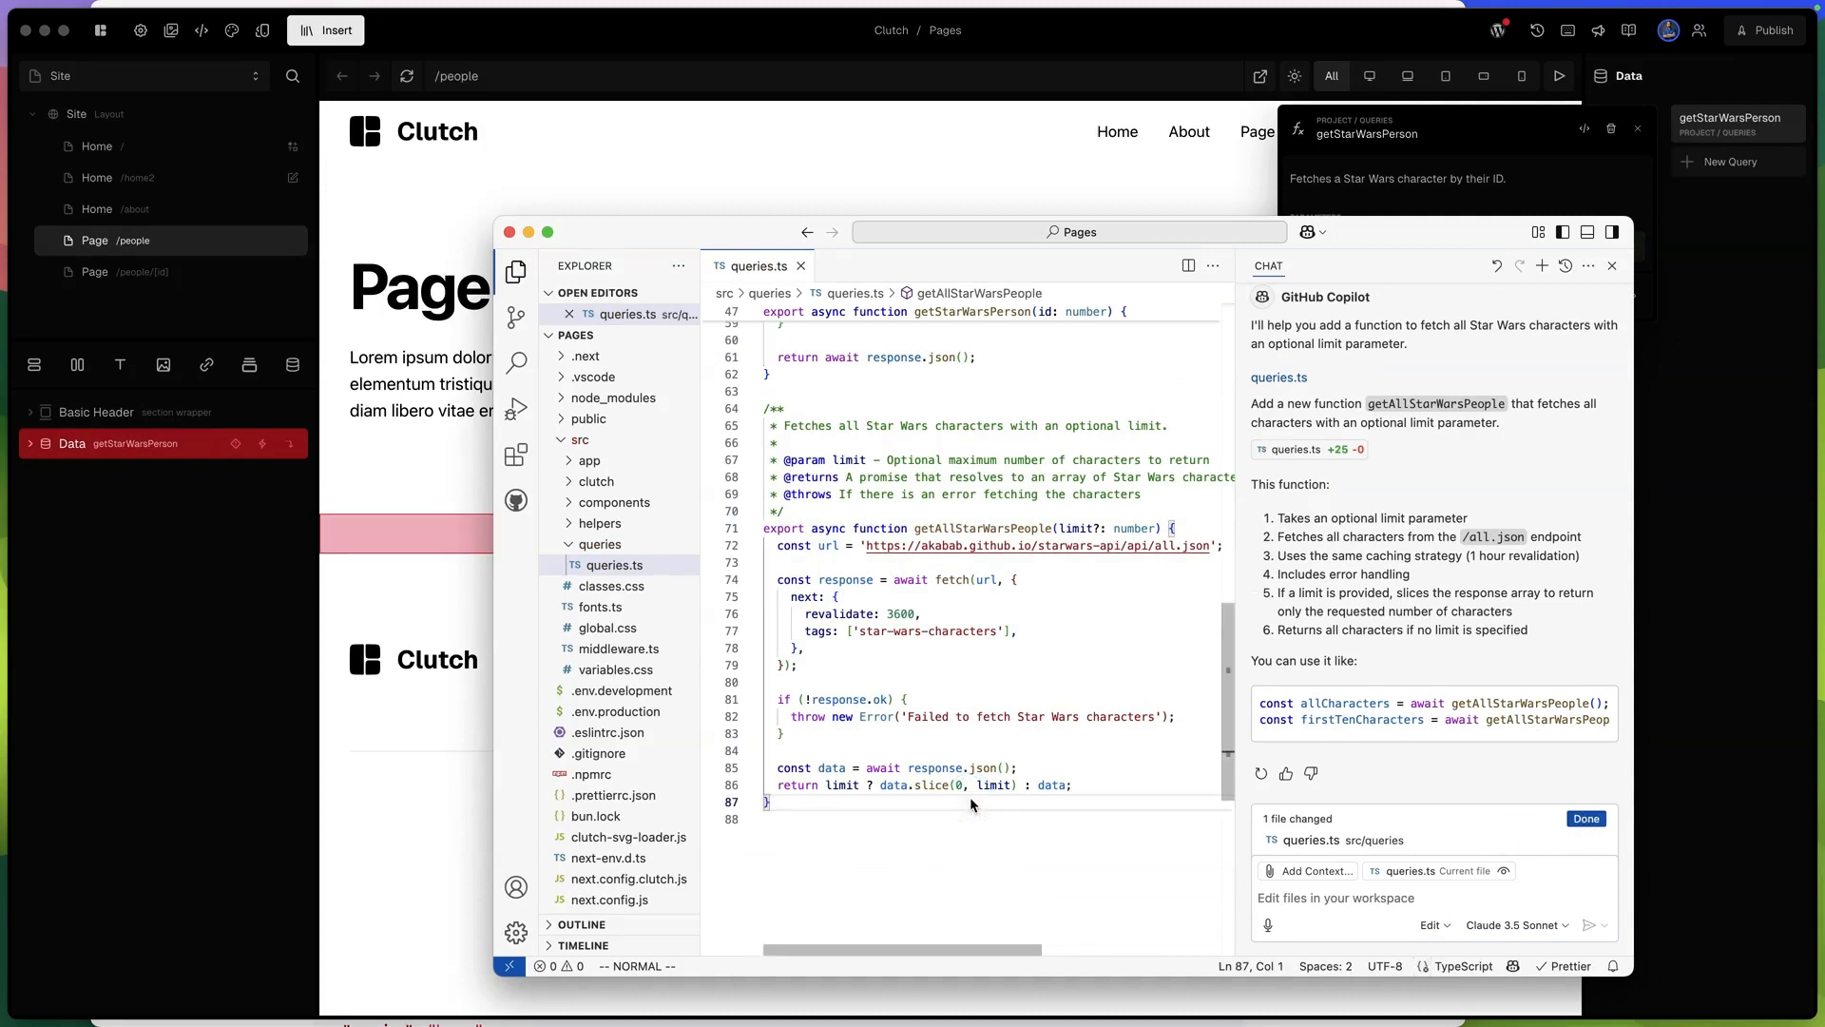
# Switch back to Clutch and replace the Data component's getStarWarsPerson query with getAllStarWarsPeople.
pyautogui.click(414, 643)
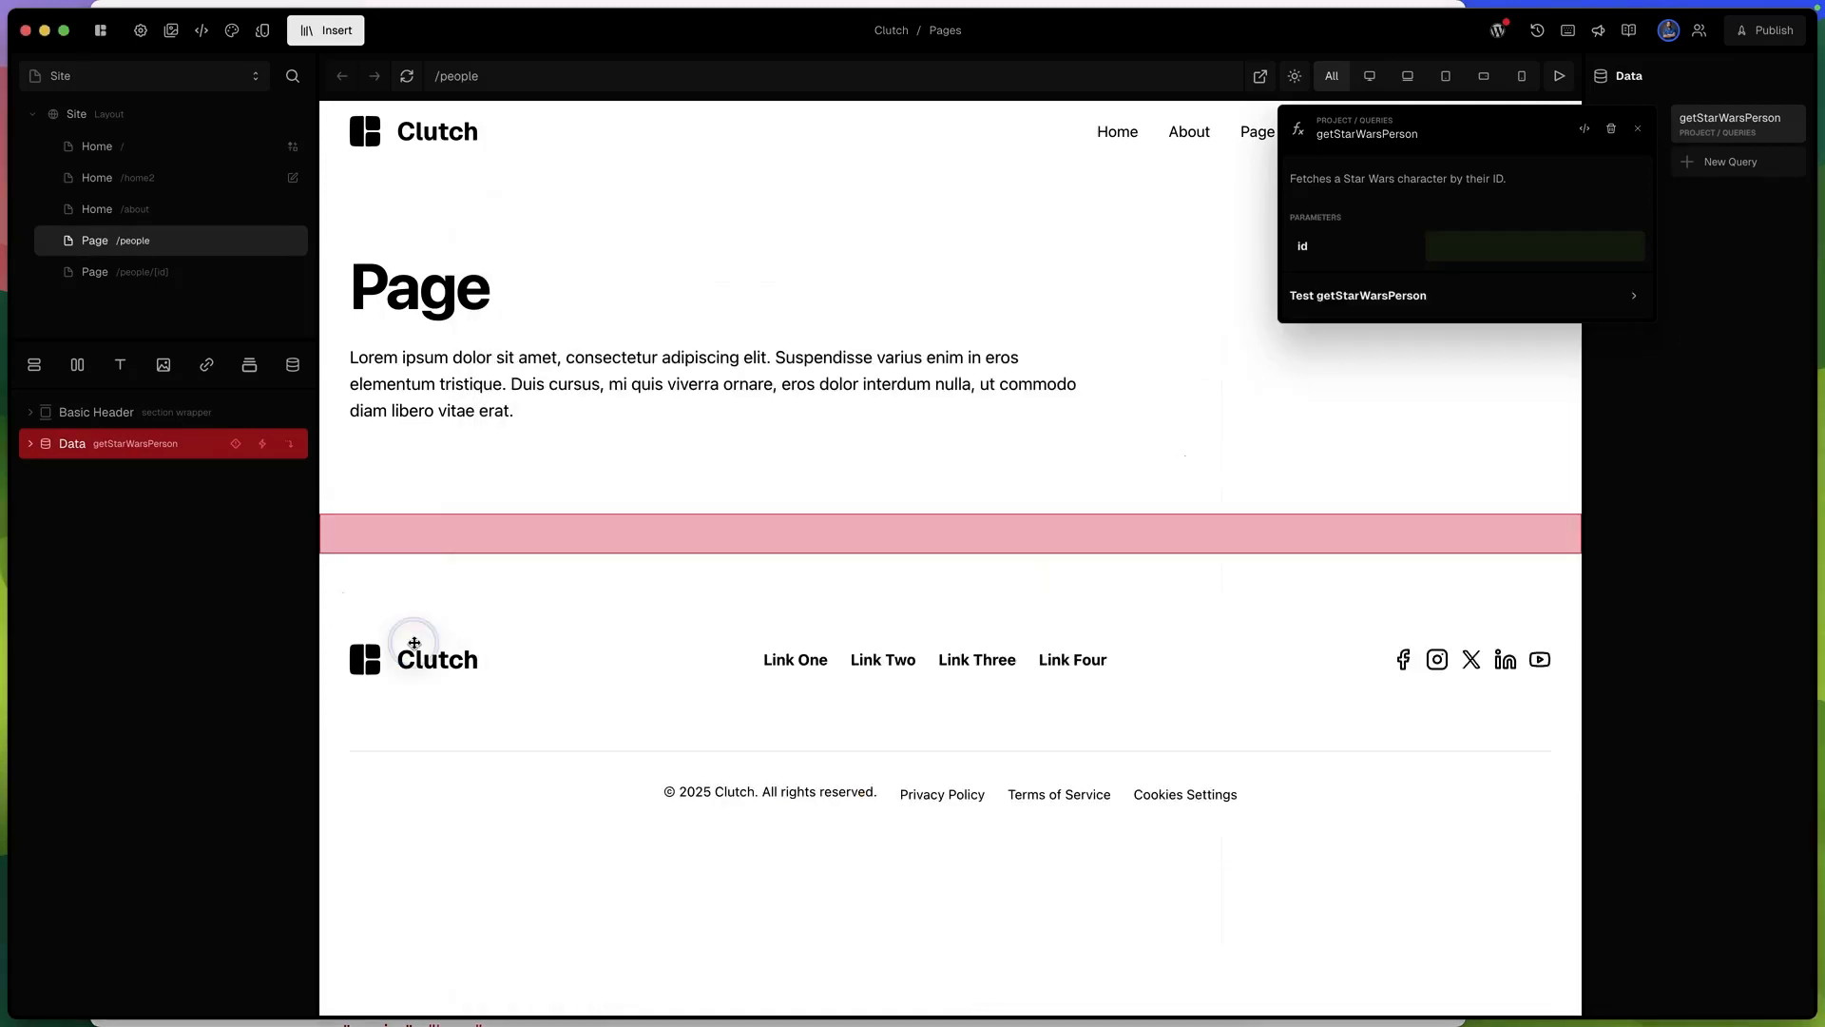
pyautogui.click(1612, 130)
pyautogui.click(1725, 121)
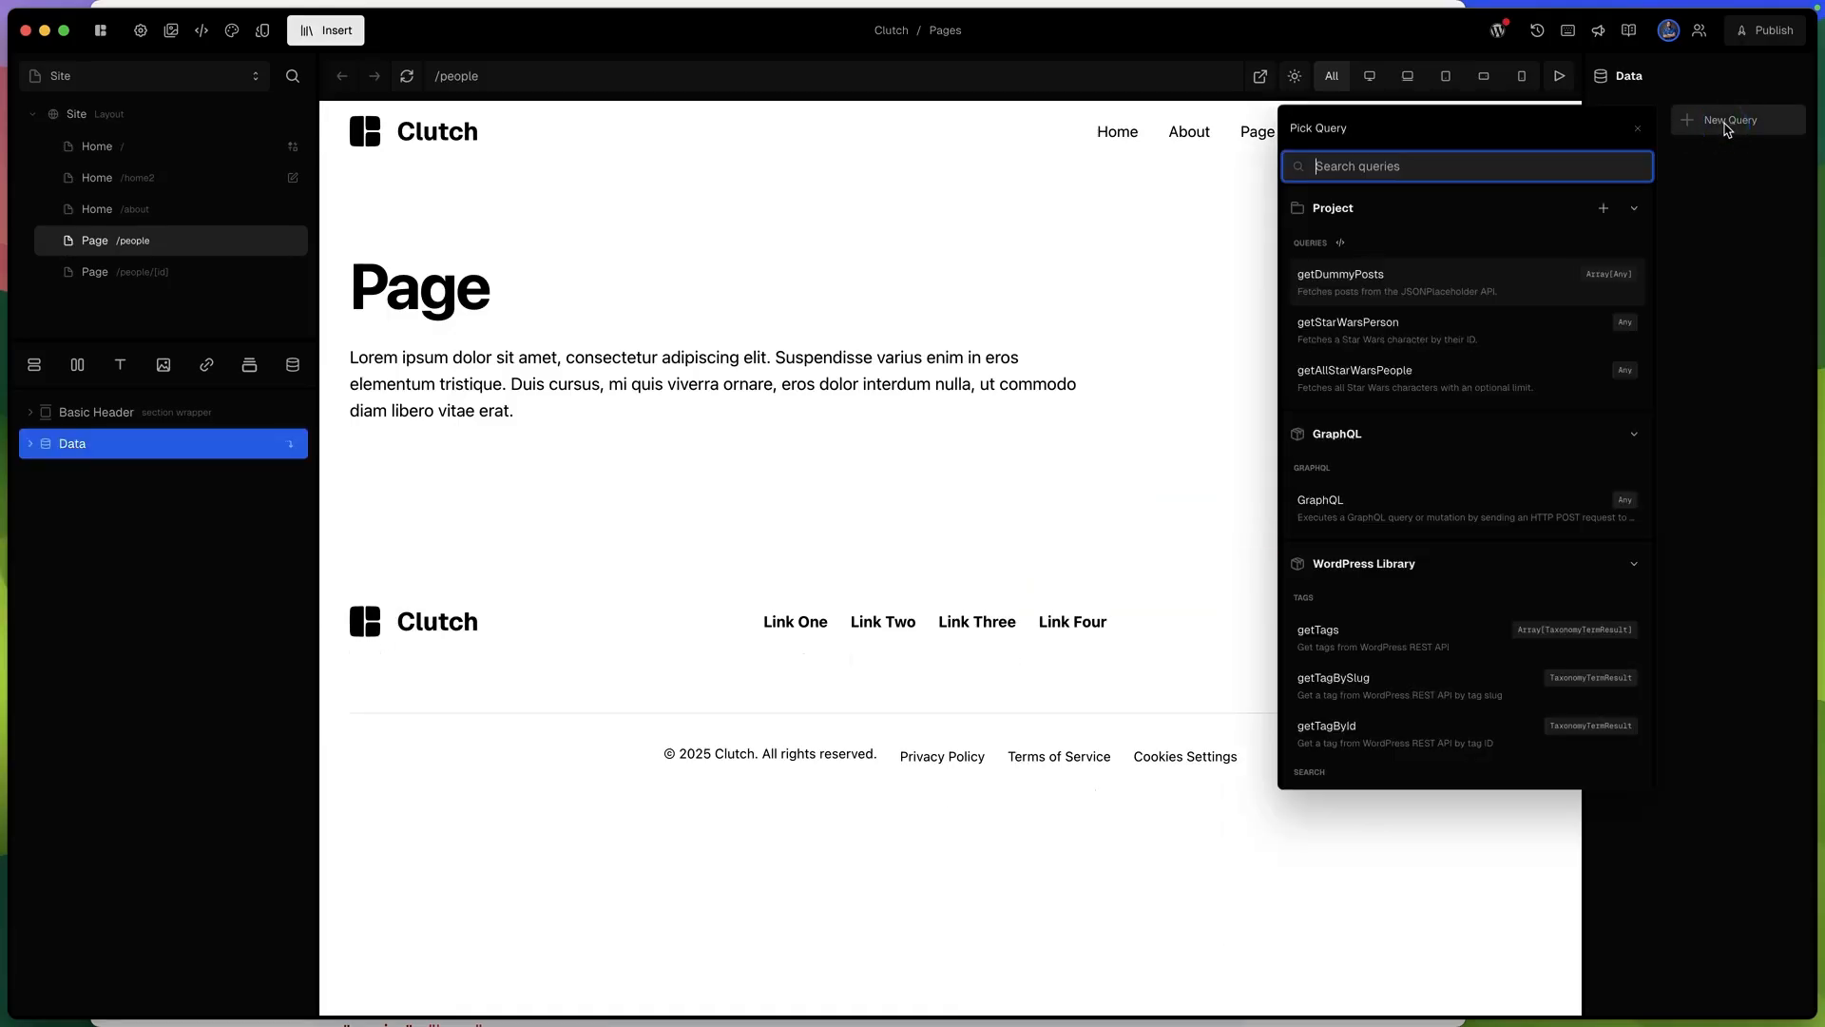
pyautogui.click(1464, 374)
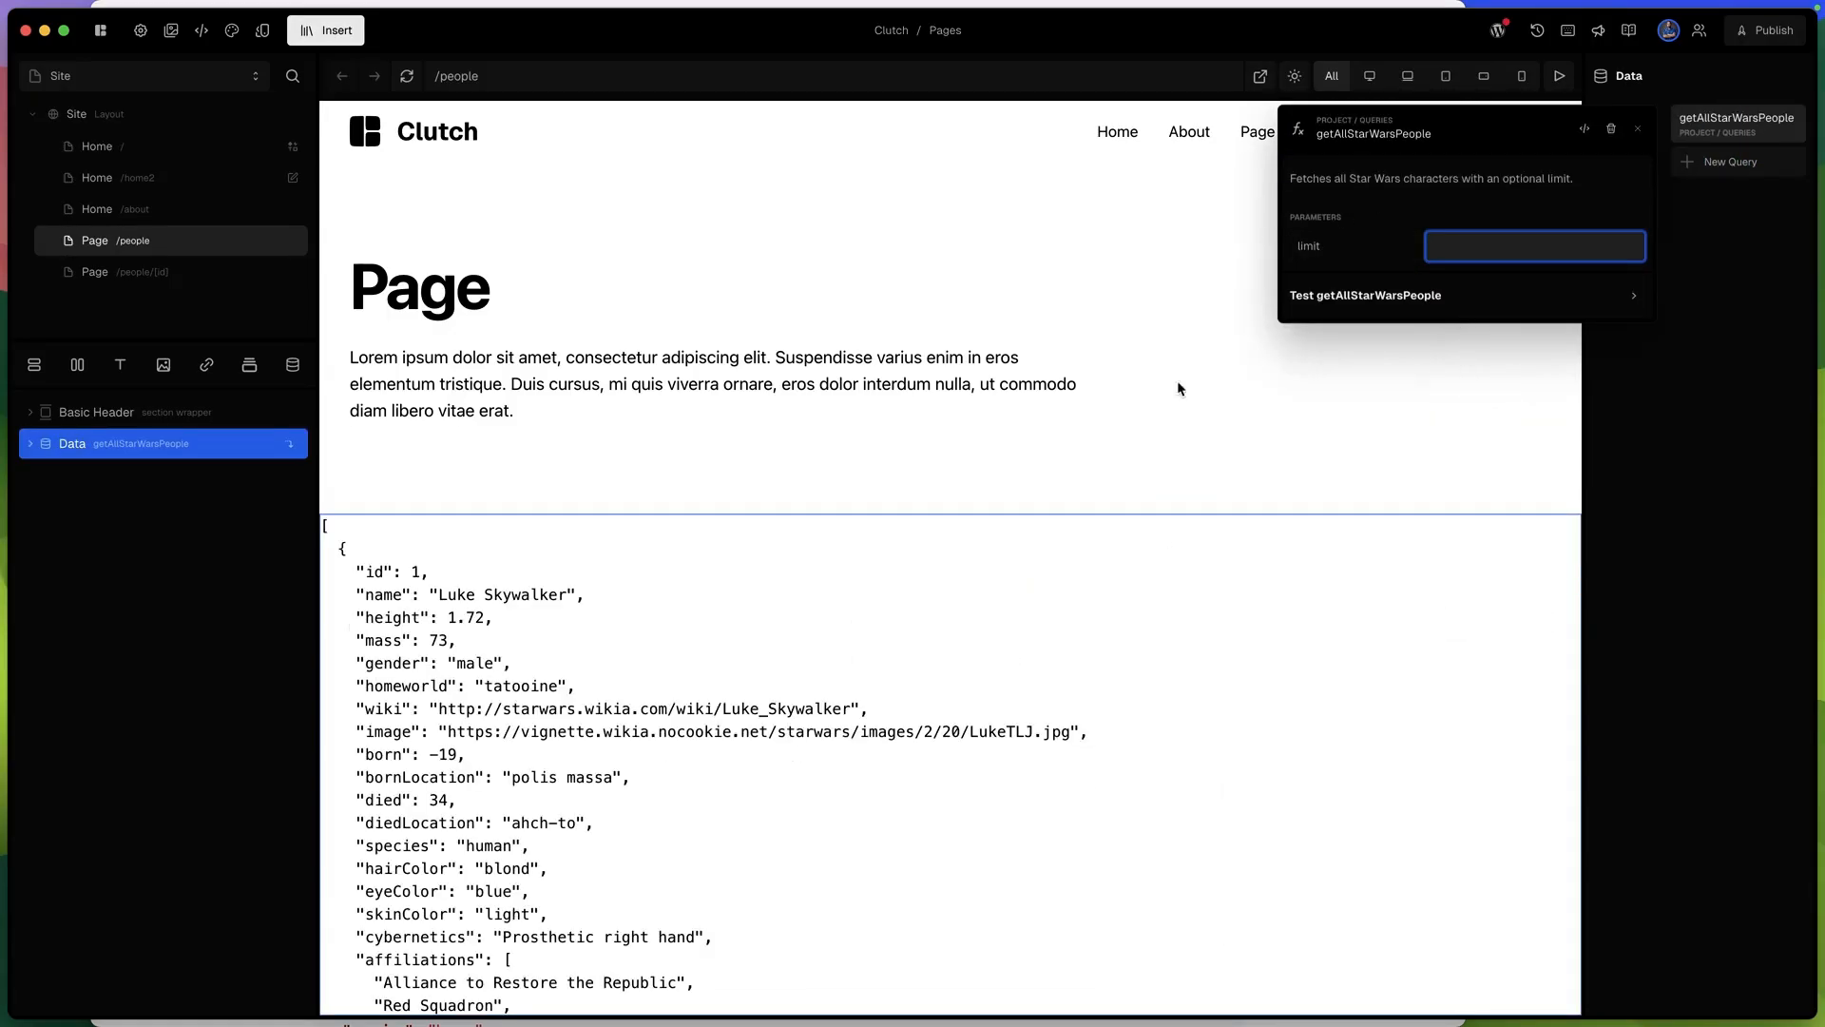
# Review the unrestricted character data on the /people page and open the settings of the getAllStarWarsPeople query.
pyautogui.click(1160, 538)
pyautogui.scroll(-20, 1062, 638)
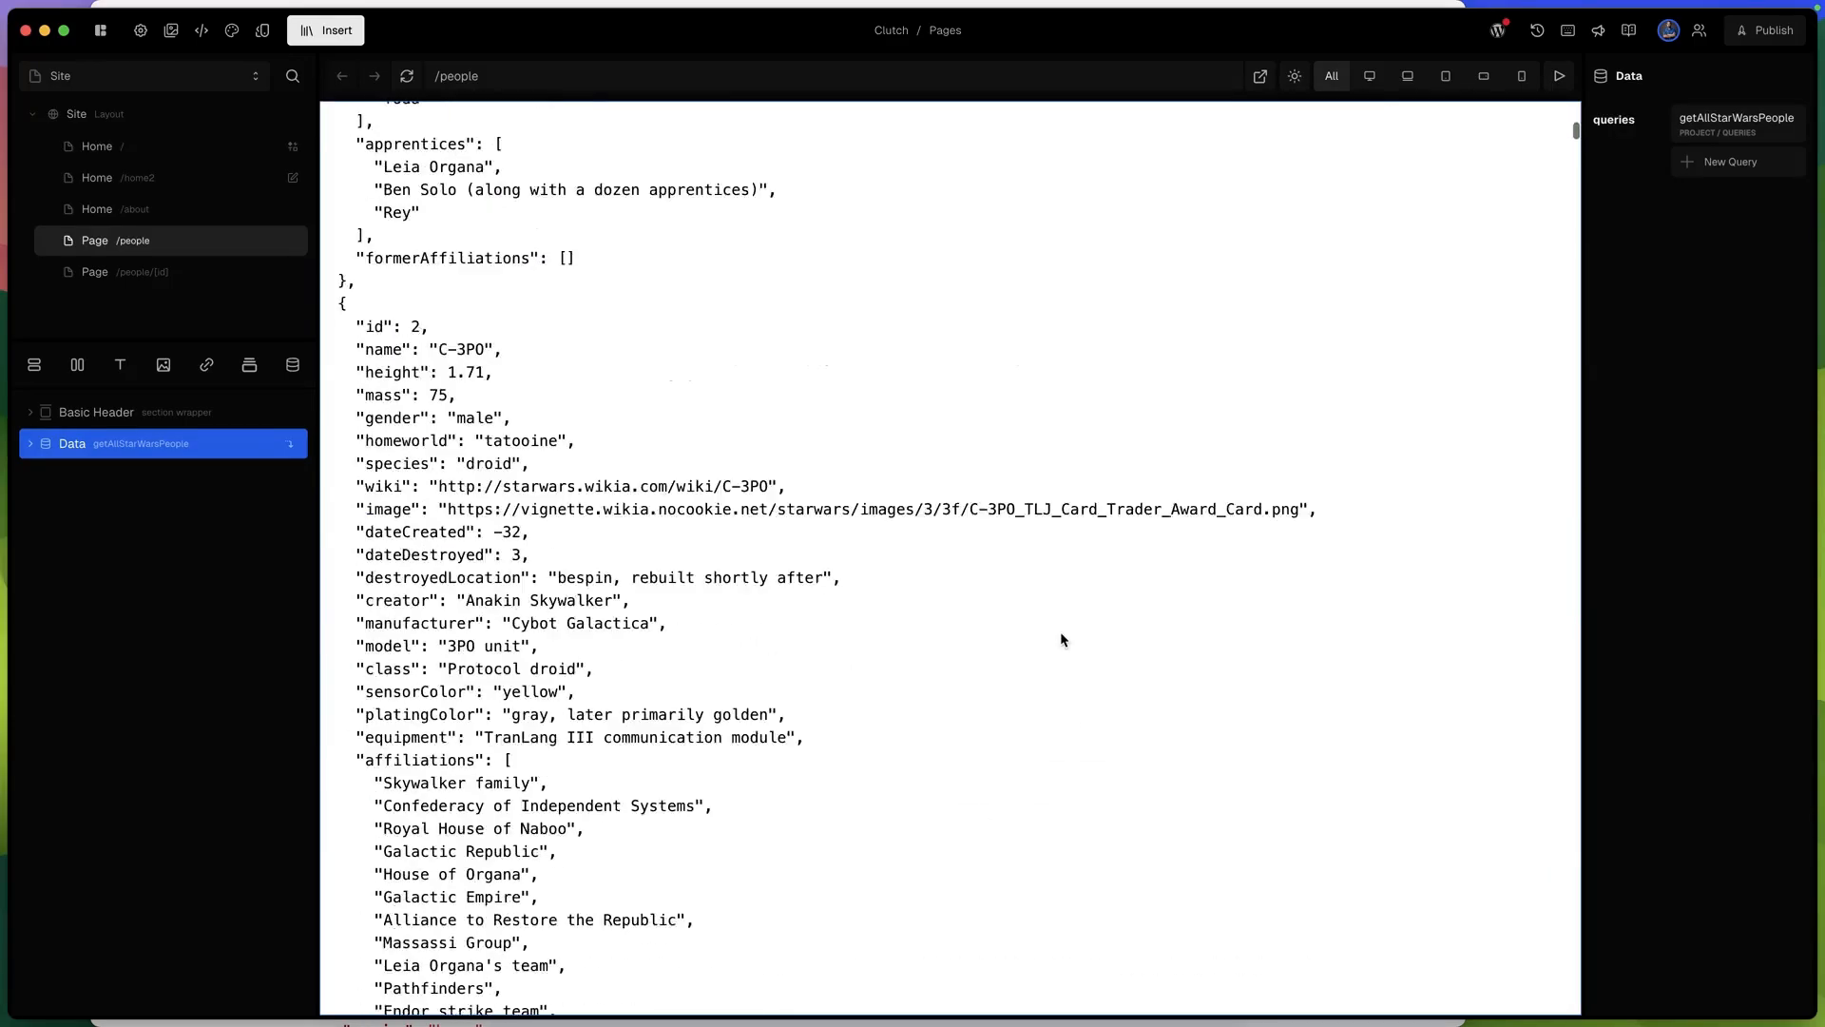
pyautogui.scroll(20, 1059, 631)
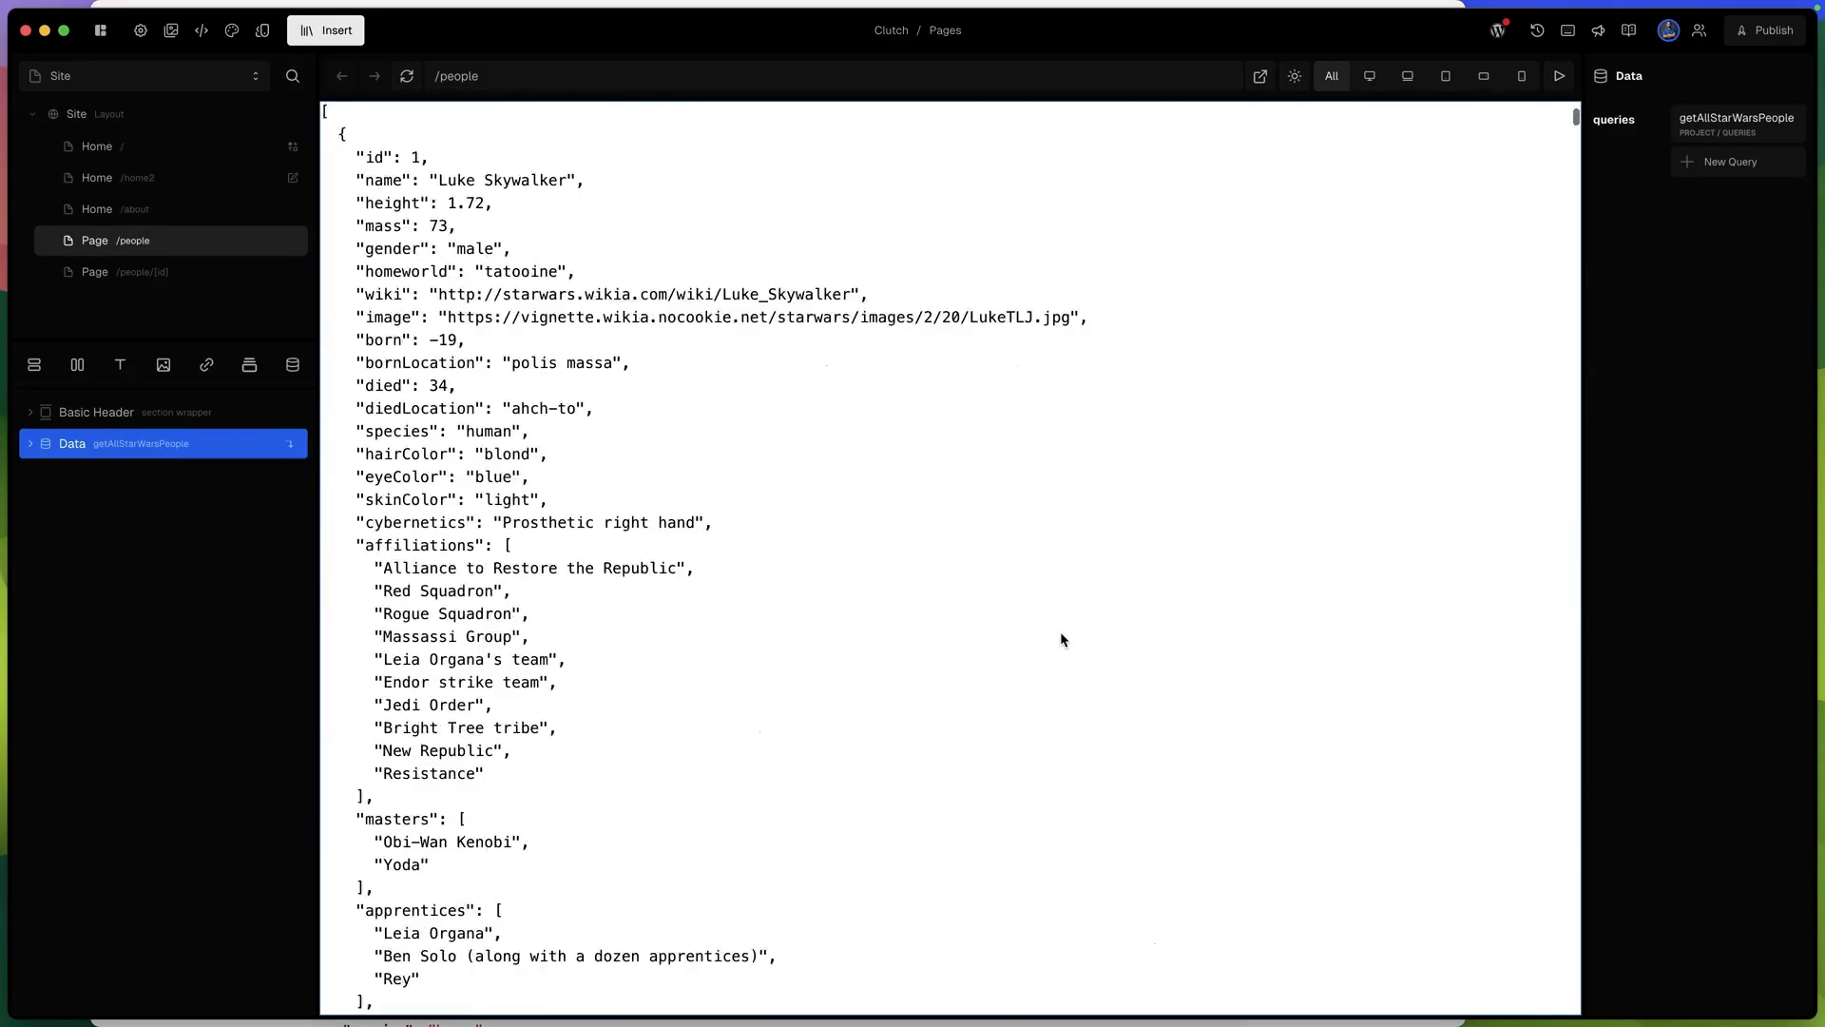
pyautogui.click(1705, 126)
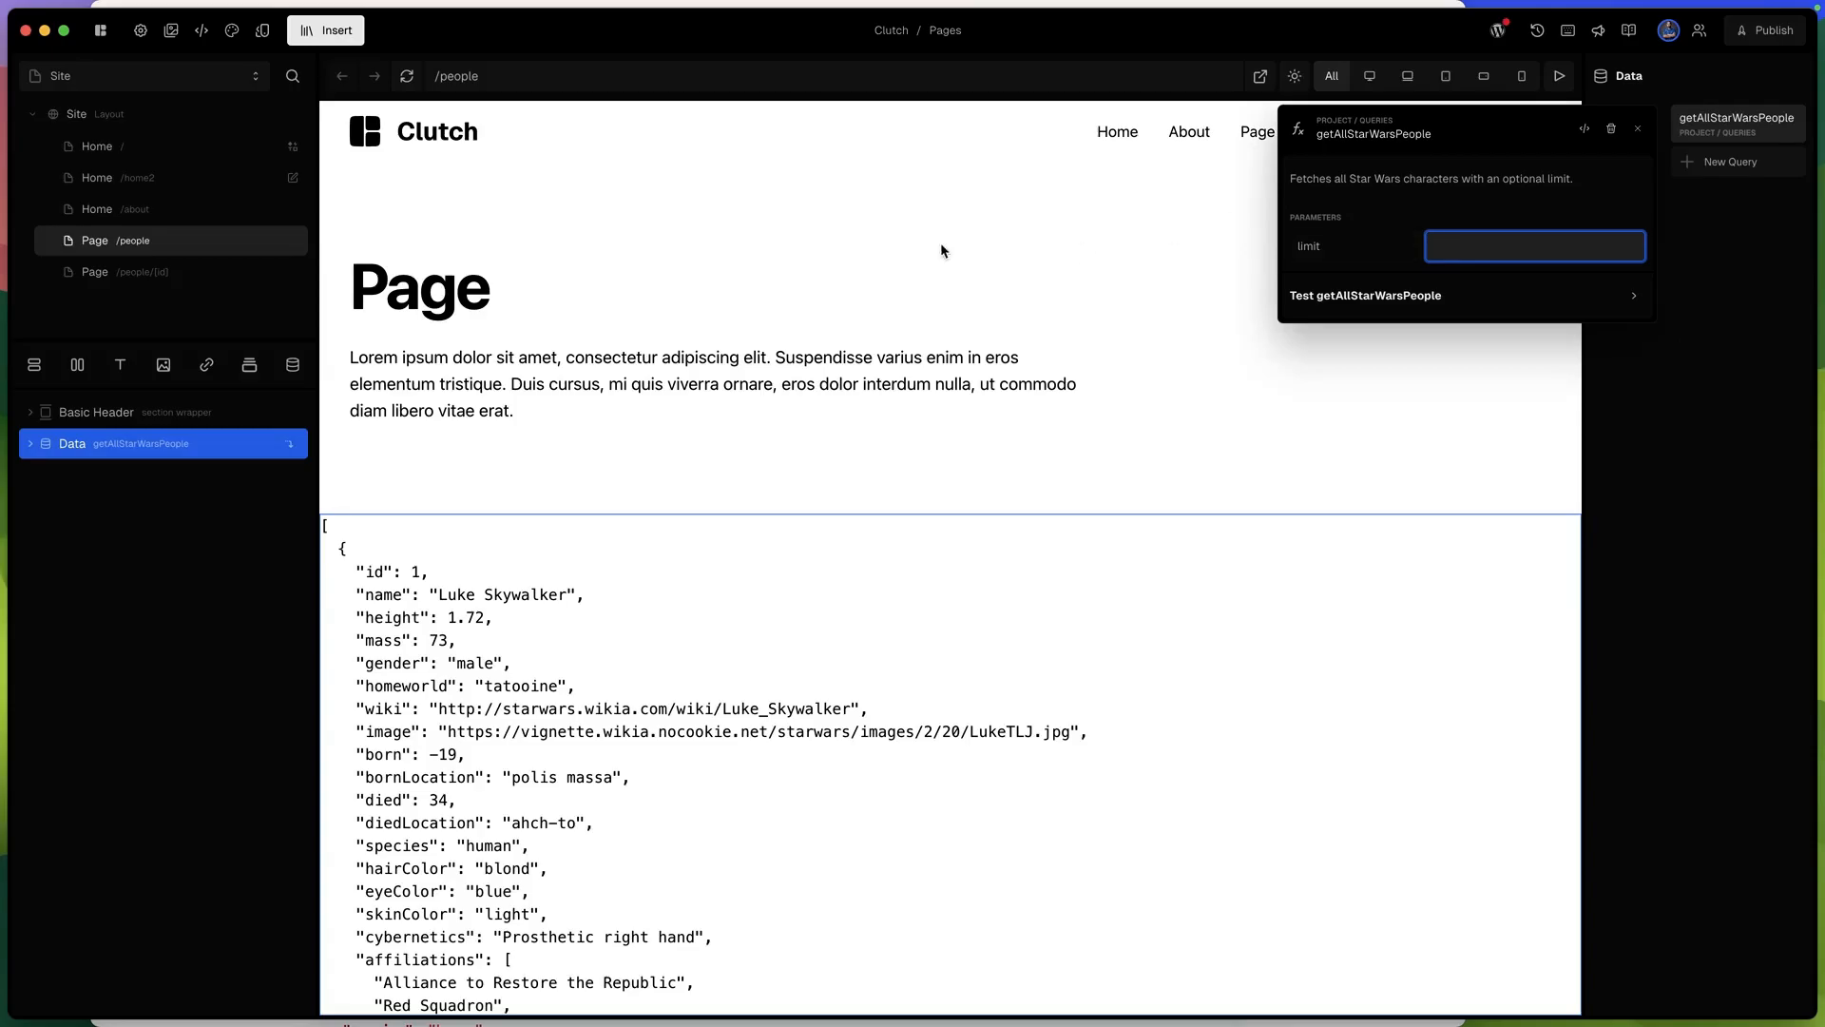
# Load the page preview at /people?limit=5.
pyautogui.click(574, 76)
pyautogui.write('?limit=5')
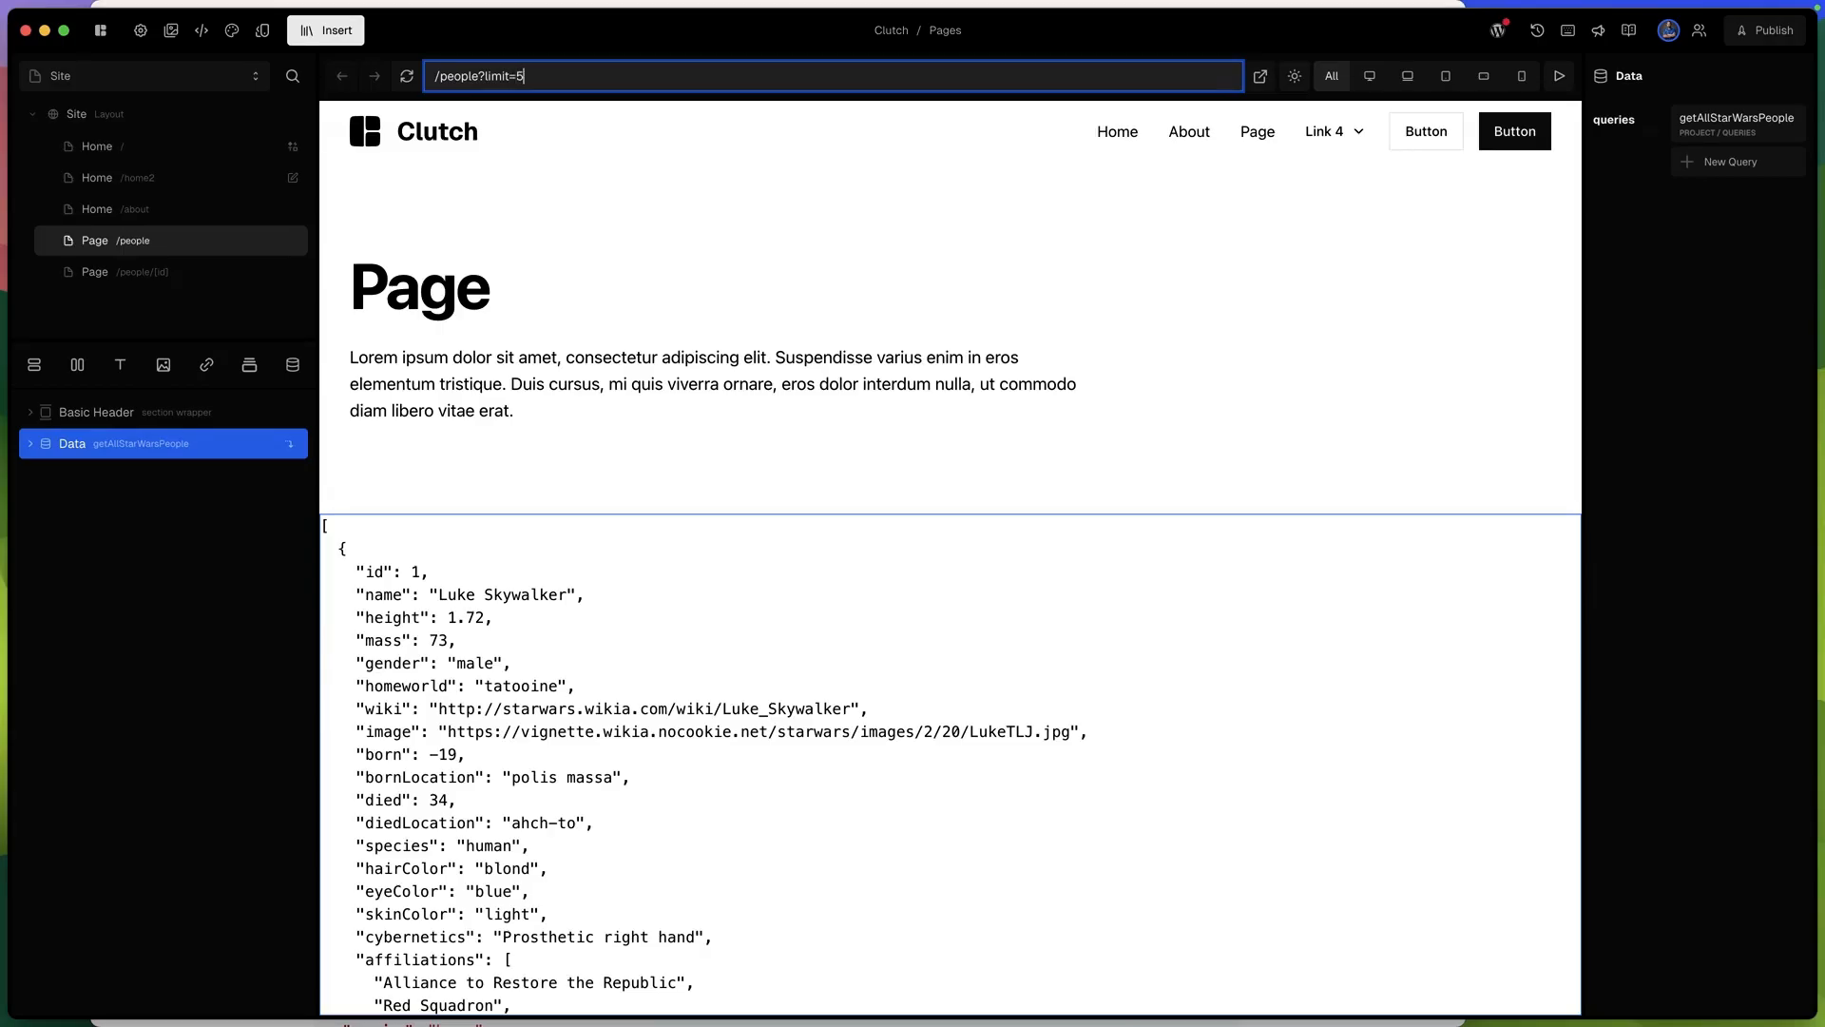
pyautogui.press('Return')
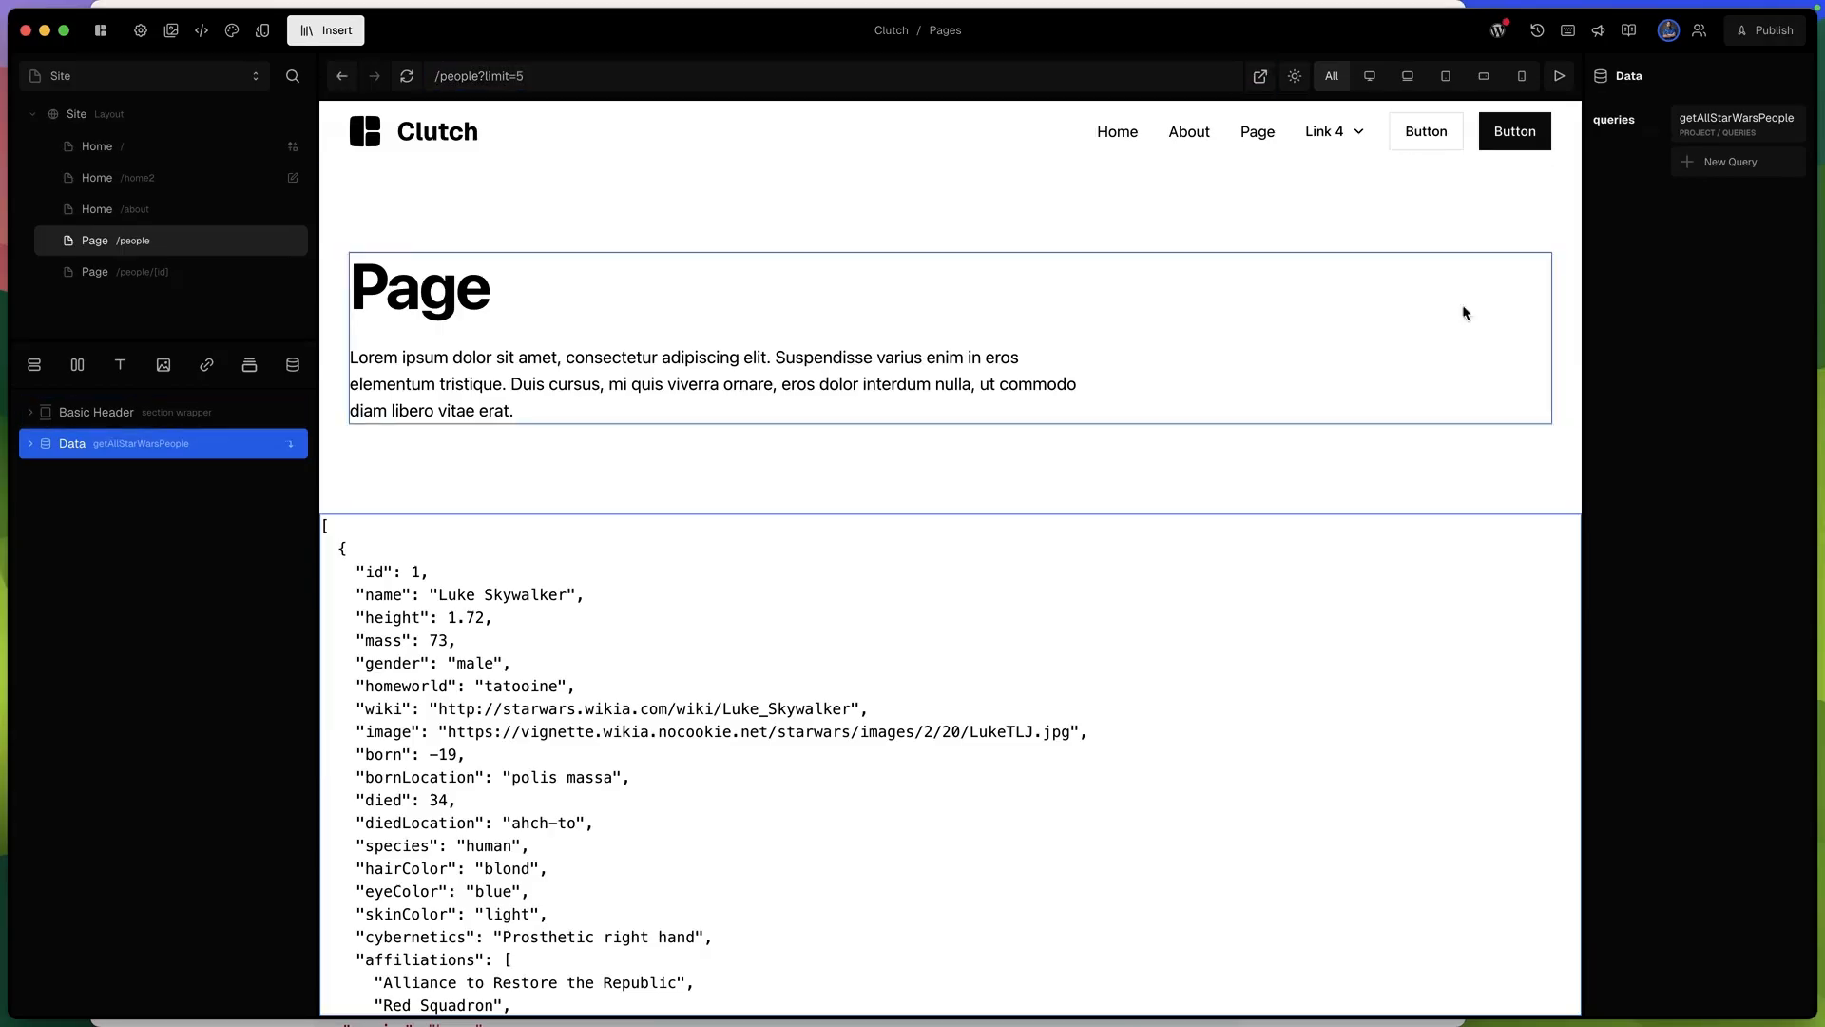
# Bind the limit parameter of the getAllStarWarsPeople query to the limit search param from the navigation variables.
pyautogui.click(1737, 121)
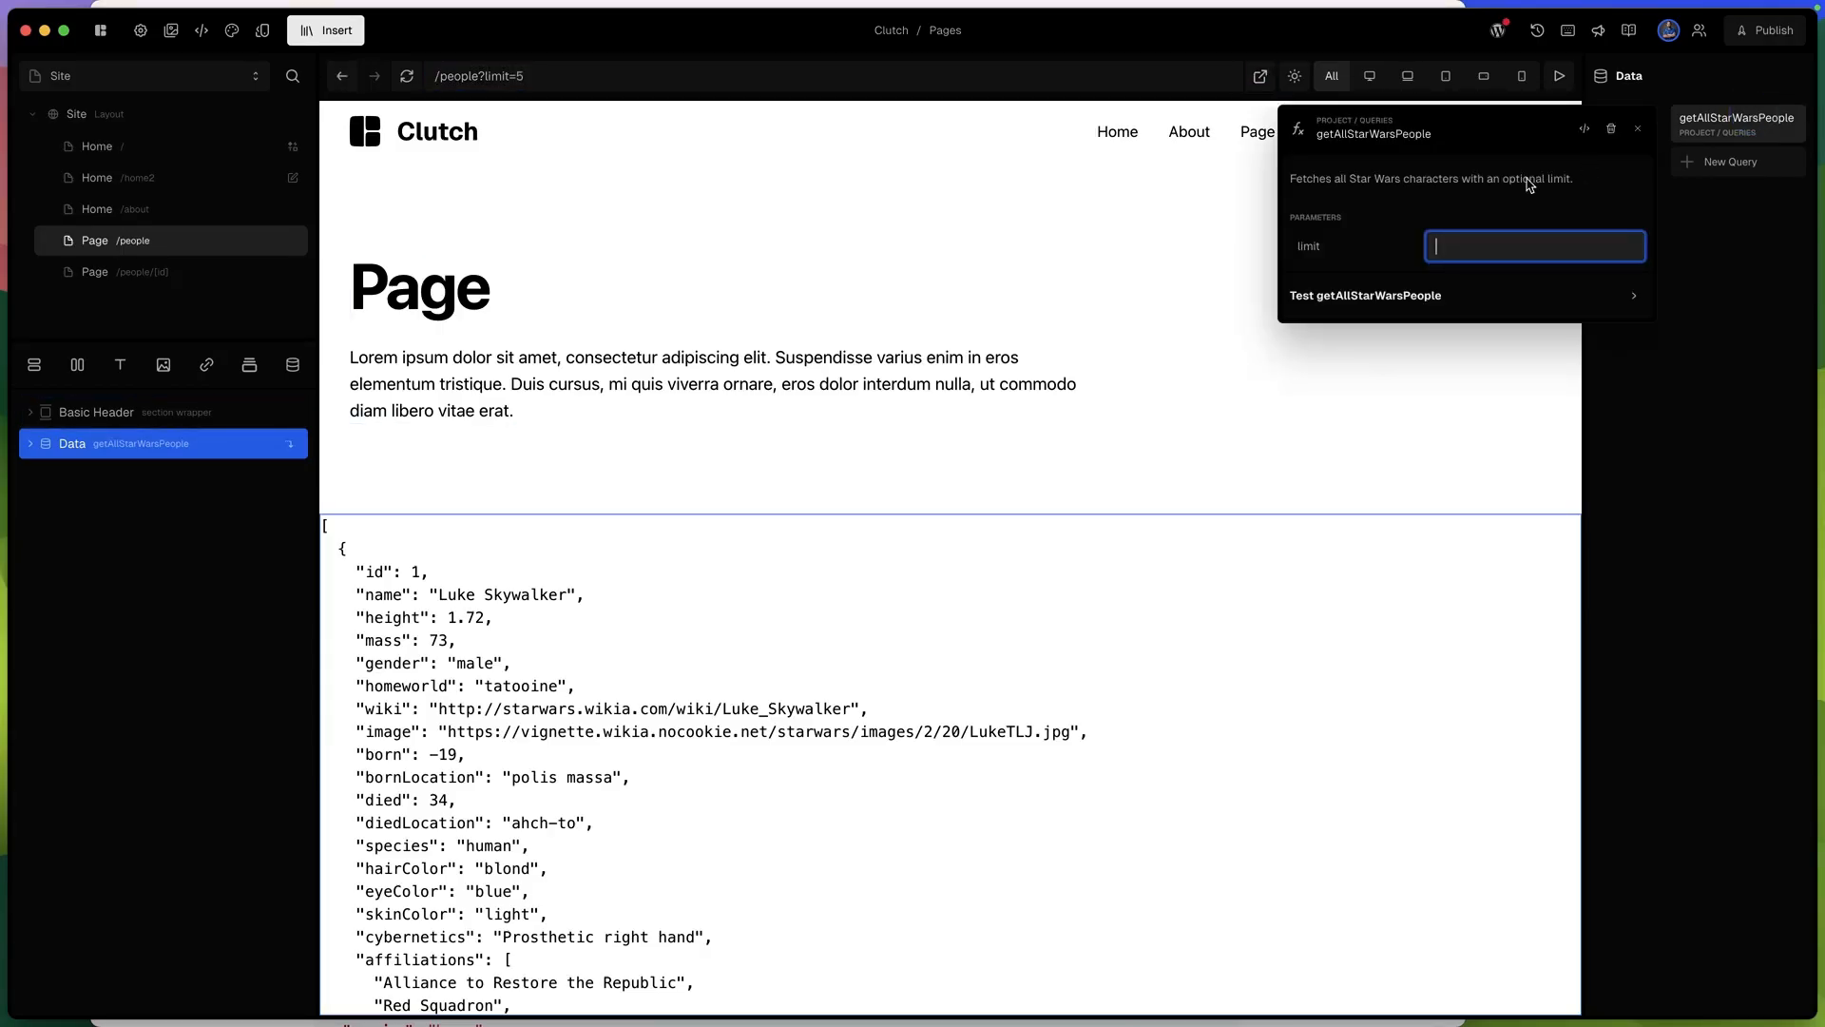
pyautogui.click(1431, 237)
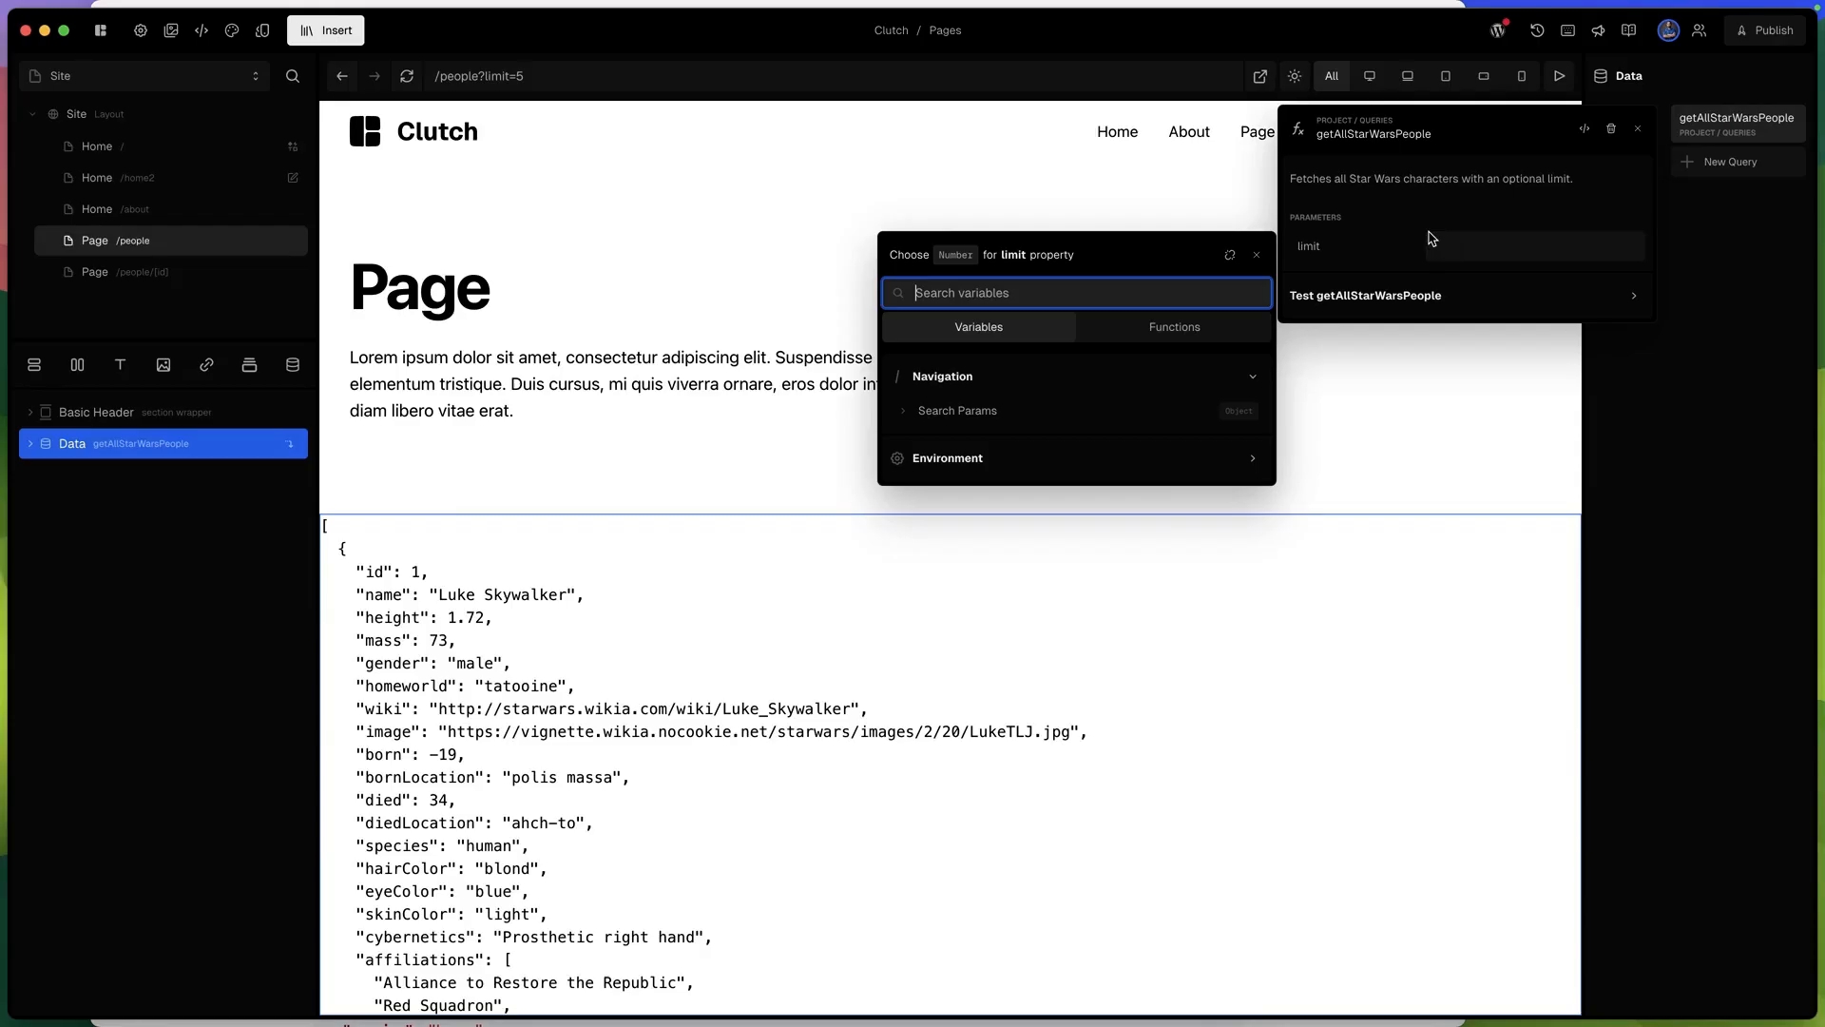
pyautogui.click(908, 416)
pyautogui.click(1001, 439)
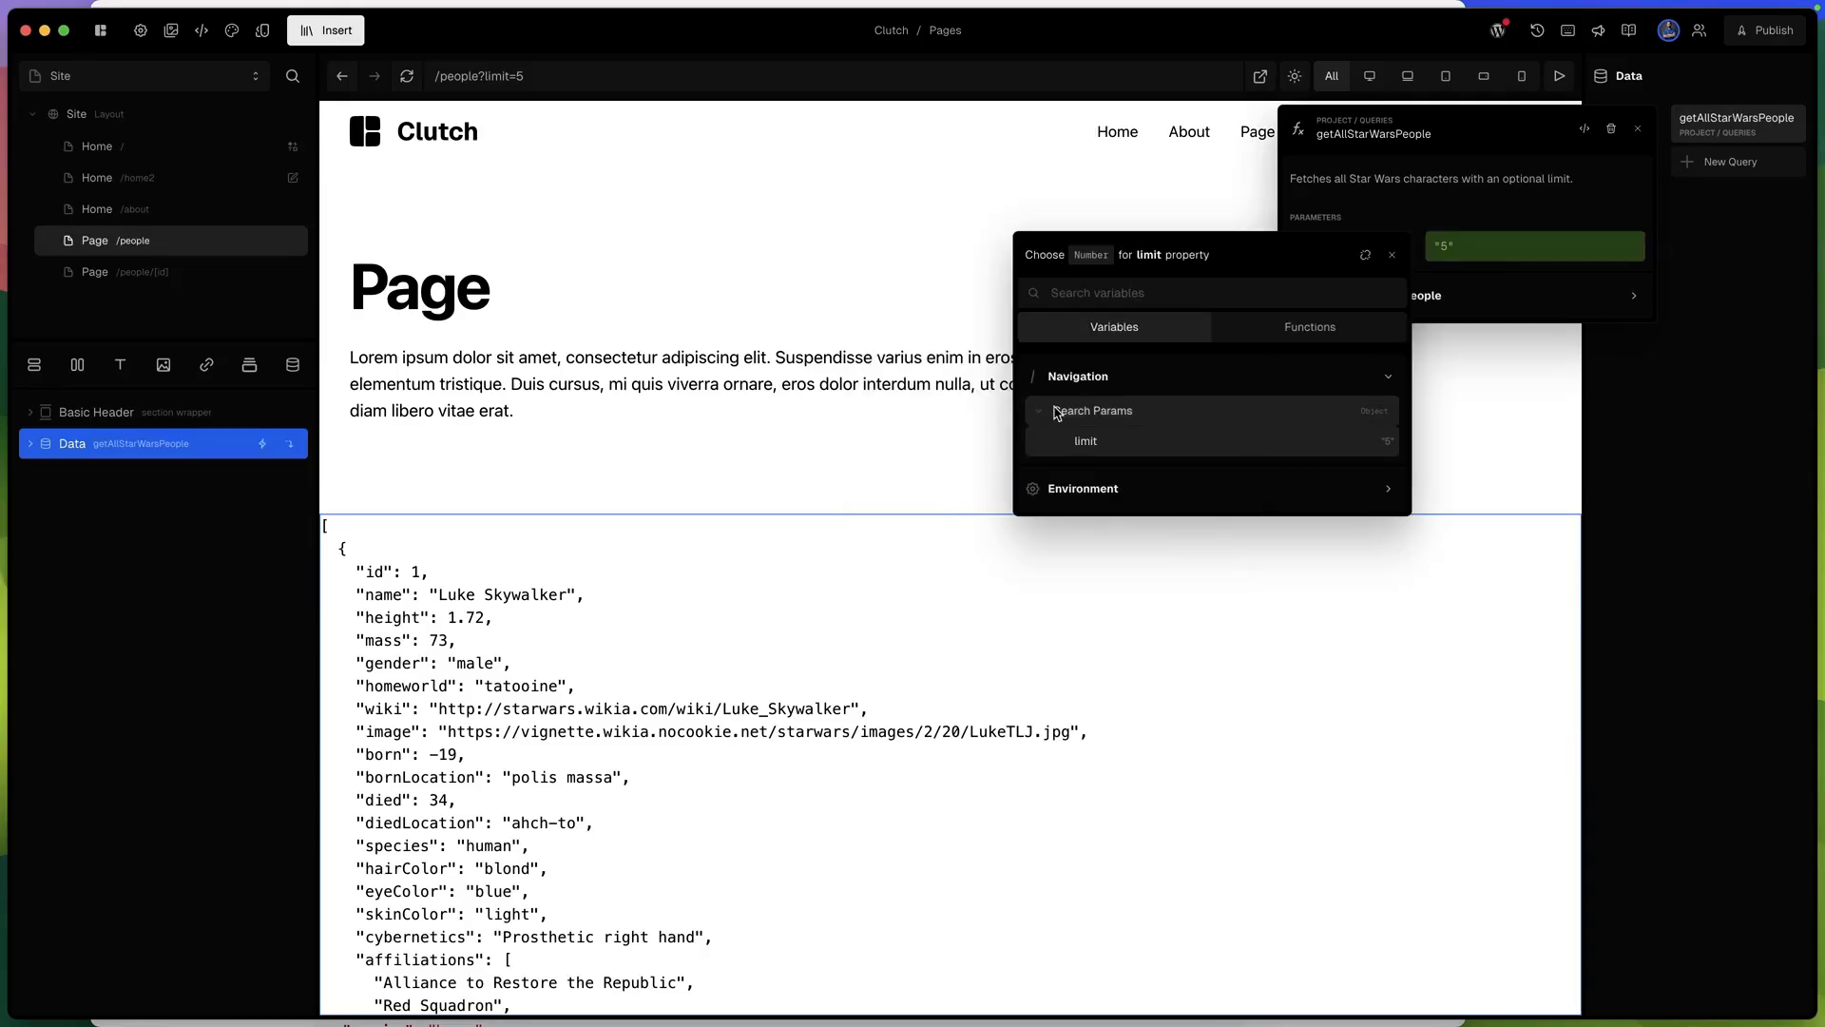
pyautogui.click(1393, 255)
# Examine the returned character data to check that the list respects the limit in the URL.
pyautogui.scroll(-6, 1238, 678)
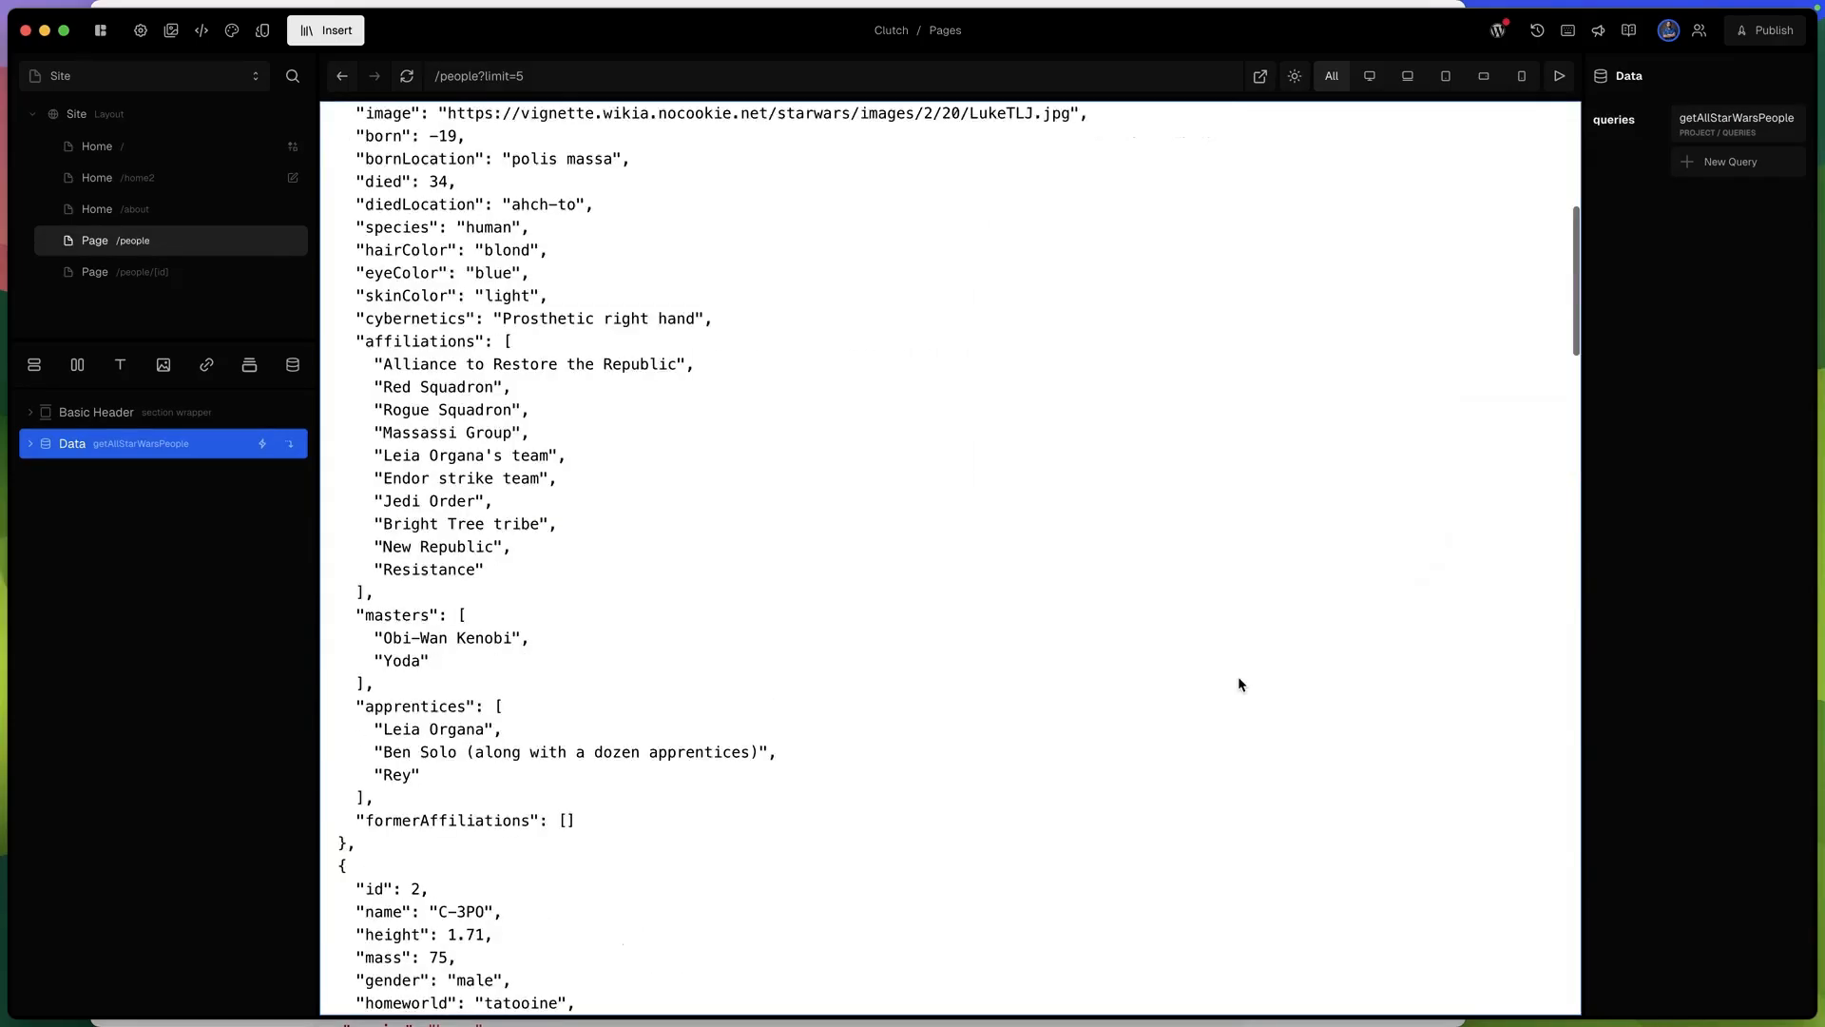
pyautogui.scroll(-10, 1237, 676)
pyautogui.scroll(-15, 1238, 684)
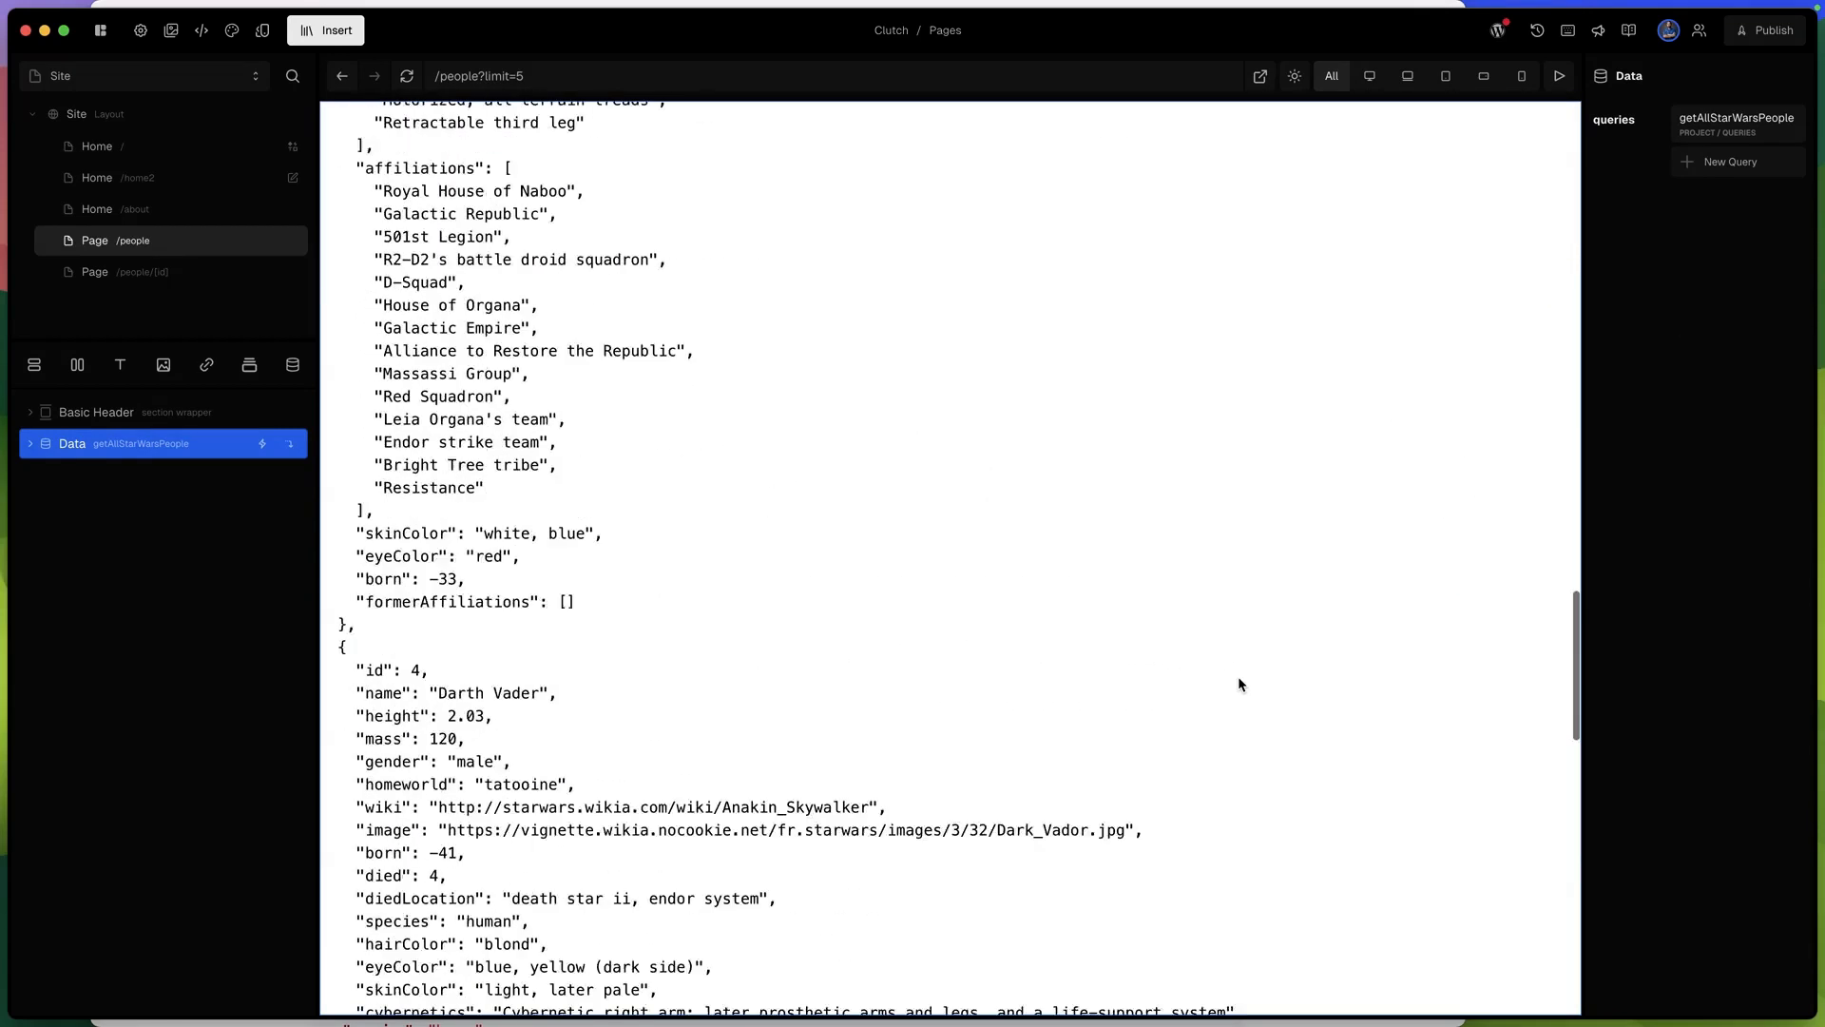
pyautogui.scroll(-10, 1238, 676)
pyautogui.scroll(5, 1238, 675)
pyautogui.scroll(-2, 1238, 676)
pyautogui.scroll(10, 1237, 676)
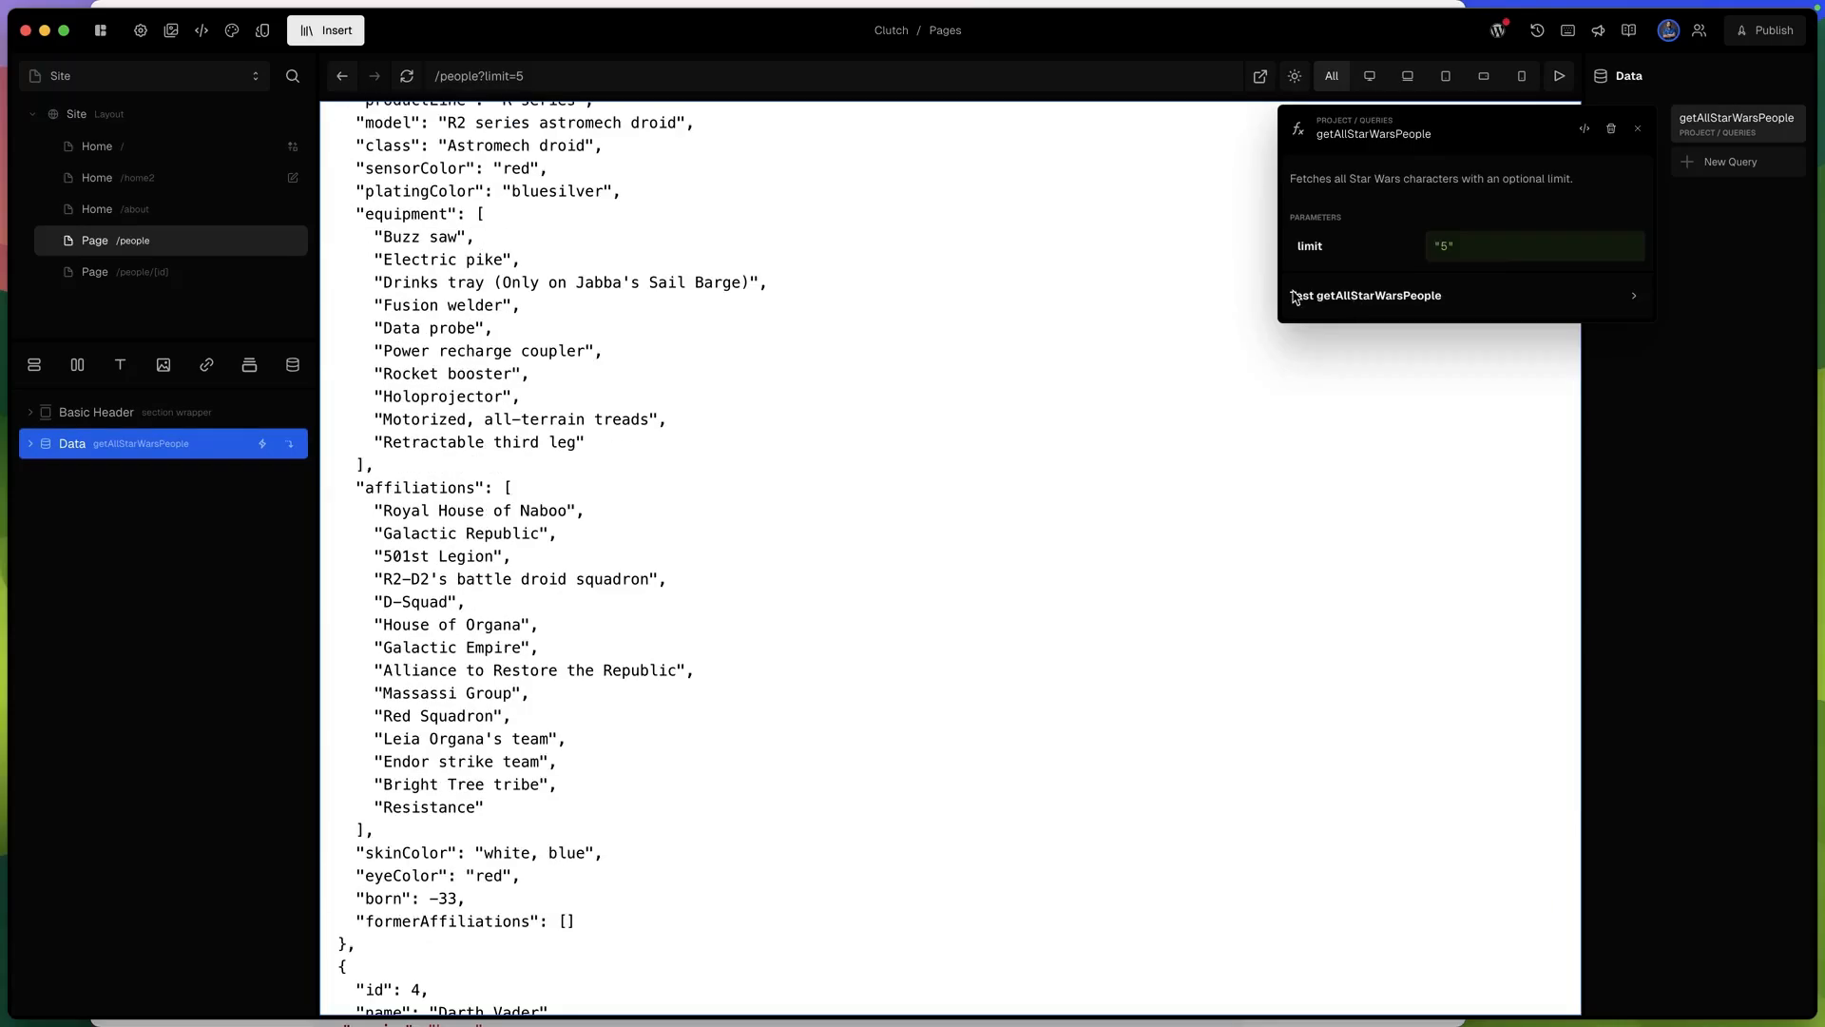
# Change the preview URL to /people?limit=1 and check the character data it returns.
pyautogui.click(613, 119)
pyautogui.click(583, 72)
pyautogui.press('BackSpace')
pyautogui.write('1')
pyautogui.press('Tab')
pyautogui.scroll(-1, 682, 408)
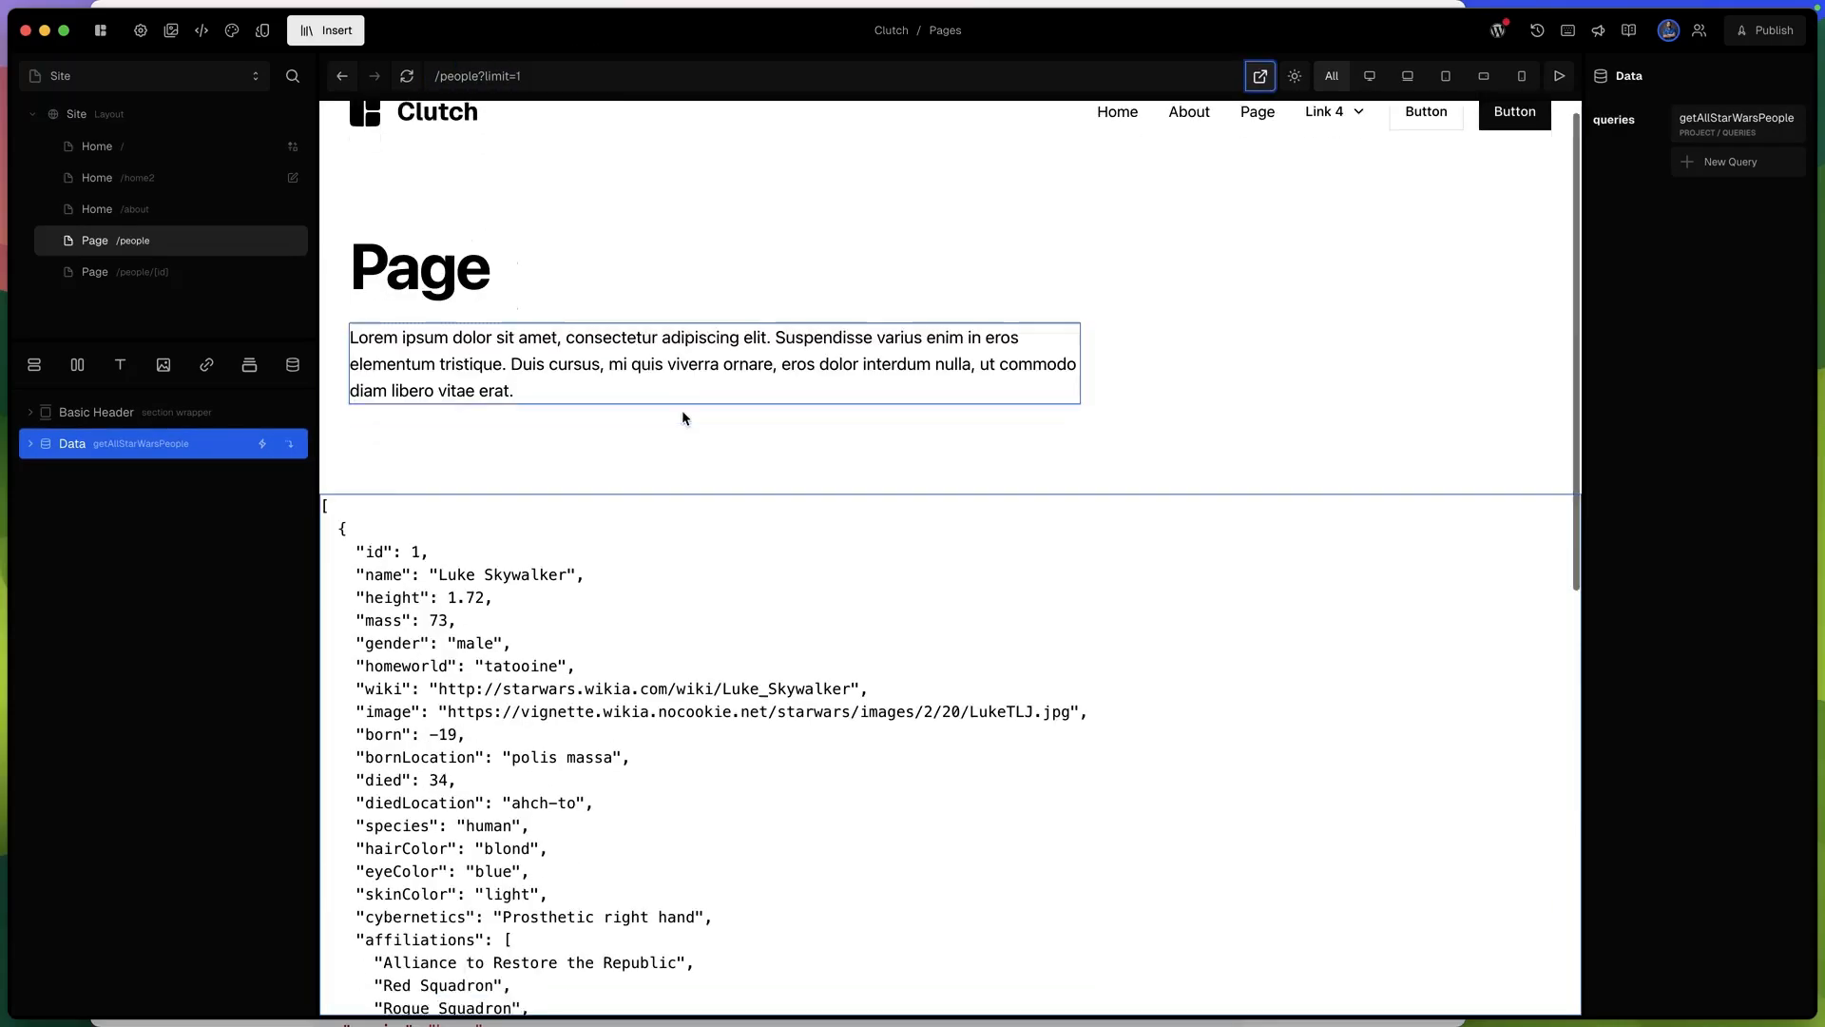
pyautogui.scroll(-8, 681, 408)
pyautogui.scroll(8, 682, 409)
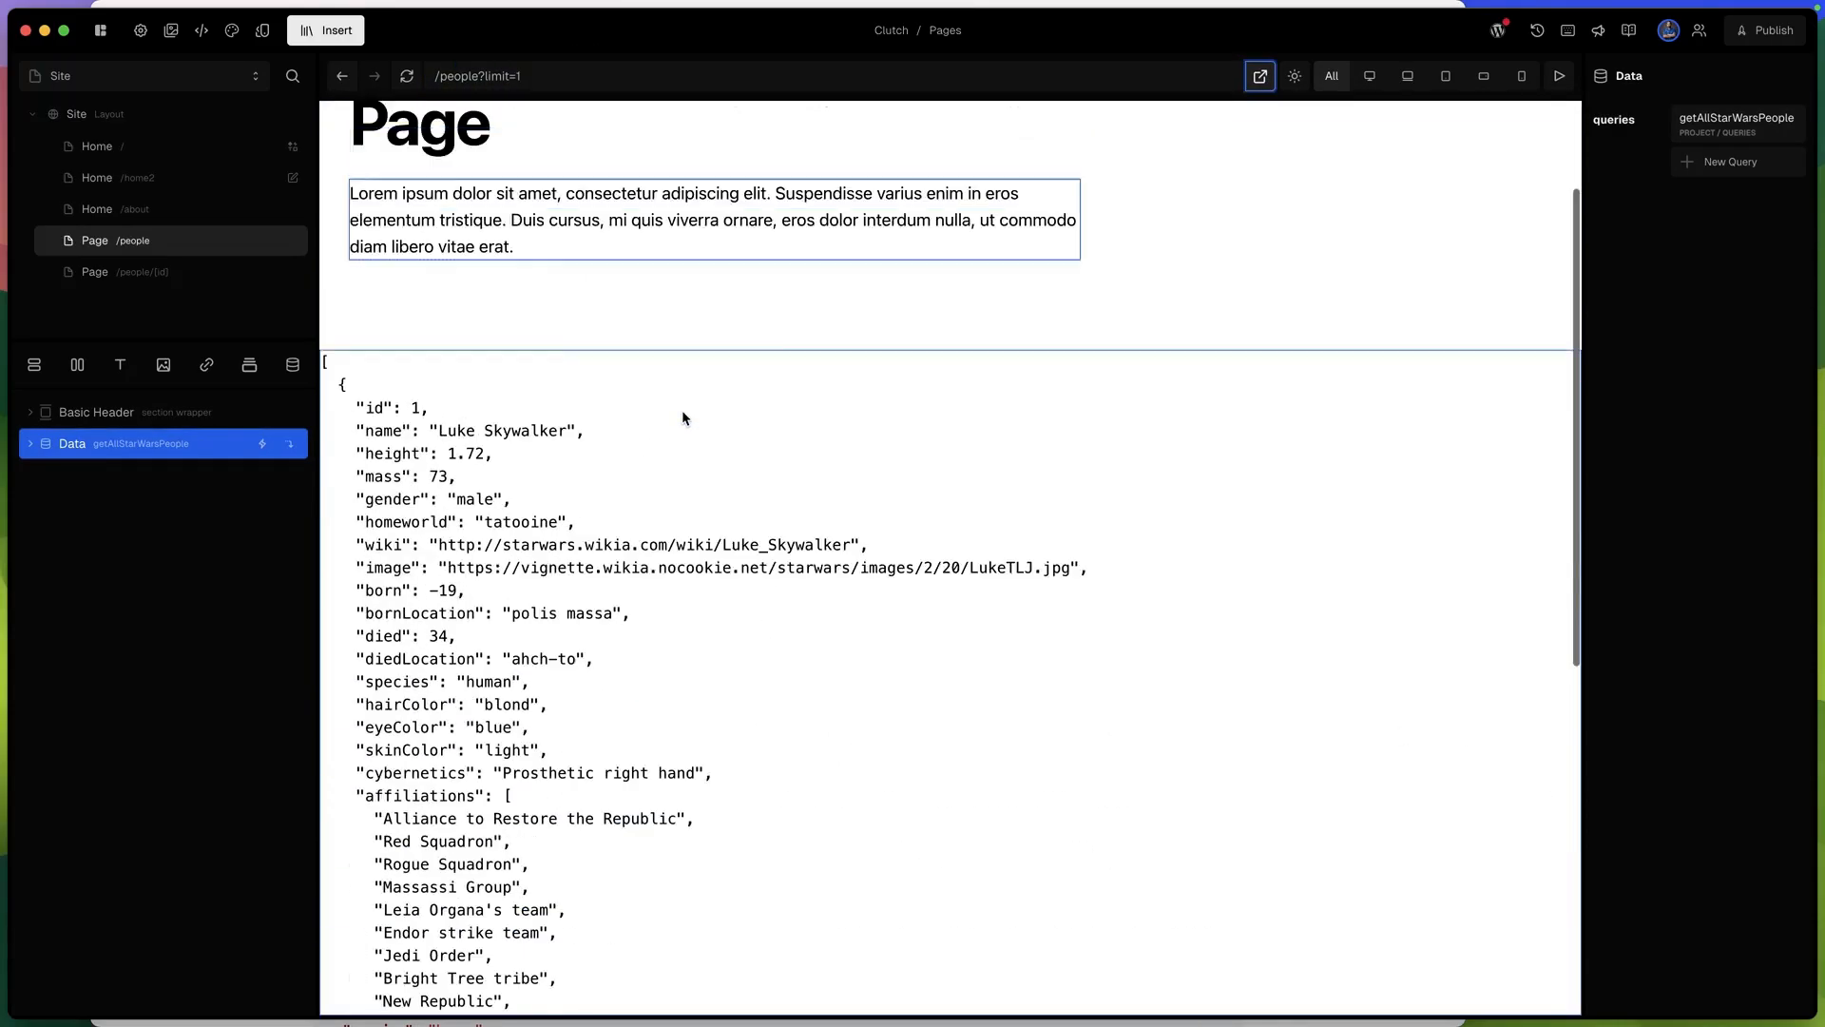
pyautogui.scroll(-1, 682, 408)
pyautogui.scroll(-2, 682, 409)
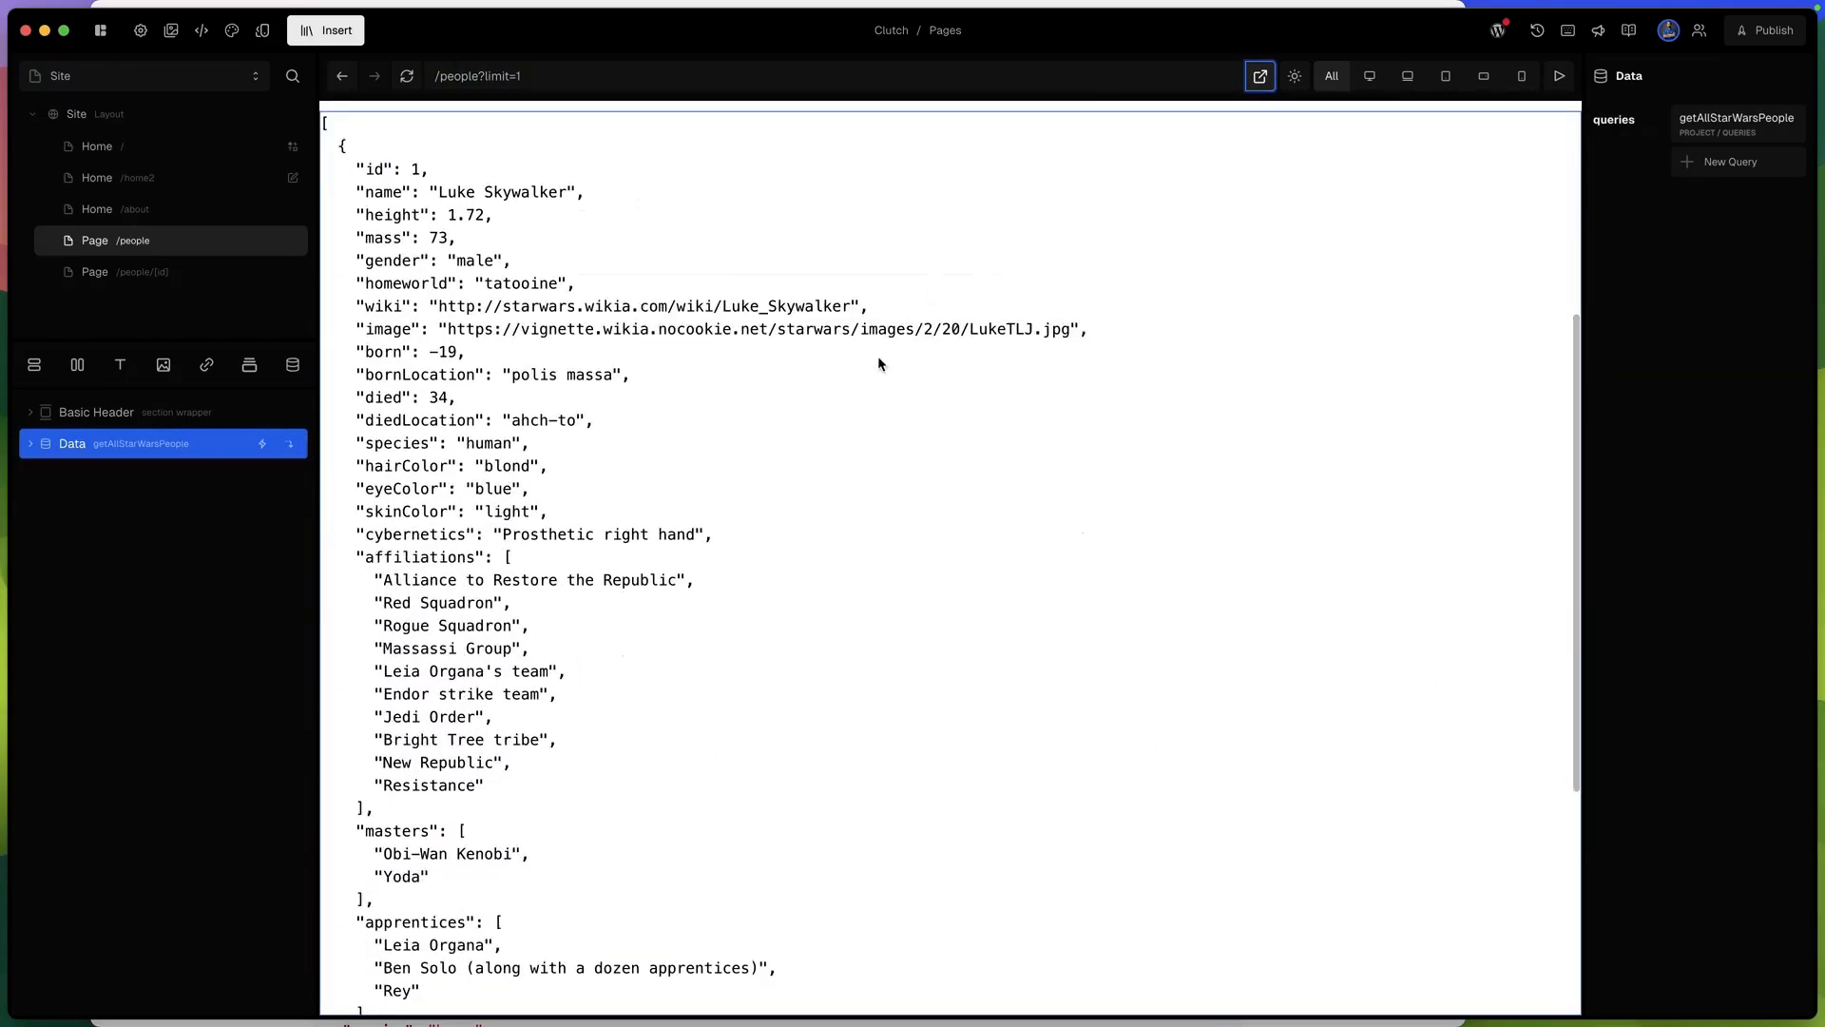
# Inspect the /people page and its Data component, and return the preview to /people without the limit.
pyautogui.click(149, 250)
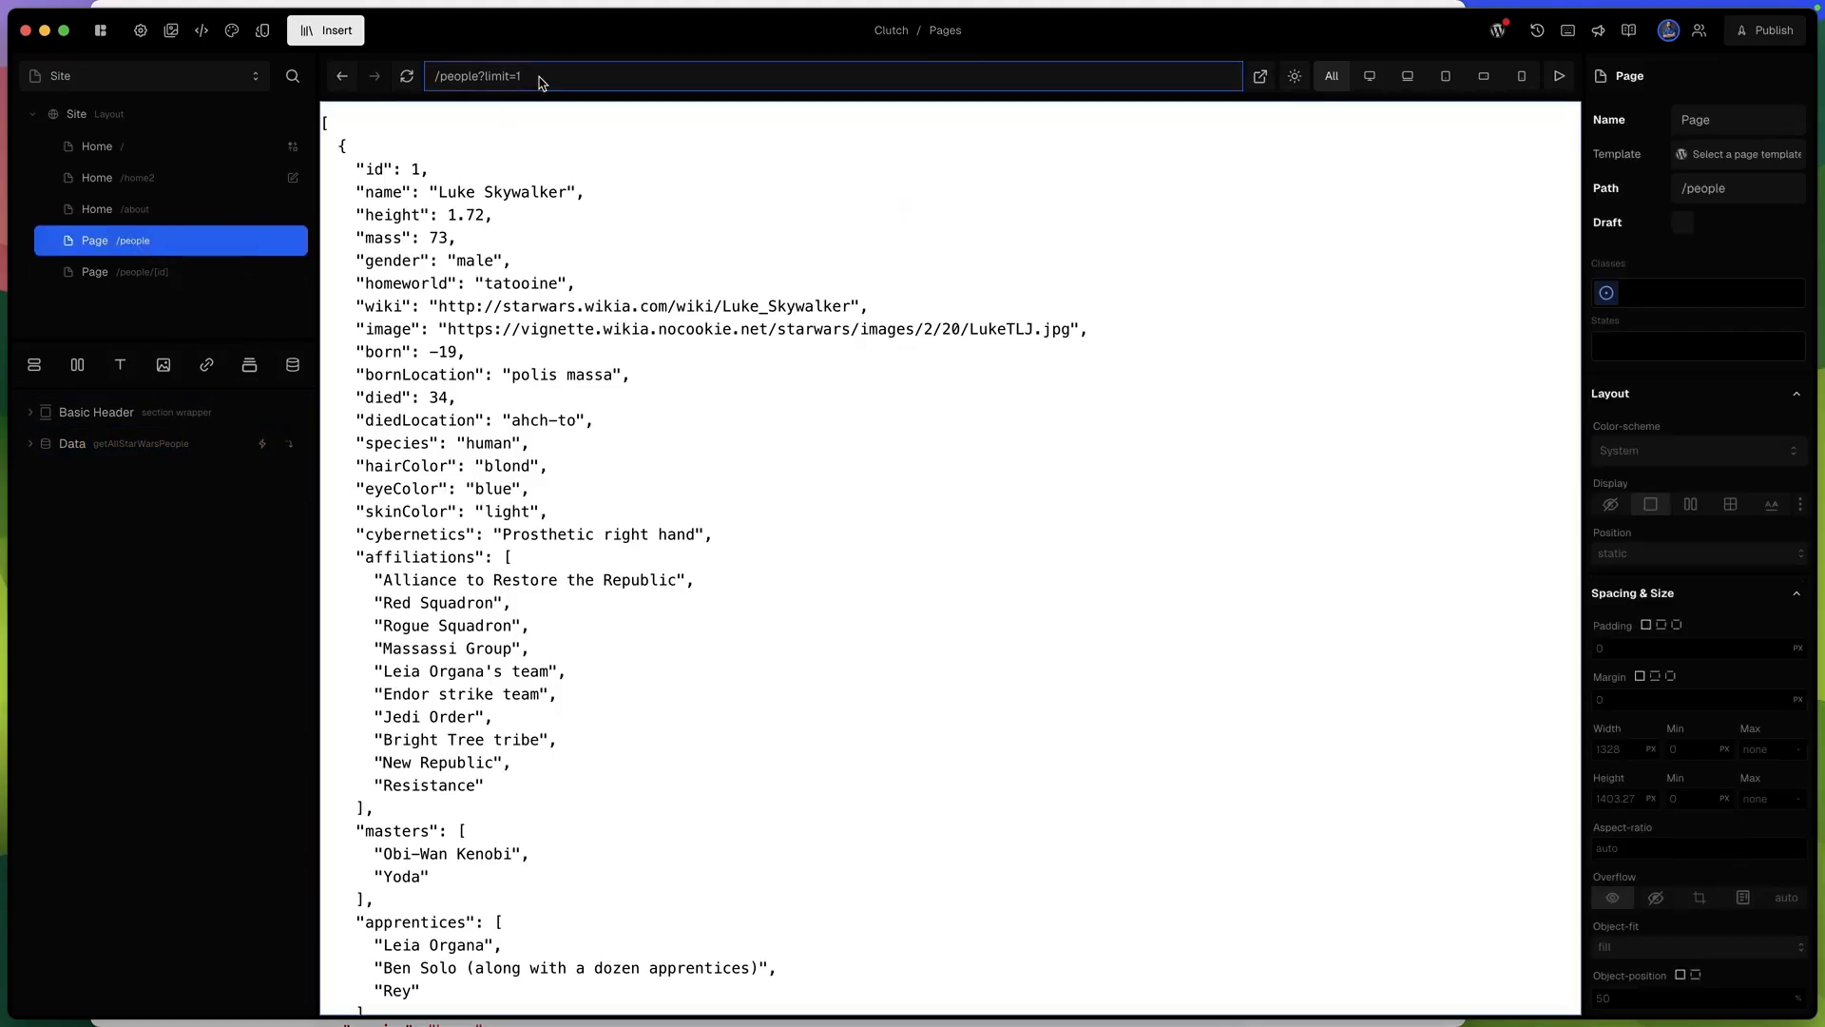
pyautogui.click(221, 447)
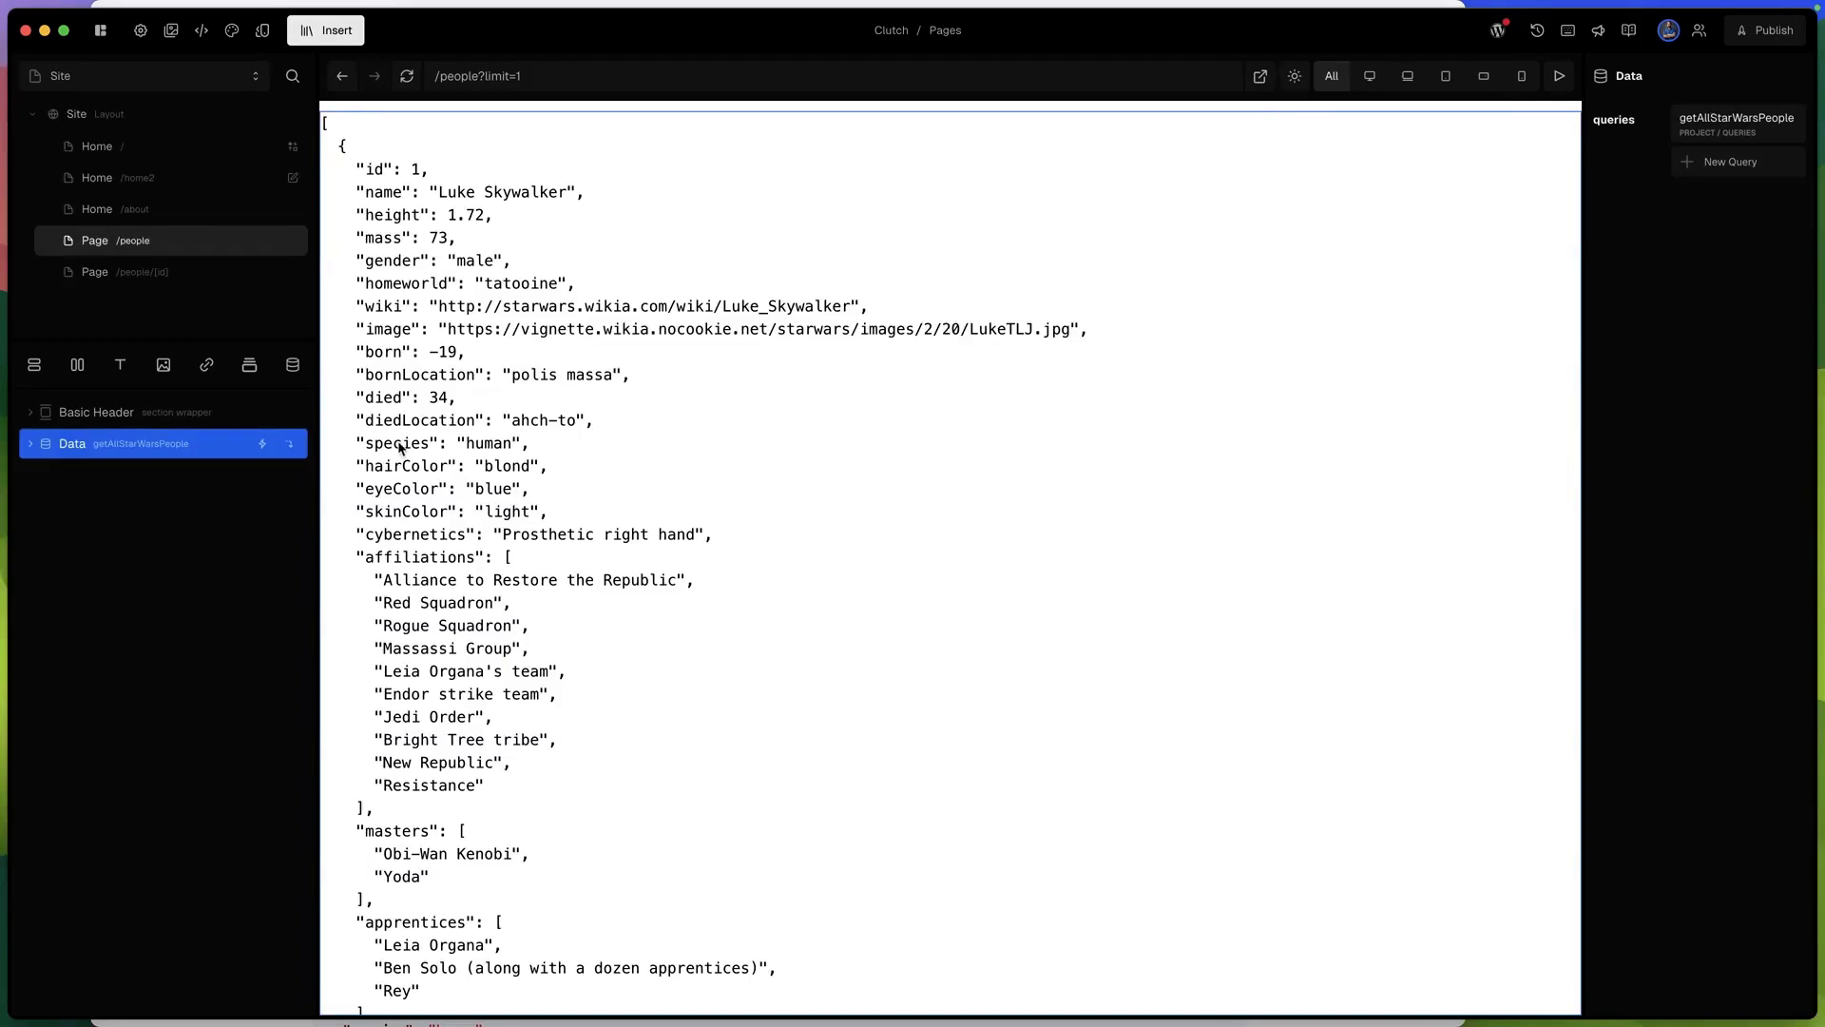
pyautogui.click(112, 241)
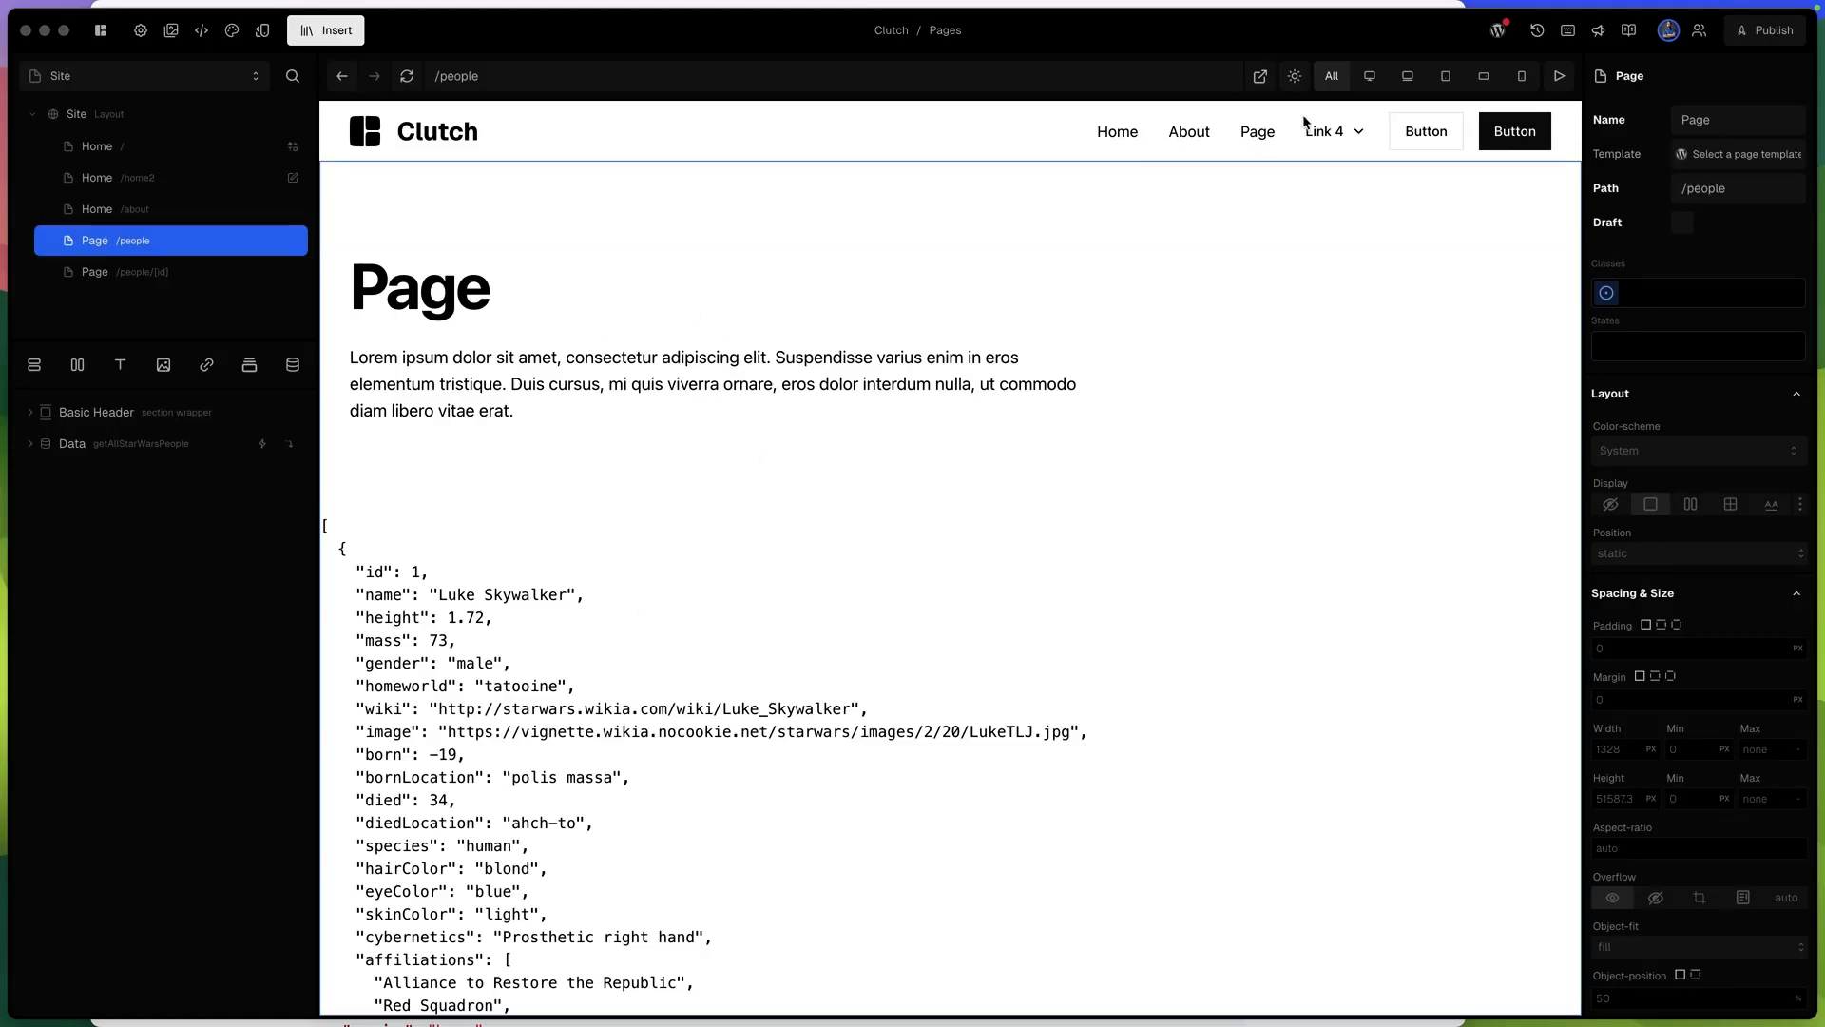
# Switch to interactive preview and follow the header links to Page, About and Home.
pyautogui.click(1560, 78)
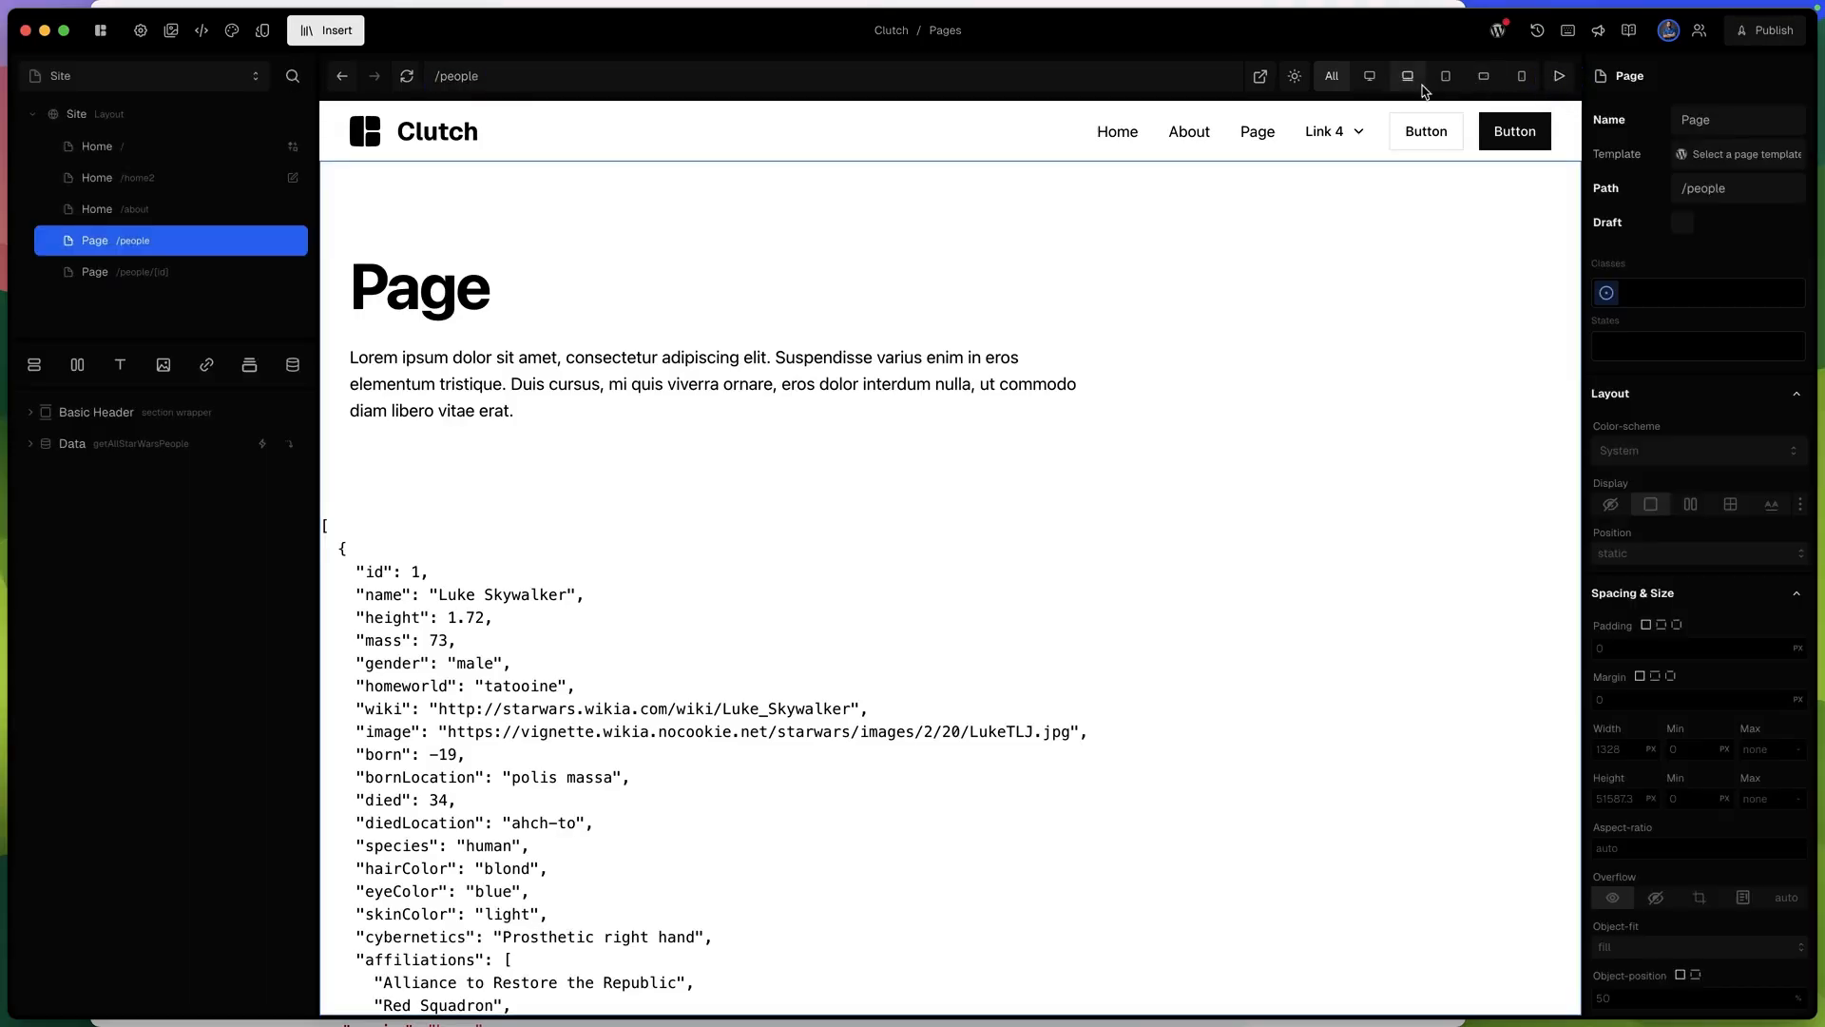
pyautogui.click(1555, 78)
pyautogui.click(1252, 130)
pyautogui.click(1186, 131)
pyautogui.click(1137, 136)
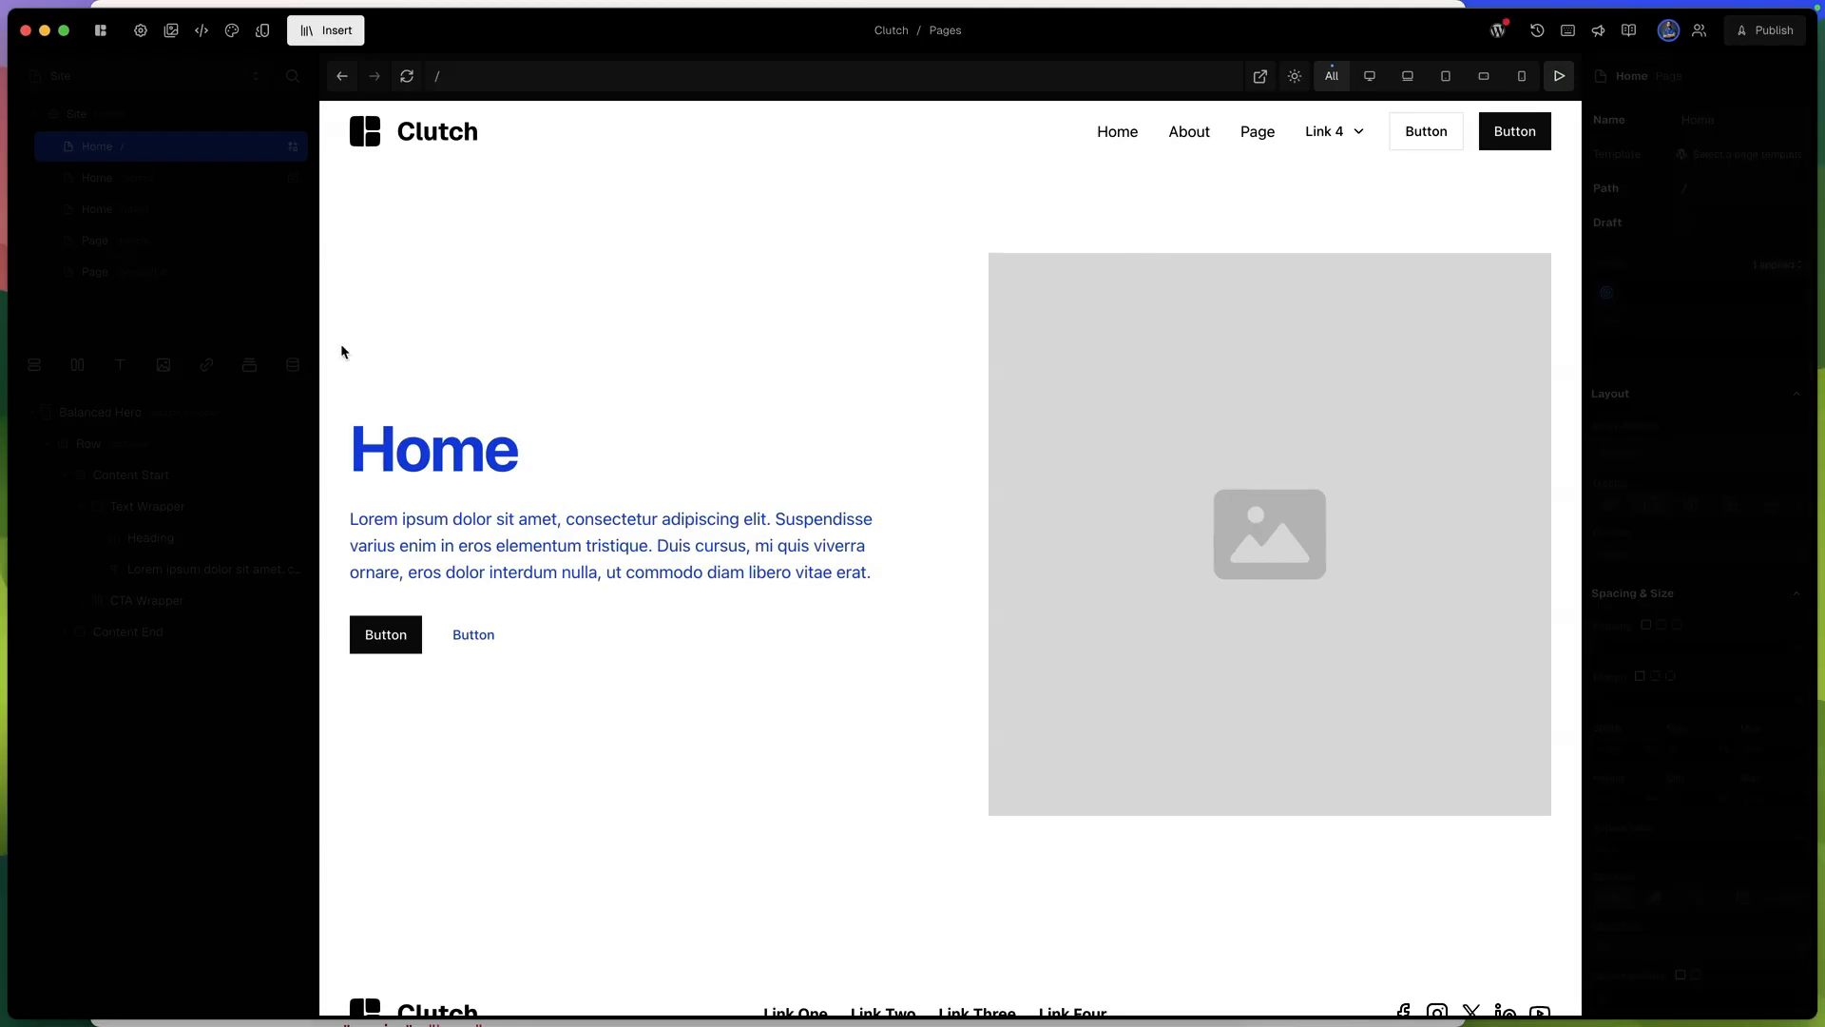
# Open the /people/[id] page and look over the library of insertable elements.
pyautogui.click(183, 271)
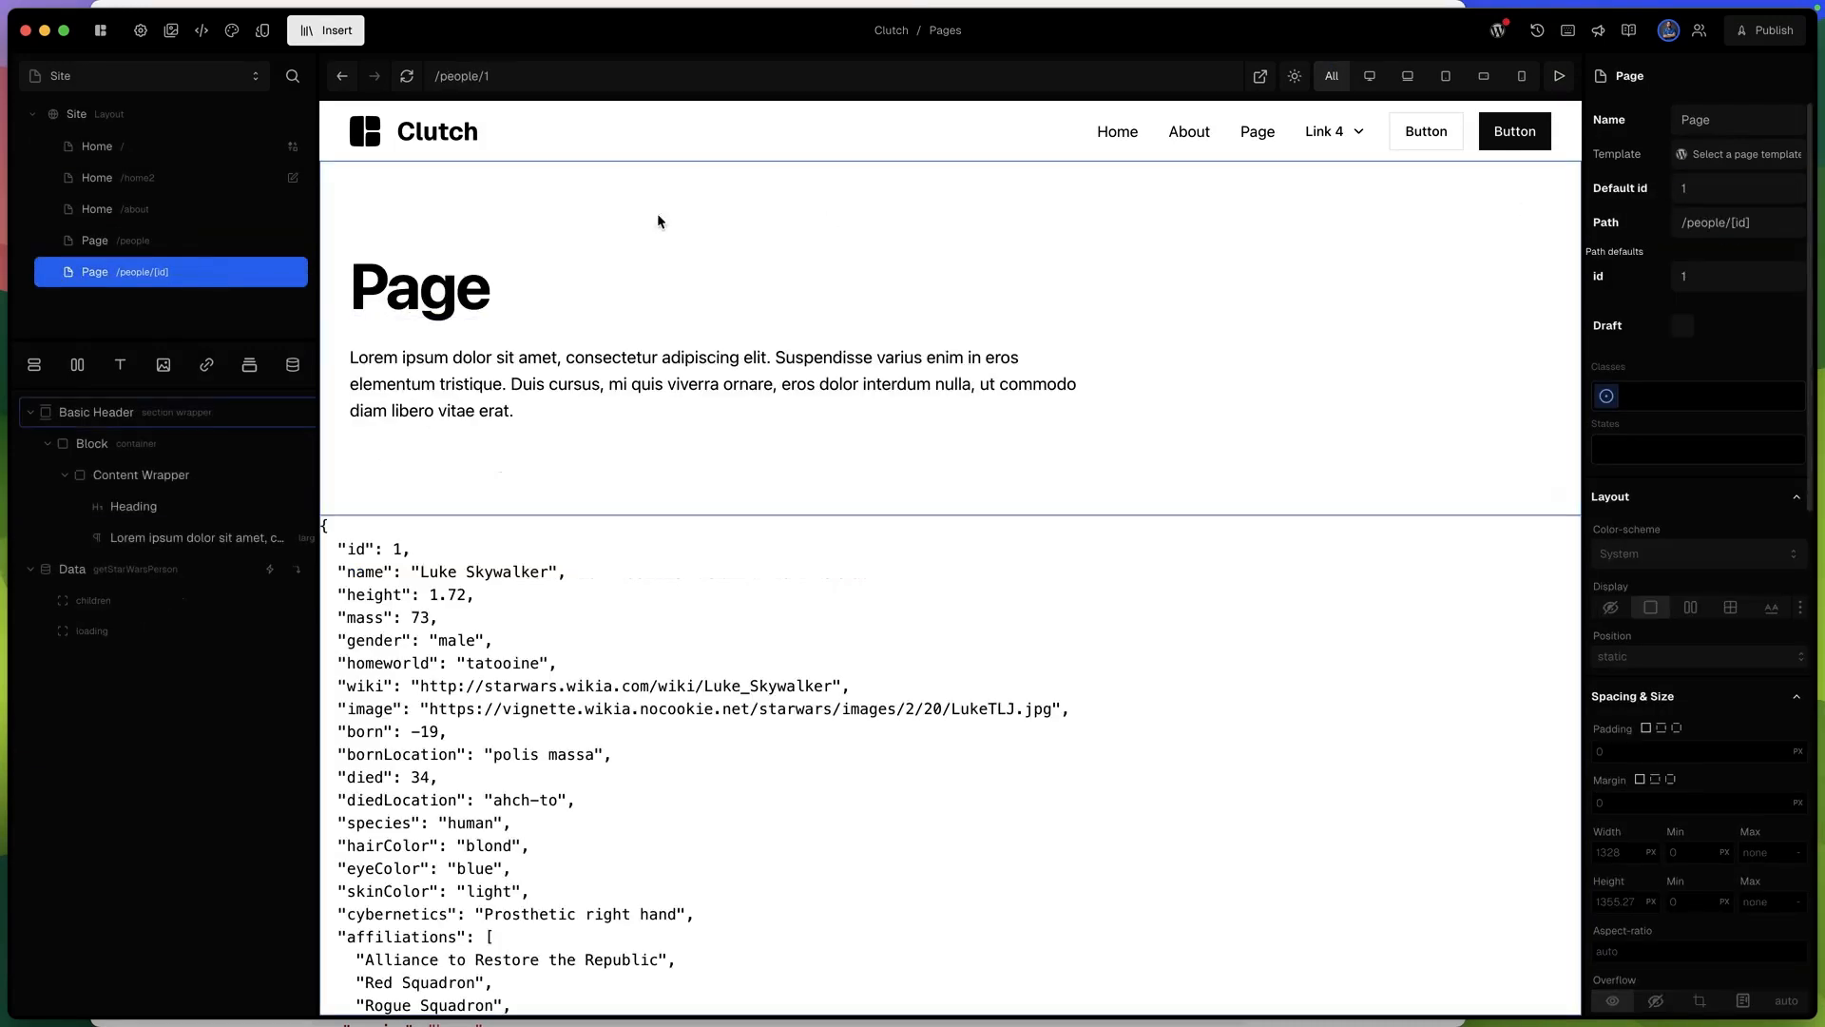
pyautogui.click(483, 86)
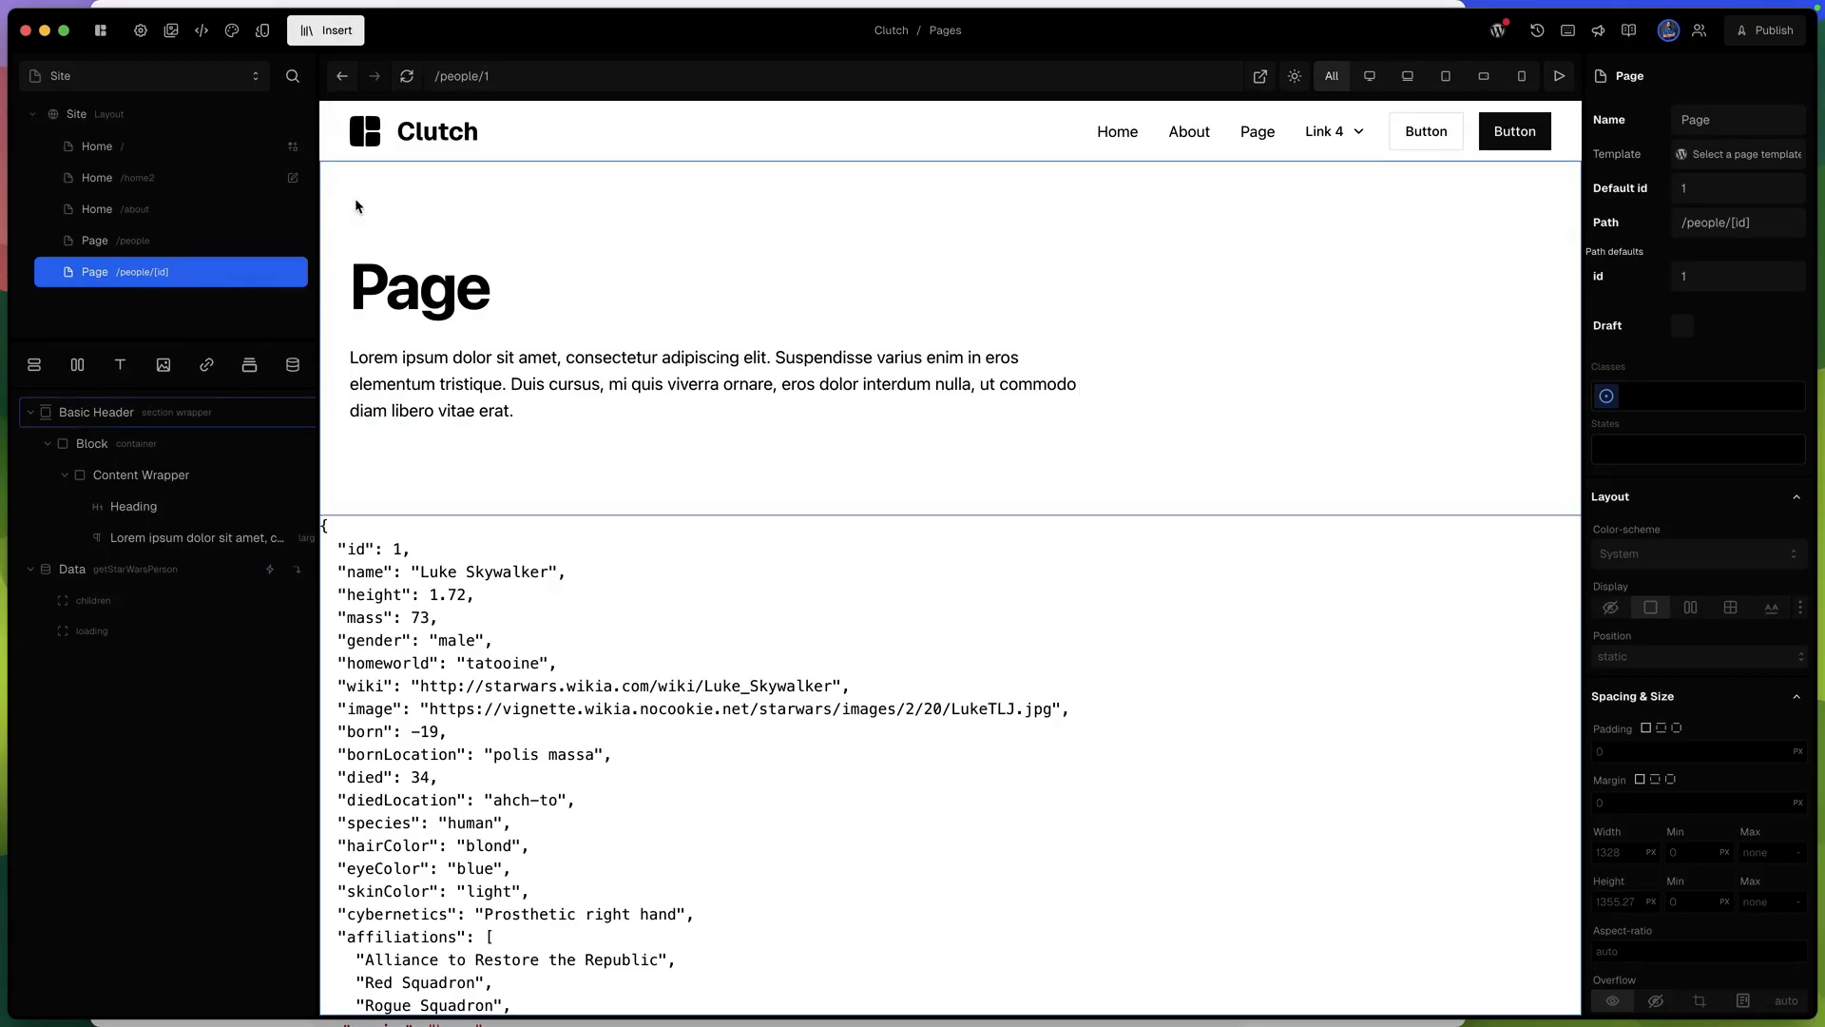
pyautogui.click(321, 30)
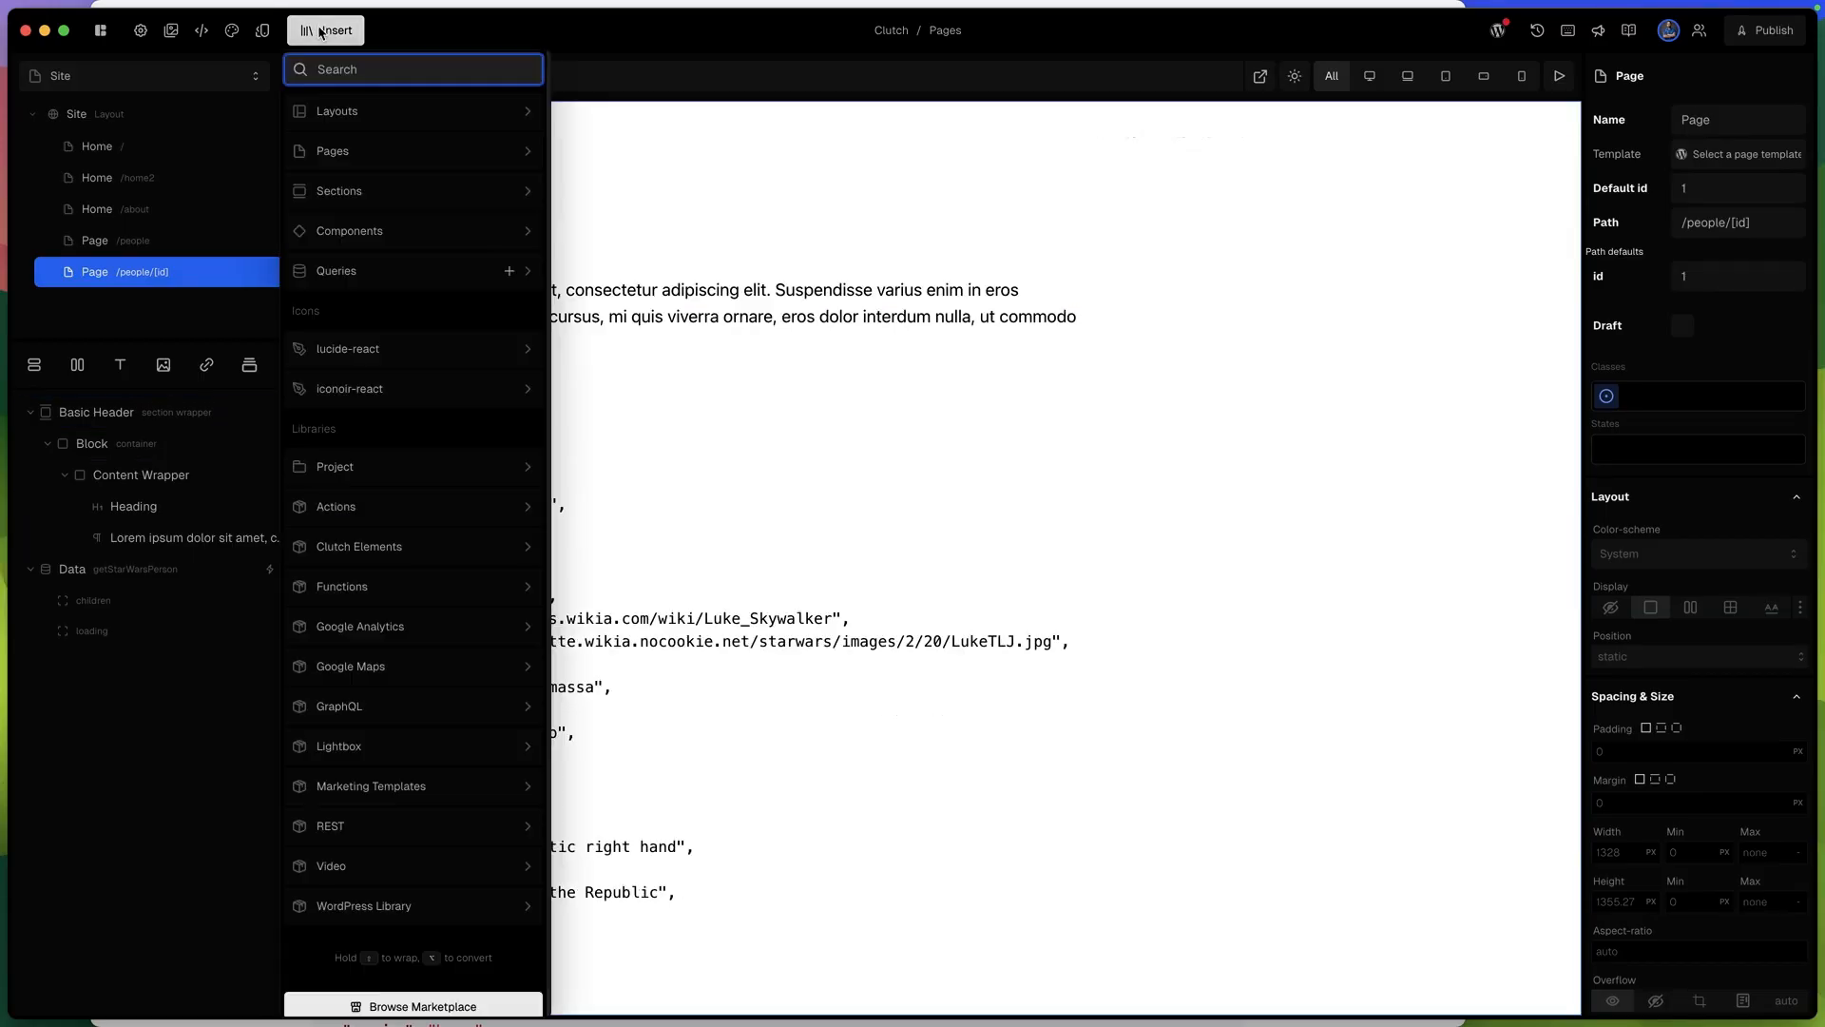
pyautogui.click(664, 347)
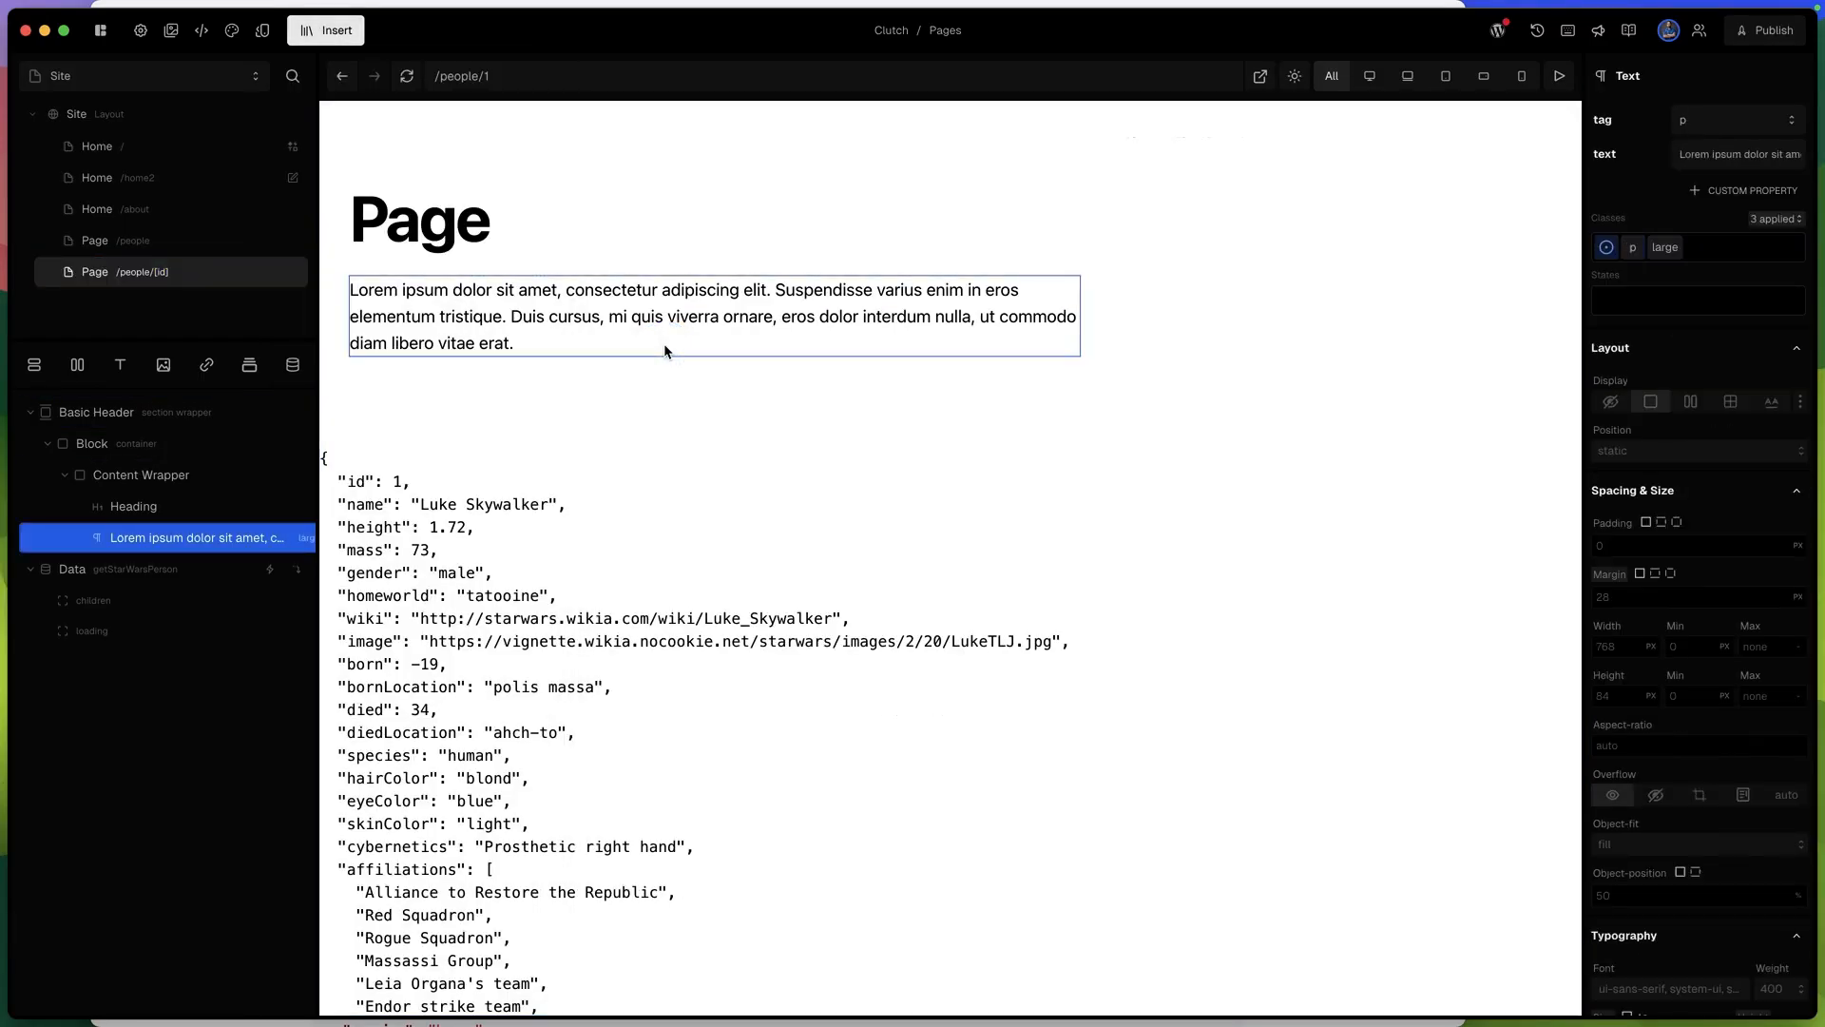